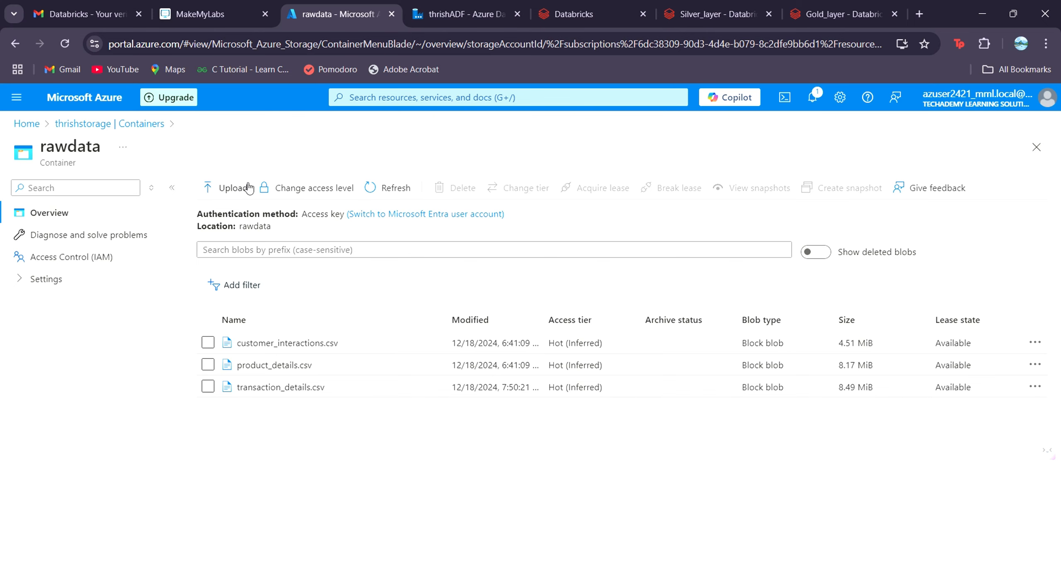
Switch to Azure Data Factory and examine the source and sink settings of the "Copy data from raw to bronze" activity in Project2.
left_click(159, 129)
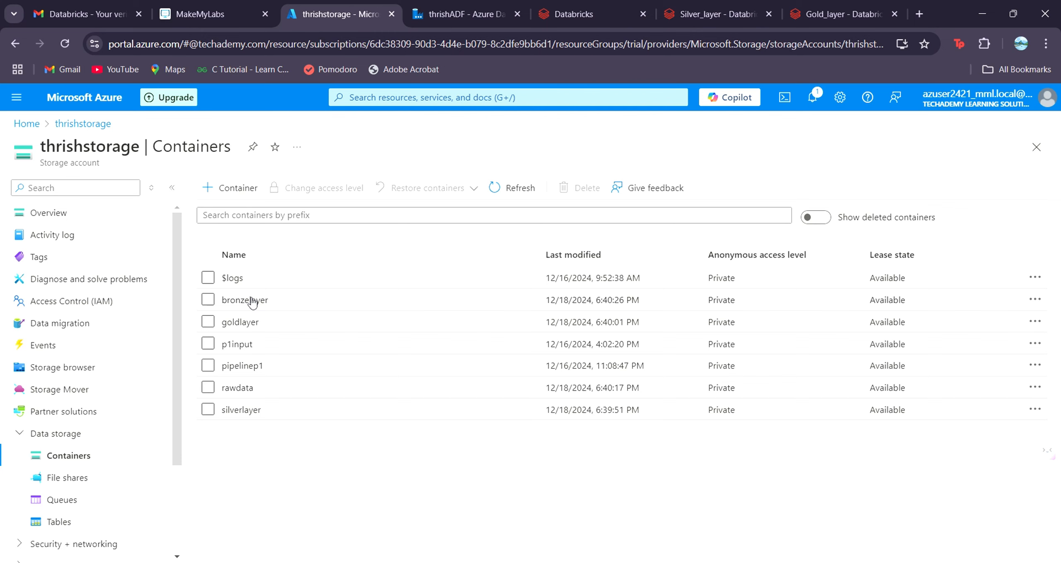
left_click(455, 4)
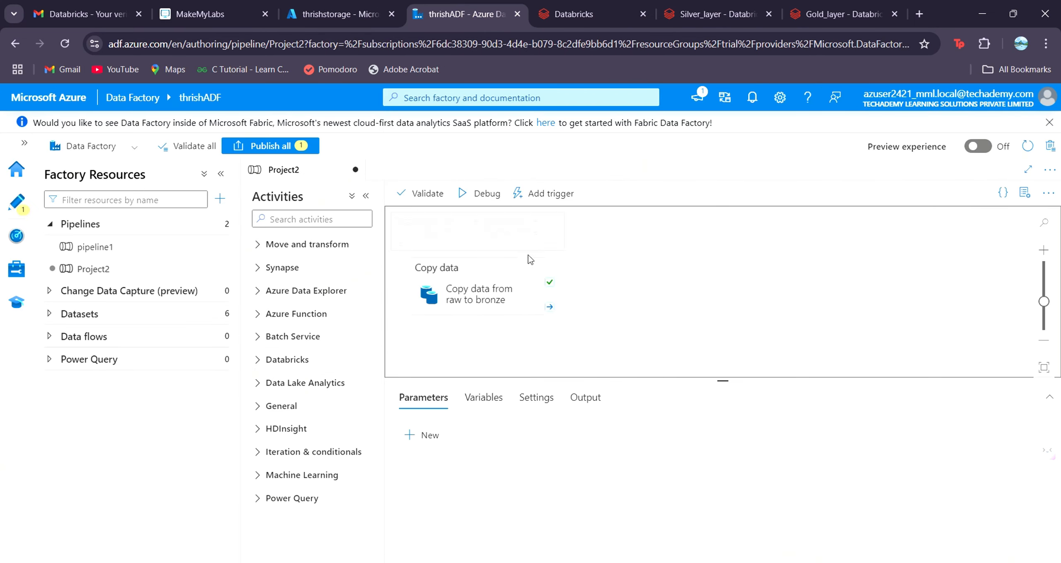
left_click(486, 275)
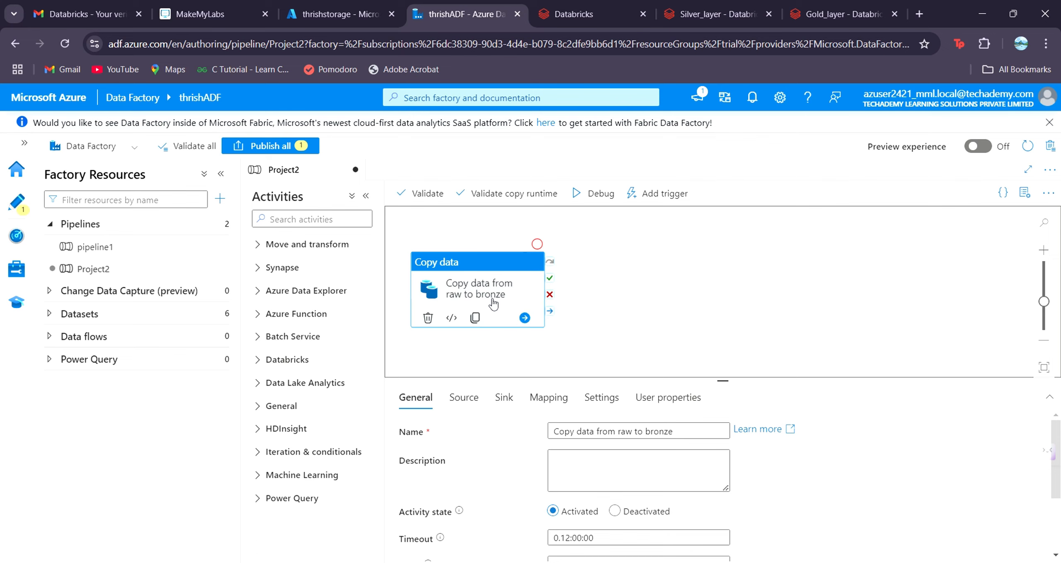
left_click(469, 404)
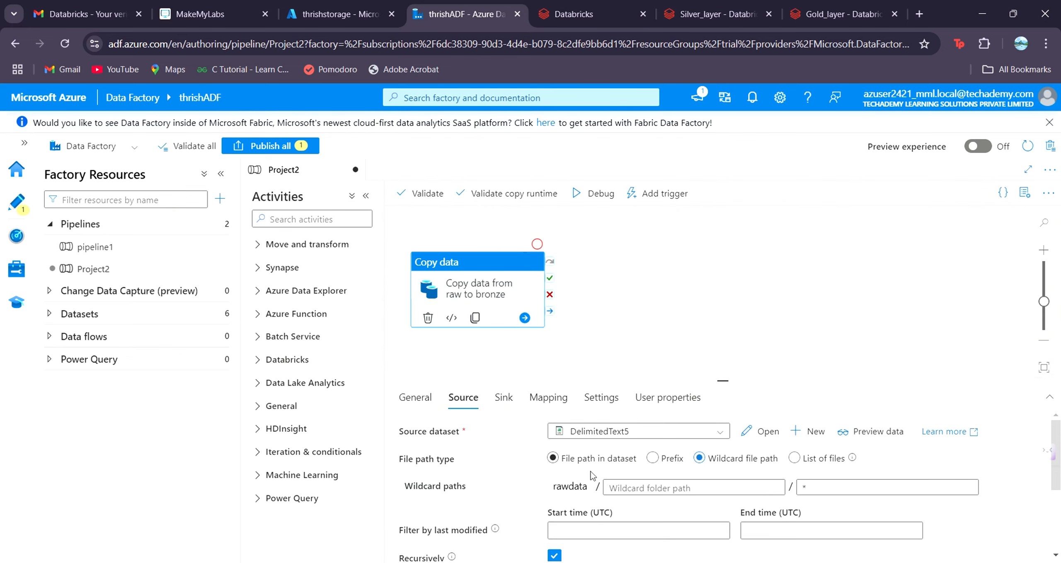
scroll(592, 477, "down", 1)
scroll(591, 477, "up", 1)
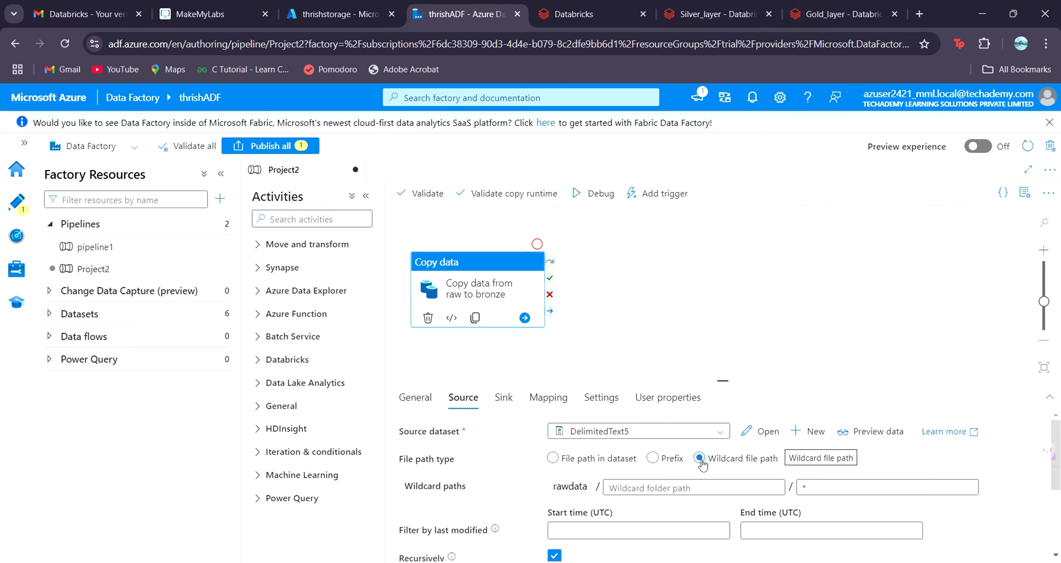
left_click(503, 398)
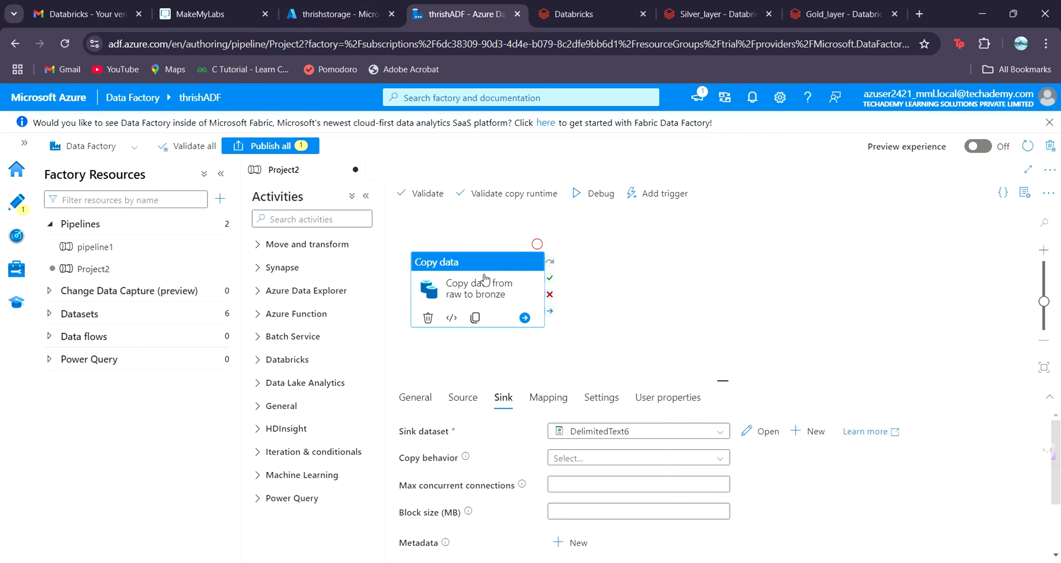
Switch to the Azure portal and open the bronzelayer container to check its files.
left_click(337, 14)
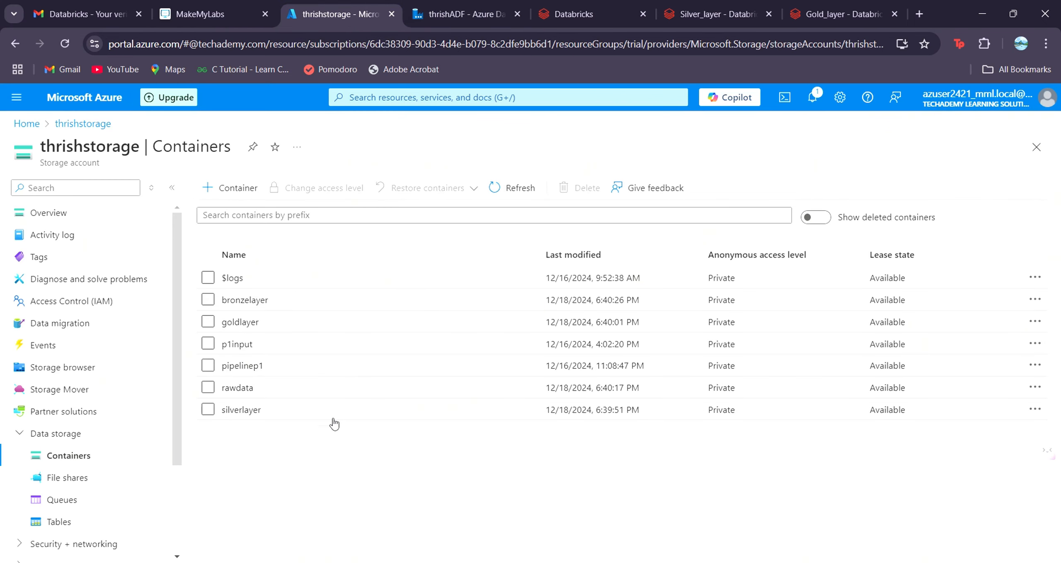
left_click(244, 300)
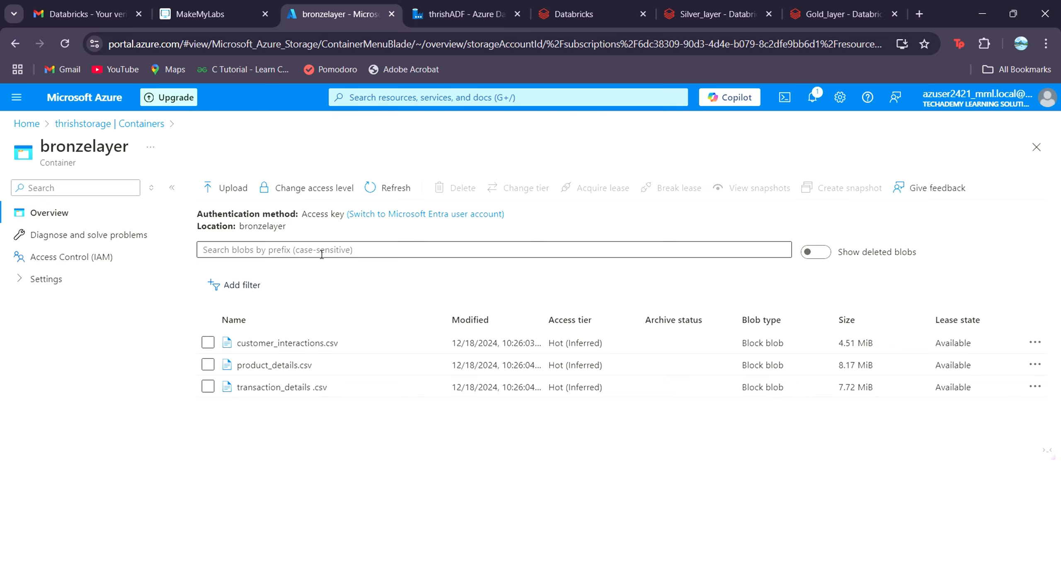
Switch to the Silver_layer notebook in Databricks and examine the container, storage account and access key entries in the dbutils.fs.mount cell.
left_click(717, 14)
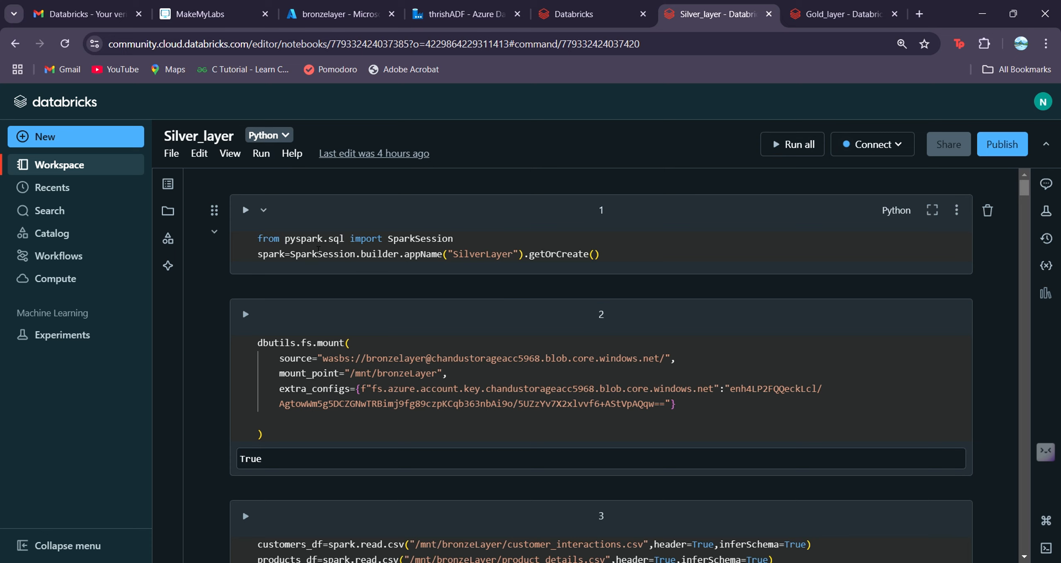
scroll(322, 351, "down", 2)
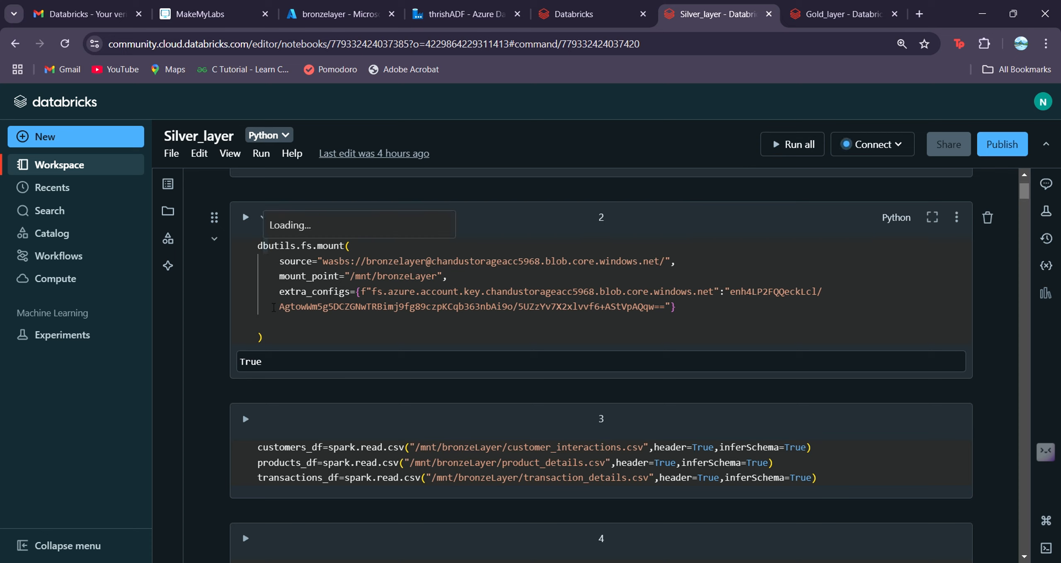
left_click(425, 261)
left_click_drag(419, 269, 419, 270)
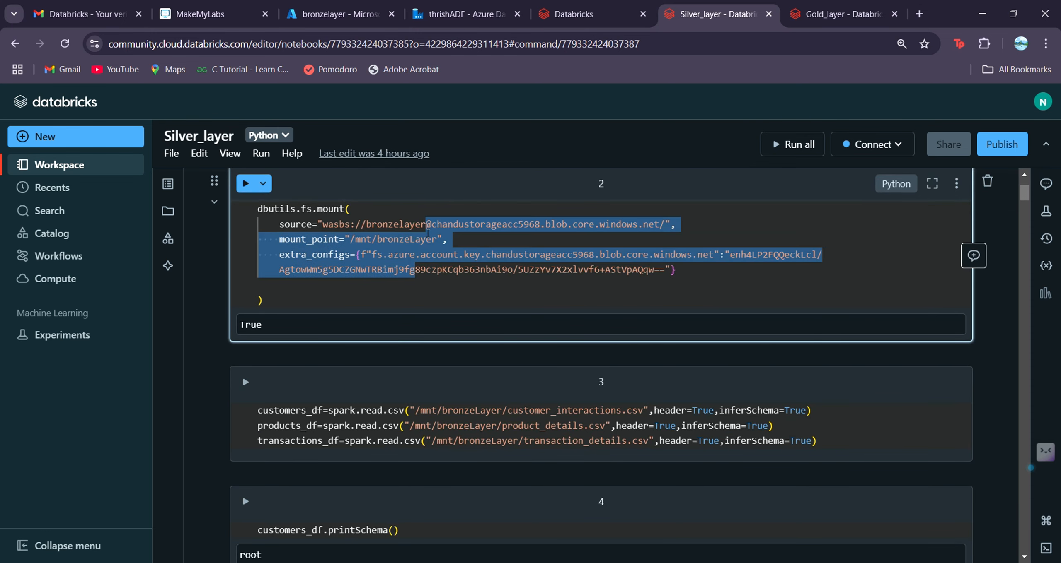
left_click(429, 232)
double_click(370, 229)
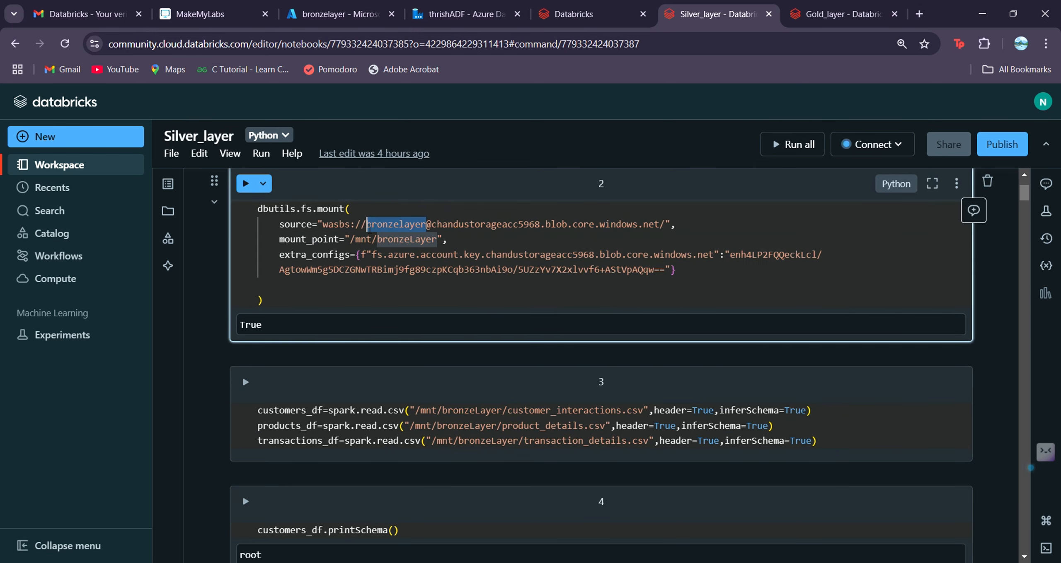
left_click_drag(542, 226, 437, 225)
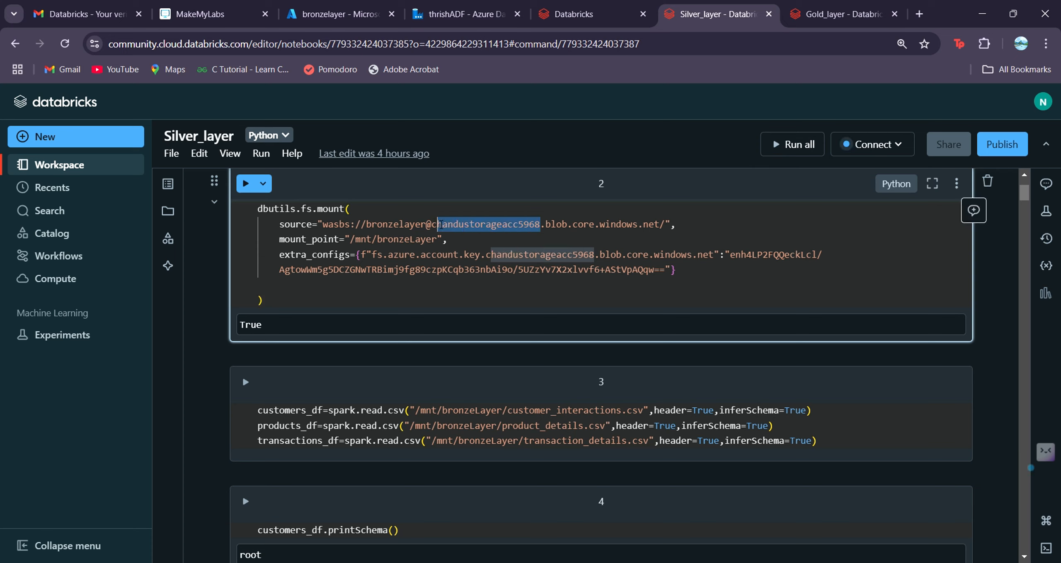
left_click(439, 225)
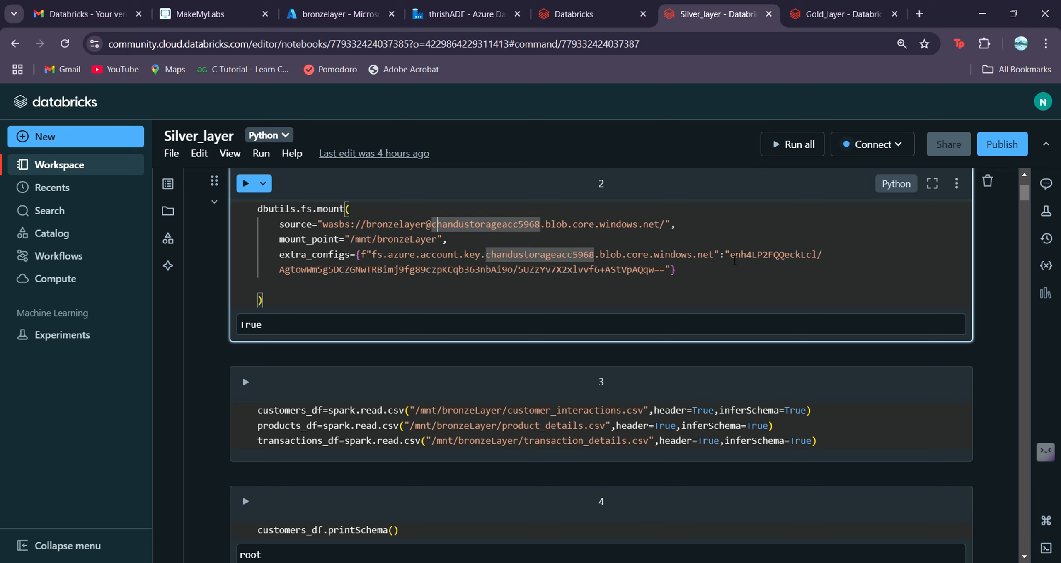
left_click_drag(730, 254, 671, 273)
left_click(666, 271)
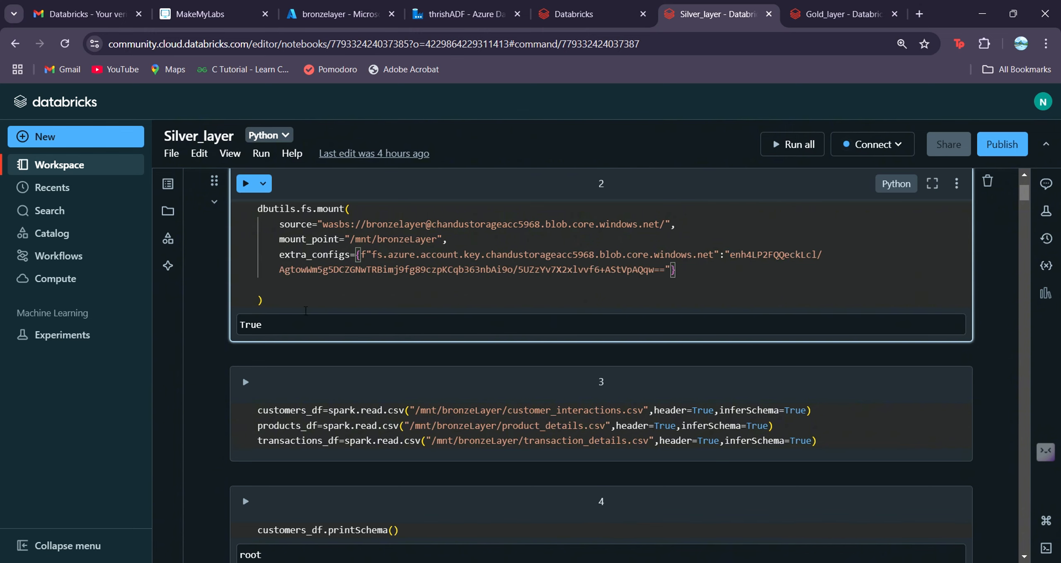
Examine the cells that read the three CSV files from the bronze mount and print the customers_df schema.
scroll(305, 311, "down", 1)
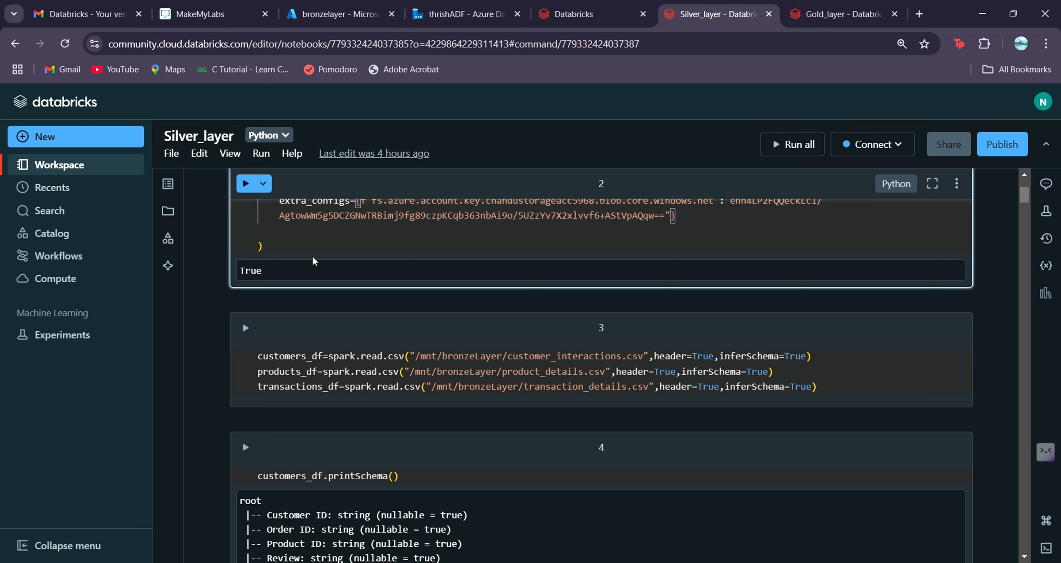
scroll(313, 258, "up", 1)
scroll(313, 257, "down", 2)
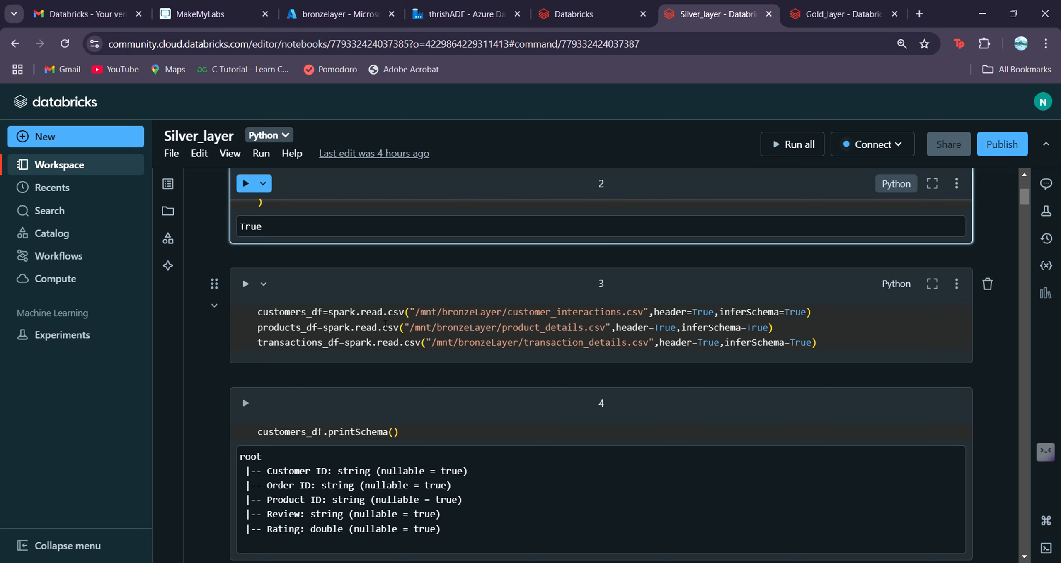
scroll(411, 327, "down", 1)
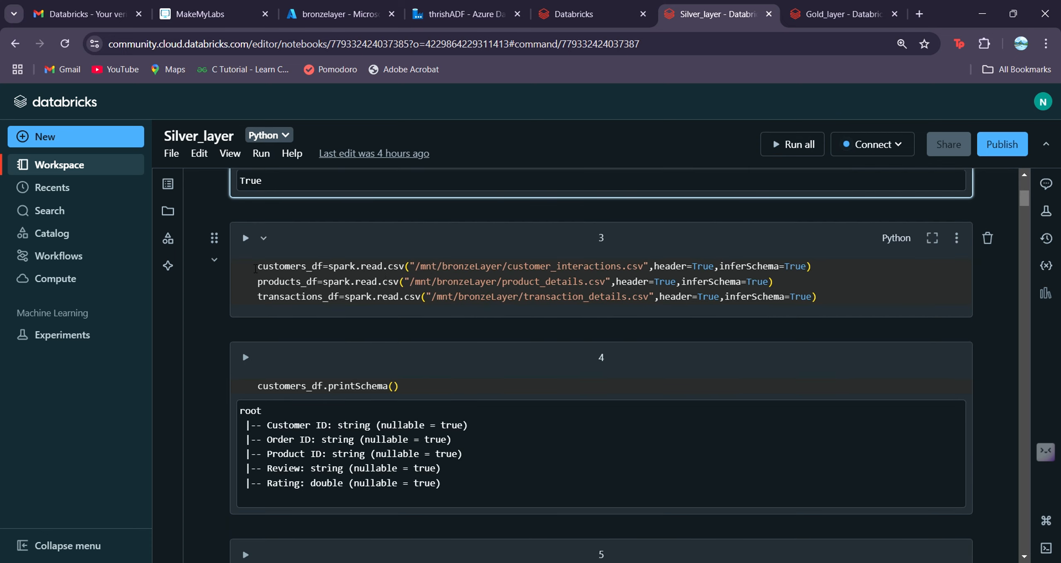
scroll(344, 277, "down", 1)
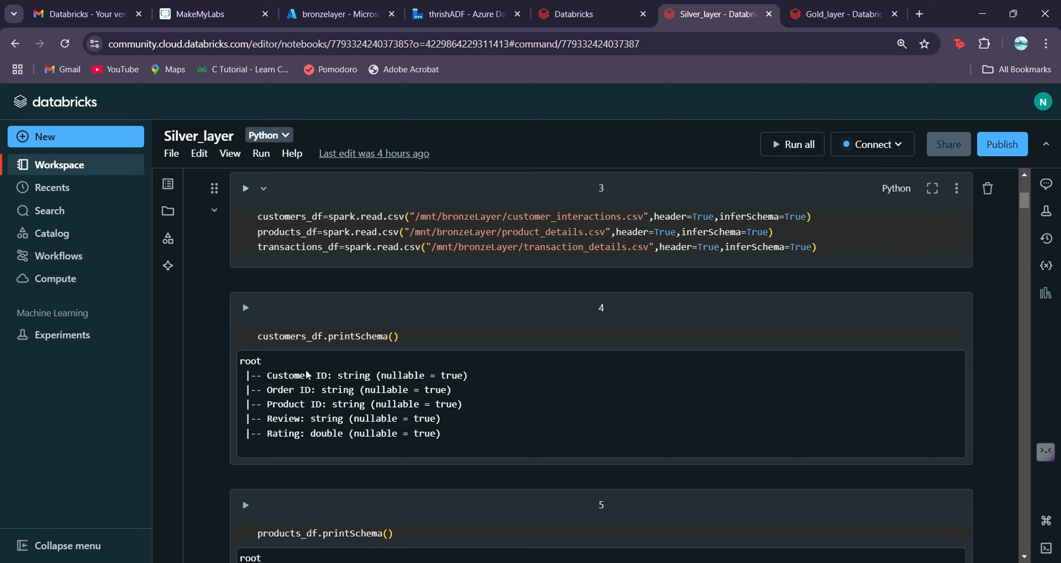
scroll(214, 411, "down", 1)
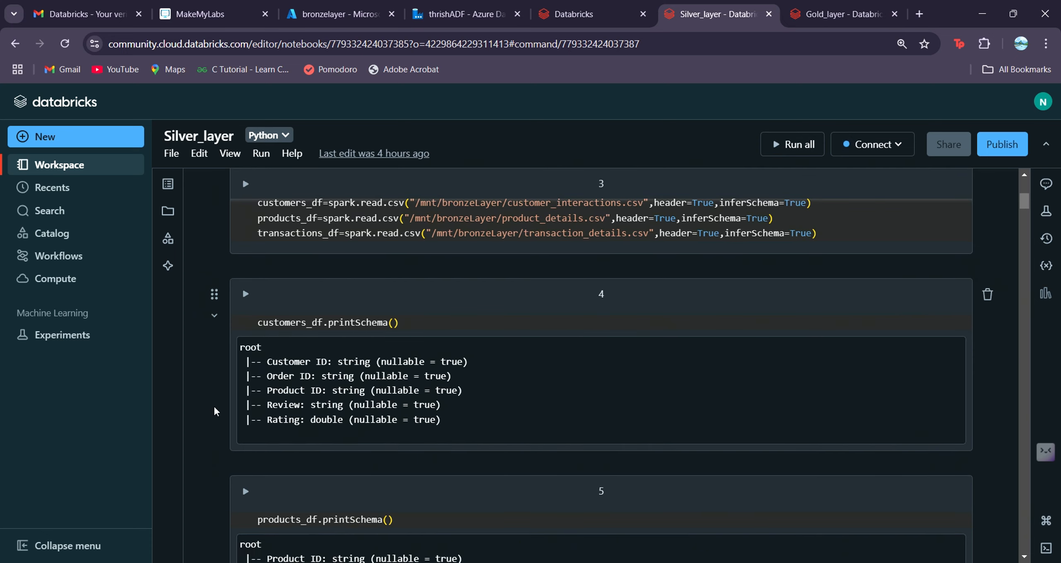
scroll(214, 410, "down", 1)
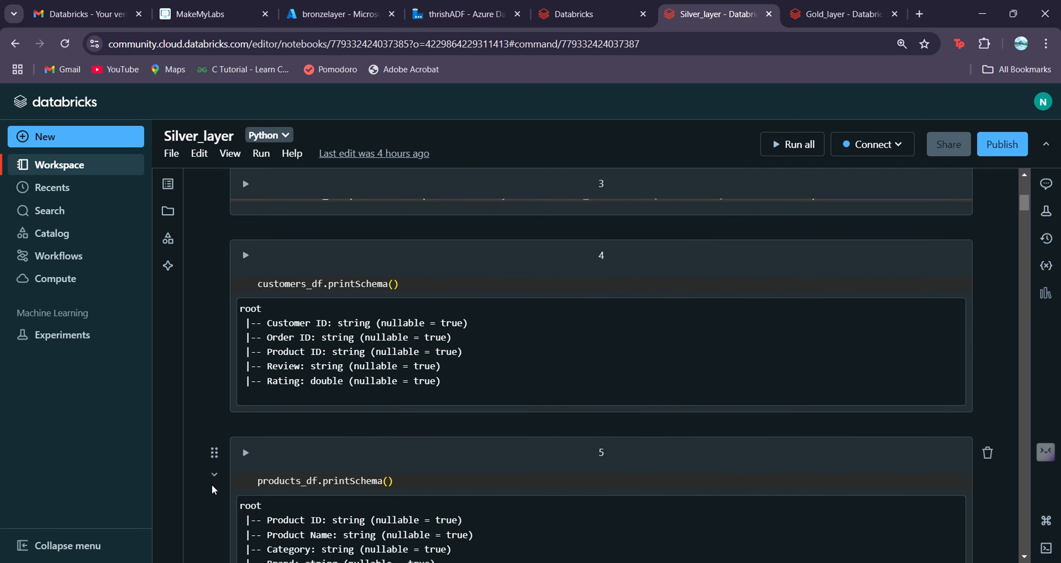
Review the sample rows of the customer, product and transaction dataframes and the Order ID column in the transactions_df schema.
scroll(212, 487, "down", 15)
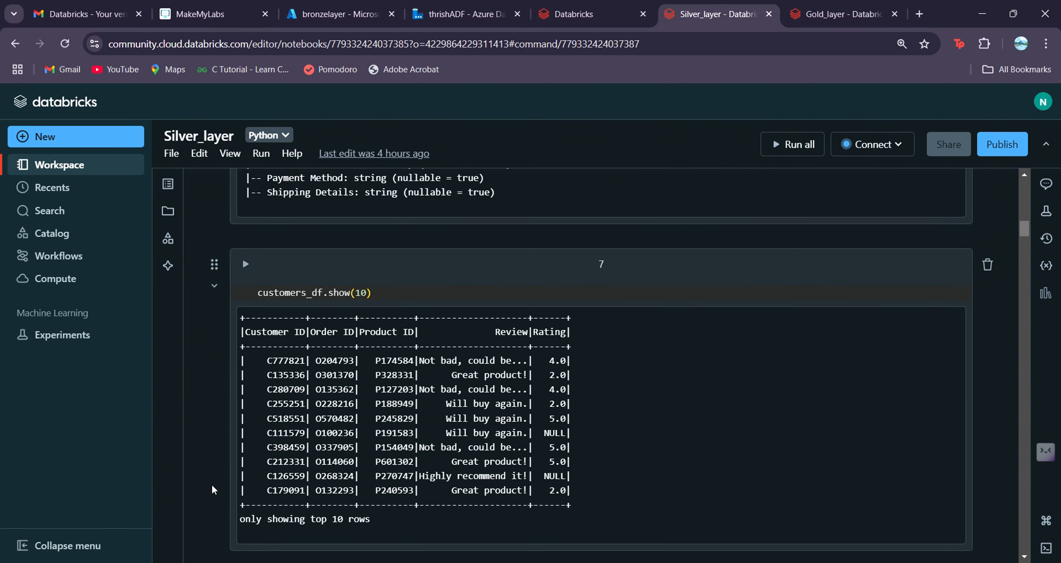
scroll(223, 499, "down", 9)
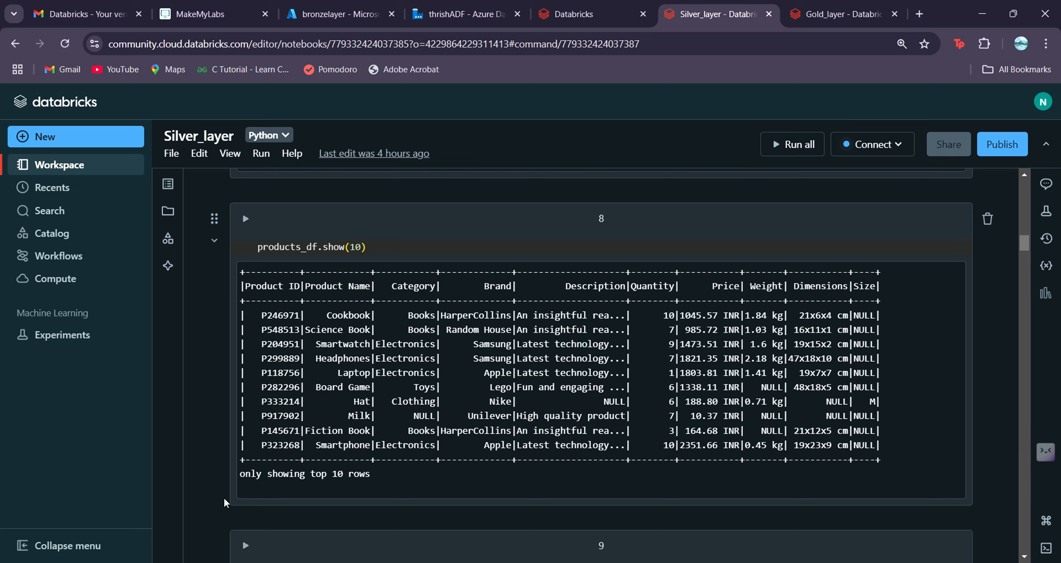
scroll(223, 497, "down", 11)
scroll(224, 497, "down", 2)
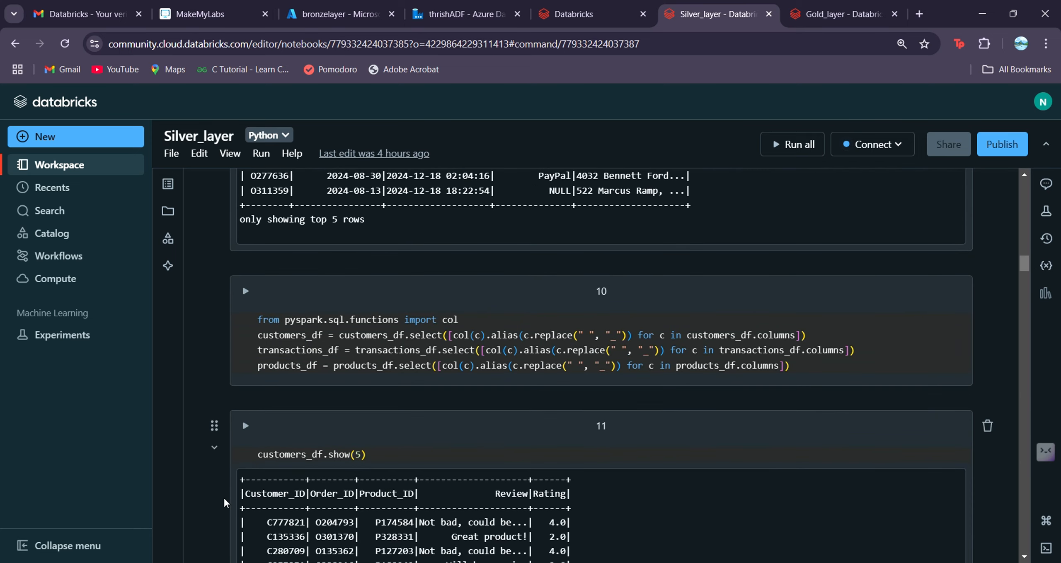
scroll(198, 291, "up", 20)
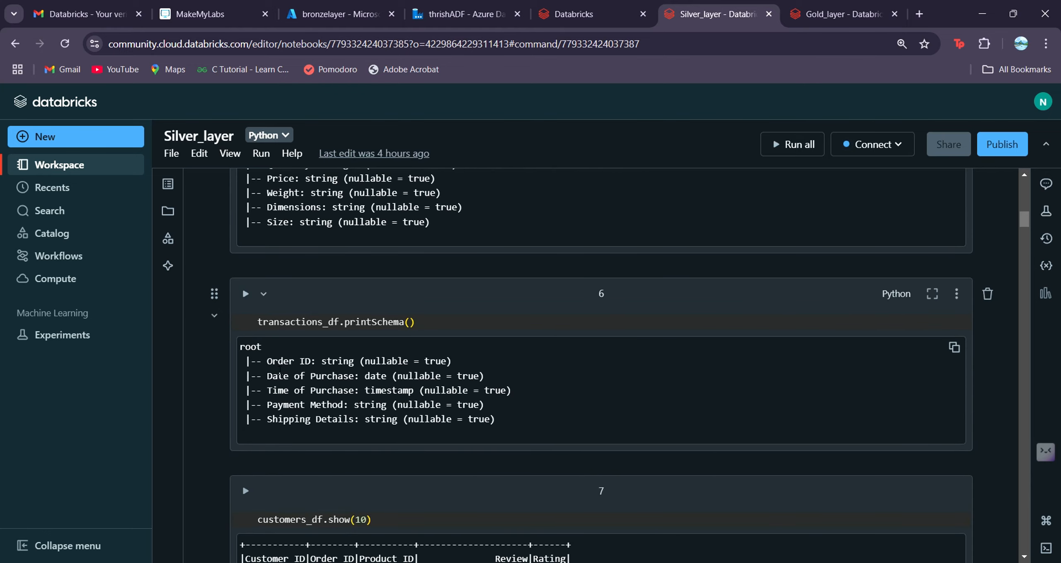
left_click_drag(262, 361, 315, 365)
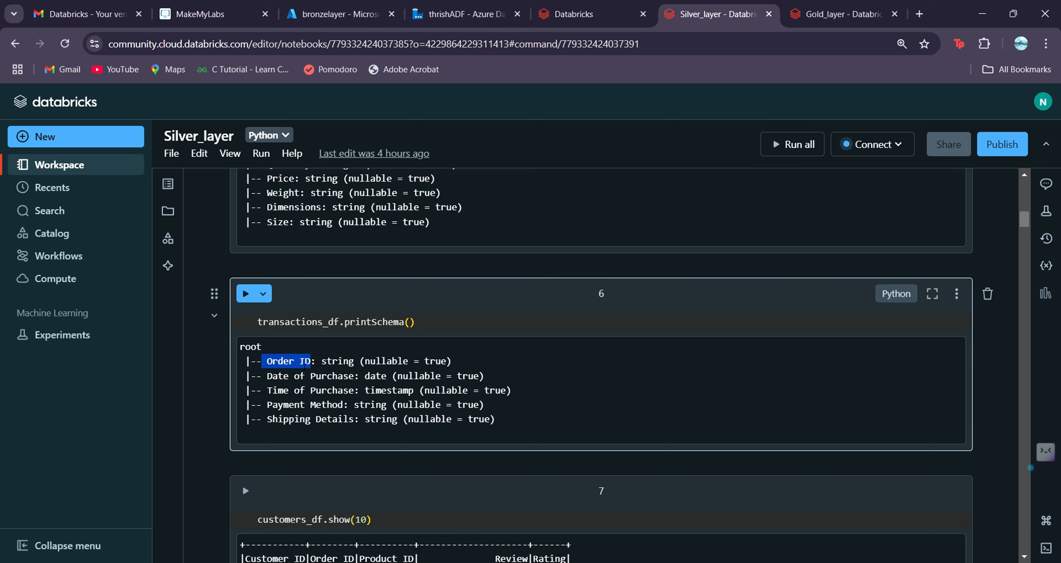
left_click(305, 365)
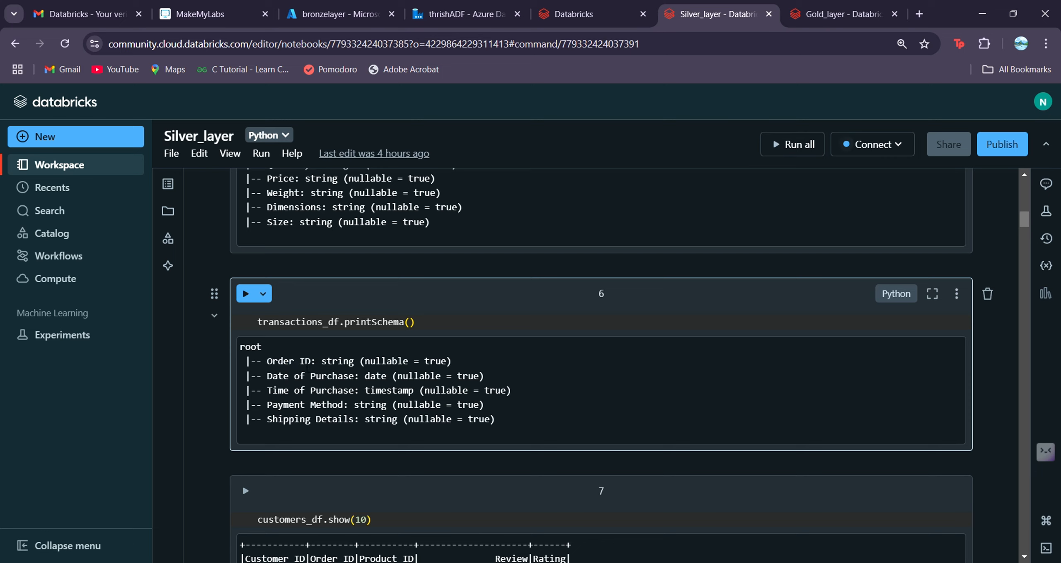
Examine the cells that replace spaces in column names with underscores and inner-join products_df with customers_df on Product_ID.
scroll(220, 448, "down", 10)
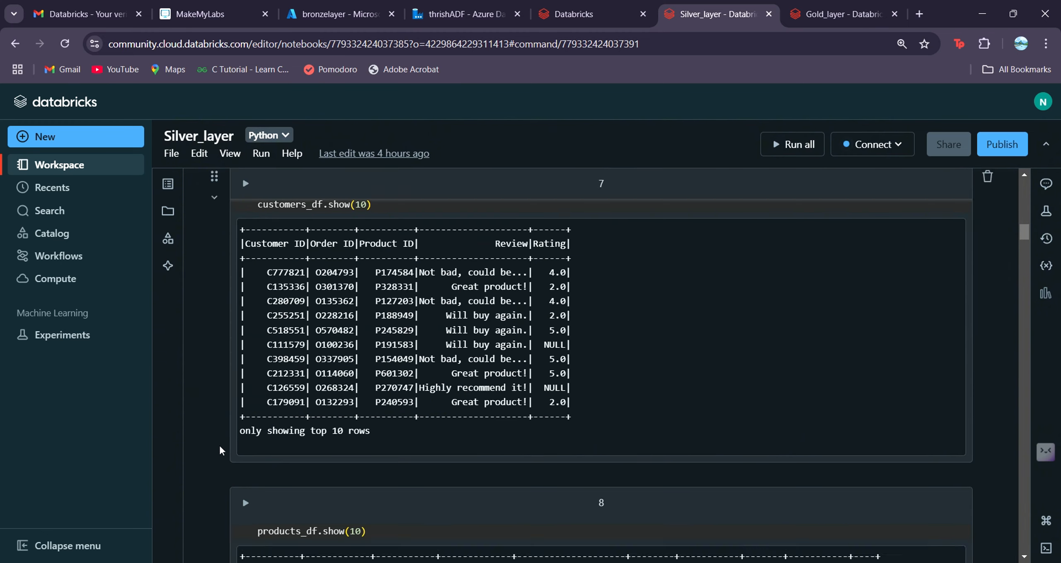
scroll(219, 445, "down", 12)
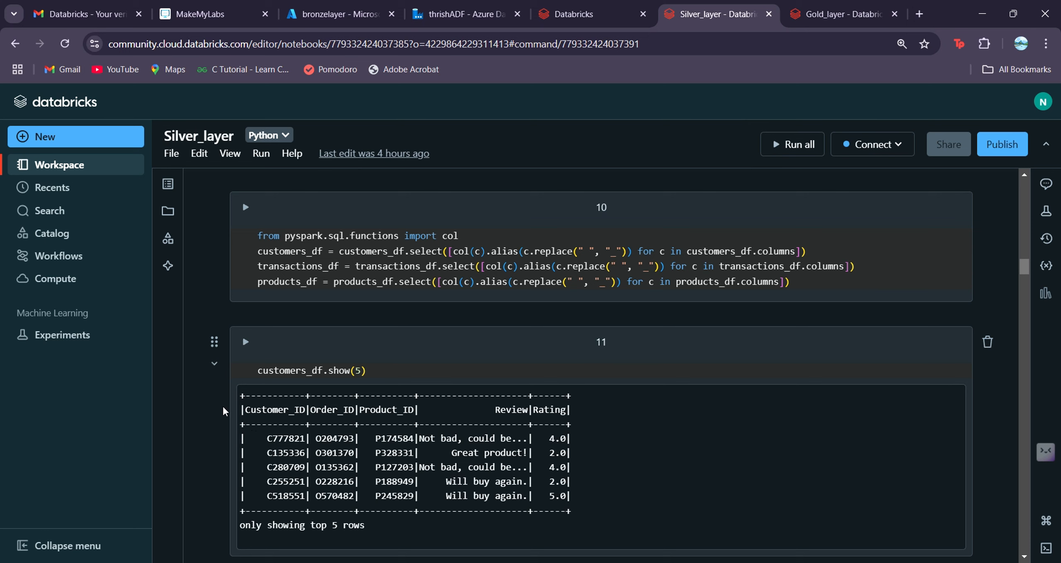
scroll(215, 427, "down", 6)
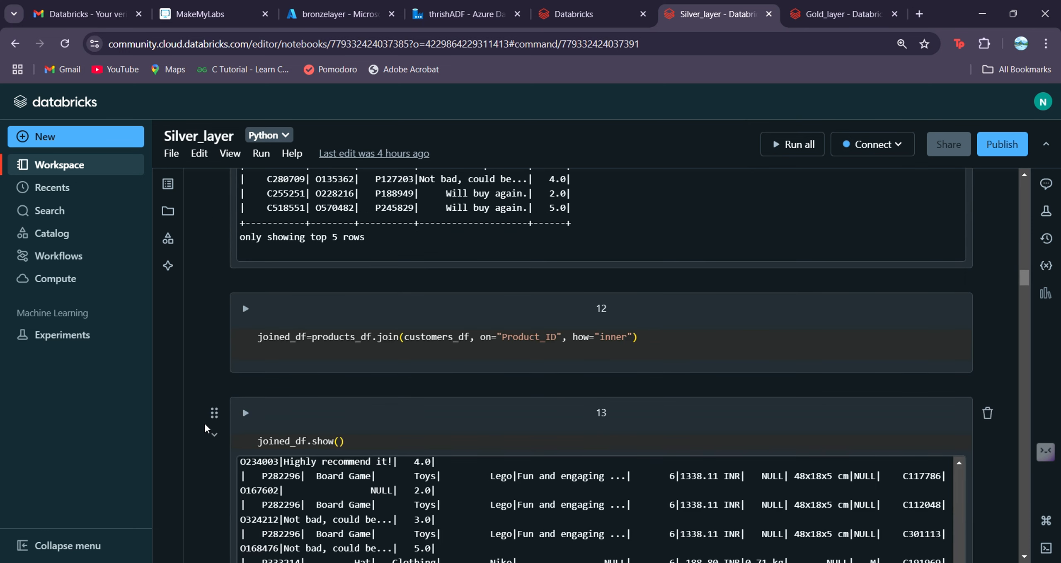
scroll(218, 311, "up", 1)
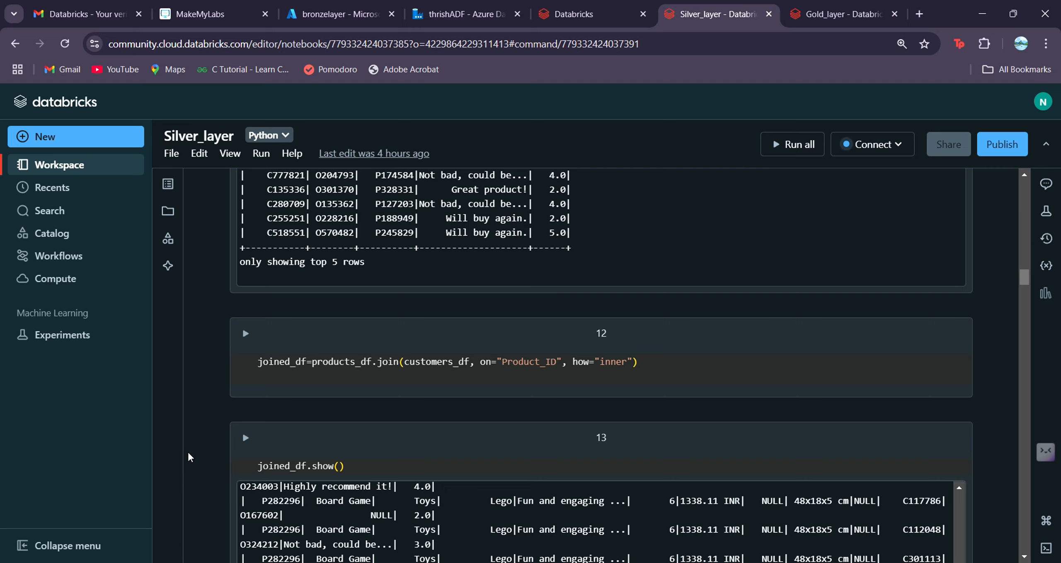
scroll(188, 457, "down", 1)
scroll(194, 459, "down", 4)
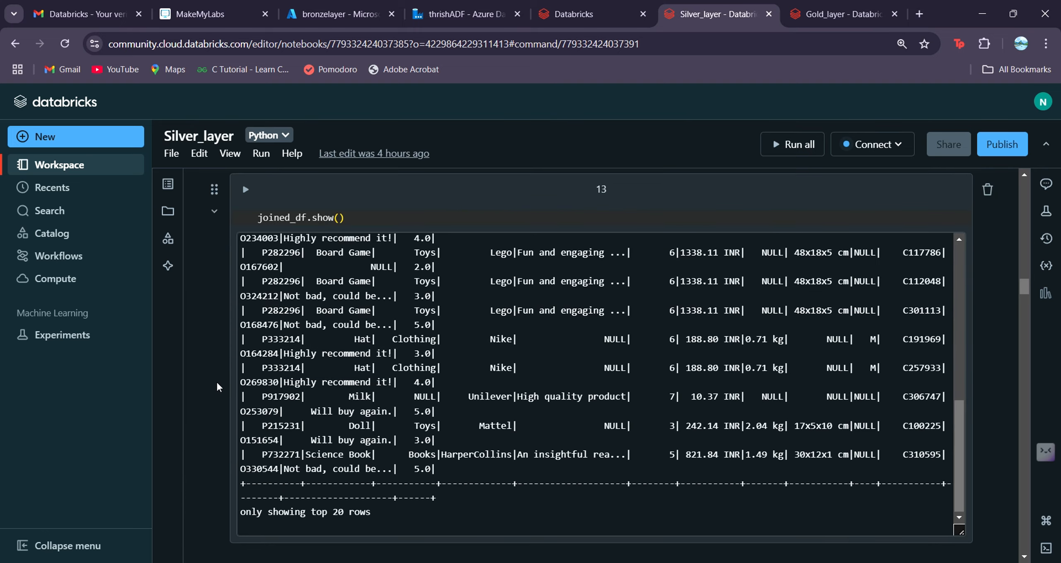
Examine the combined_df cells that inner-join joined_df with transactions_df on Order_ID and show the combined rows.
scroll(216, 386, "down", 6)
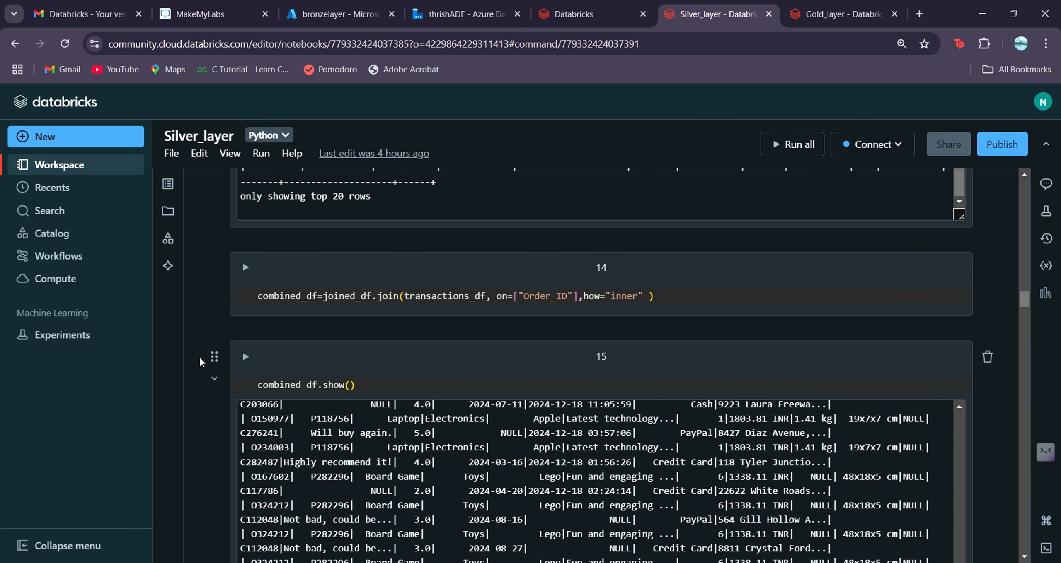
scroll(198, 379, "down", 2)
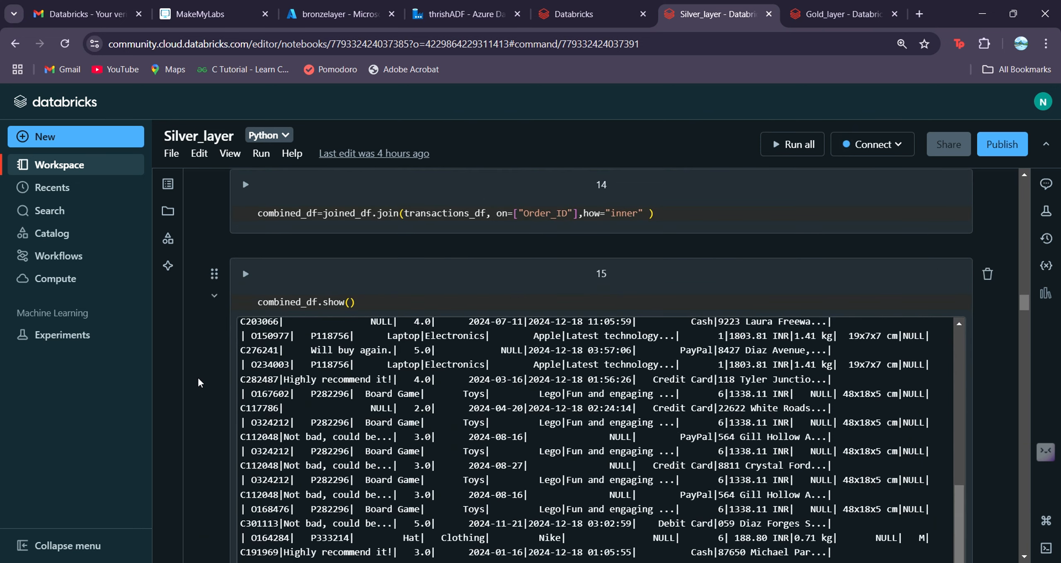
scroll(198, 379, "down", 5)
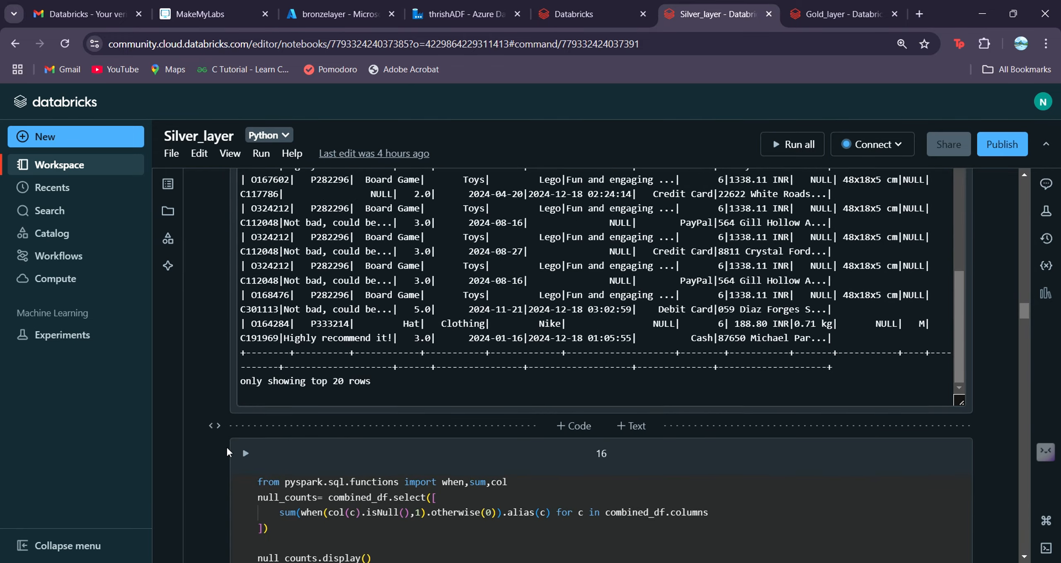
Examine the cell counting nulls per combined_df column and the cells dropping the Size, Dimensions and Weight columns.
scroll(227, 446, "down", 3)
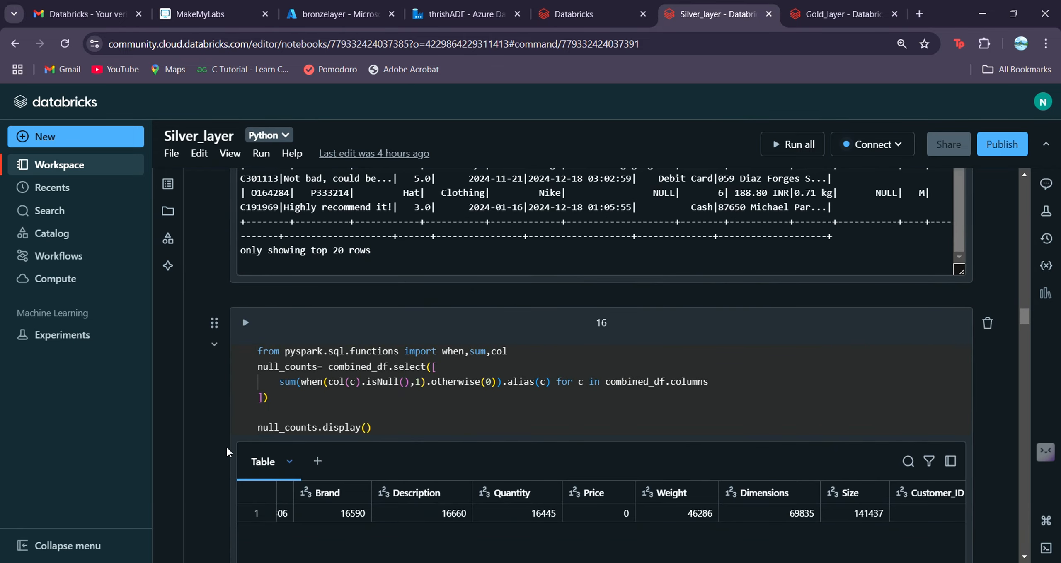
left_click(379, 432)
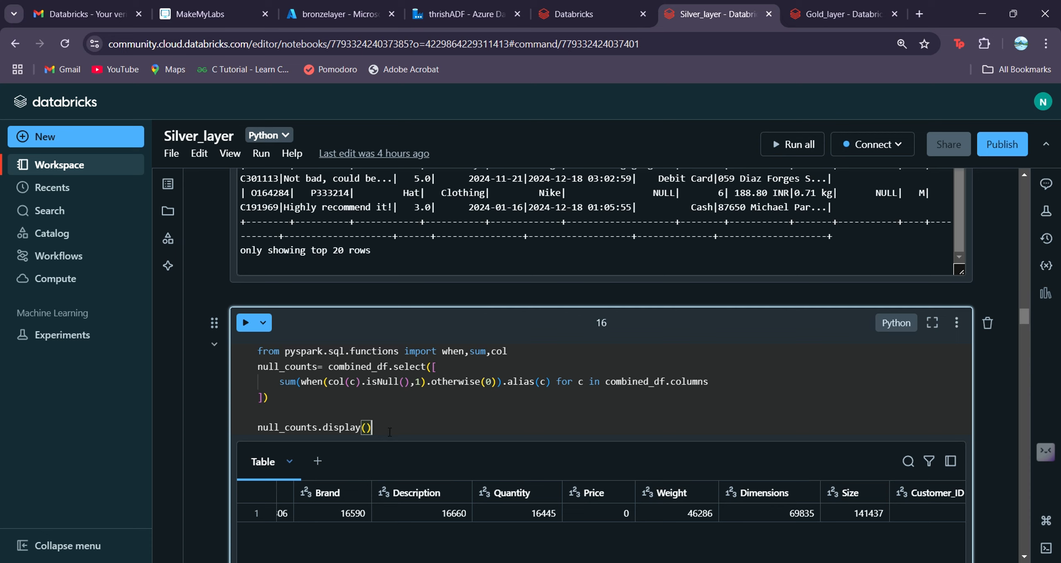
scroll(390, 433, "down", 2)
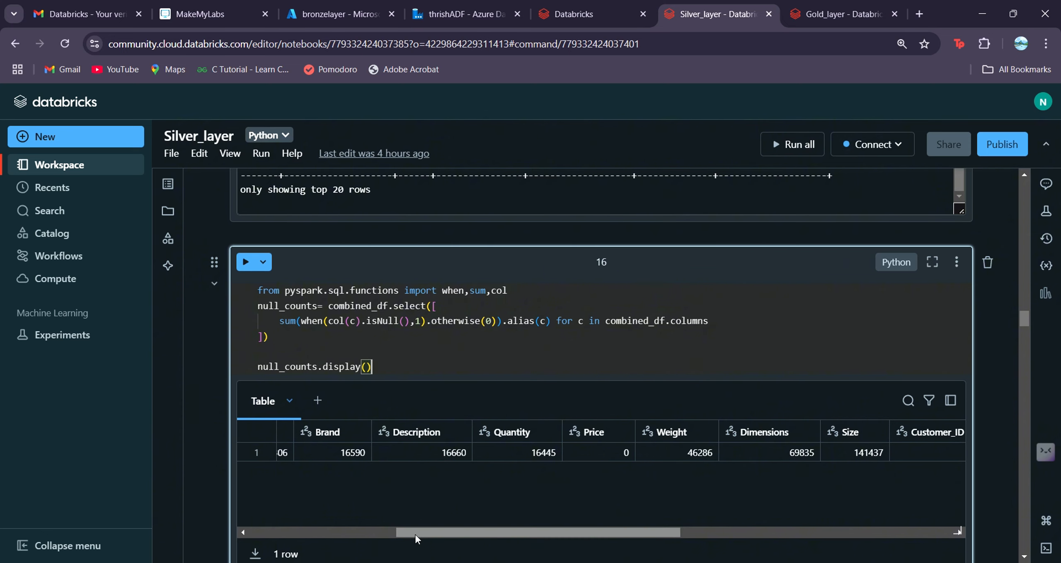
scroll(200, 497, "down", 7)
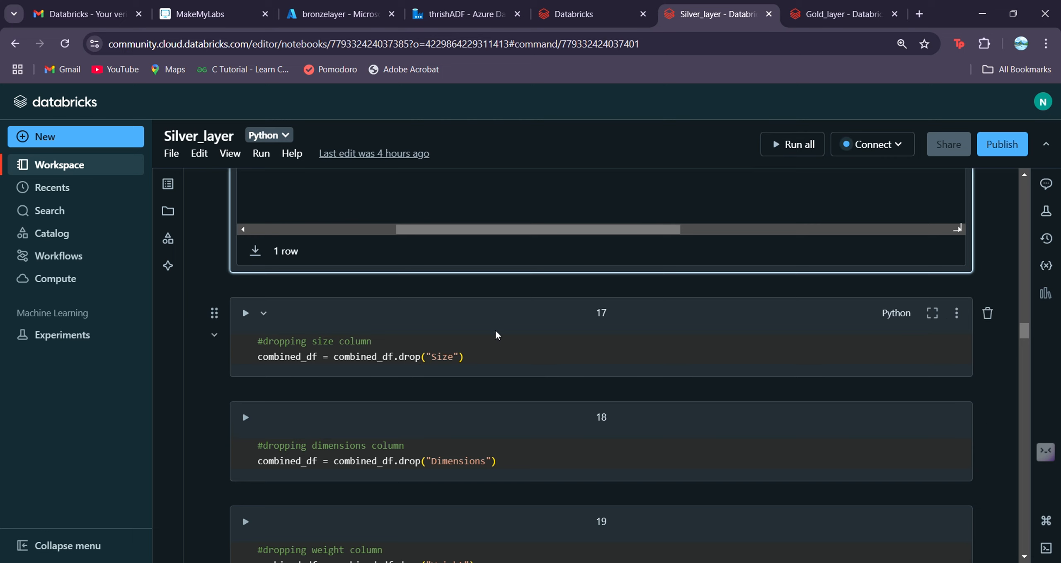
scroll(497, 334, "up", 2)
scroll(496, 334, "up", 1)
left_click_drag(513, 365, 379, 366)
scroll(311, 467, "down", 10)
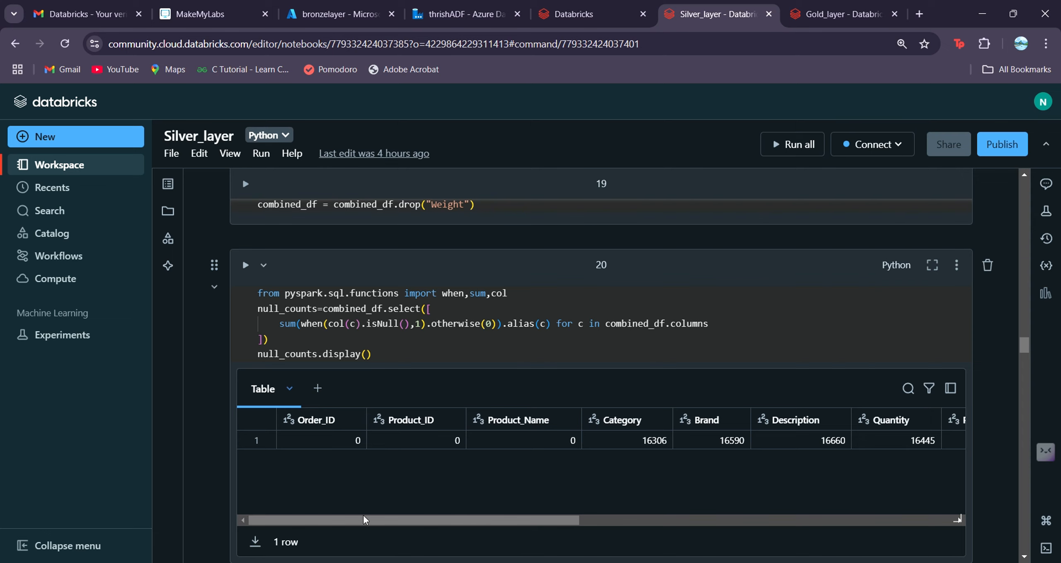
Examine the dropna() cell that removes null values from combined_df and the repeated null-count table across its columns.
scroll(242, 455, "down", 6)
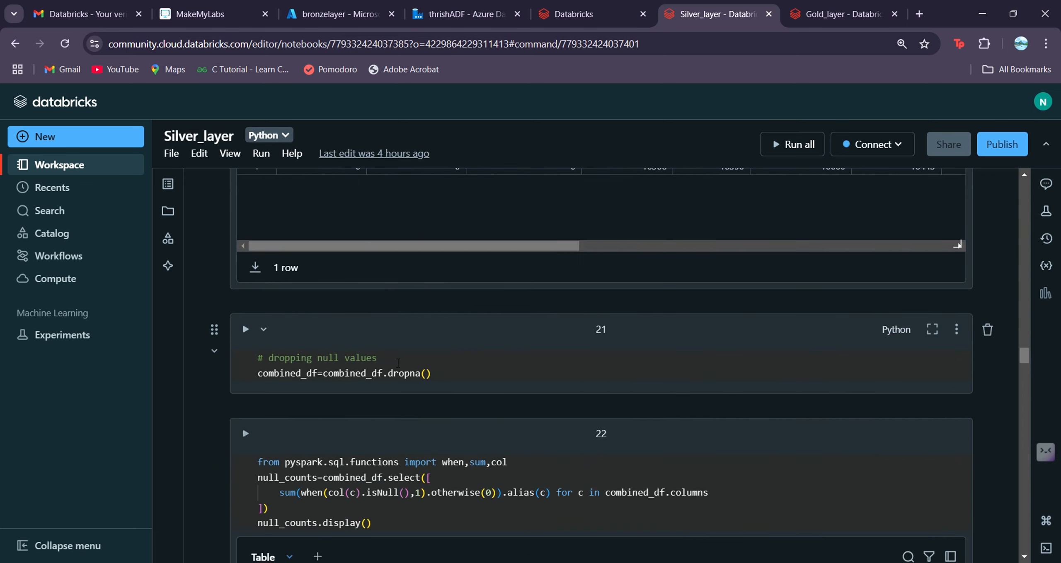
left_click_drag(426, 374, 396, 377)
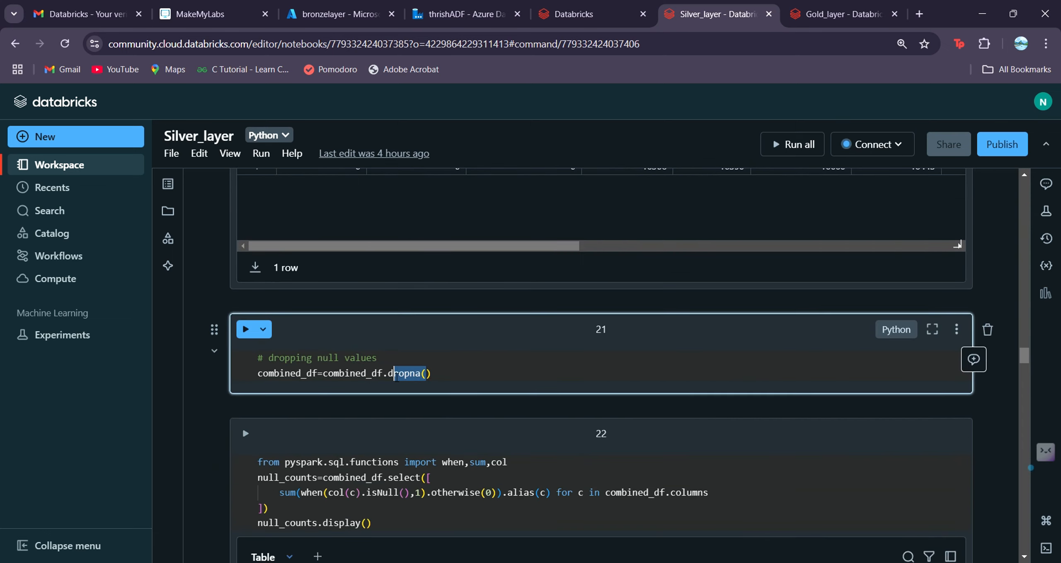
left_click(396, 376)
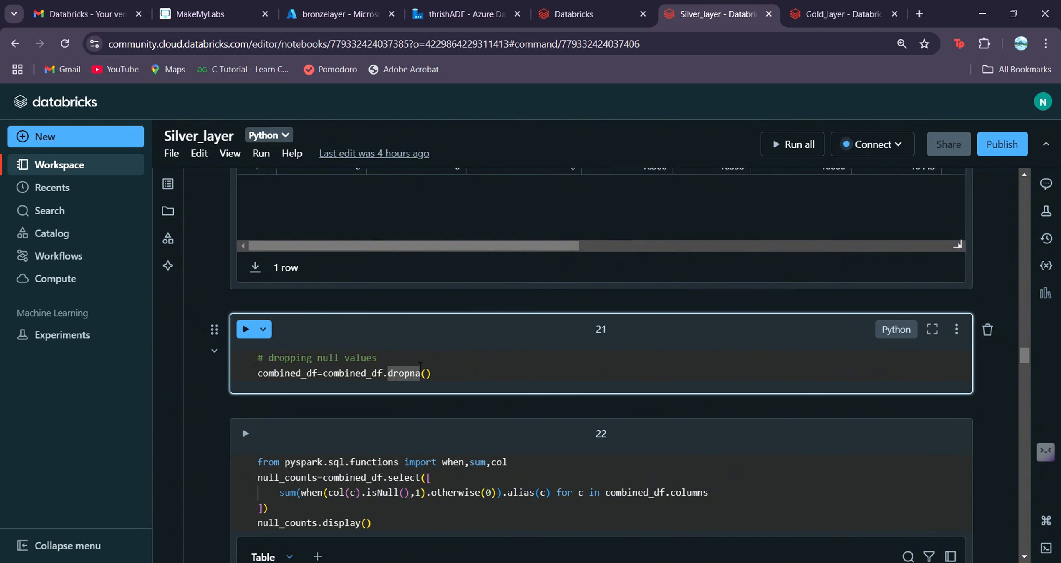
left_click_drag(430, 375, 410, 376)
left_click(410, 377)
scroll(413, 382, "down", 3)
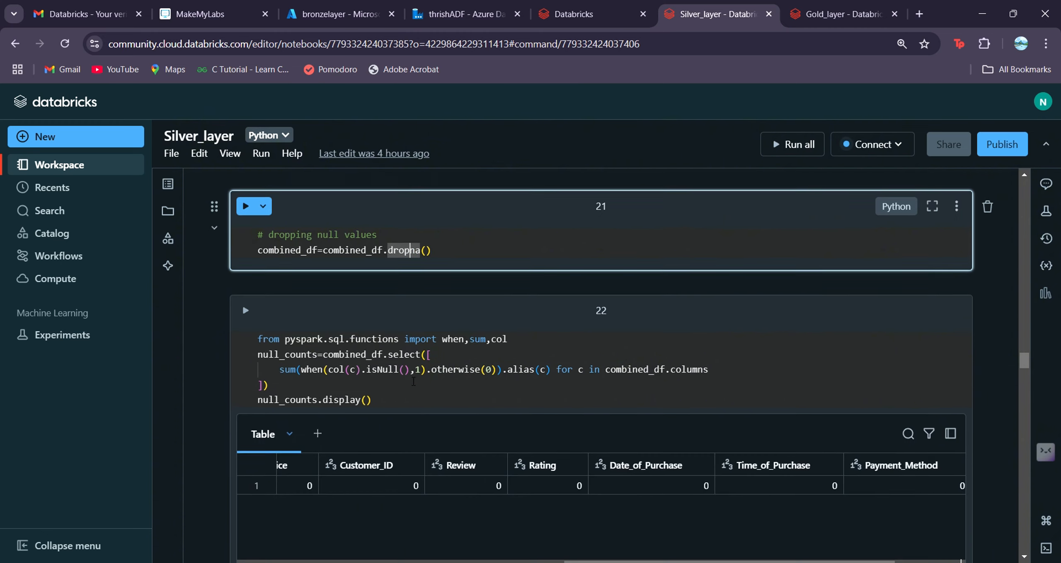
scroll(415, 368, "down", 1)
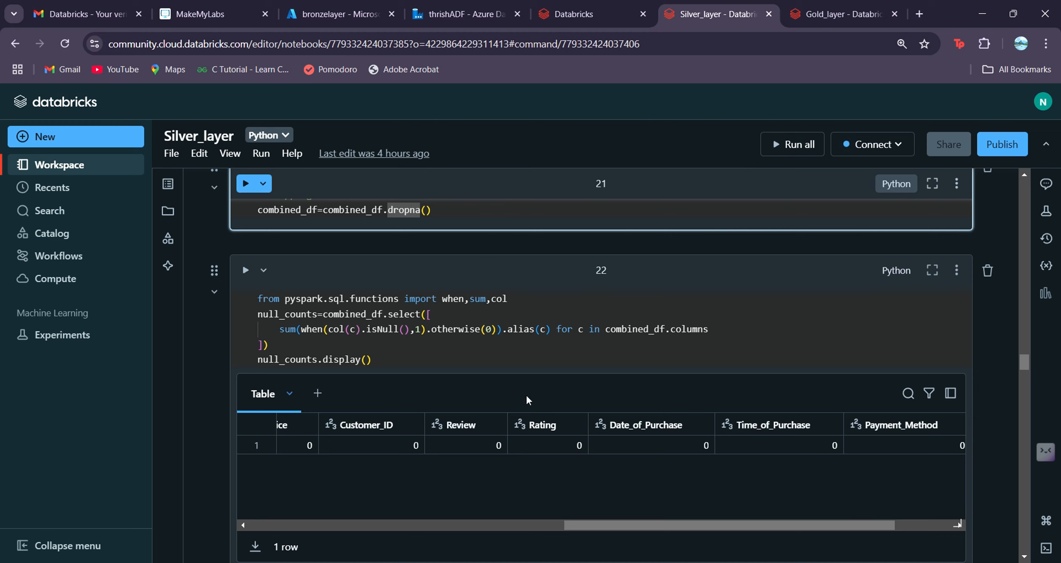
left_click_drag(593, 521, 391, 517)
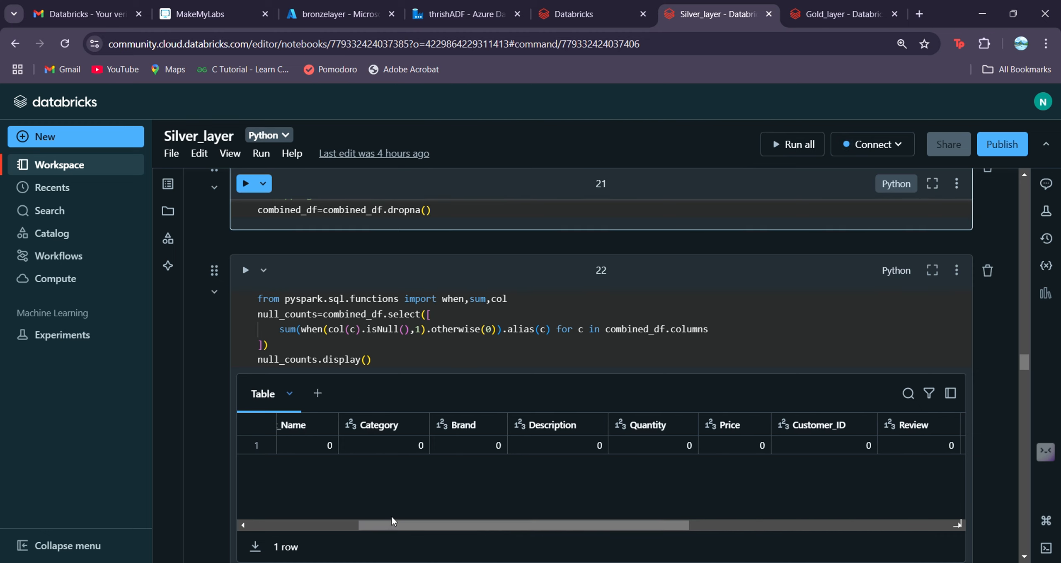
Examine the dropDuplicates() cell and the printed combined_df schema.
scroll(194, 465, "down", 3)
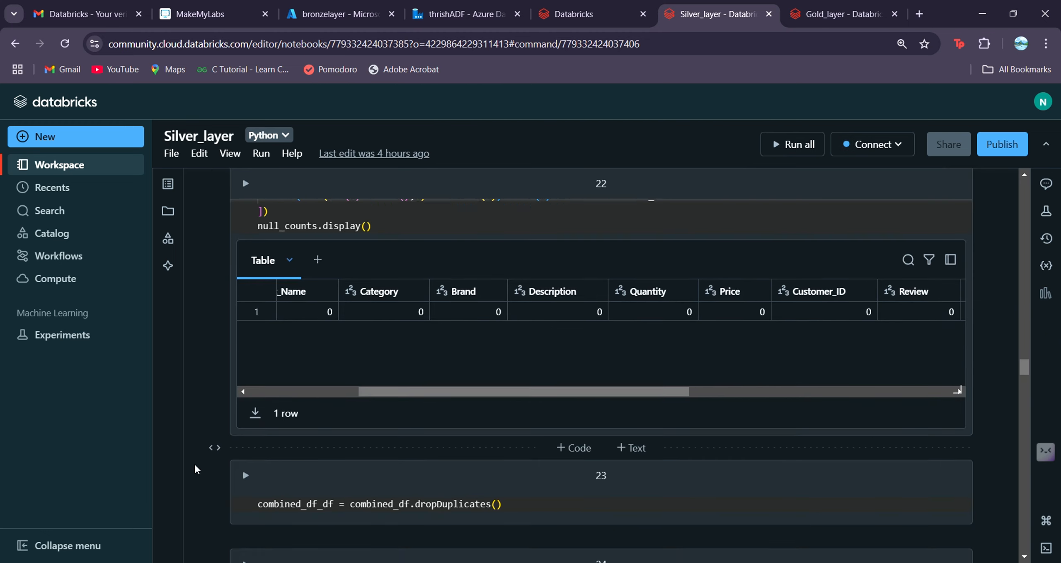
scroll(195, 466, "up", 1)
scroll(194, 463, "down", 3)
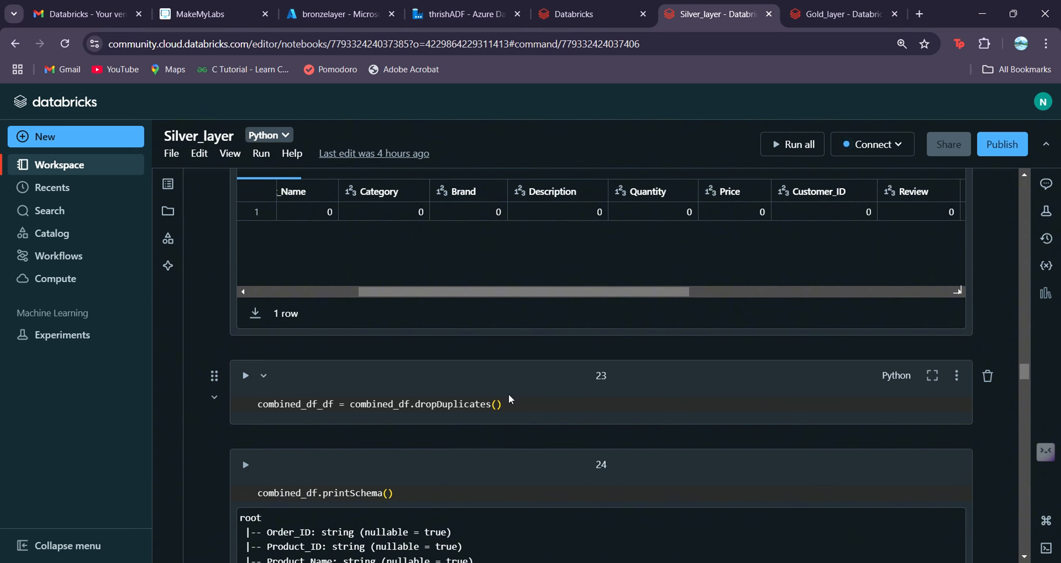
left_click(515, 410)
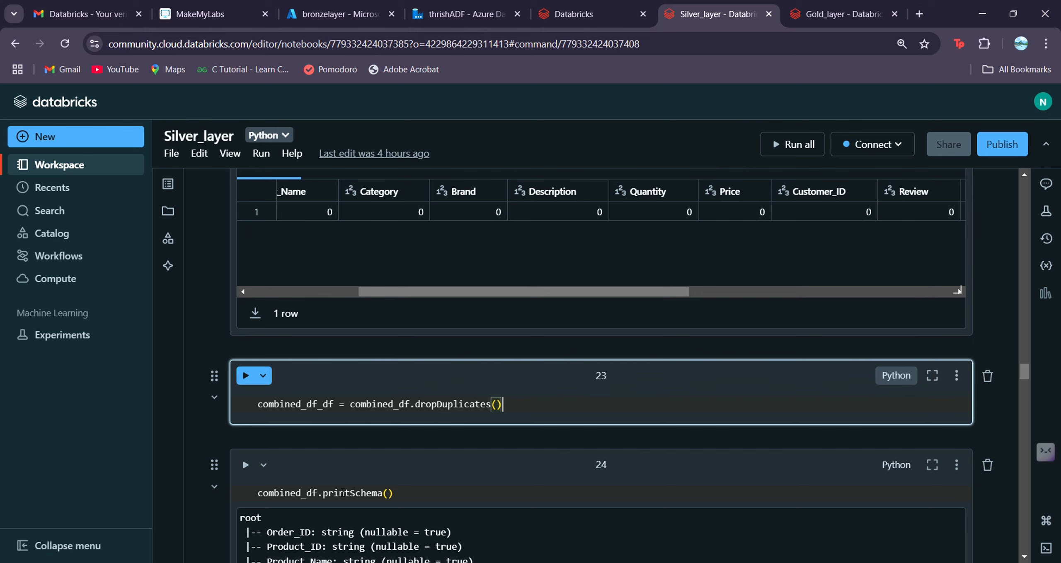
scroll(343, 492, "down", 3)
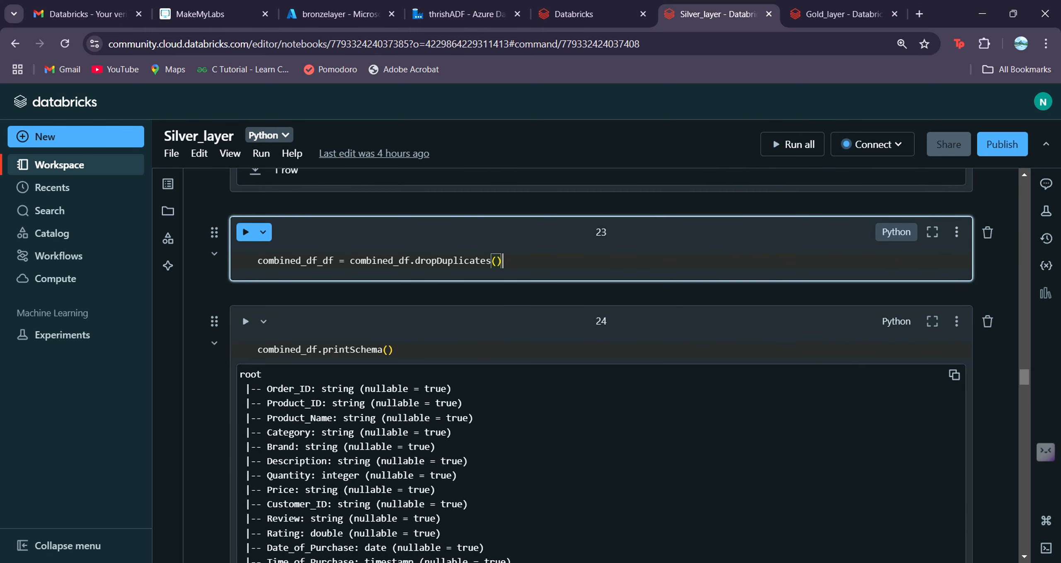
scroll(197, 447, "down", 3)
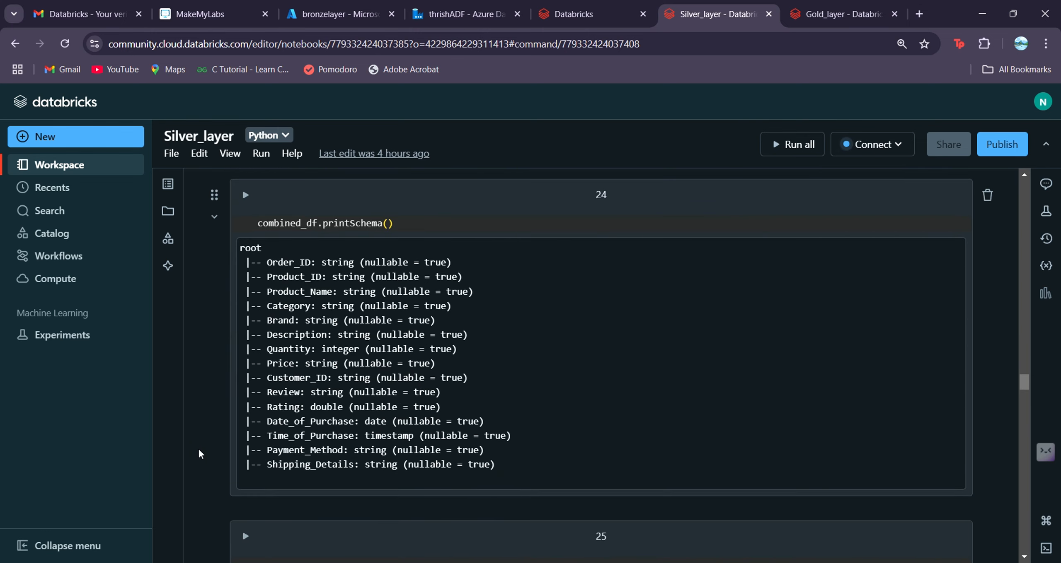
Go back to the combined_df.show() rows and inspect the INR currency suffix in the price values.
scroll(199, 455, "down", 5)
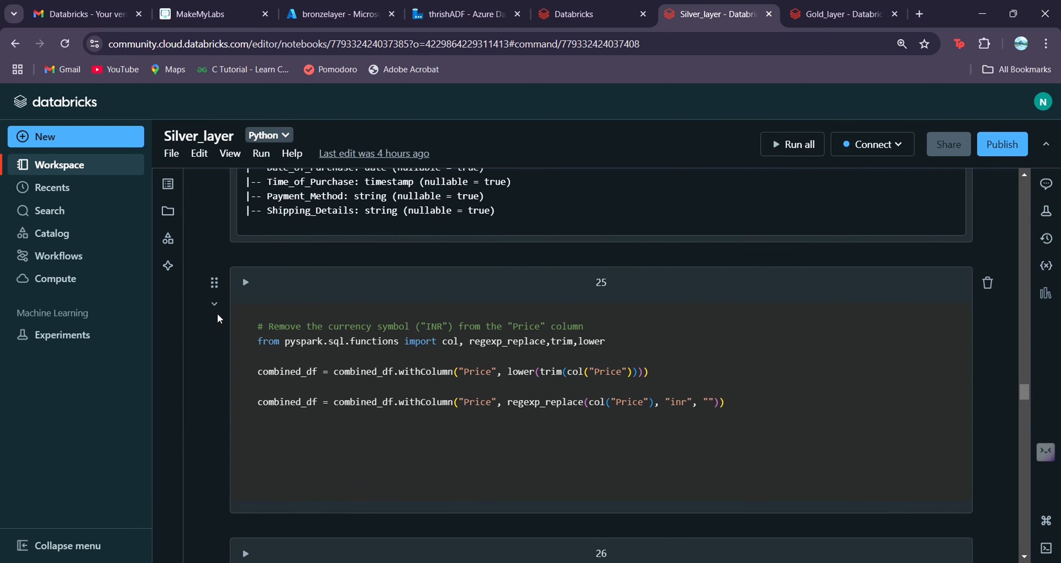
scroll(217, 315, "up", 15)
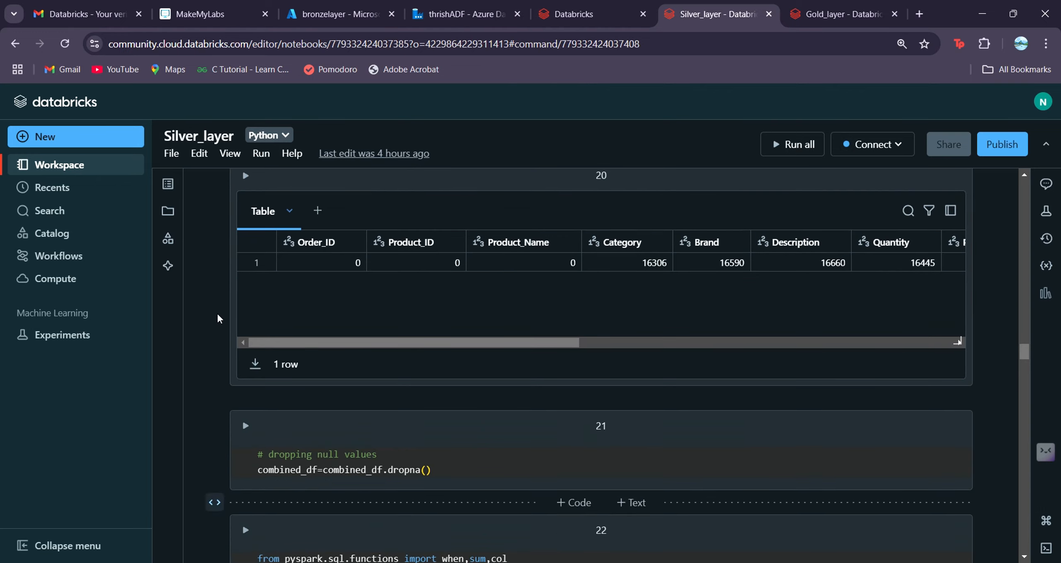
scroll(220, 318, "up", 12)
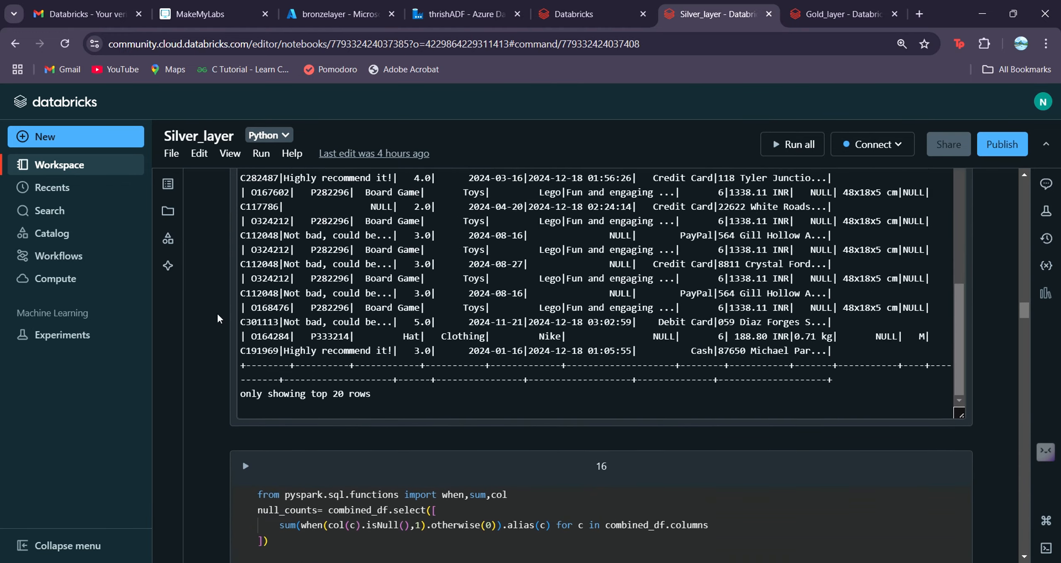
scroll(218, 315, "up", 3)
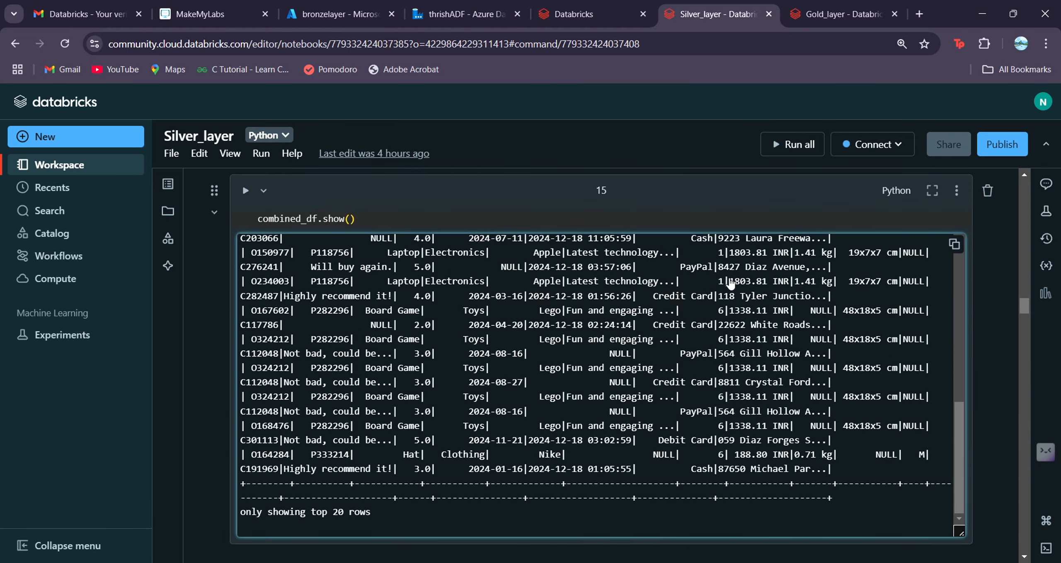
double_click(778, 253)
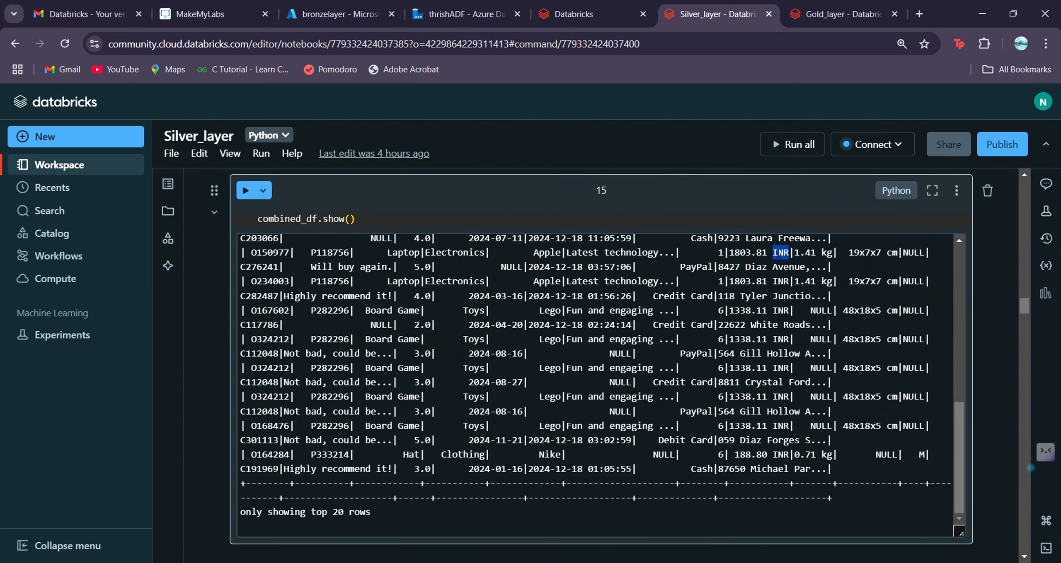
left_click(777, 255)
left_click_drag(730, 255, 792, 256)
left_click(792, 254)
Examine the cell that lowercases and trims Price and replaces "inr" with an empty string, along with its combined_df output.
scroll(202, 464, "down", 10)
scroll(202, 467, "down", 8)
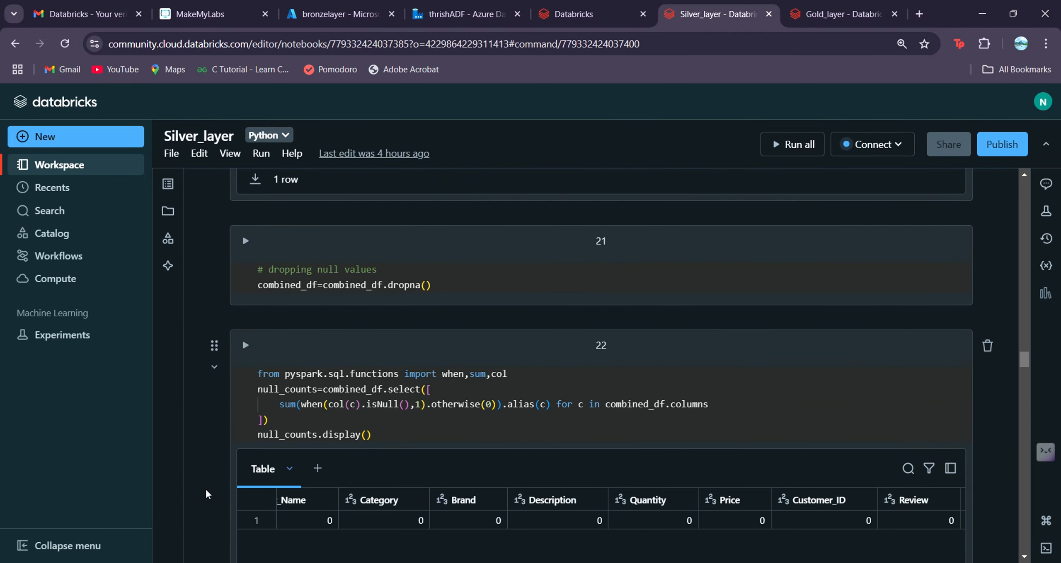
scroll(206, 489, "down", 10)
scroll(205, 493, "down", 4)
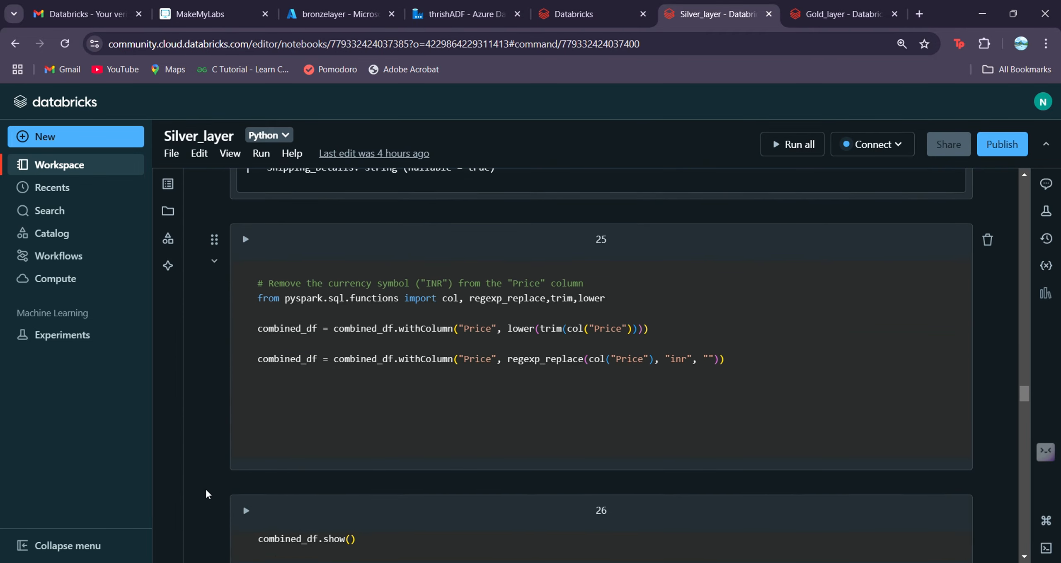
left_click(676, 346)
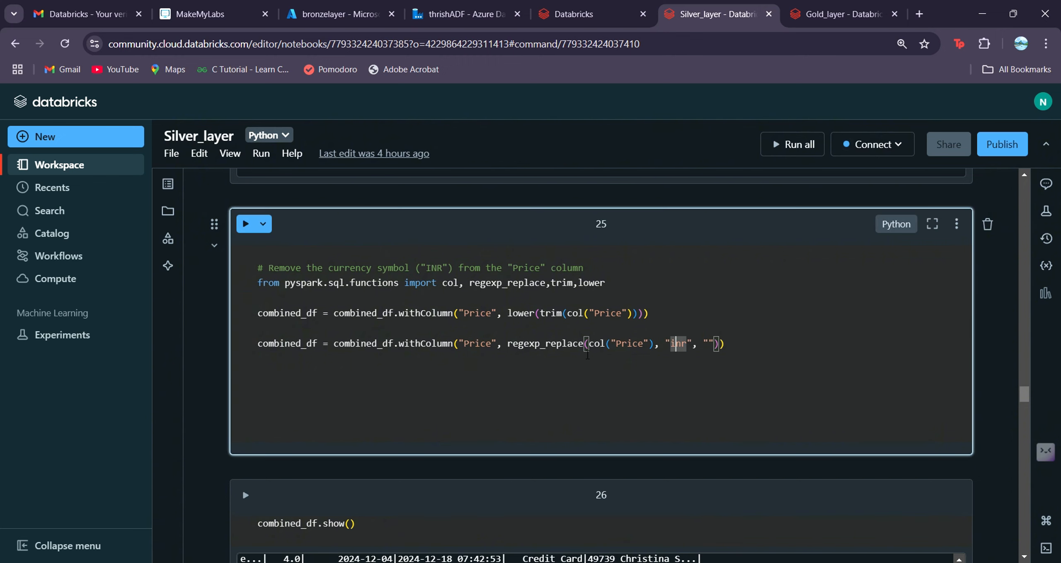
scroll(212, 399, "down", 3)
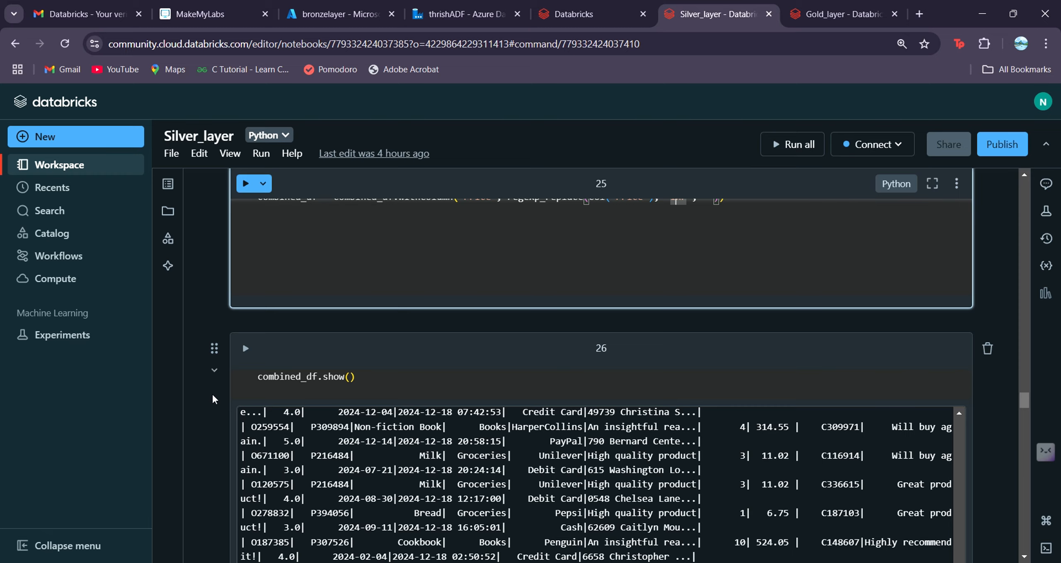
Review the cells that cast Quantity to integer and Price to double, calculate Total_Sales, and display combined_df.
scroll(212, 399, "down", 10)
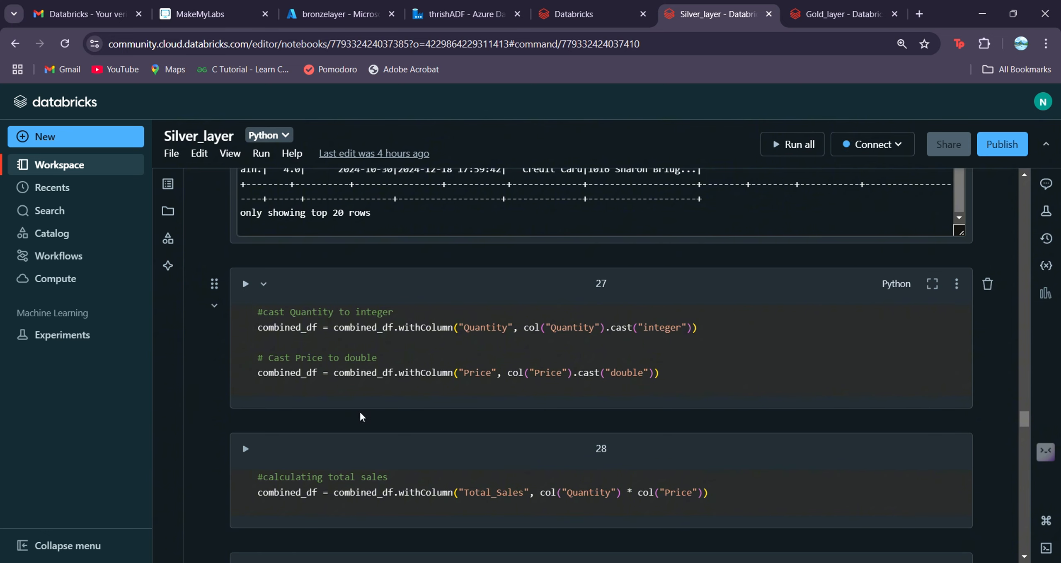
scroll(211, 468, "down", 3)
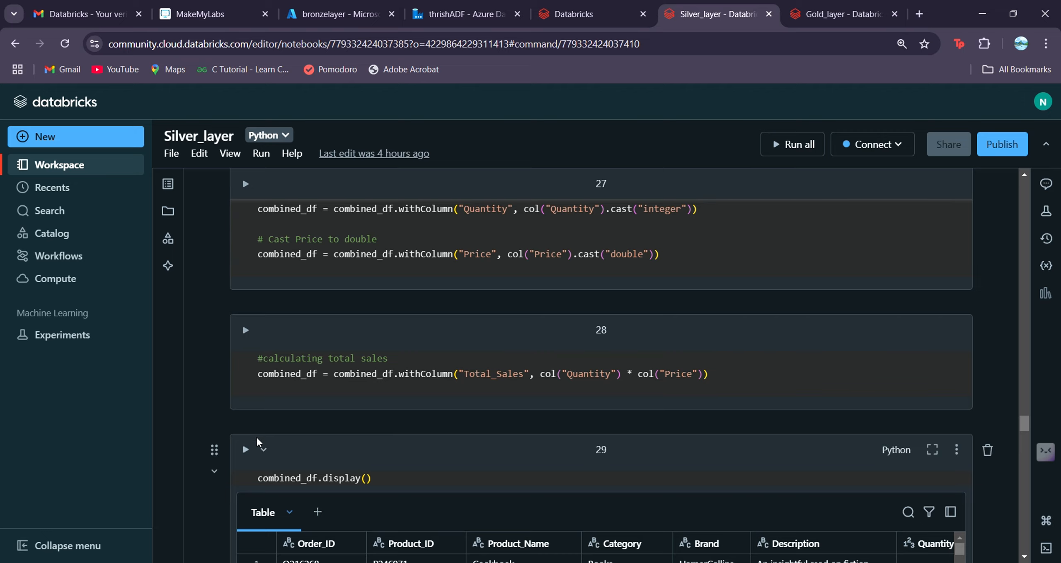
scroll(253, 439, "down", 3)
scroll(201, 398, "down", 2)
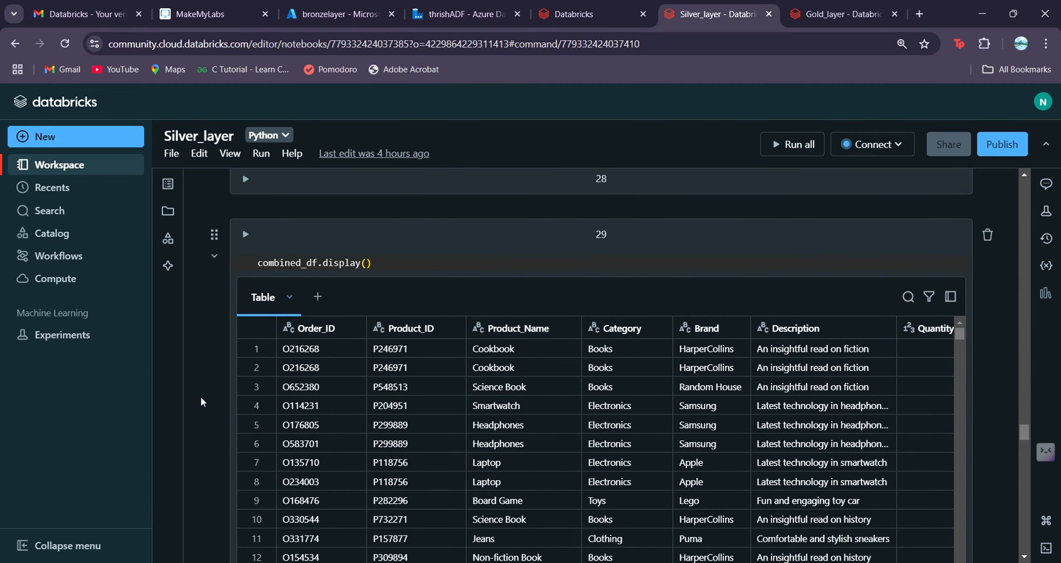
Review the cell that groups combined_df by Category and shows the category counts.
scroll(201, 399, "down", 10)
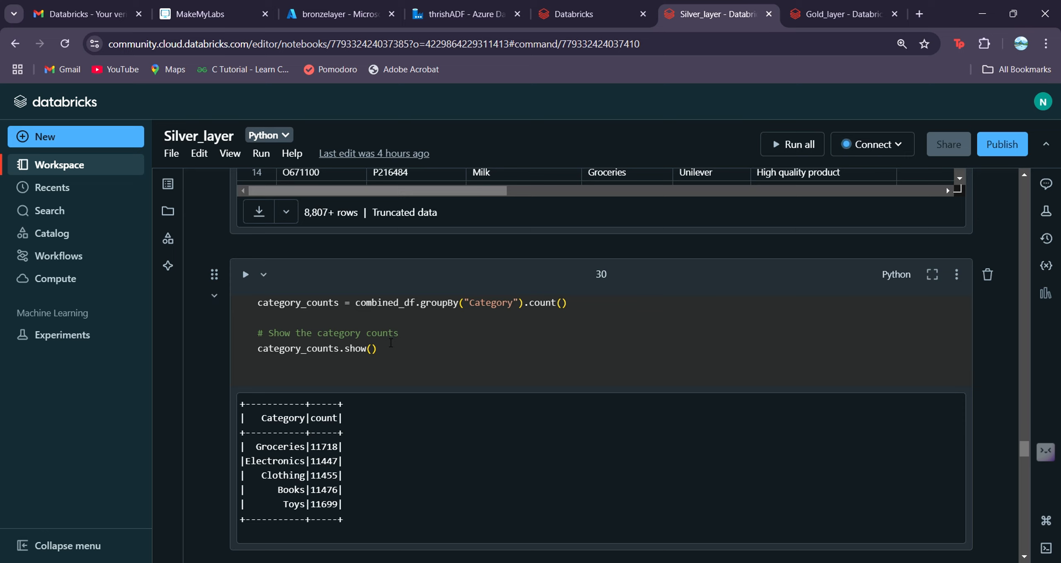
scroll(323, 480, "down", 1)
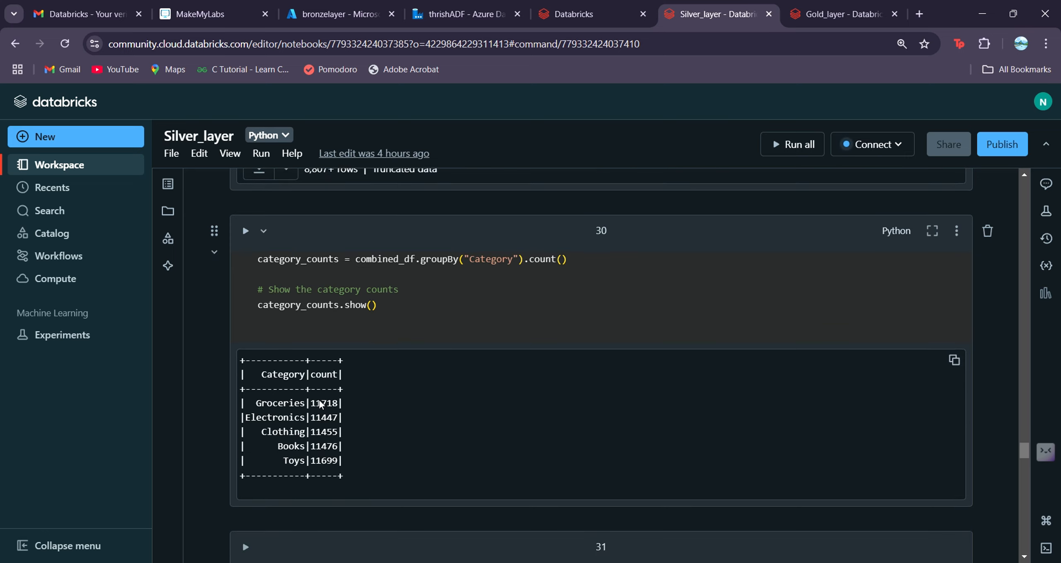
scroll(190, 480, "down", 2)
scroll(190, 479, "down", 10)
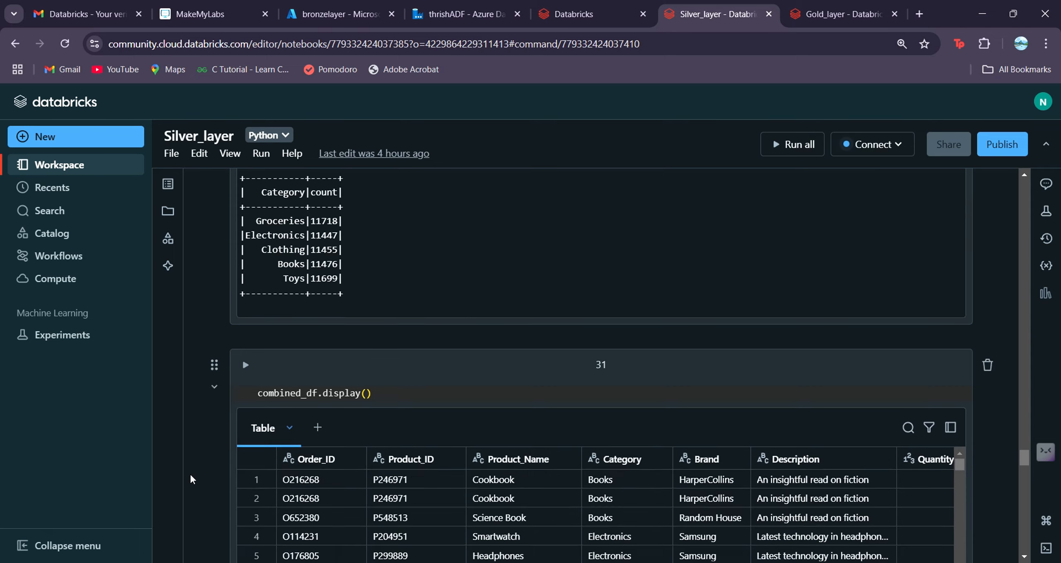
Examine the cell that adds binary columns to combined_df for Electronics, Clothing, Groceries, Books and Toys.
scroll(190, 473, "down", 2)
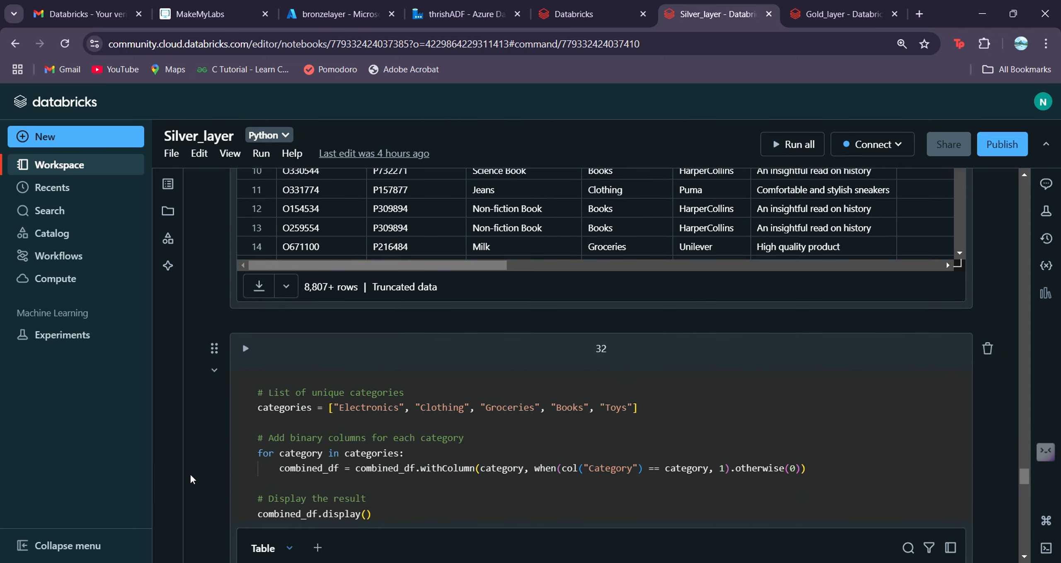
scroll(252, 417, "down", 2)
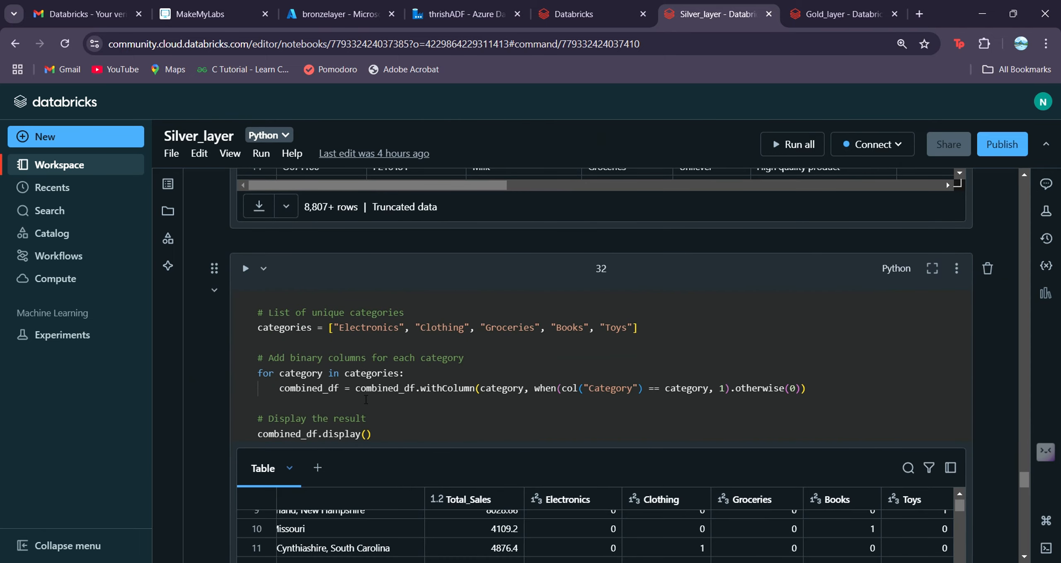
scroll(366, 400, "down", 1)
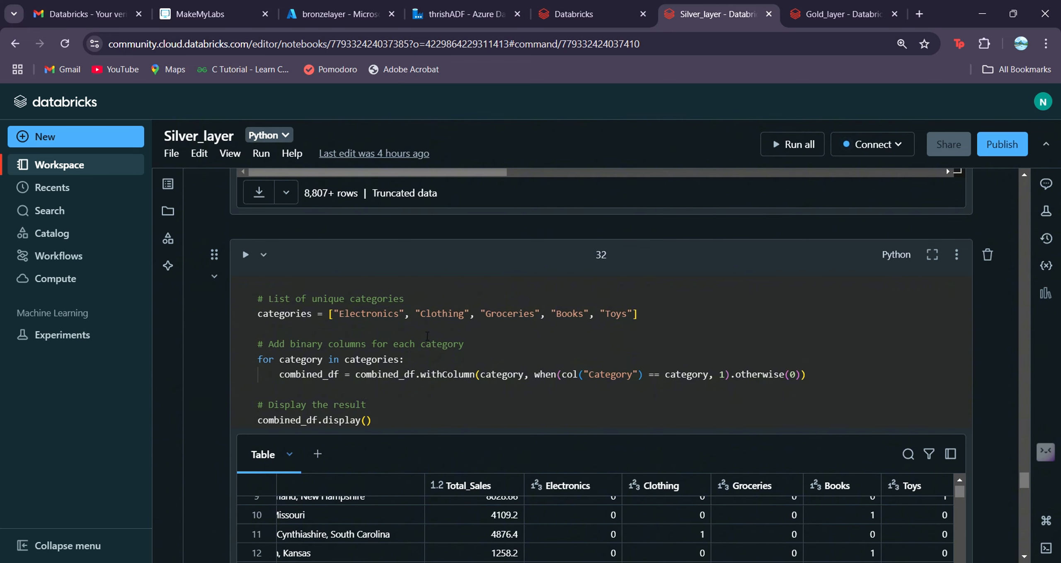
left_click_drag(258, 297, 423, 401)
left_click(423, 401)
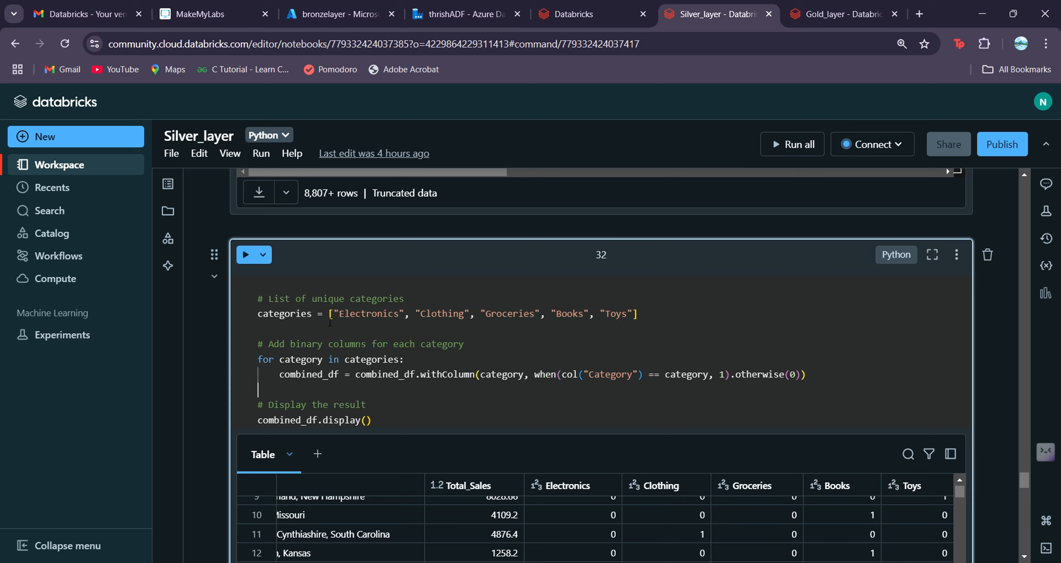
Review the categories list in the encoding cell and the 0/1 values of the Electronics, Clothing, Groceries, Books and Toys output columns.
left_click_drag(327, 319, 660, 314)
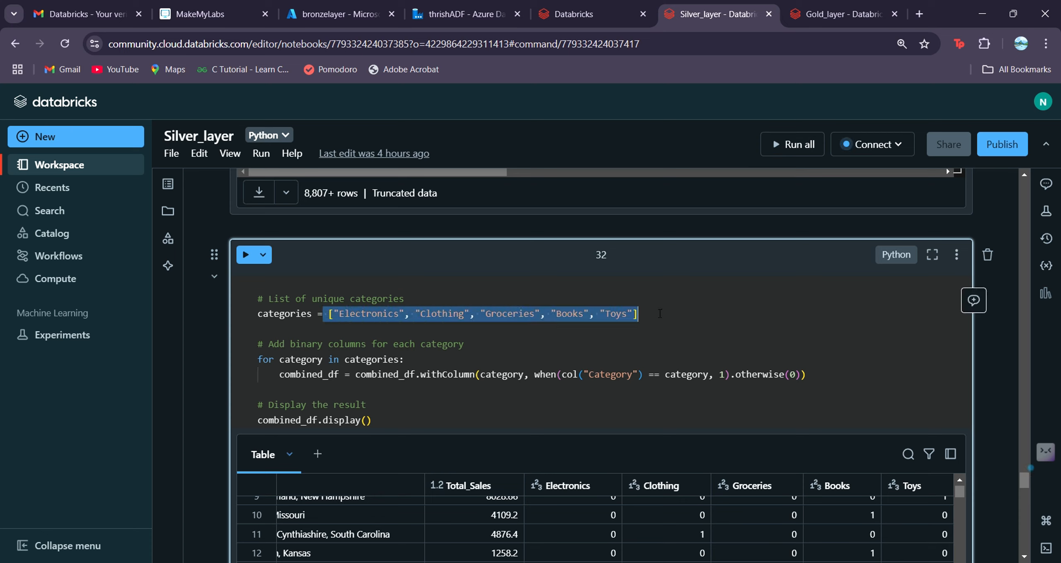
left_click(659, 316)
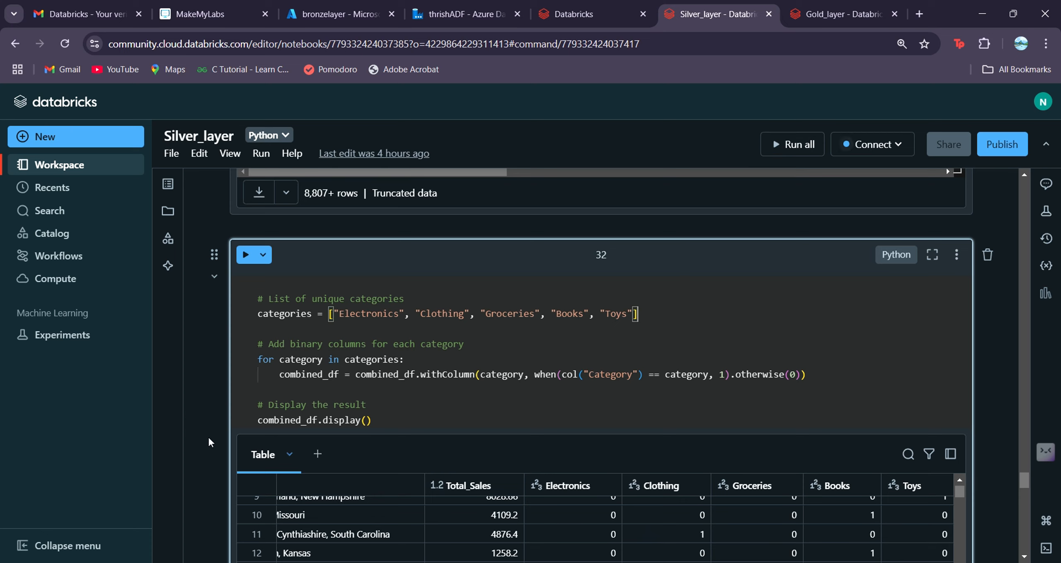
scroll(213, 421, "down", 1)
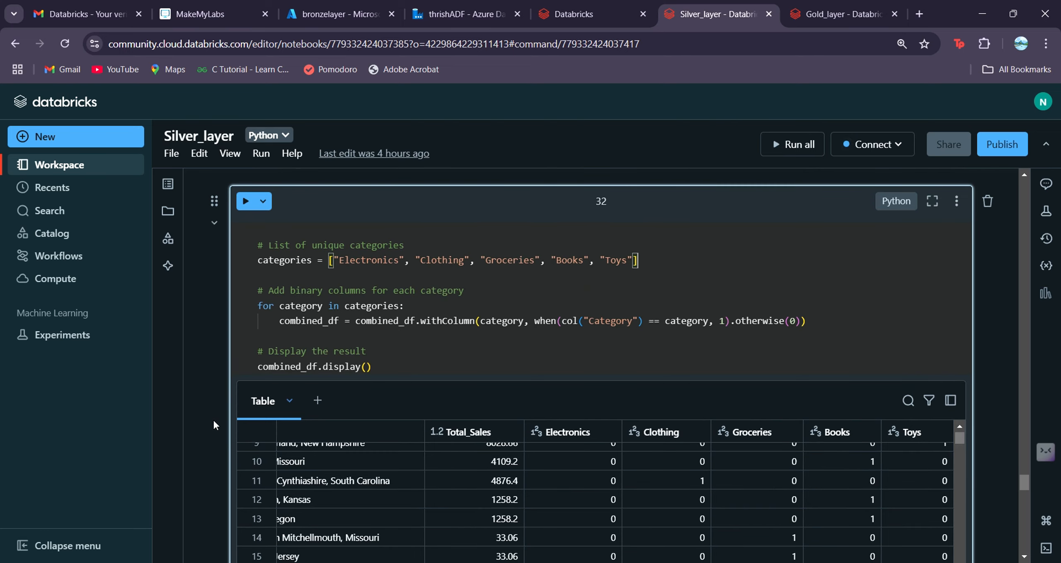
scroll(212, 419, "down", 1)
scroll(483, 216, "up", 2)
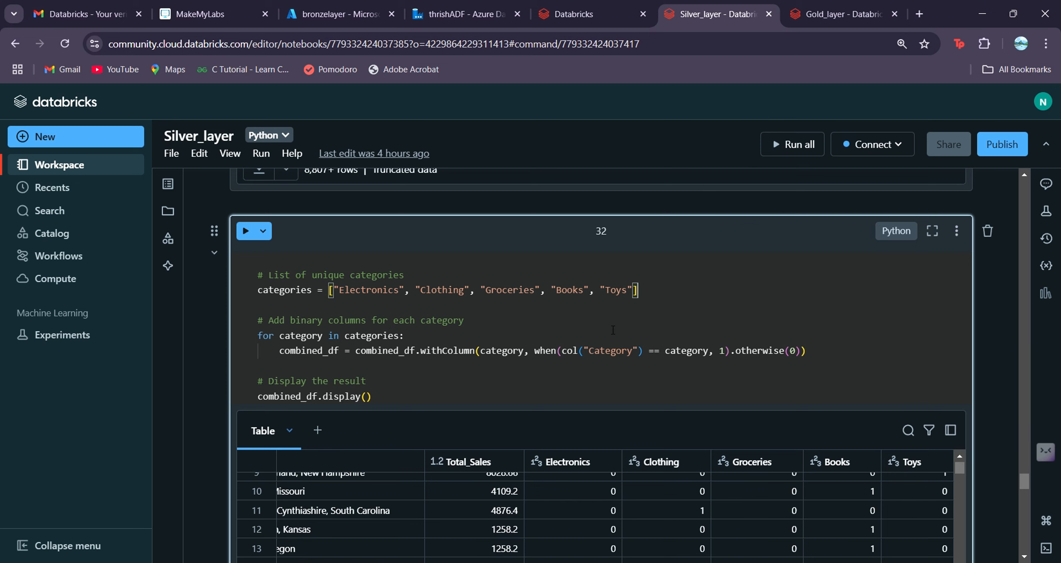
scroll(597, 352, "down", 2)
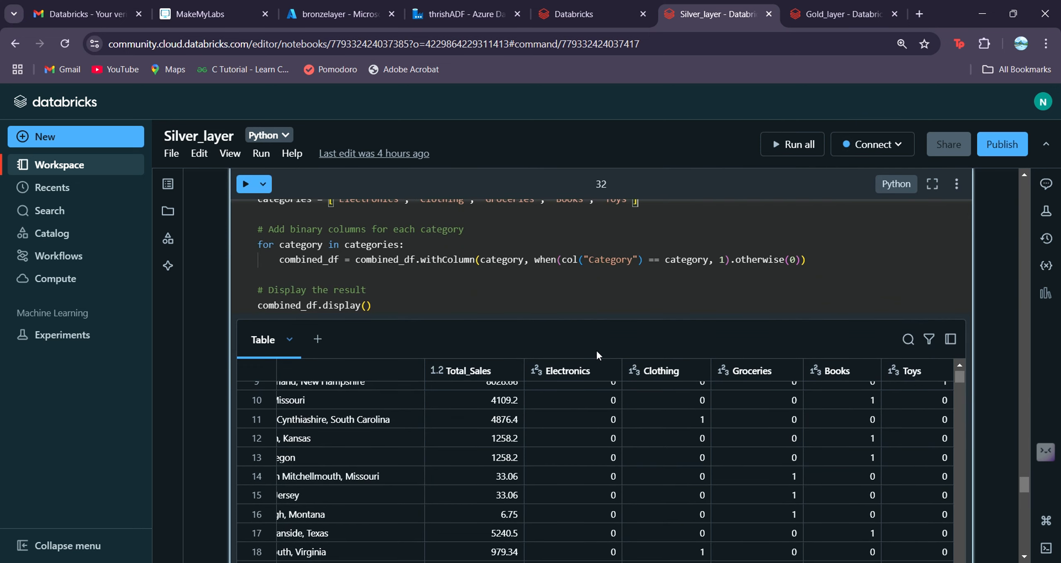
scroll(597, 352, "down", 2)
mouse_move(752, 552)
left_mouse_down()
mouse_move(730, 553)
mouse_move(757, 551)
left_mouse_up()
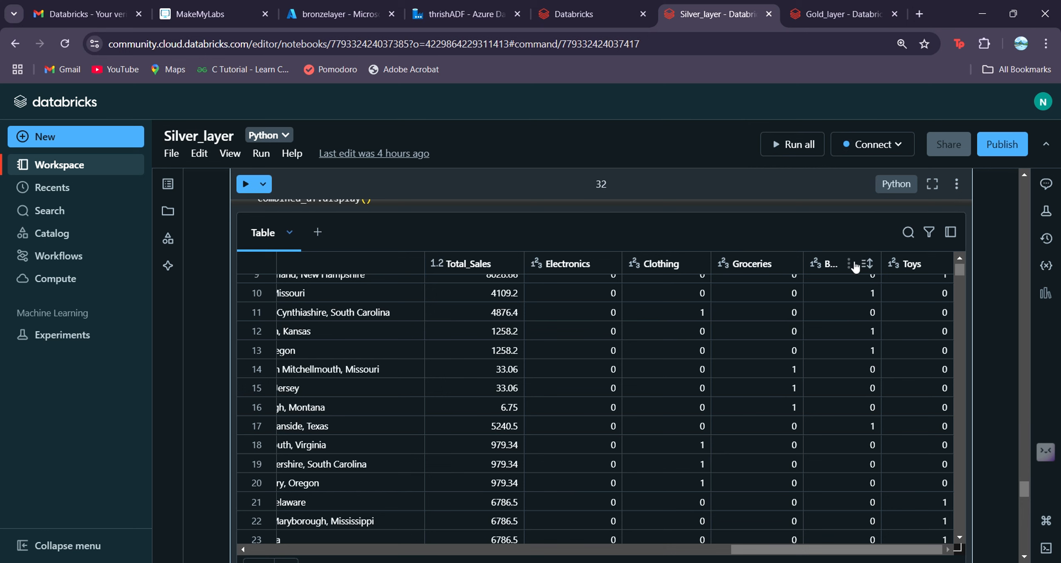
scroll(562, 240, "up", 2)
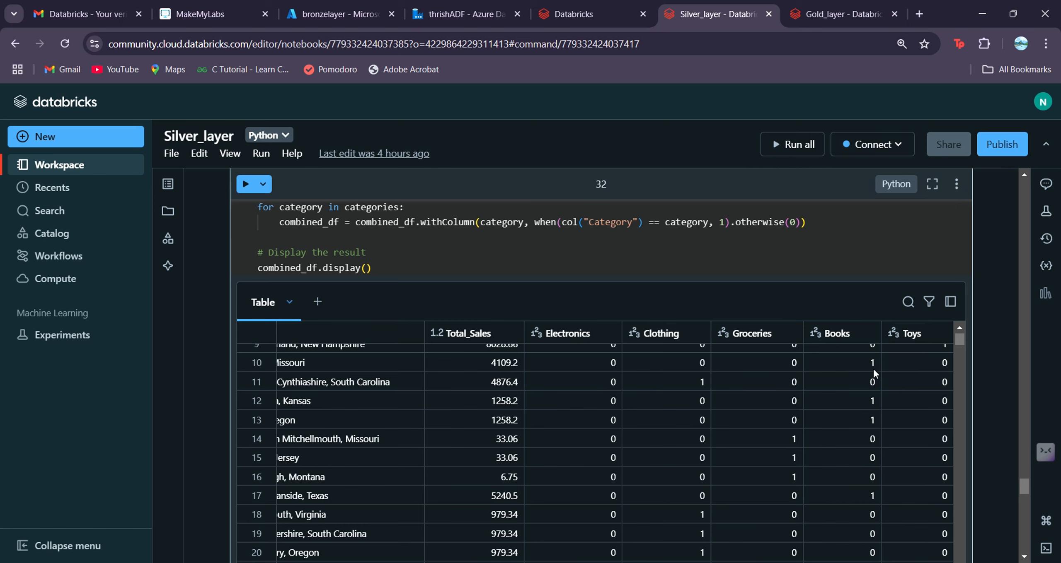
scroll(870, 366, "up", 2)
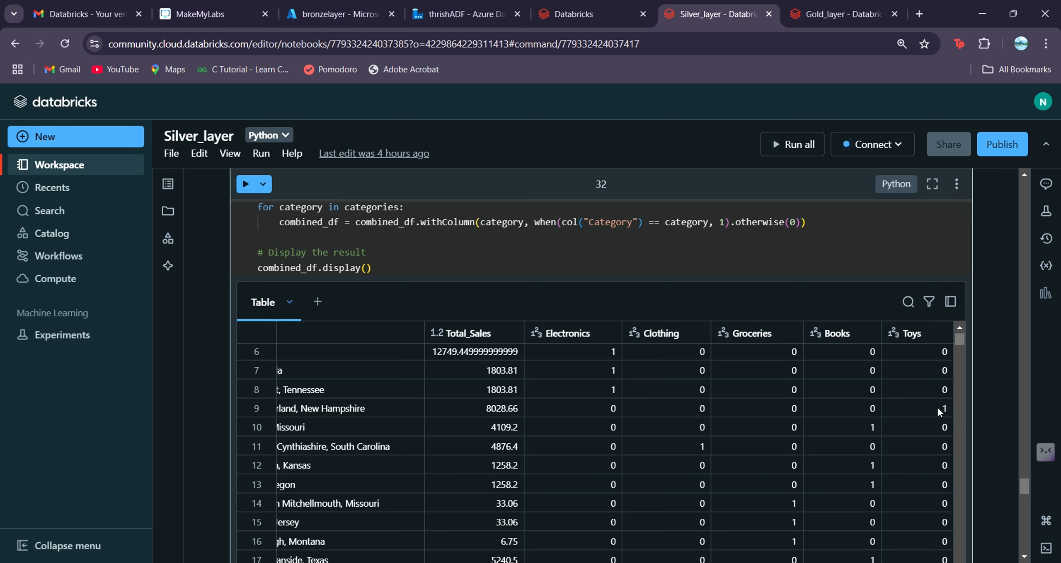
scroll(799, 456, "down", 3)
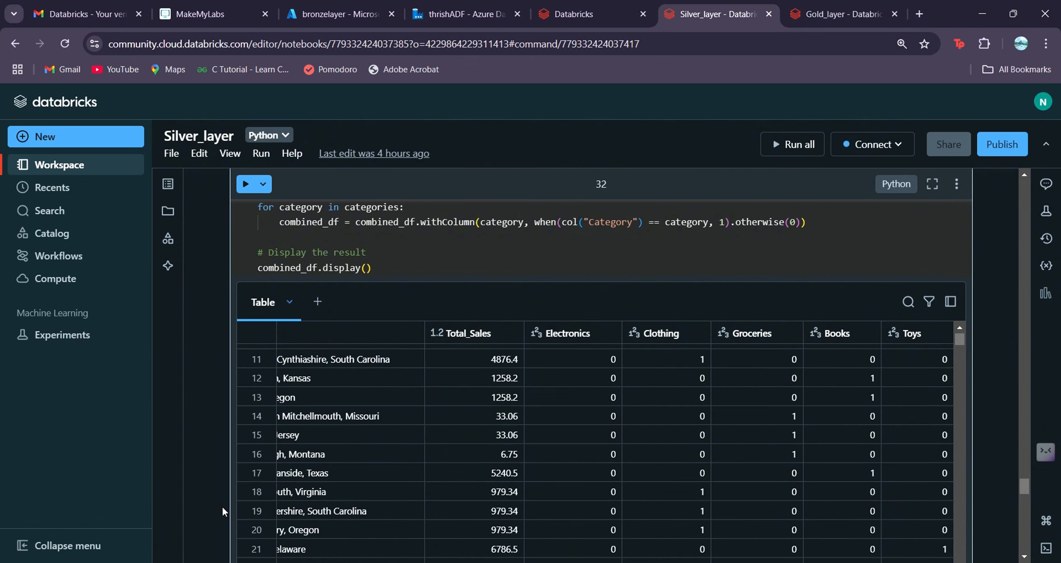
Examine the cell that orders a window by date_of_purchase and adds the lag_1_day, lag_1_week and lag_1_month features from Total_Sales.
scroll(222, 506, "down", 6)
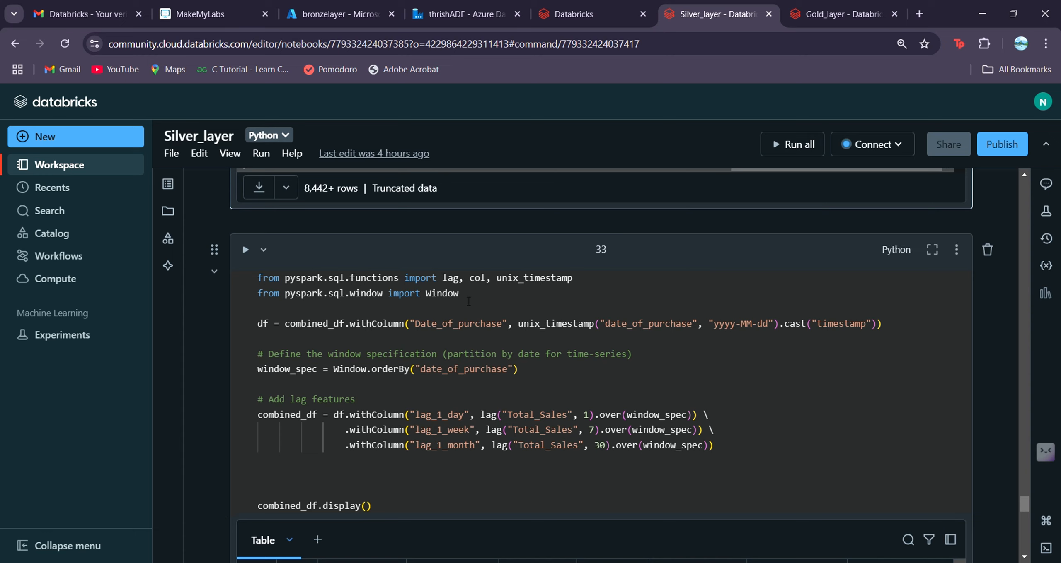
left_click(443, 295)
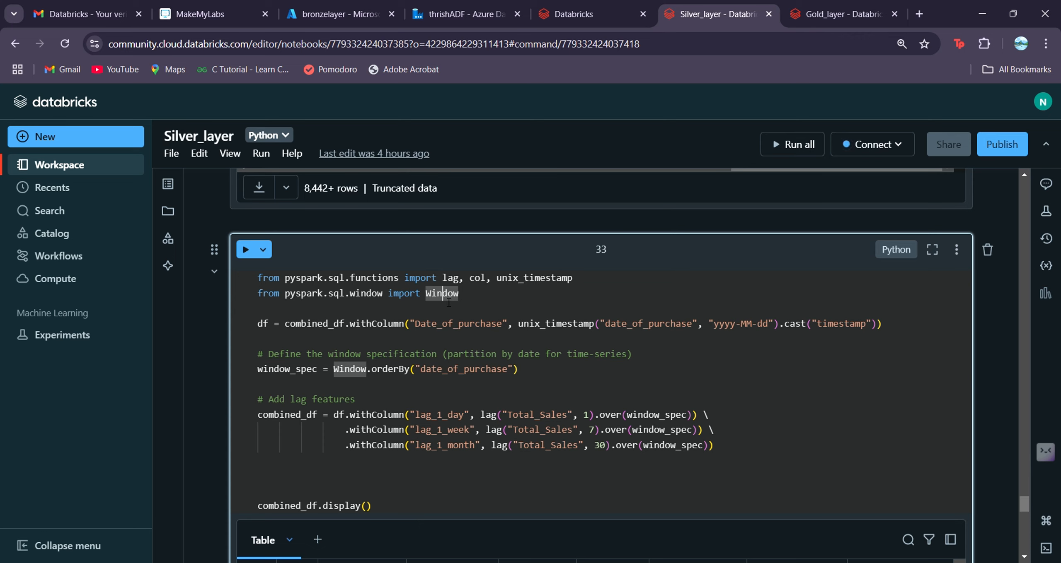
left_click(480, 279)
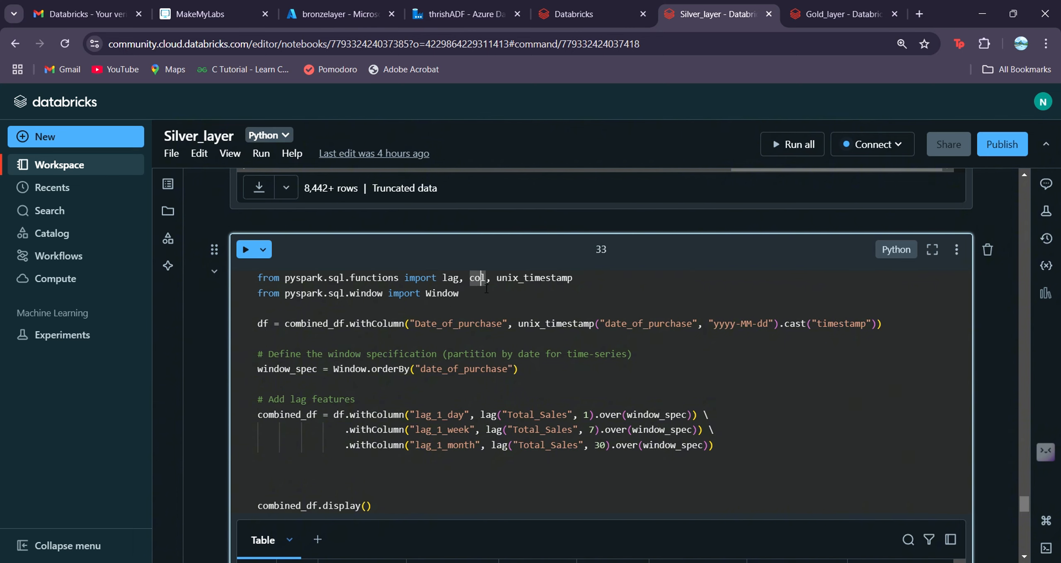
left_click(451, 280)
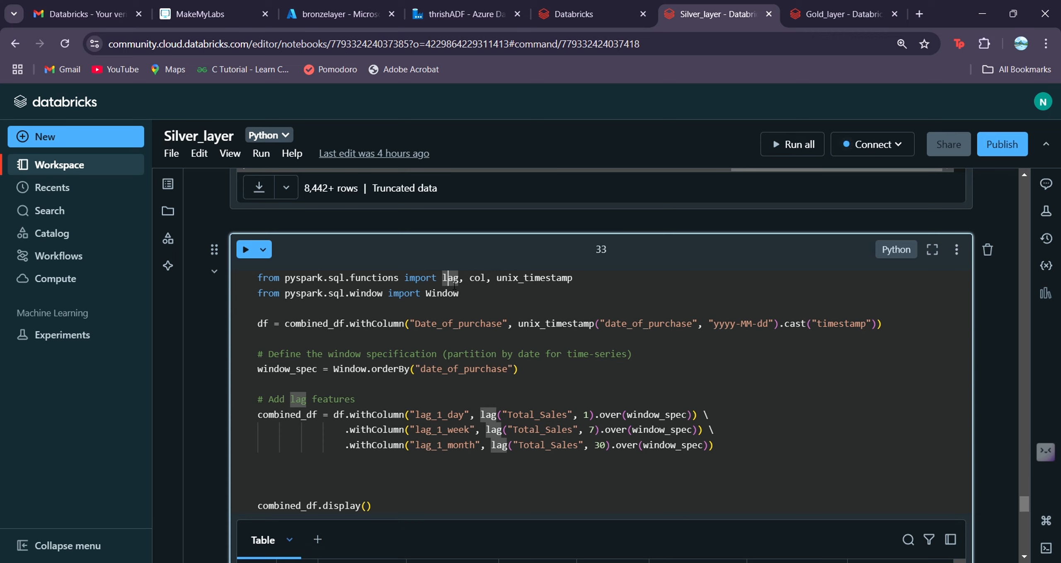
left_click(514, 355)
left_click(547, 376)
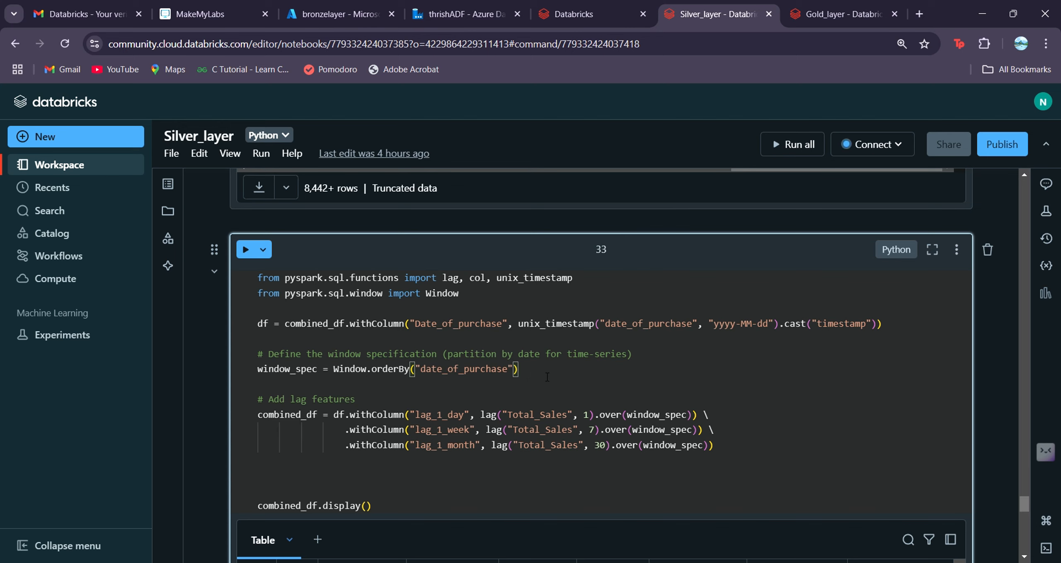
left_click(416, 415)
left_click_drag(419, 425, 455, 423)
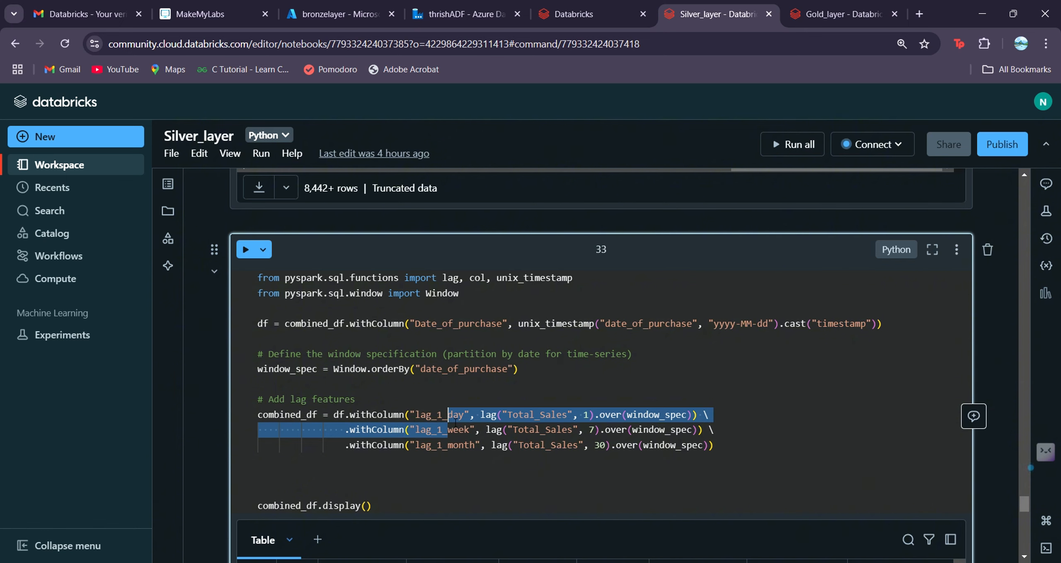
left_click(586, 416)
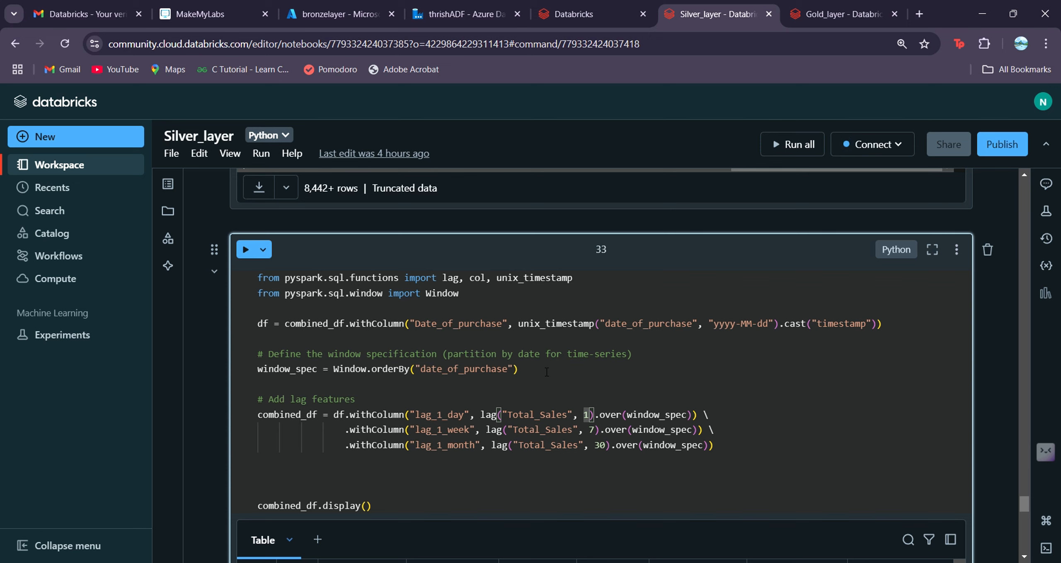
Review the lag_1_day, lag_1_week and lag_1_month columns in the combined_df output table.
scroll(547, 372, "down", 5)
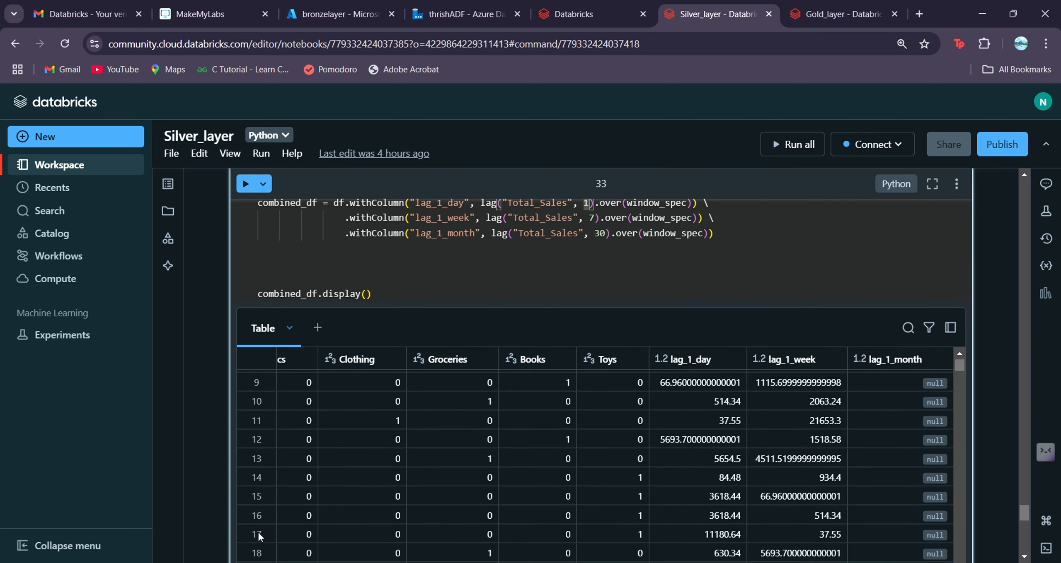
scroll(217, 466, "down", 2)
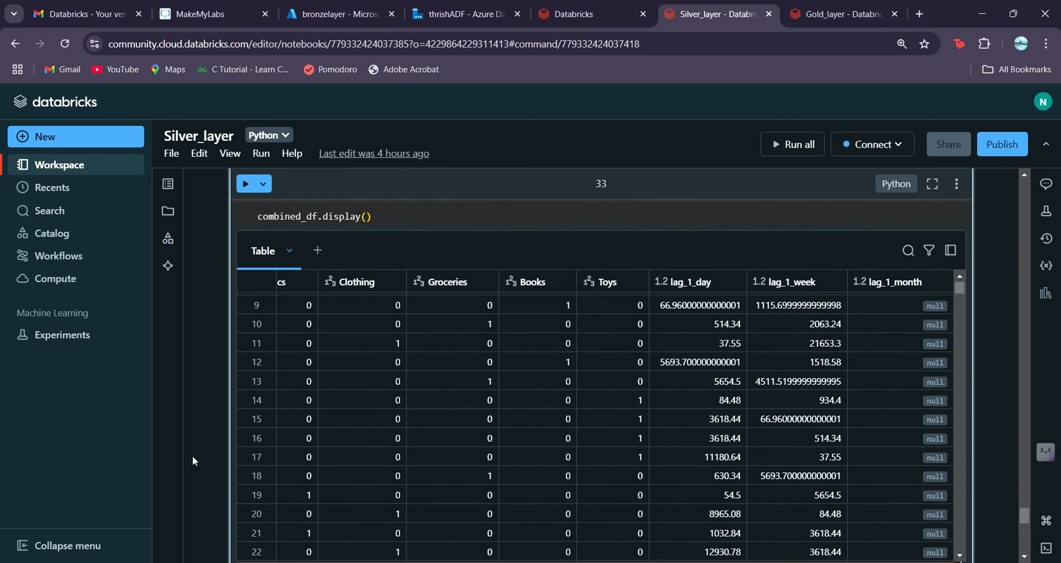
scroll(195, 456, "down", 5)
scroll(649, 379, "up", 3)
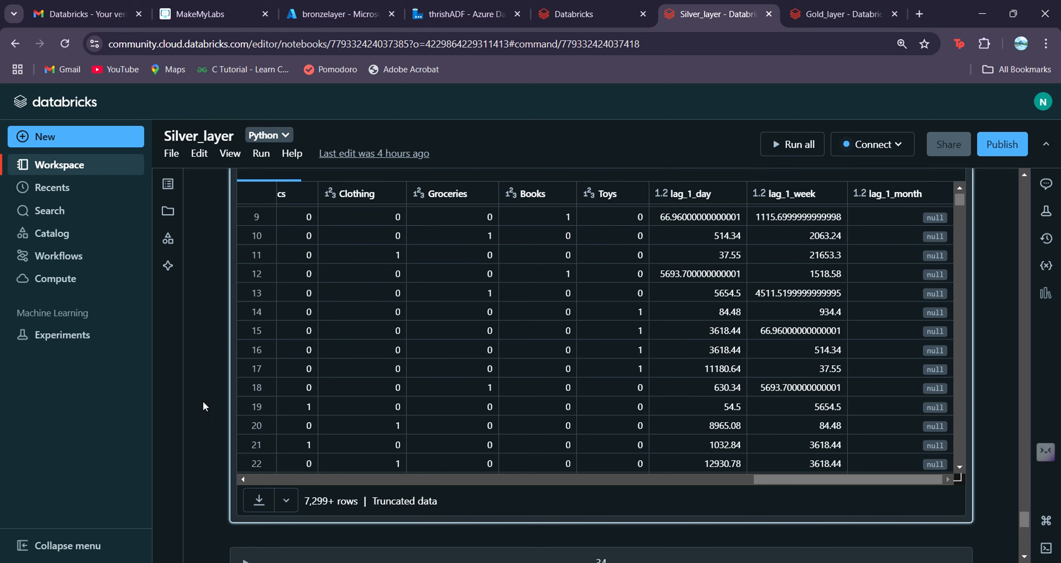
Review the cells that mount the silver-layer container and save combined_df as parquet in overwrite mode to /mnt/silverLayer/combined_data_parquet.
scroll(203, 403, "down", 8)
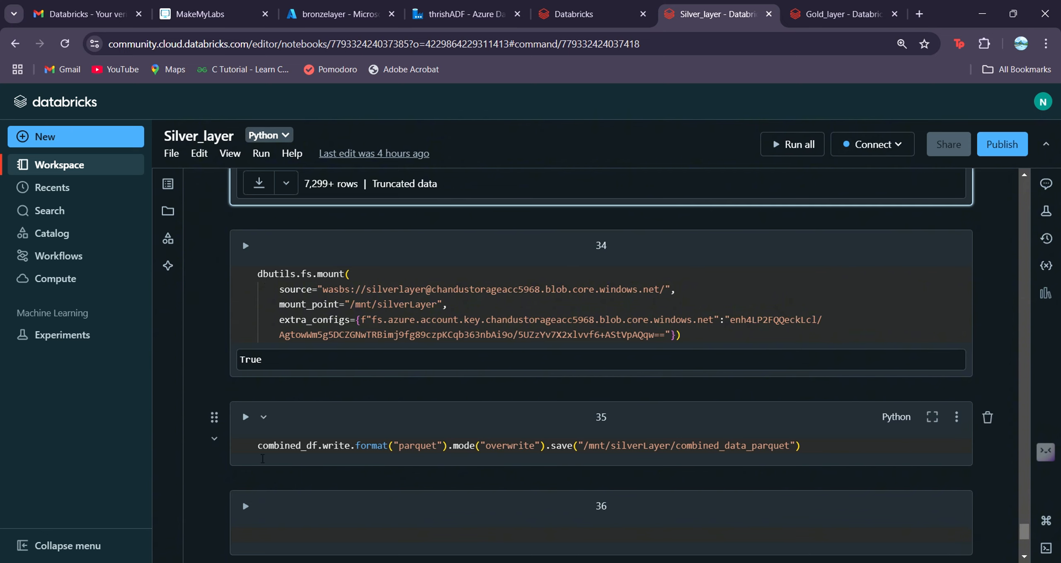
left_click_drag(266, 454, 469, 457)
left_click(469, 457)
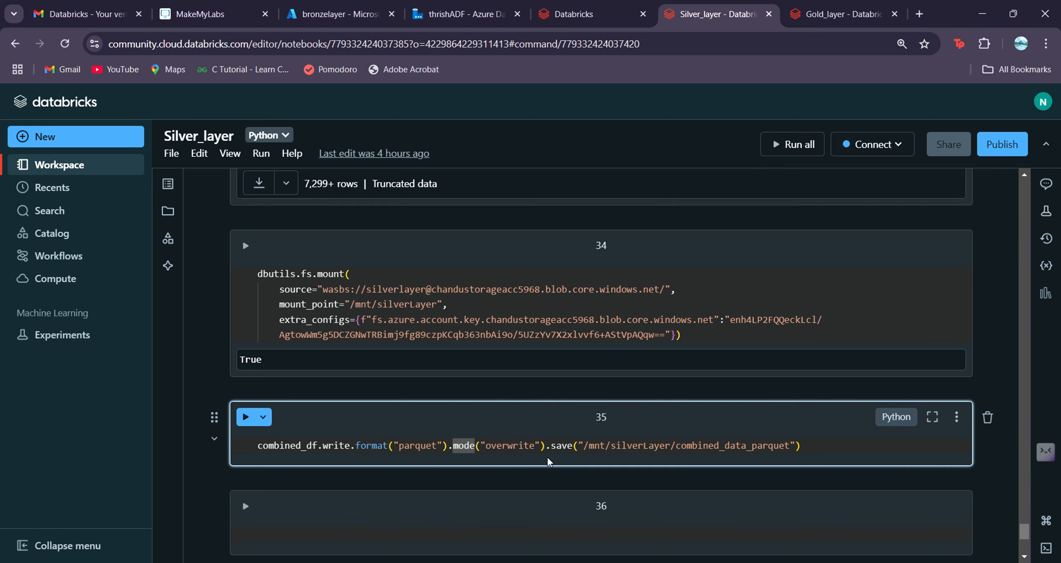
left_click(663, 451)
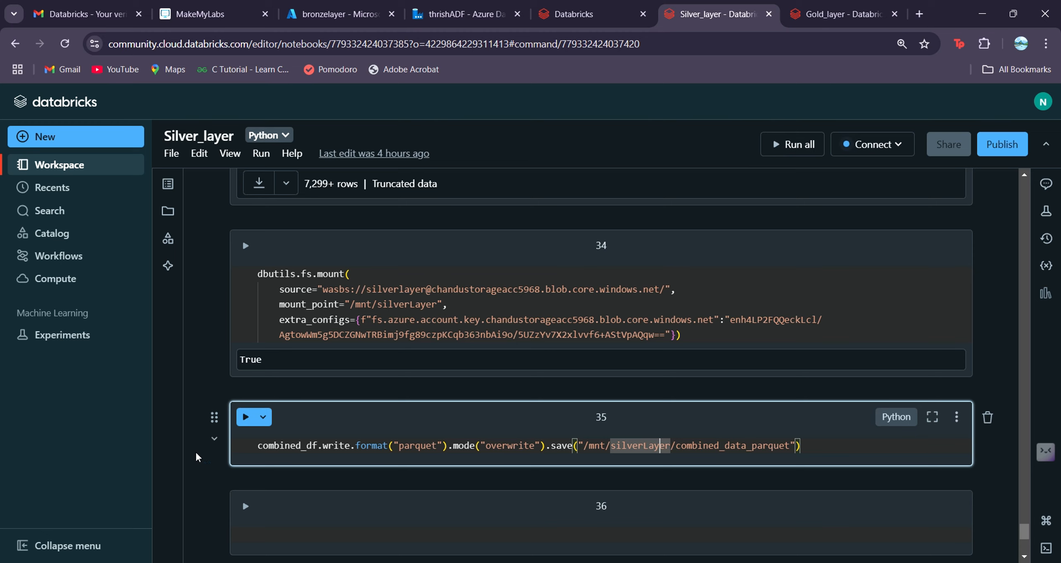
scroll(192, 456, "down", 4)
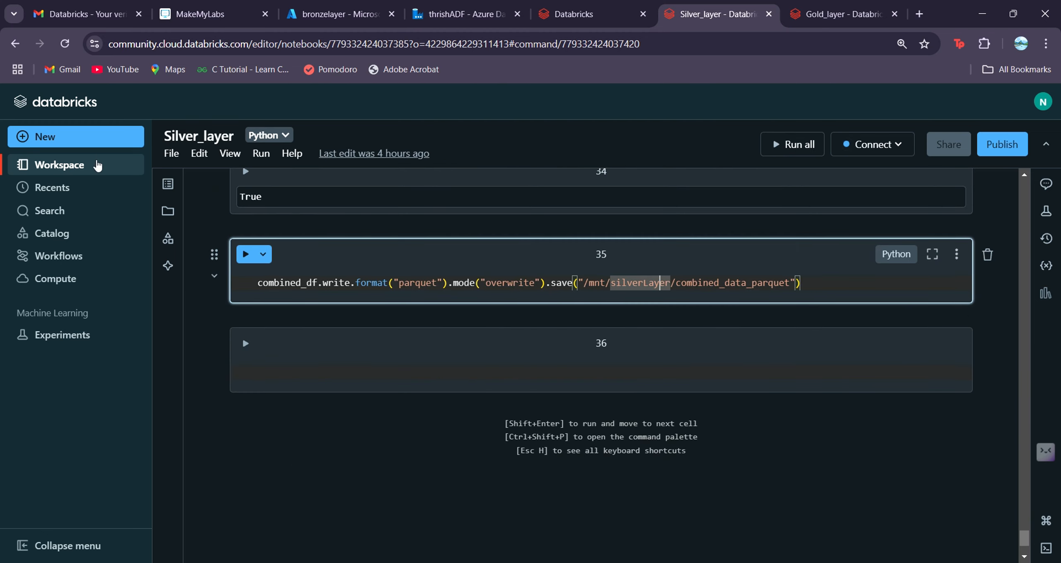
Switch to the Gold_layer notebook and review the cells that create the Spark session, load the silver parquet data and print its schema.
left_click(837, 6)
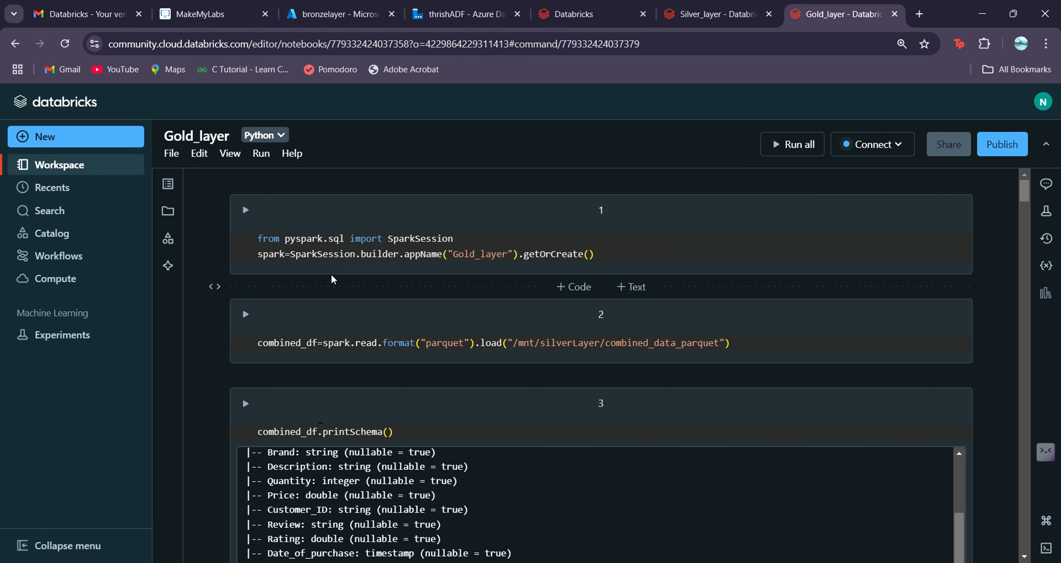
scroll(331, 279, "down", 1)
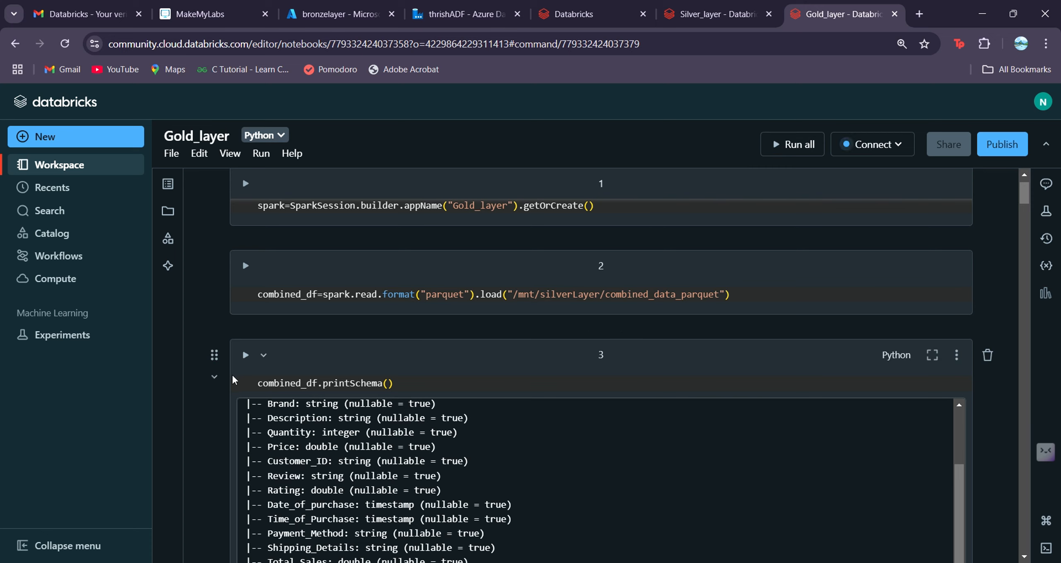
scroll(233, 381, "down", 2)
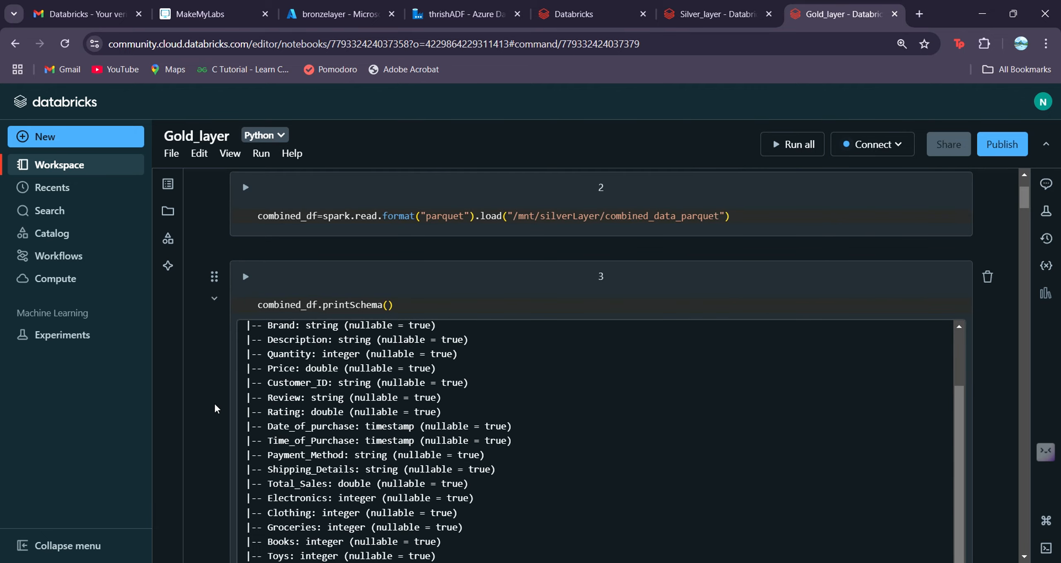
scroll(214, 405, "down", 2)
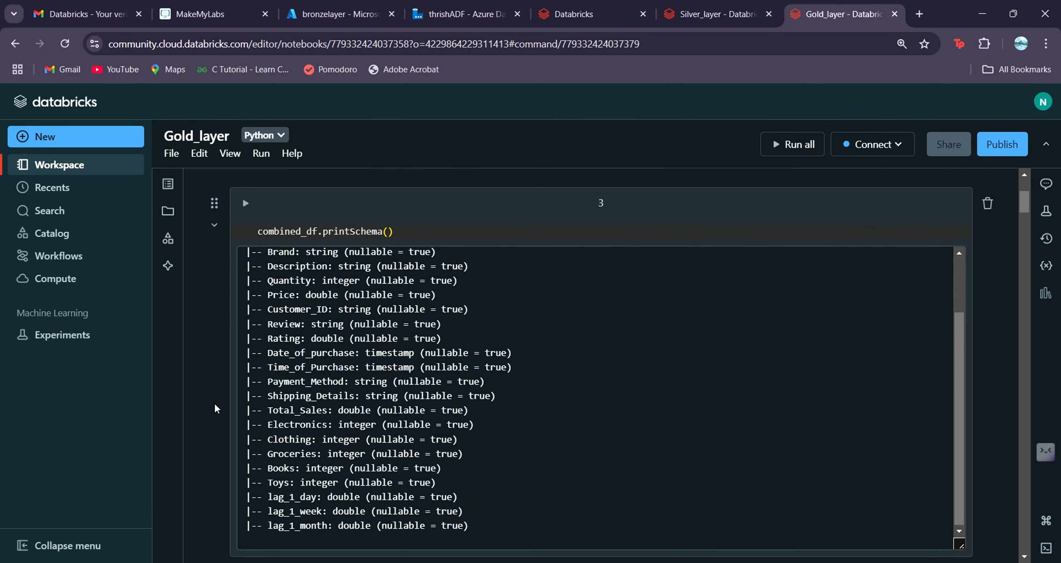
Examine the cell that sets the category input columns and Total_Sales target, and assembles the features vector with VectorAssembler.
scroll(215, 405, "down", 6)
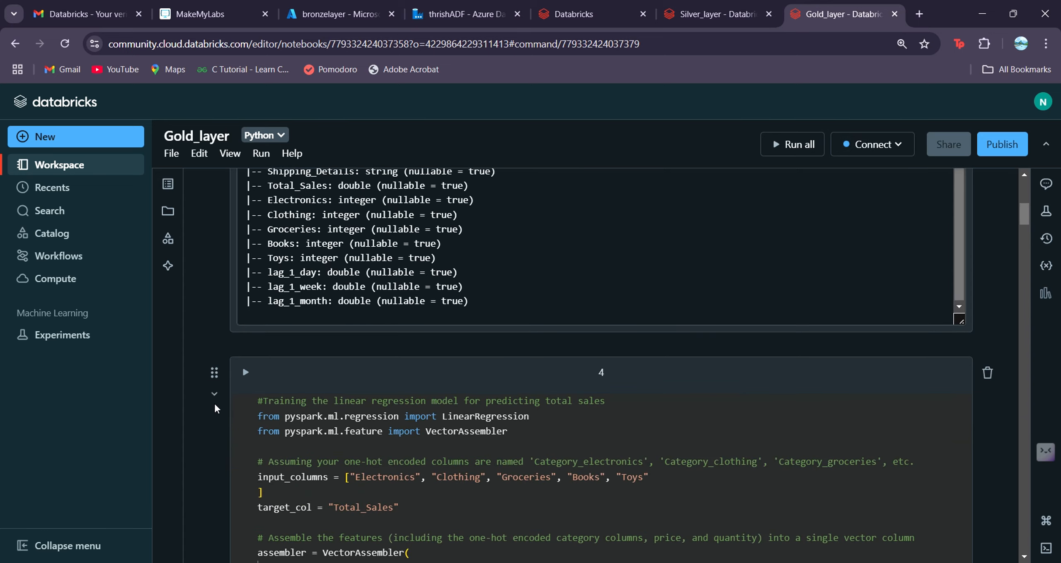
scroll(222, 463, "down", 2)
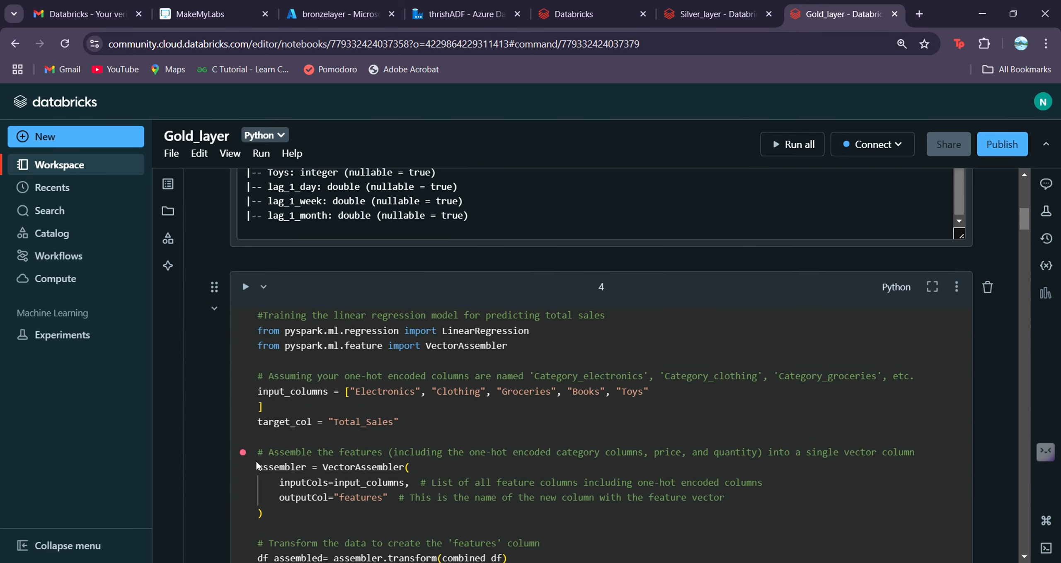
scroll(215, 438, "down", 6)
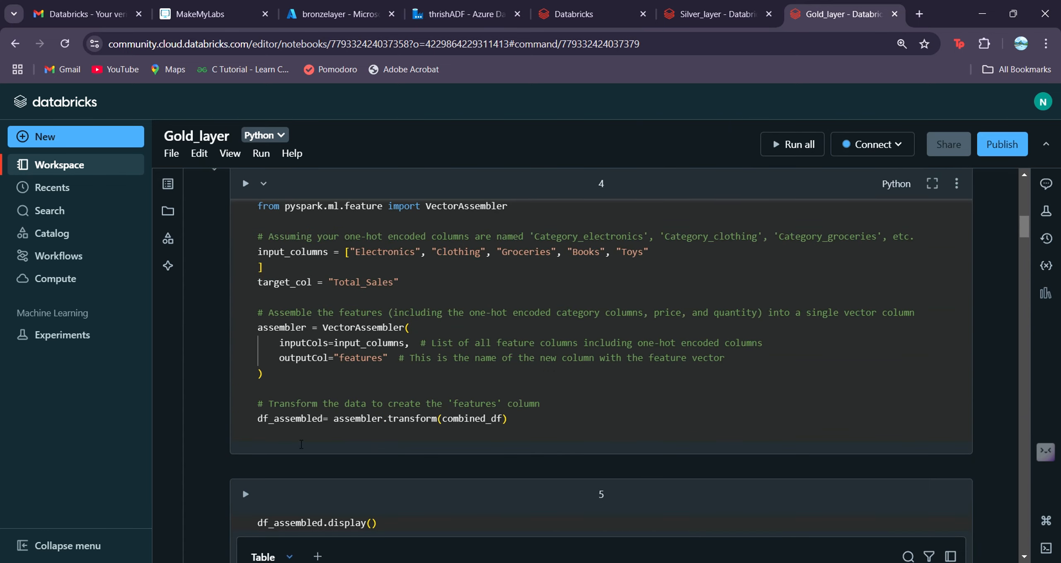
scroll(242, 487, "up", 6)
scroll(301, 443, "down", 2)
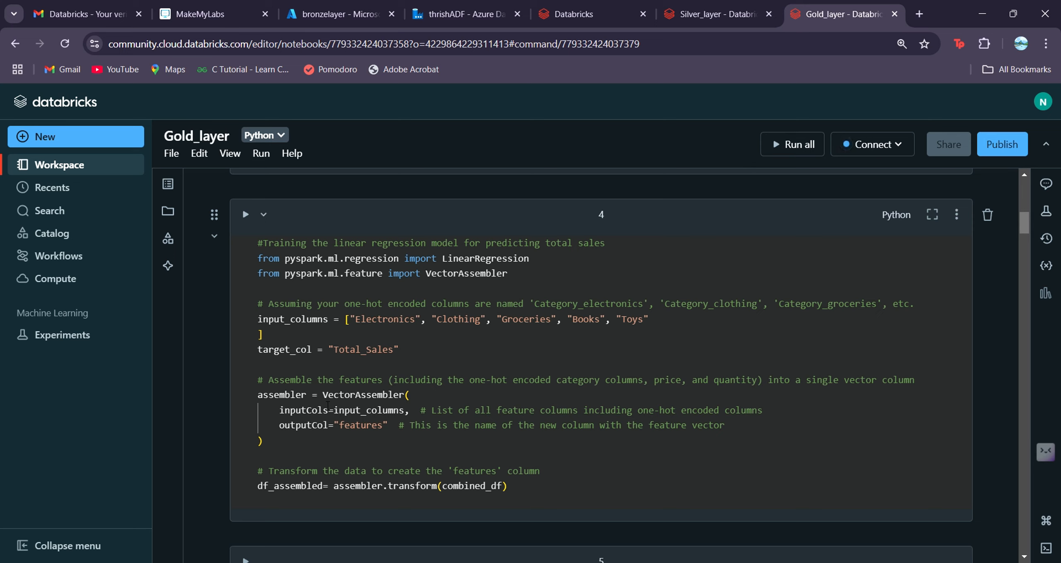
left_click(520, 288)
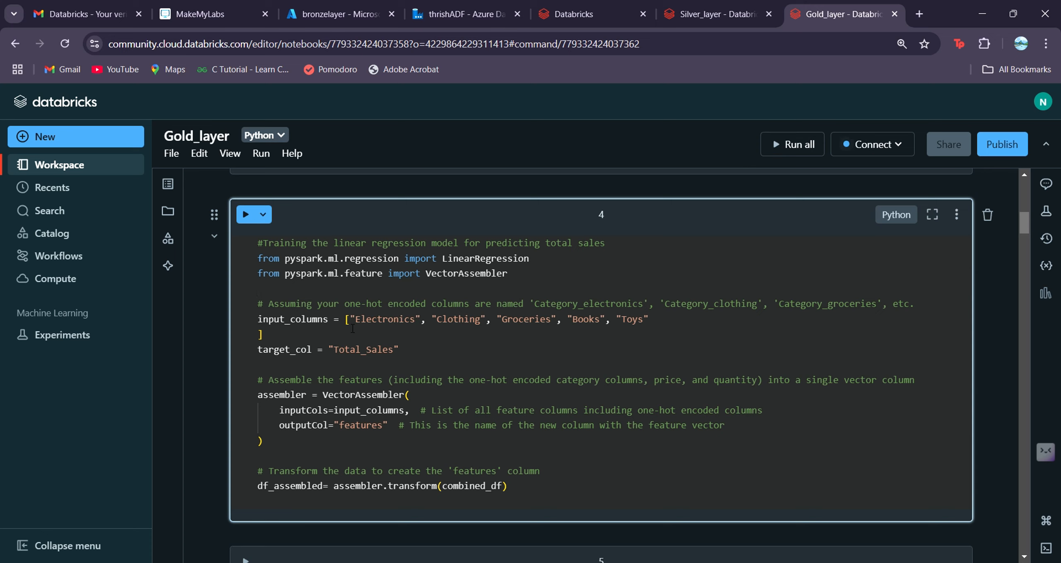
Review the features column in the df_assembled output and the cell that creates and fits the LinearRegression model.
scroll(213, 405, "down", 5)
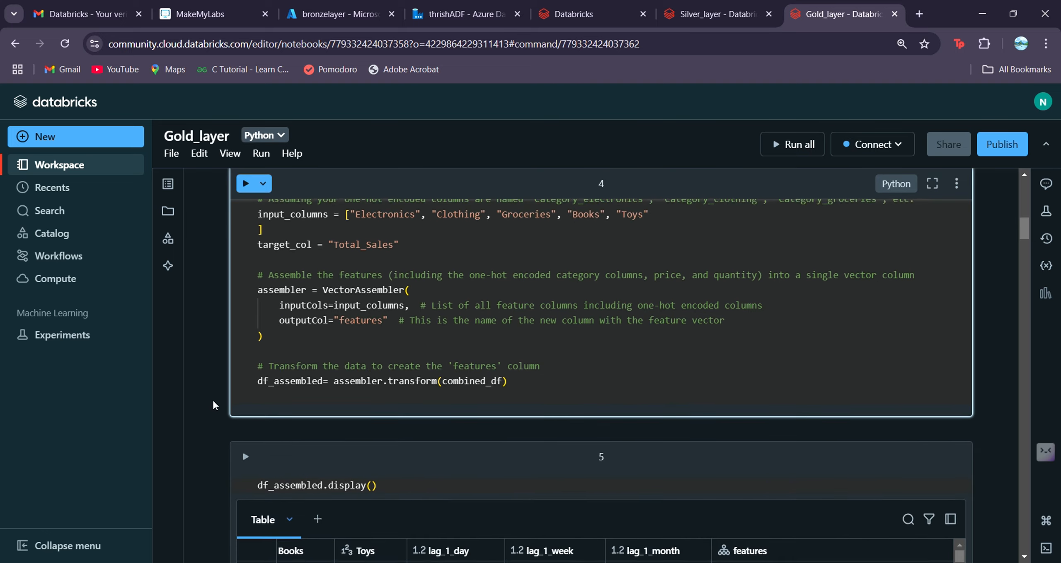
scroll(213, 401, "down", 3)
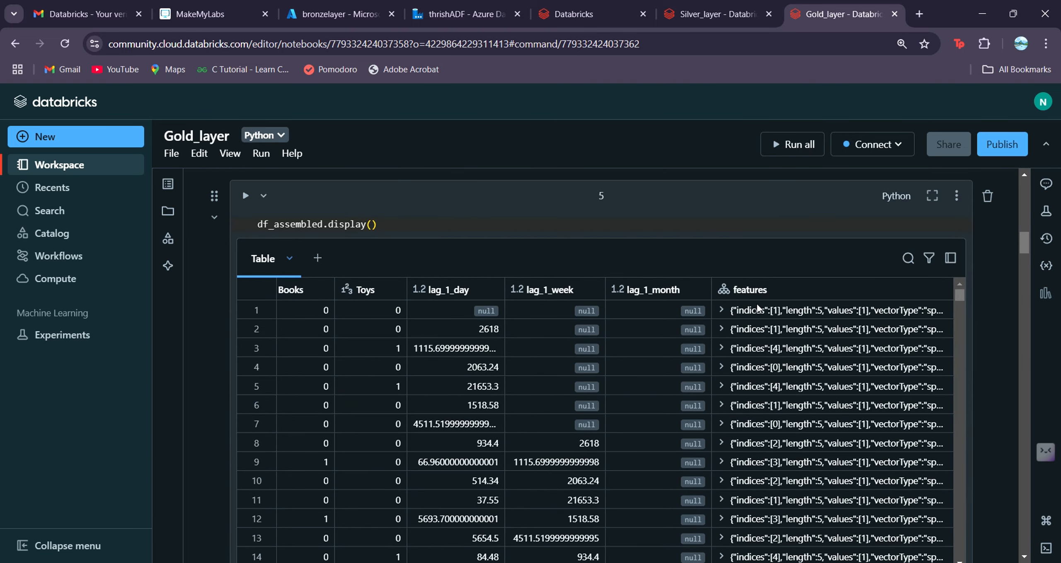
scroll(209, 370, "down", 8)
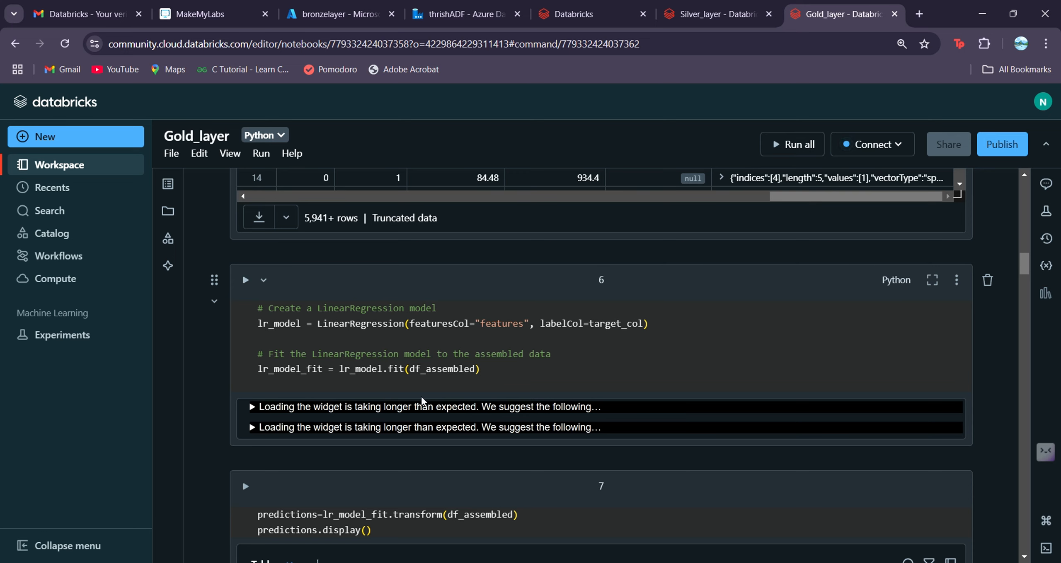
Review the cell that applies the fitted linear regression to df_assembled and the prediction column in its output table.
scroll(422, 401, "down", 1)
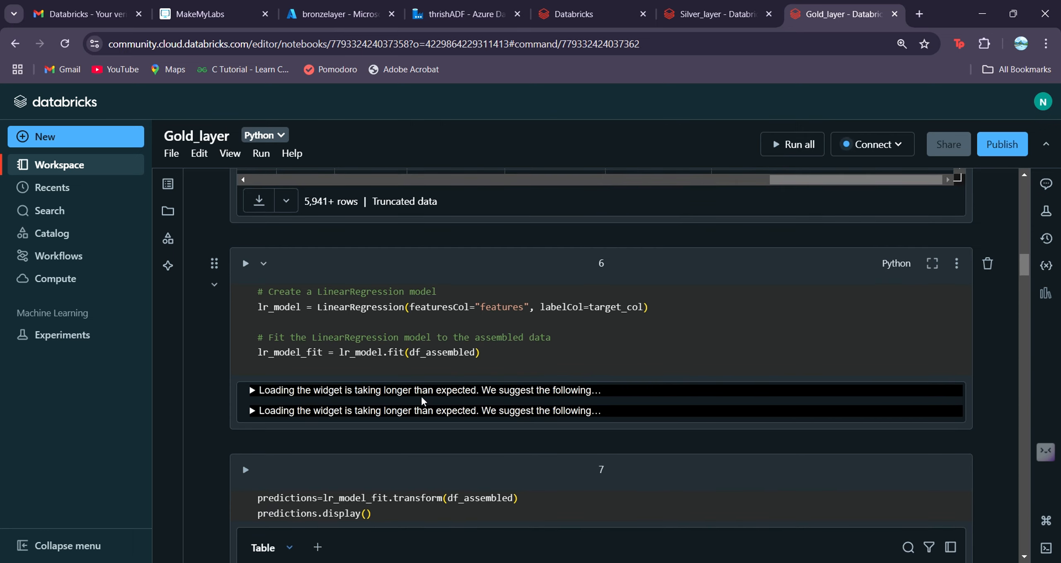
scroll(240, 457, "down", 3)
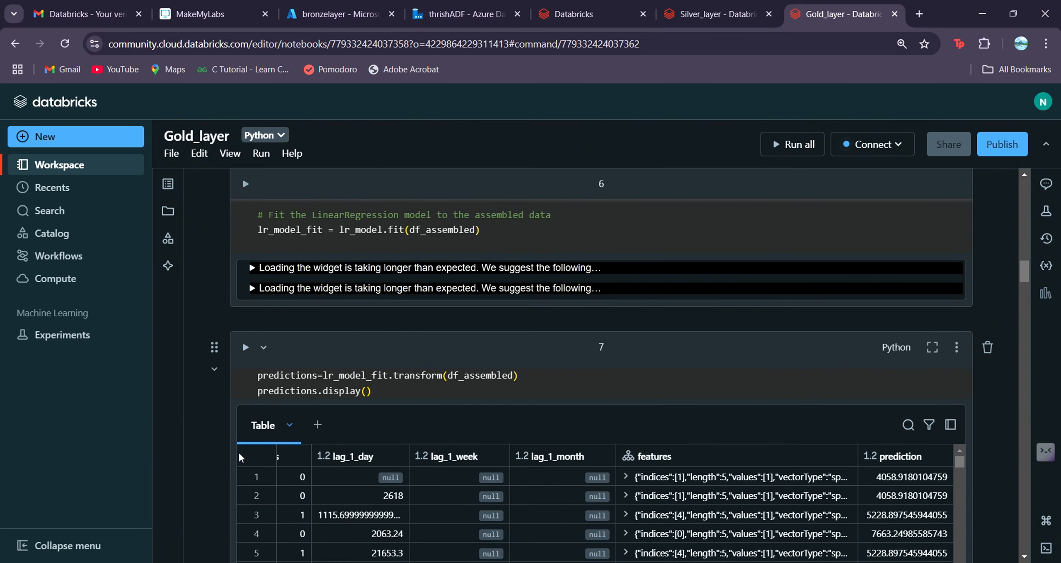
scroll(240, 457, "down", 2)
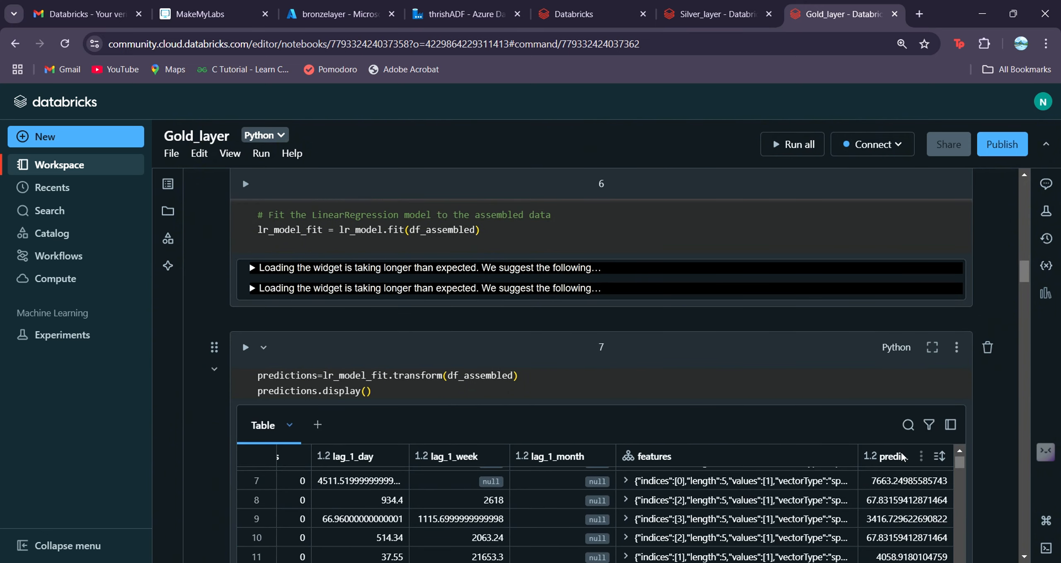
Examine the RegressionEvaluator cell that calculates RMSE, MSE, R2 and MAE for the predictions, together with its printed metrics.
scroll(185, 436, "down", 10)
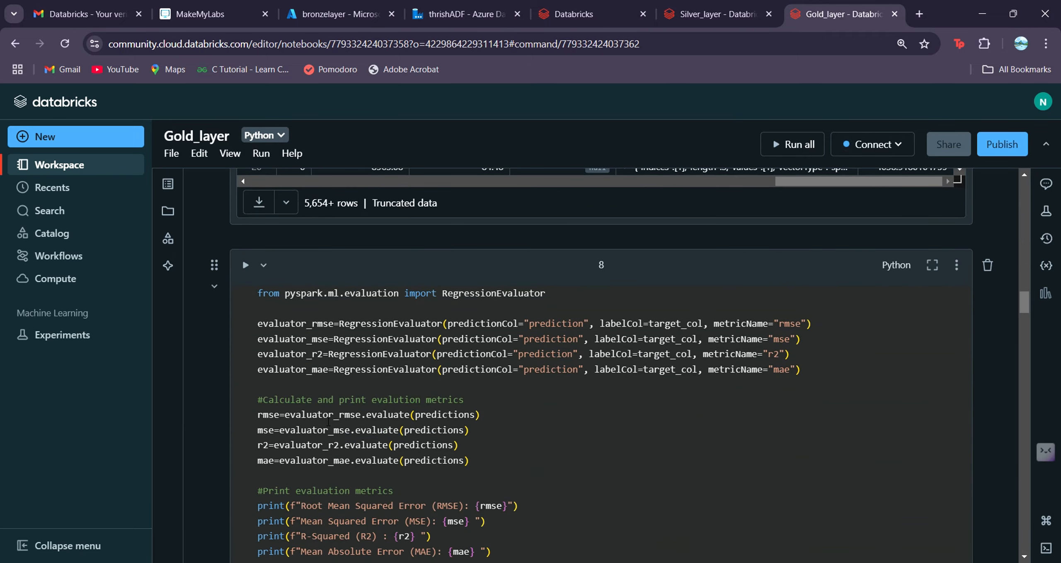
scroll(327, 421, "down", 2)
scroll(328, 421, "up", 1)
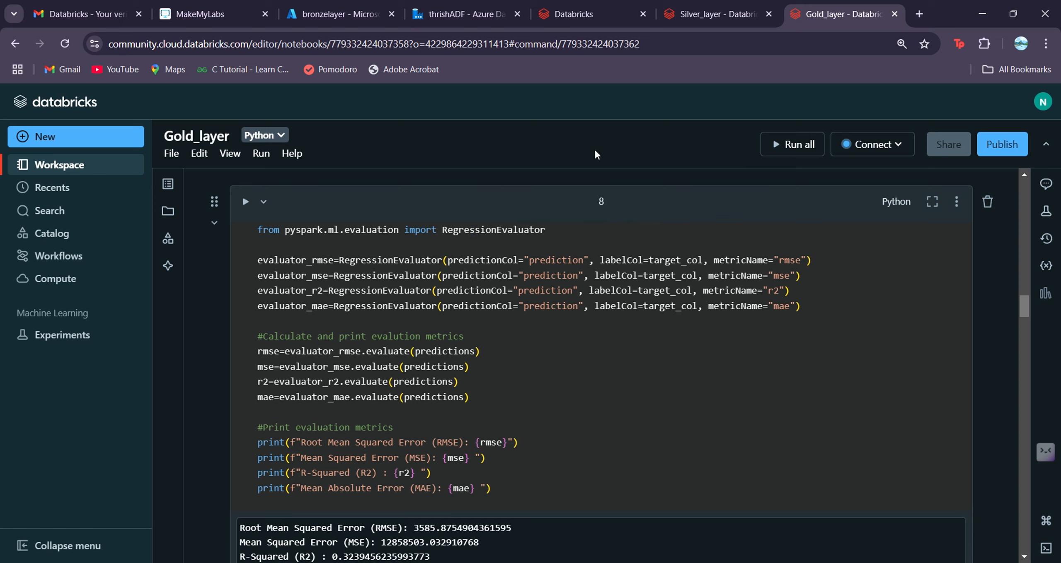
left_click_drag(443, 262, 803, 261)
left_click(801, 262)
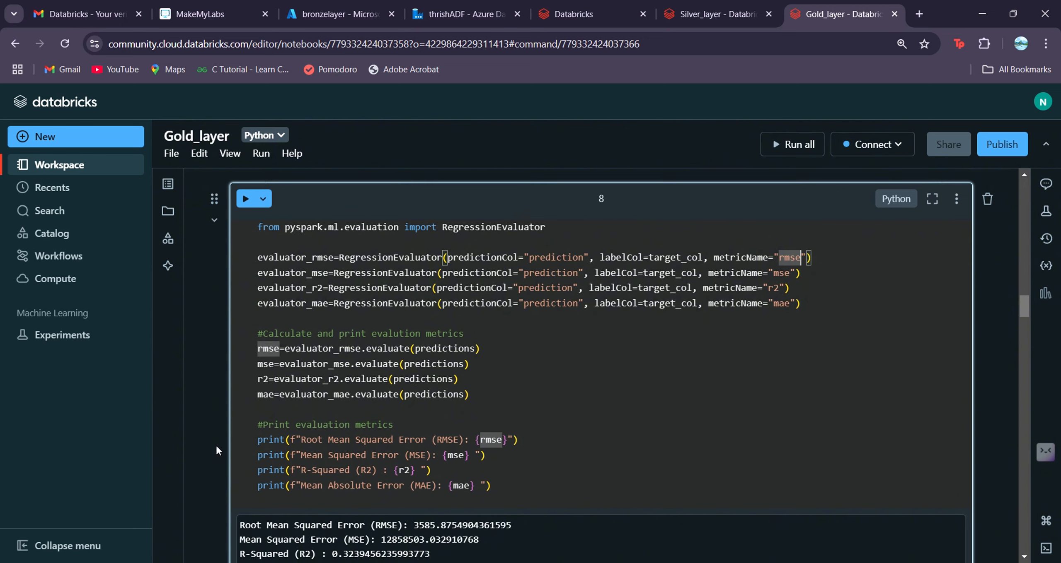
scroll(368, 436, "down", 4)
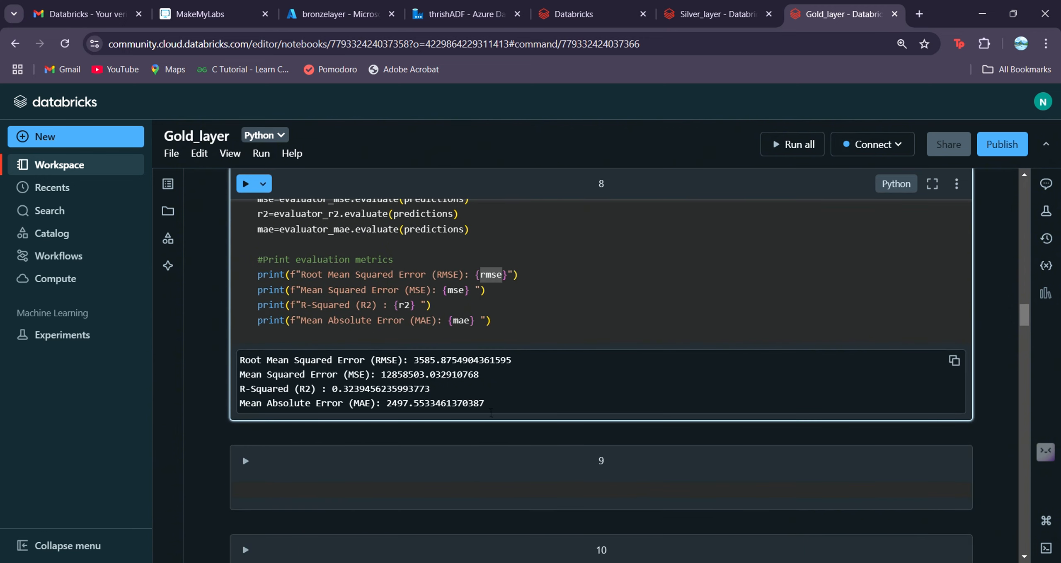
left_click(249, 434)
Review the combined_df output and the cell that adds a demand column by comparing Rating with the 4.5 threshold.
scroll(201, 468, "down", 12)
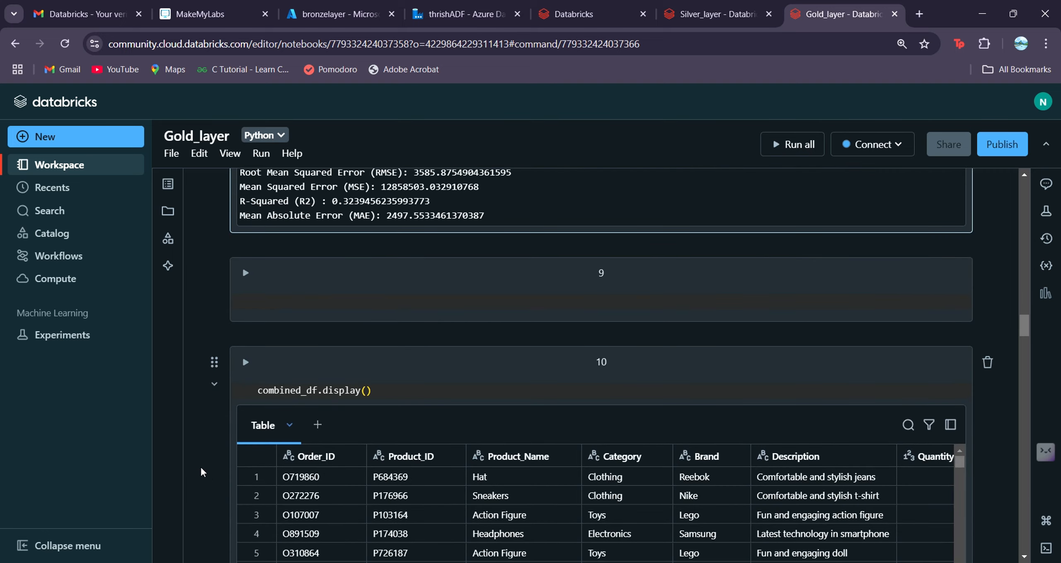
scroll(201, 472, "down", 7)
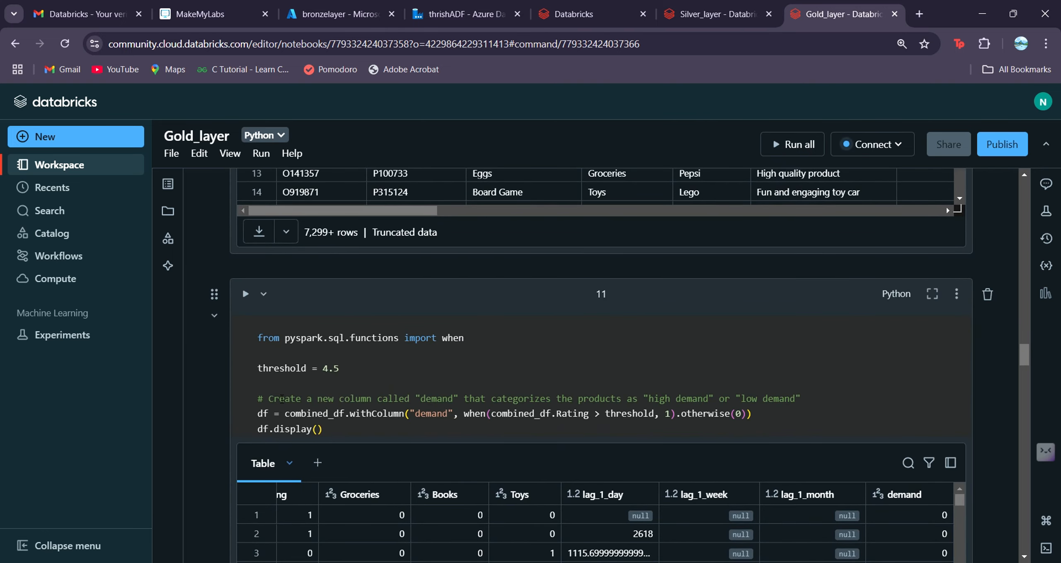
scroll(194, 393, "down", 3)
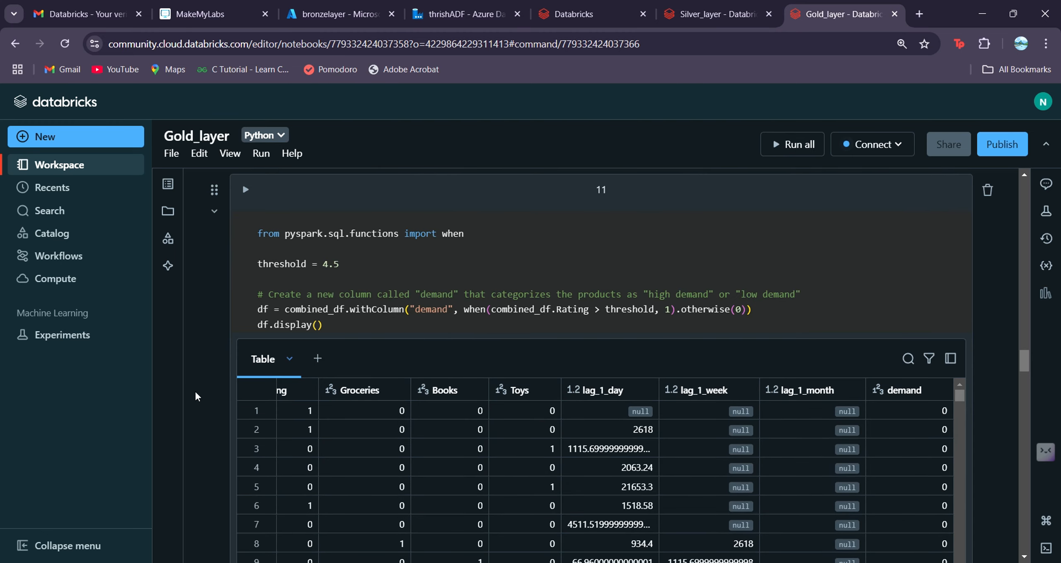
scroll(322, 297, "up", 1)
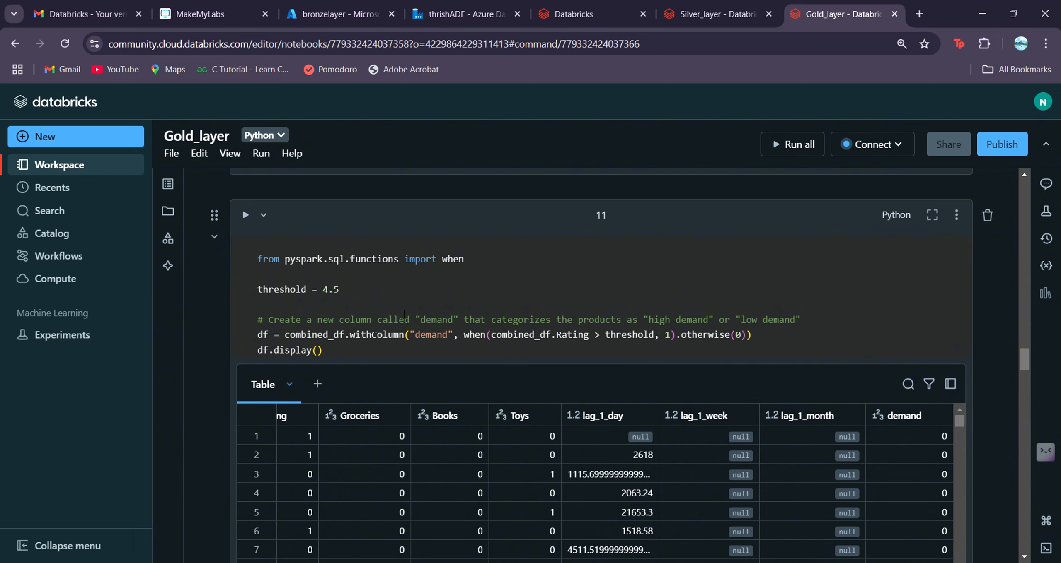
mouse_move(341, 292)
left_mouse_down()
mouse_move(324, 293)
mouse_move(341, 292)
left_mouse_up()
left_click(325, 294)
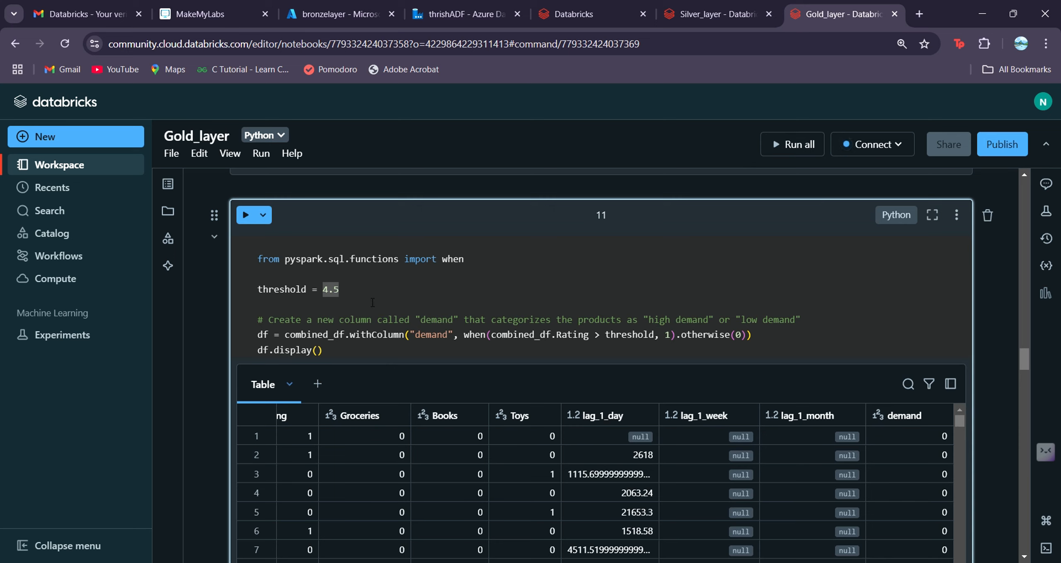
scroll(206, 463, "down", 2)
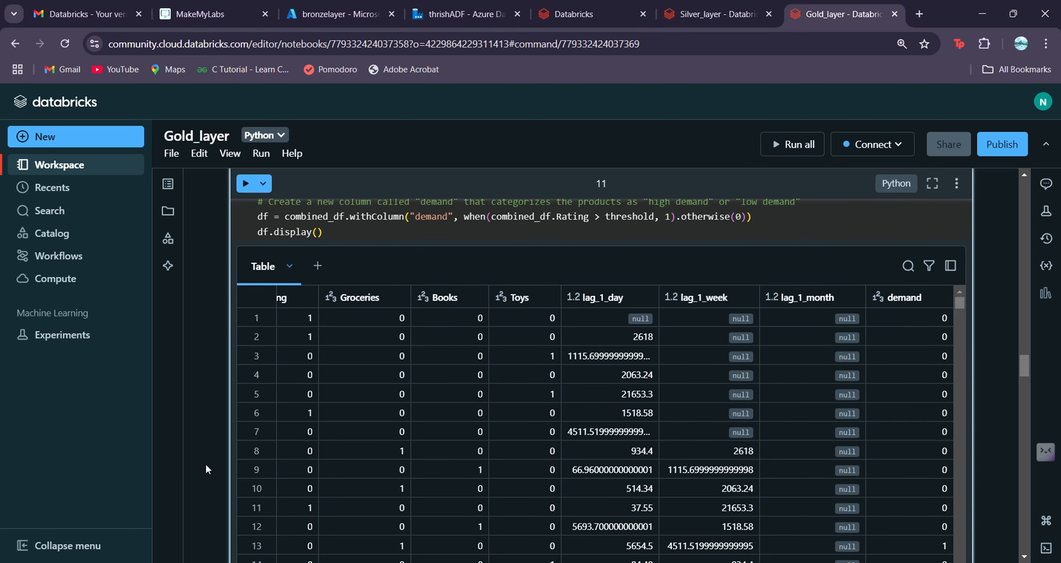
scroll(892, 343, "down", 3)
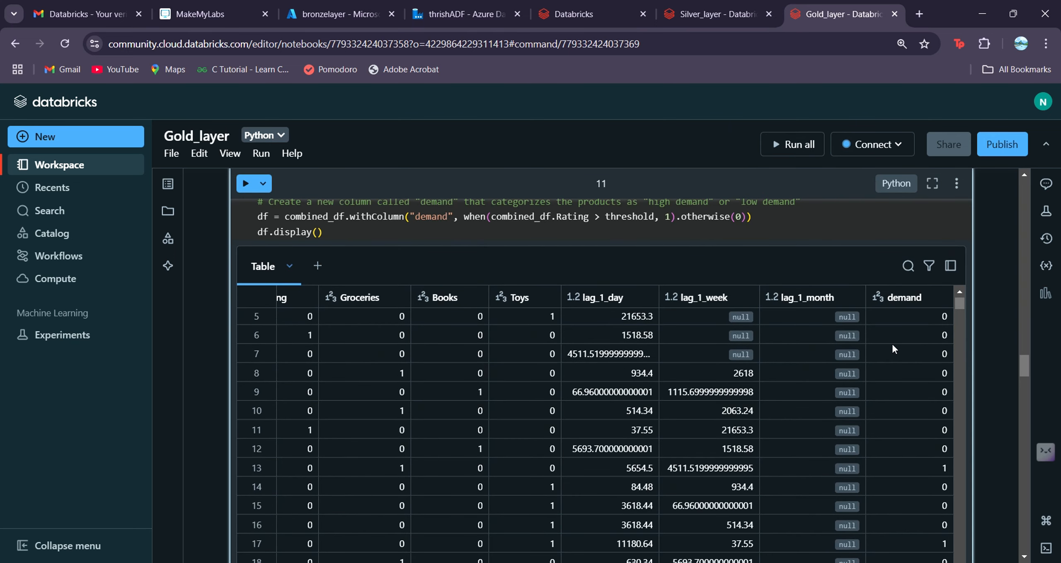
Examine the cell that imports LogisticRegression, sets Rating as the feature and demand as the target, and assembles the features vector.
scroll(194, 433, "down", 6)
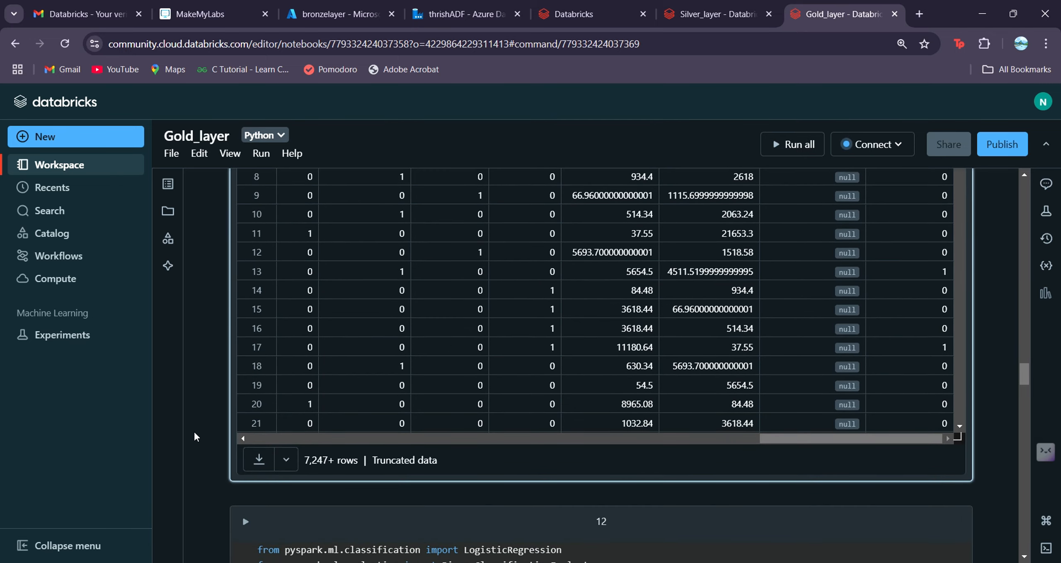
scroll(194, 431, "down", 3)
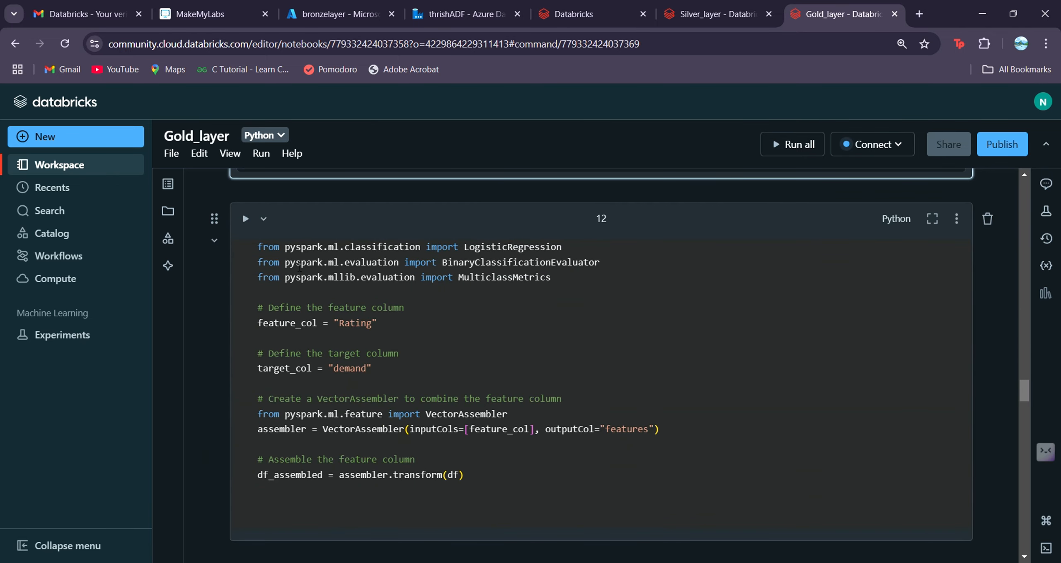
left_click_drag(265, 252, 461, 358)
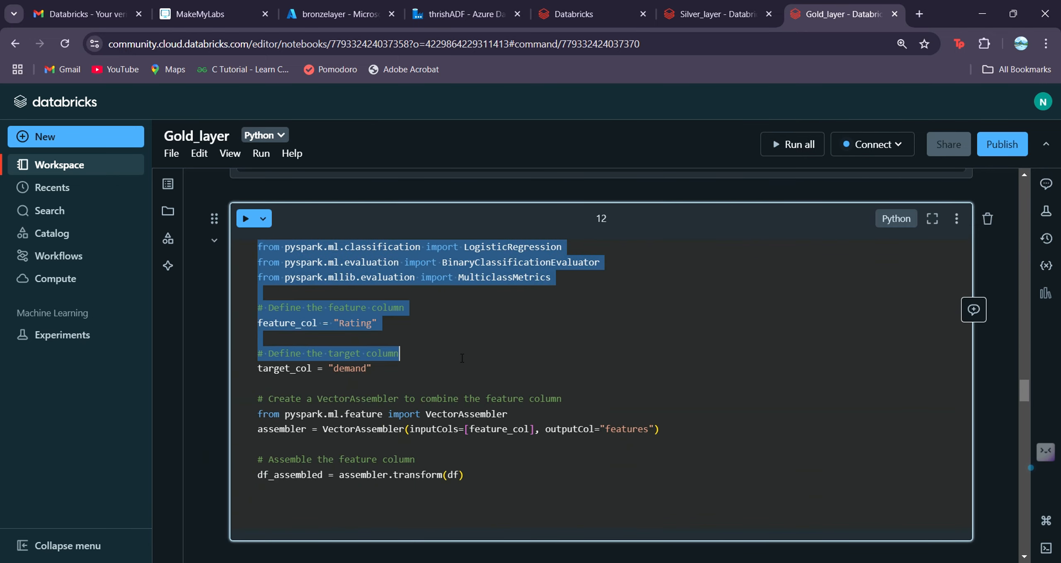
left_click(462, 358)
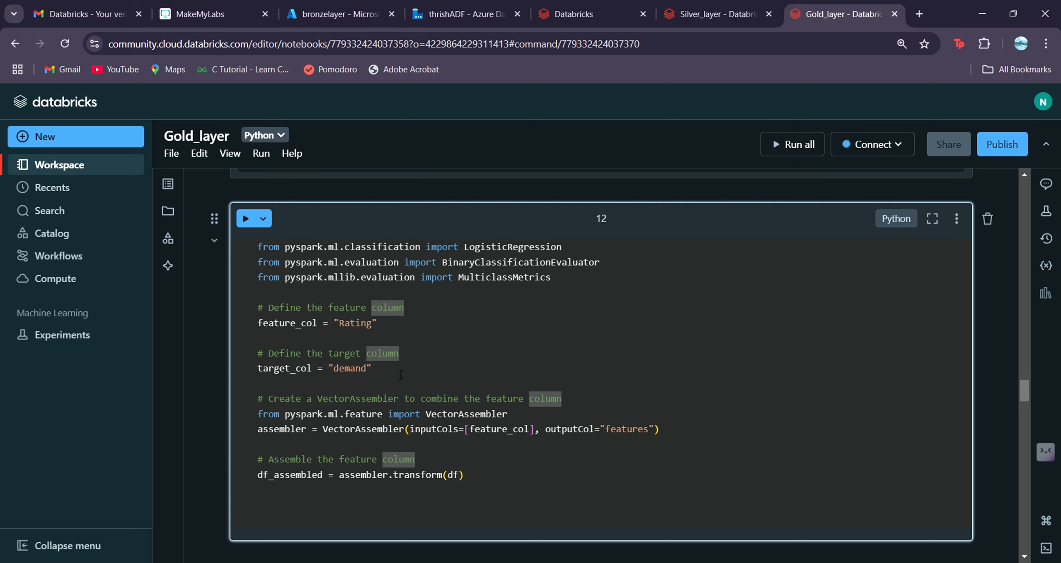
left_click(386, 375)
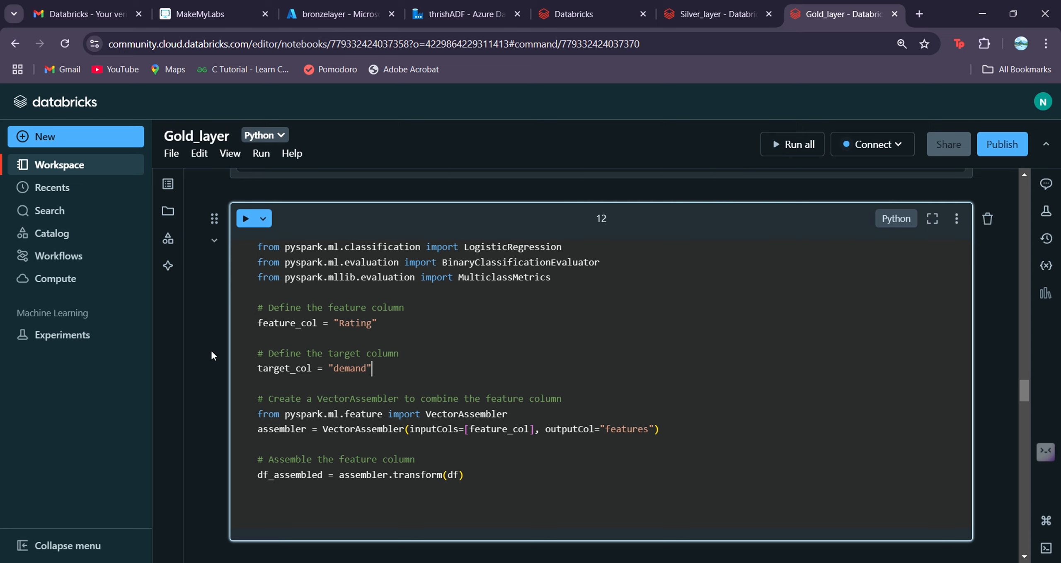
Review the 0.7/0.3 randomSplit of df_assembled with seed 42 and the cell that fits the LogisticRegression model to train_df.
scroll(206, 425, "down", 1)
scroll(206, 427, "down", 2)
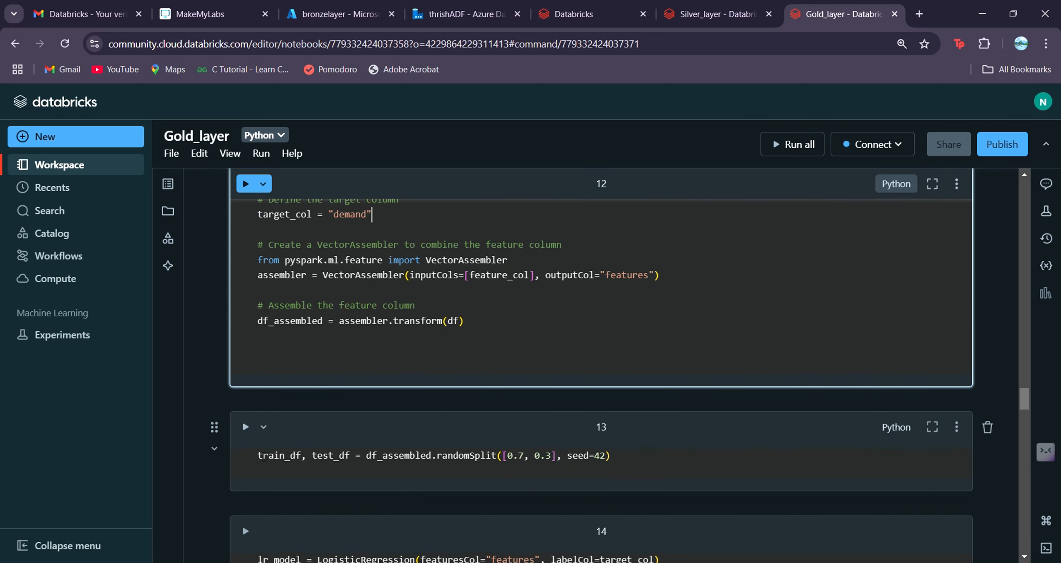
left_click_drag(258, 456, 626, 462)
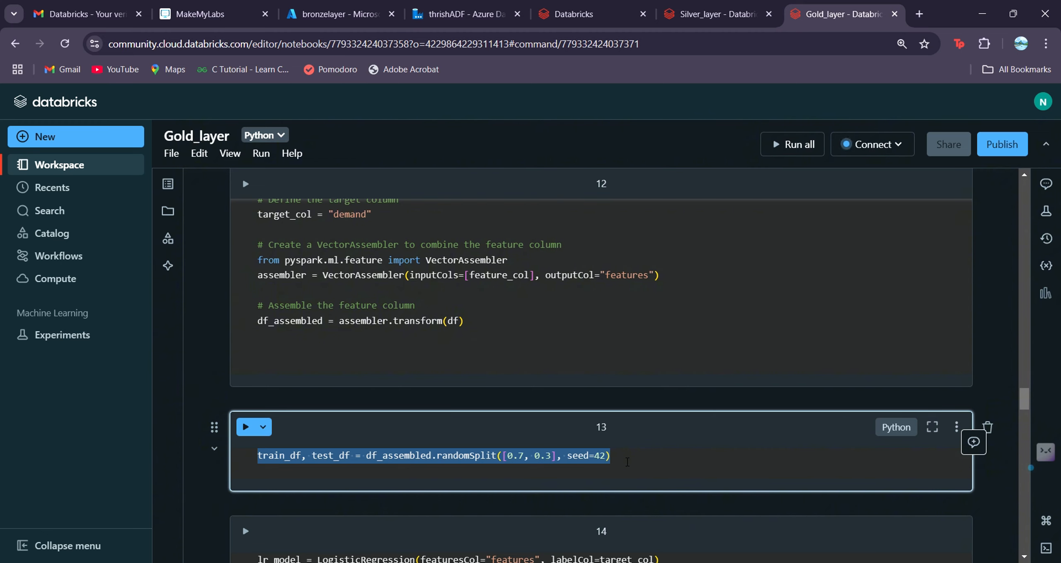
scroll(627, 462, "down", 2)
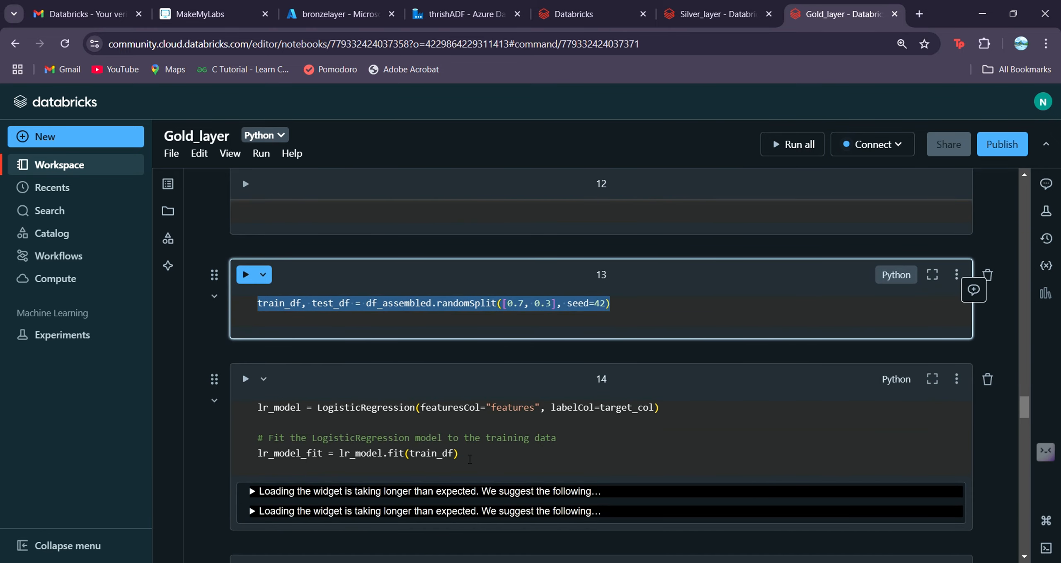
left_click(470, 459)
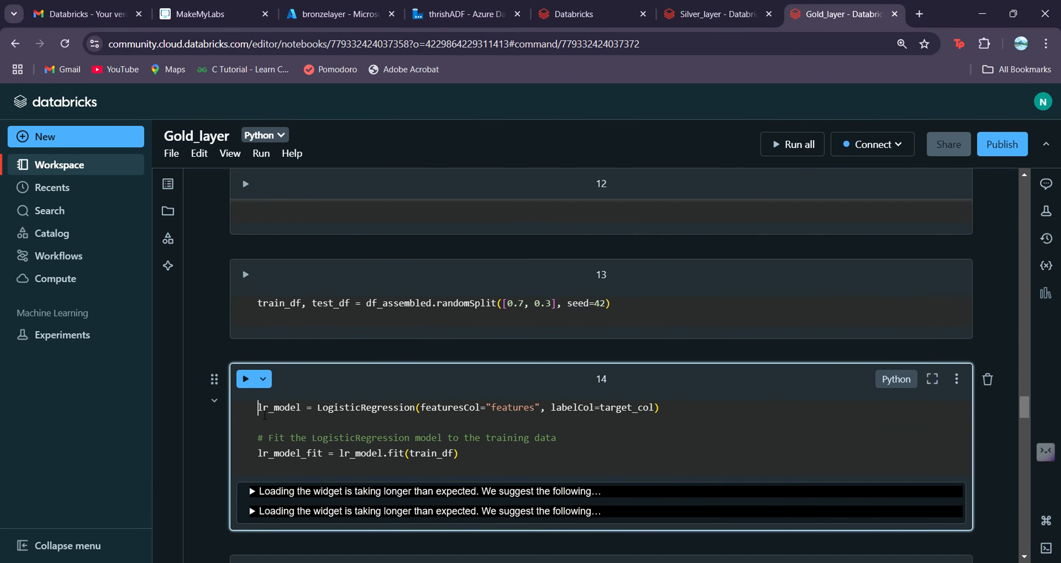
left_click_drag(263, 417, 498, 469)
left_click(499, 470)
scroll(499, 470, "down", 4)
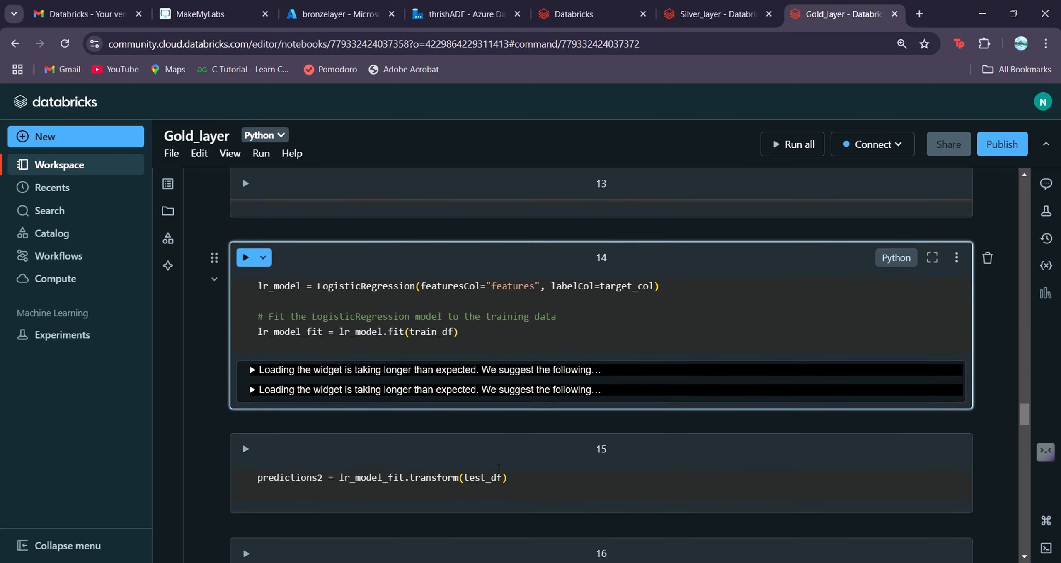
Examine the cells that create predictions2 from test_df, cast the target column to integer, and evaluate areaUnderROC and accuracy.
scroll(406, 460, "down", 2)
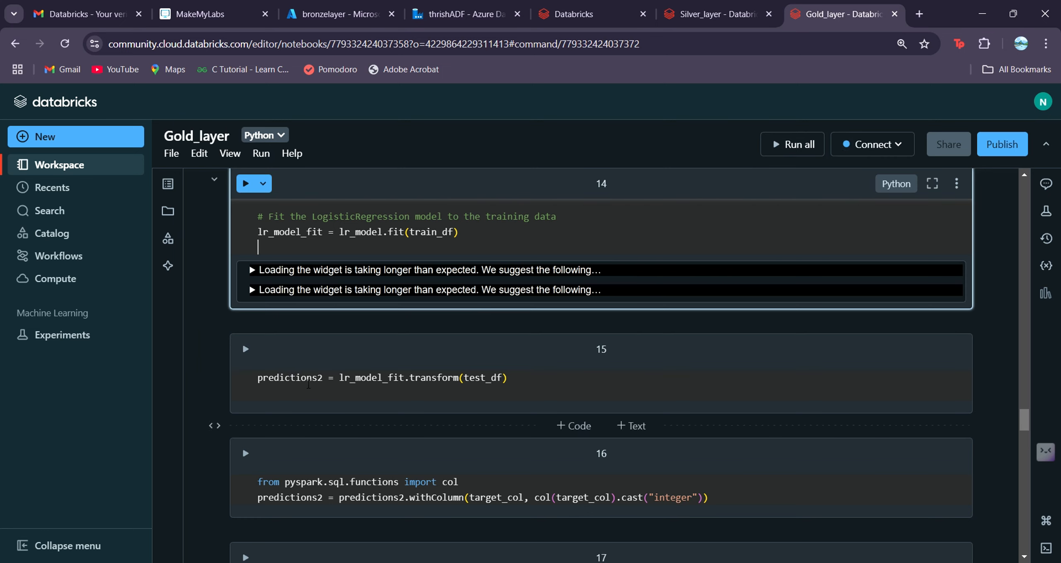
scroll(224, 464, "down", 5)
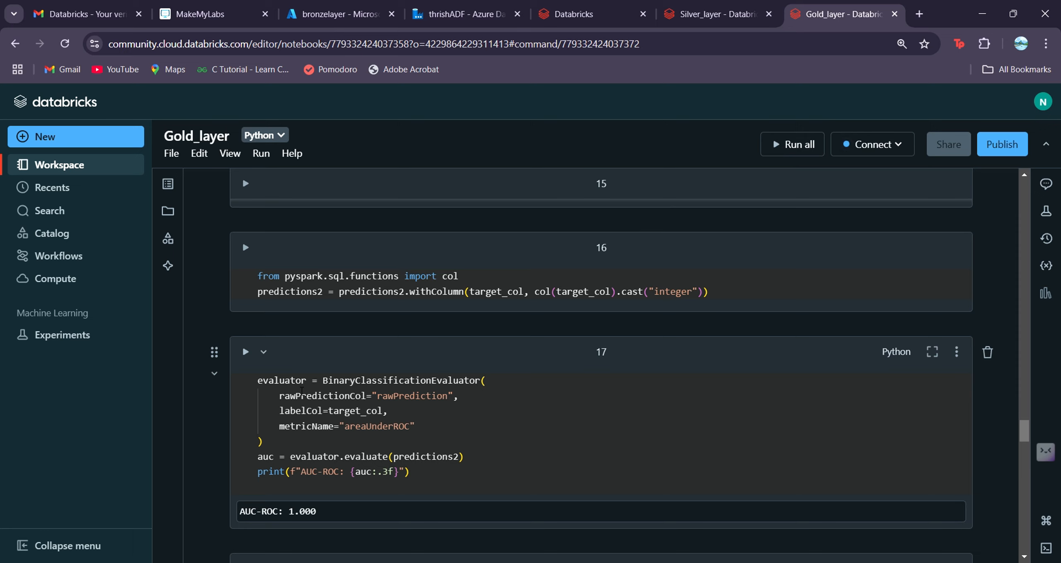
scroll(302, 391, "down", 3)
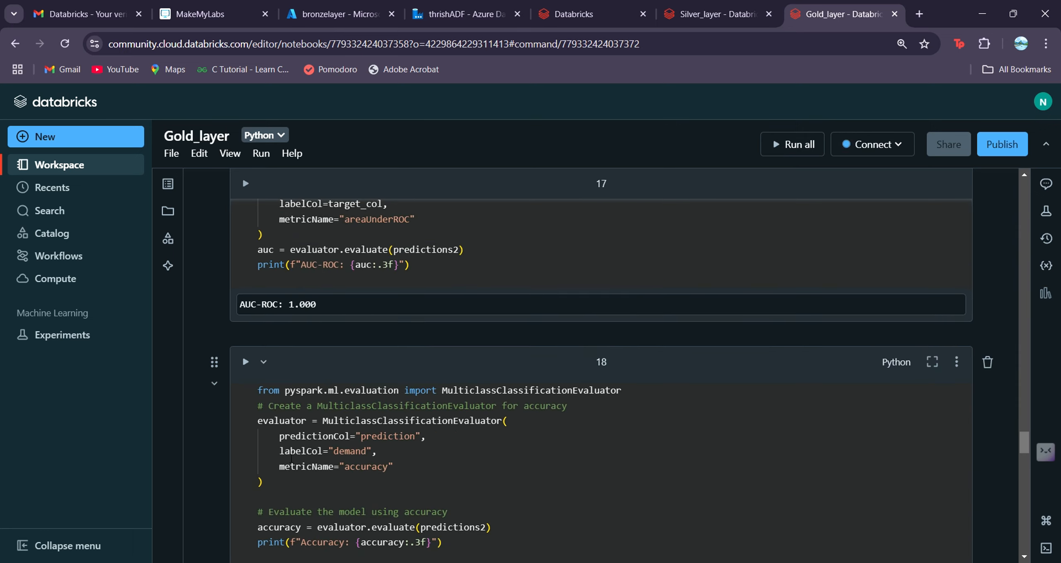
scroll(289, 457, "down", 1)
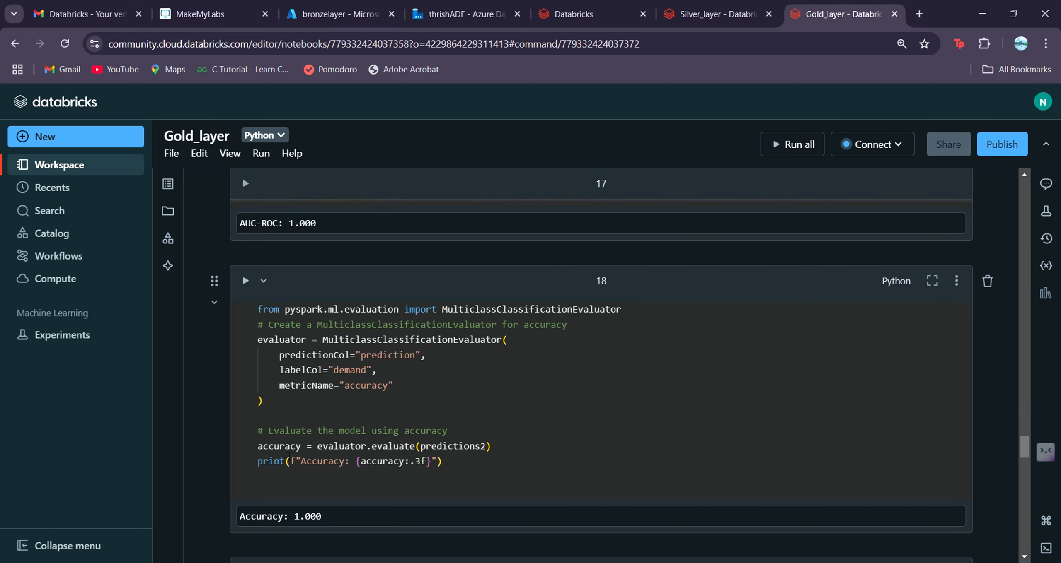
scroll(289, 456, "down", 2)
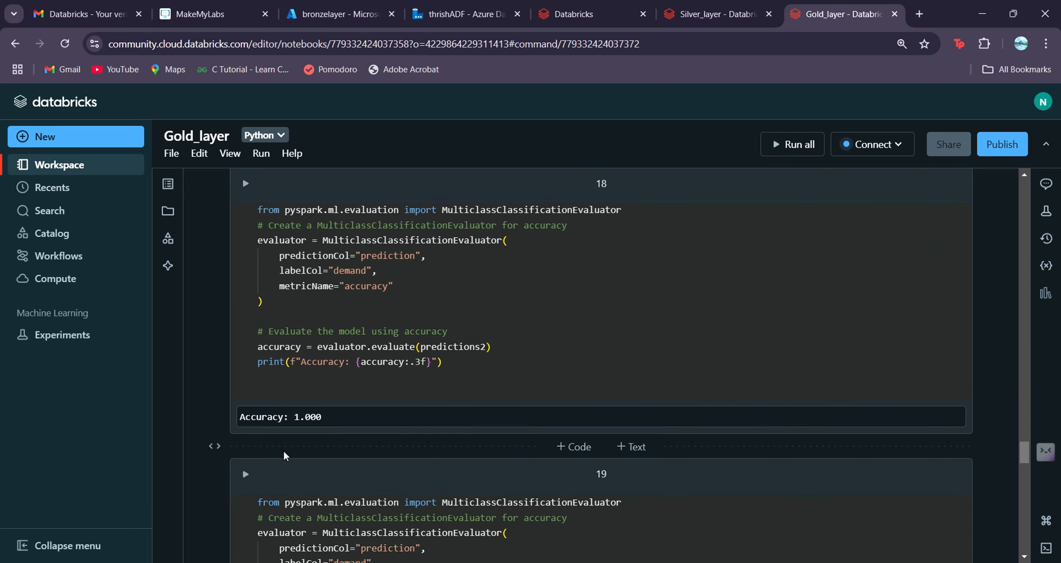
Review the weightedRecall and weightedPrecision evaluation cells and the confusion matrix grouped by Predicted Class and Actual Class.
scroll(284, 455, "down", 7)
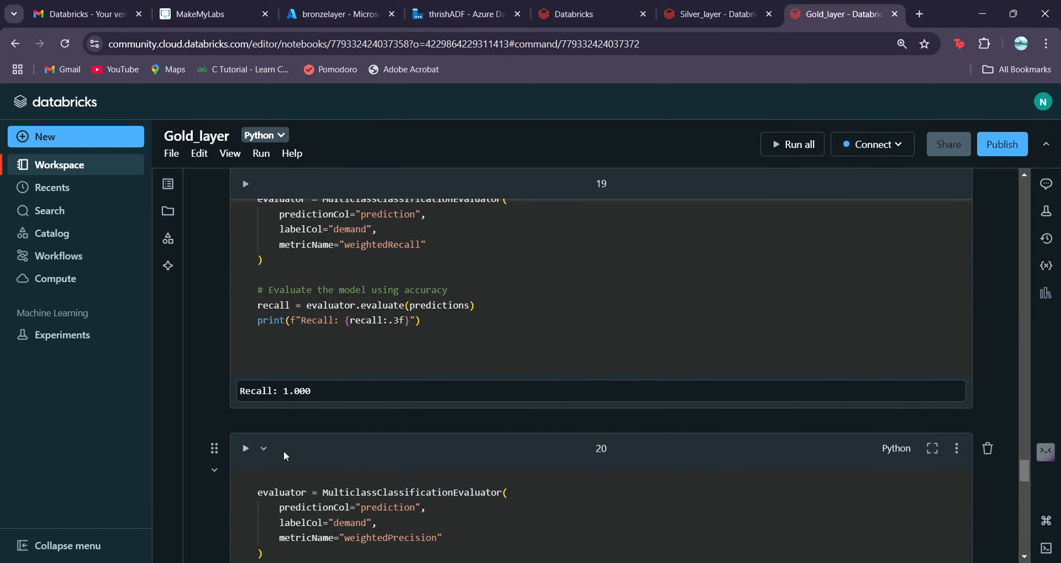
scroll(286, 456, "down", 8)
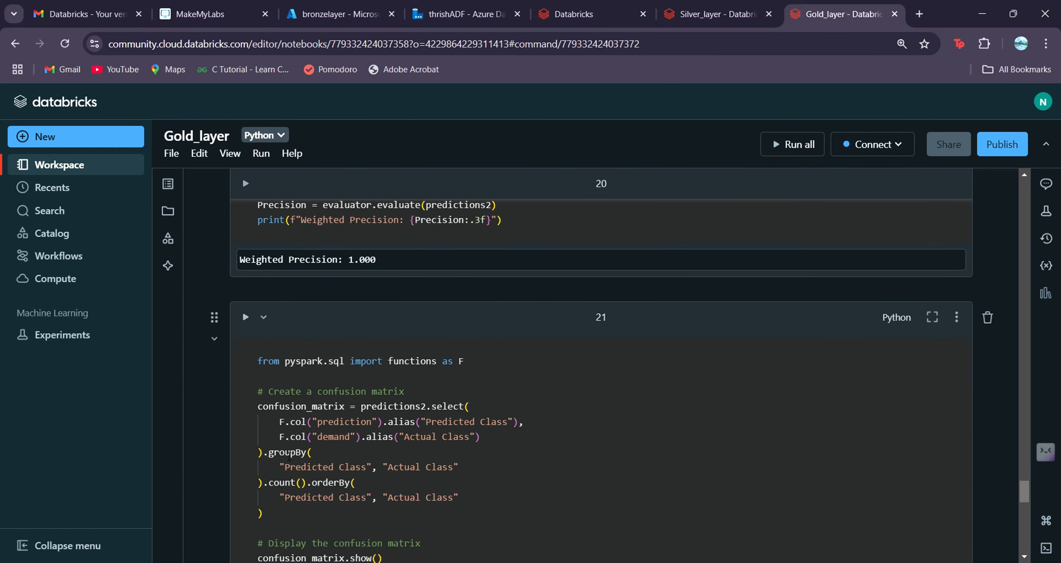
scroll(289, 456, "down", 2)
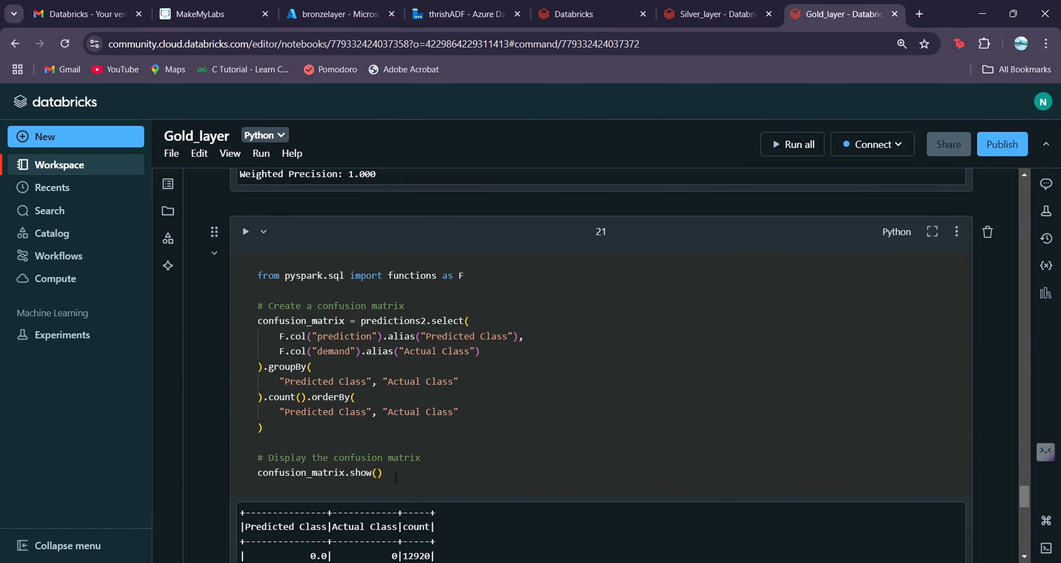
Review the cells that mount /mnt/goldLayer and save both prediction sets as parquet to total_sales_predictions and logistic_regression_predictions in overwrite mode.
scroll(391, 474, "down", 6)
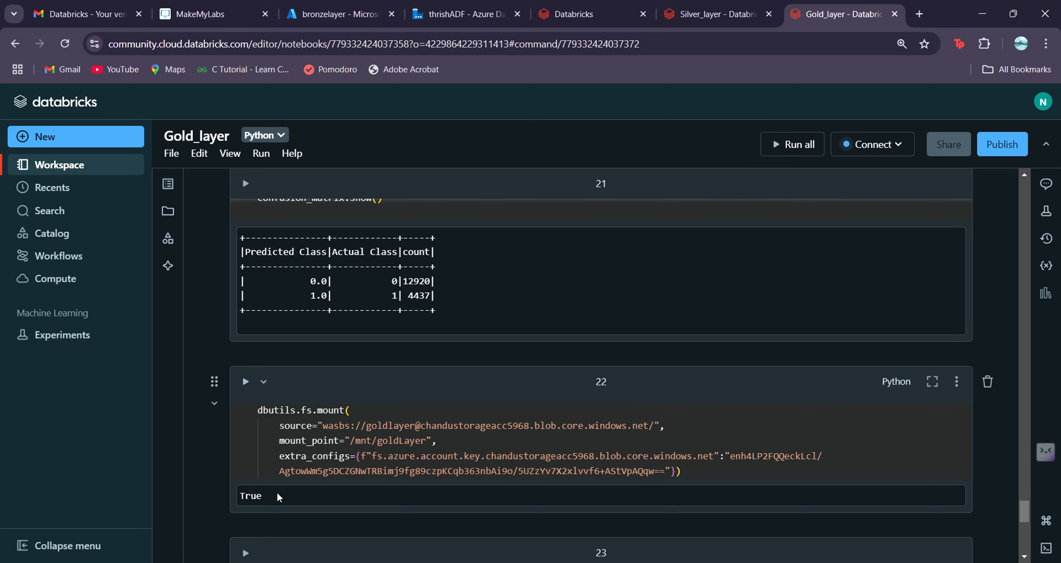
scroll(370, 446, "down", 2)
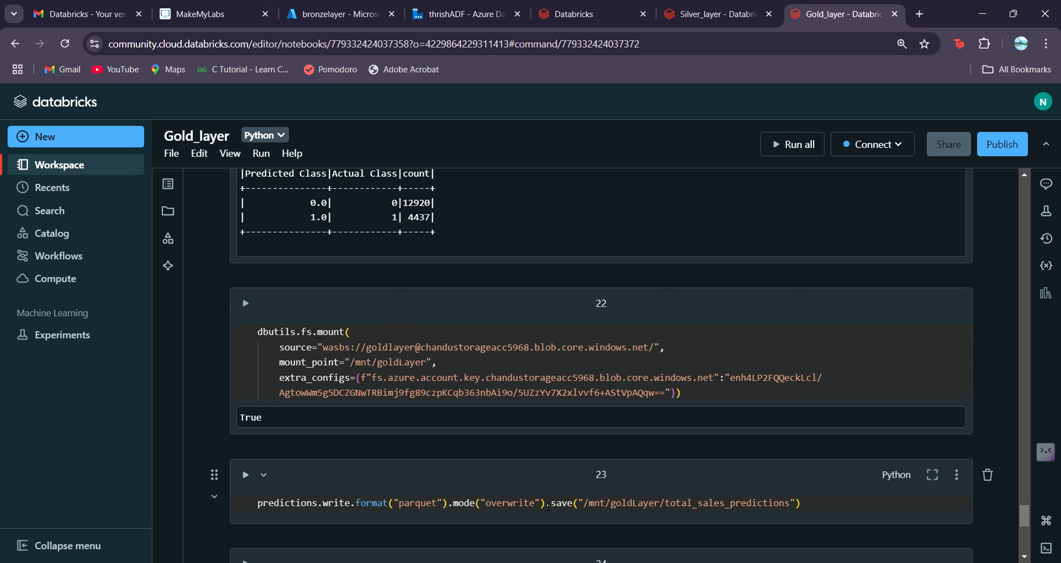
scroll(447, 477, "down", 3)
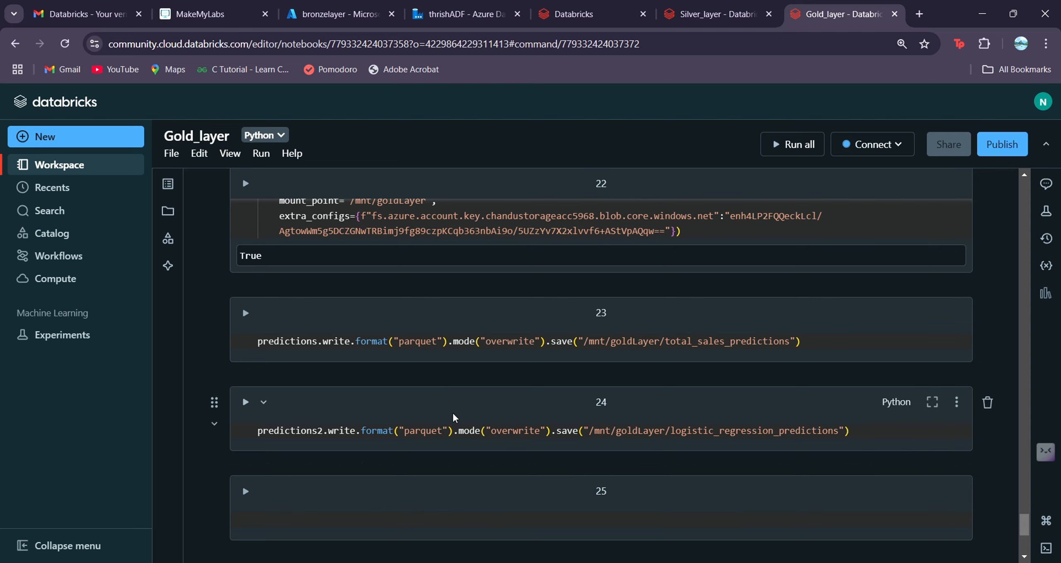
Recheck the closing cells of the Gold_layer notebook, from the /mnt/goldLayer mount to the two parquet writes.
scroll(452, 418, "down", 2)
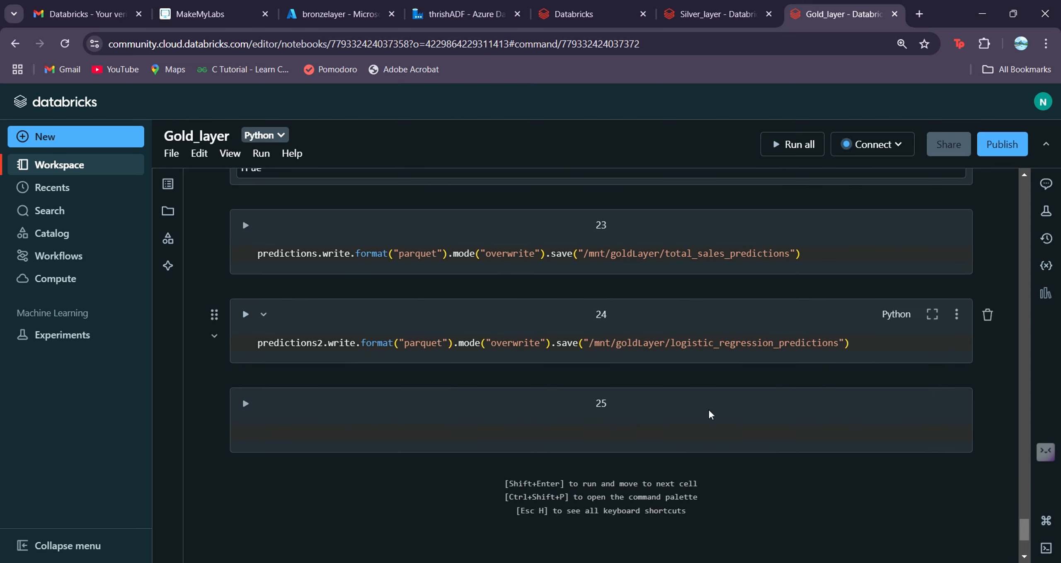
mouse_move(604, 375)
scroll(420, 304, "up", 3)
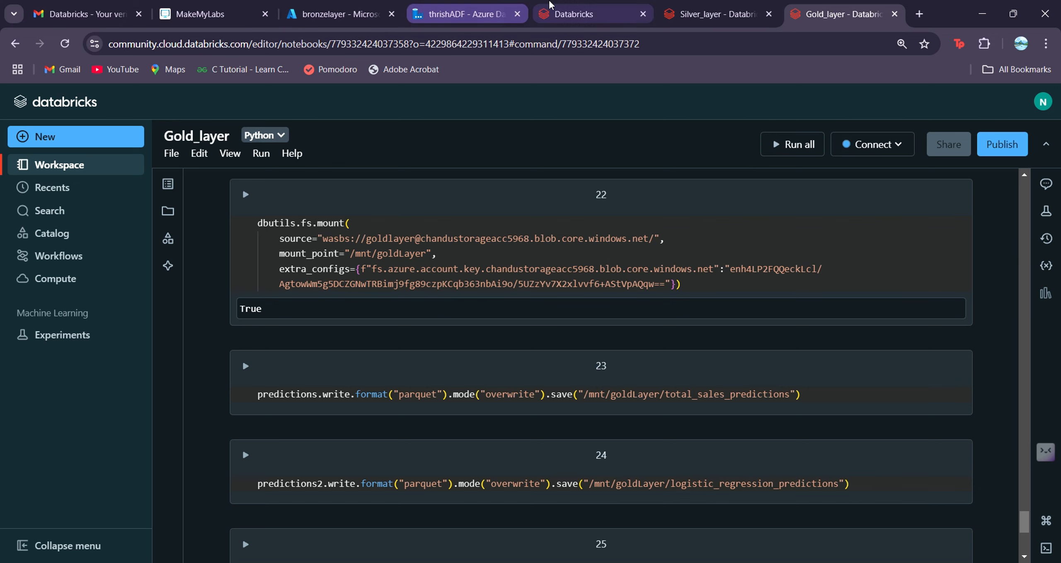
Check the compute cluster in the Azure Databricks workspace, open its Gold_layer notebook and remove the stray text from the first cell.
left_click(580, 13)
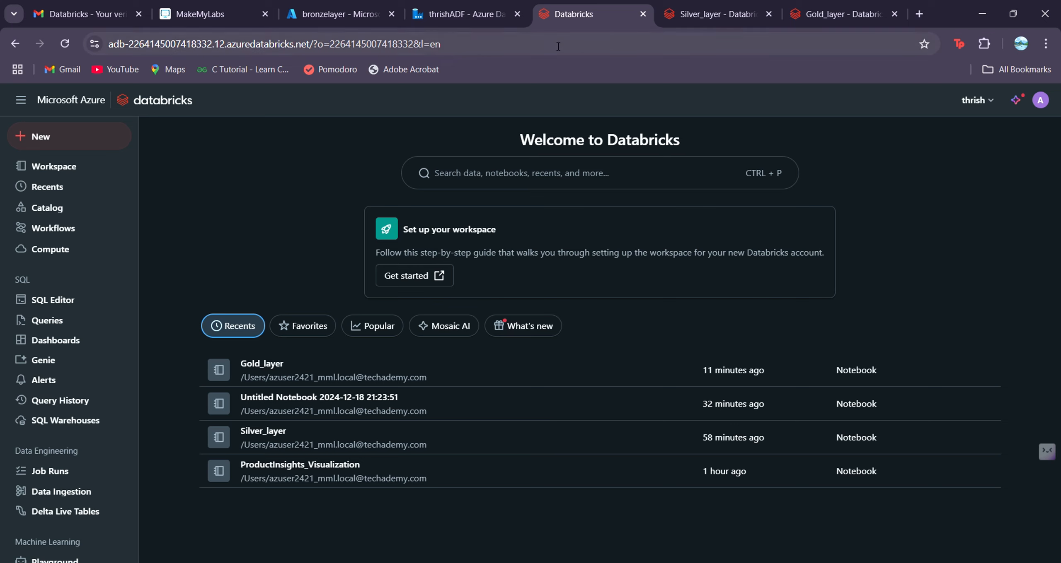
left_click(39, 254)
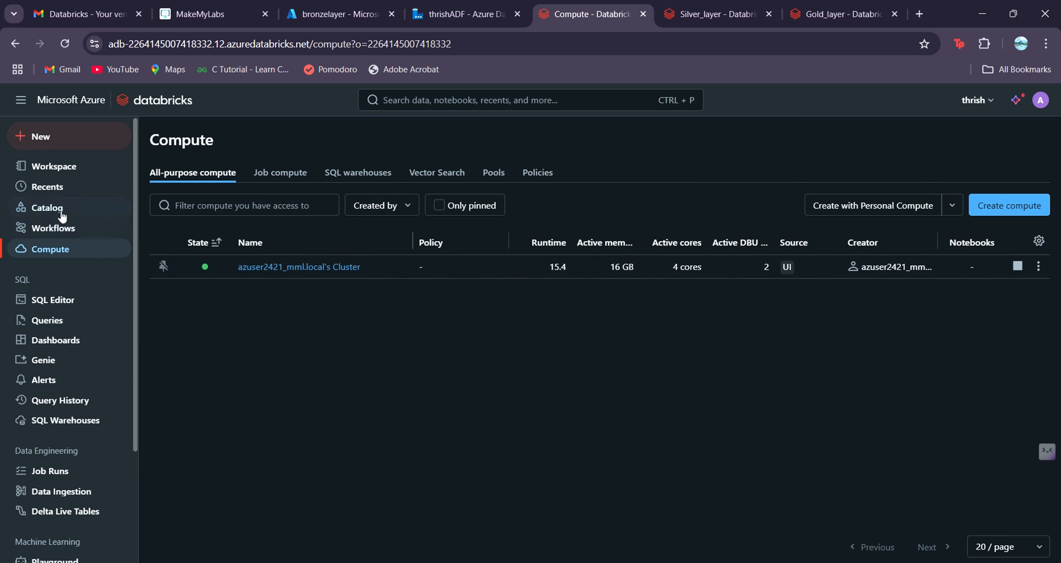
left_click(79, 167)
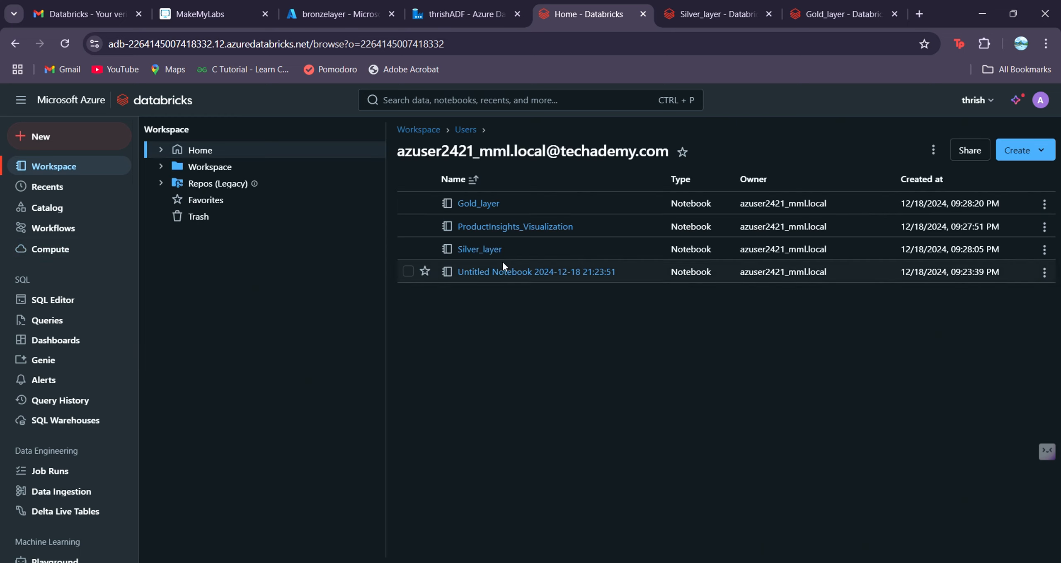
left_click(476, 204)
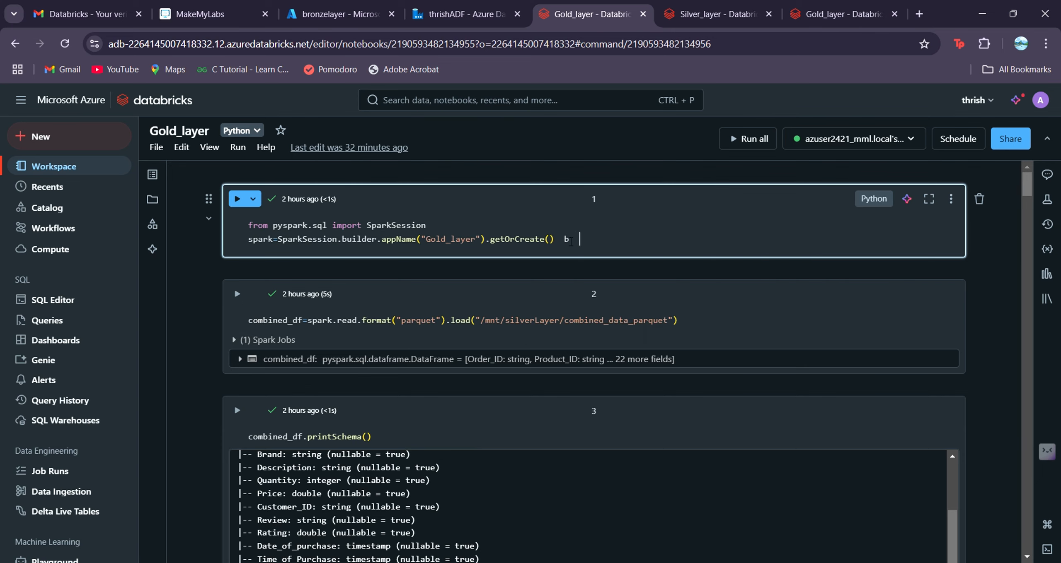
key("BackSpace")
key("BackSpace")
Switch to Azure Data Factory and delete the Silver layer, Gold Layer and Visualization notebook activities from the Project2 pipeline.
left_click(460, 15)
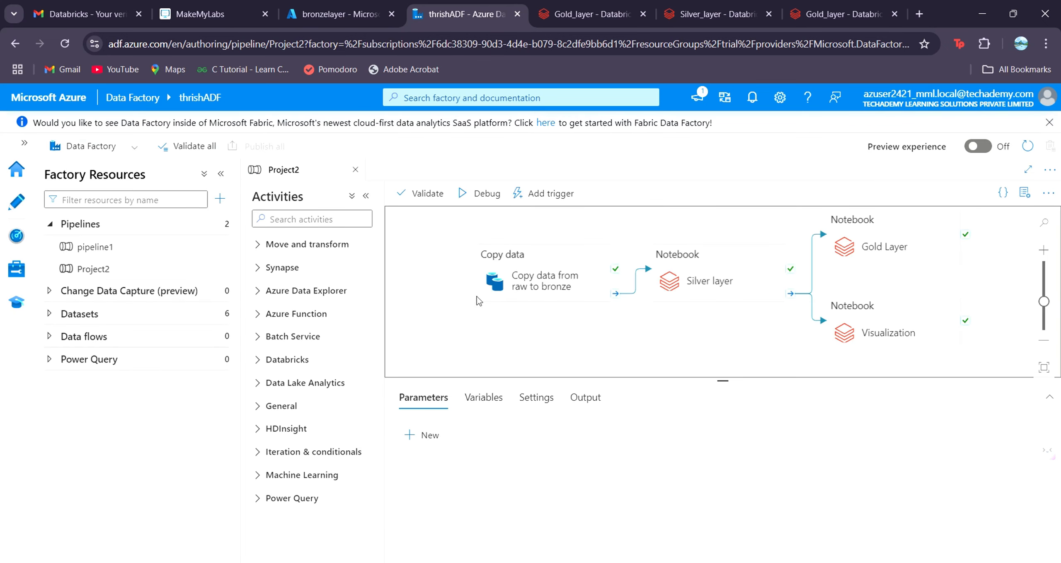
left_click_drag(565, 280, 489, 285)
left_click_drag(702, 281, 684, 283)
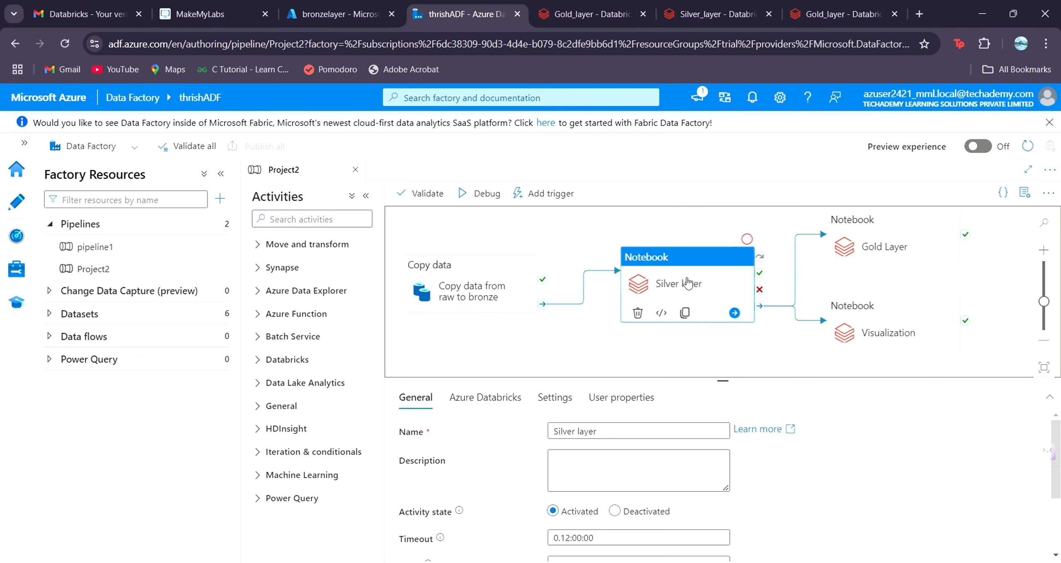
left_click(637, 314)
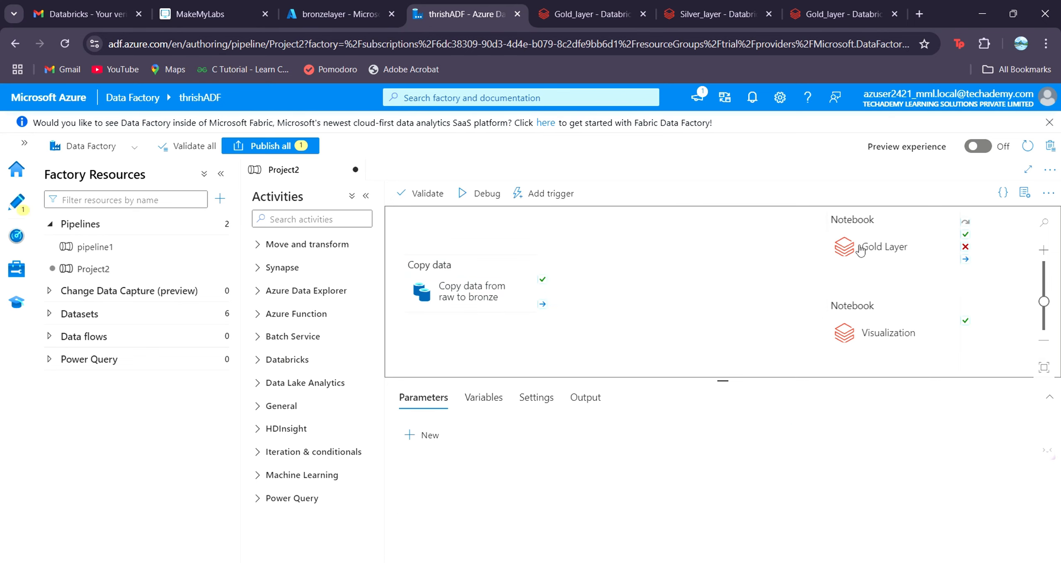
left_click(861, 248)
left_click(844, 271)
left_click(845, 332)
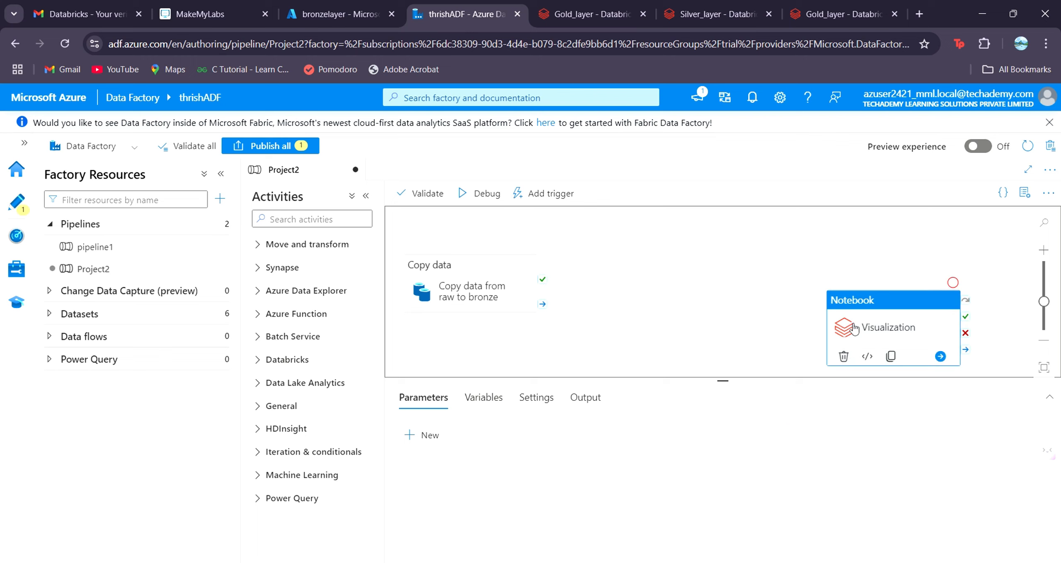
left_click(844, 356)
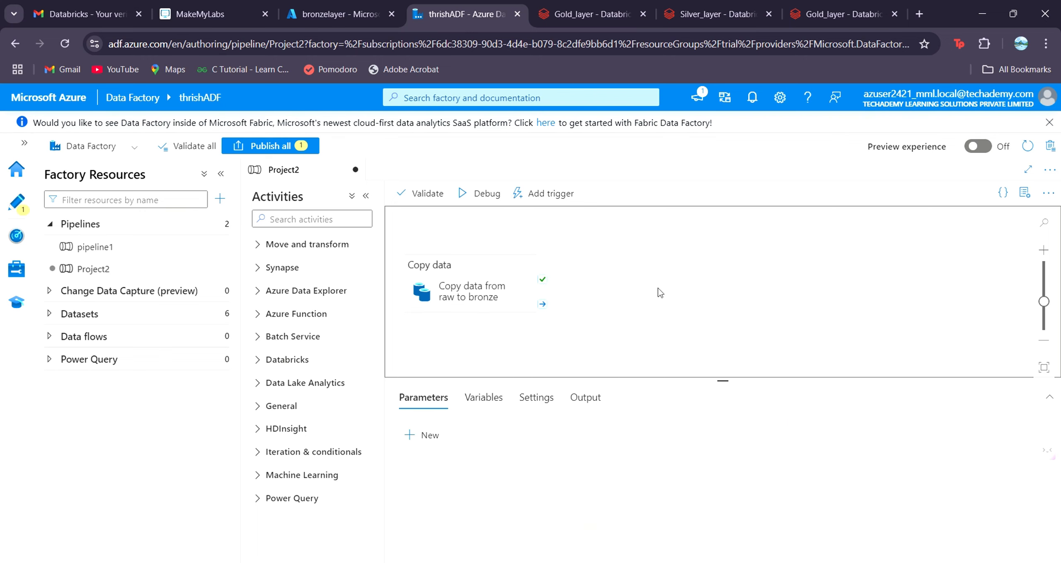
Add three Databricks Notebook activities to Project2, placing Notebook1 beside the copy activity and Notebook2 above Notebook3 further along.
left_click(491, 309)
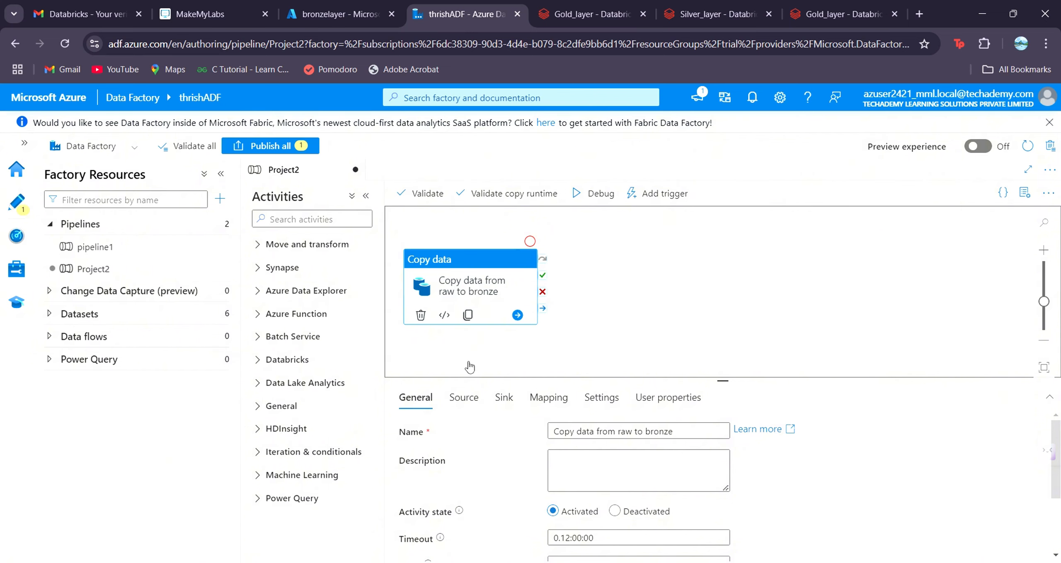
left_click(257, 359)
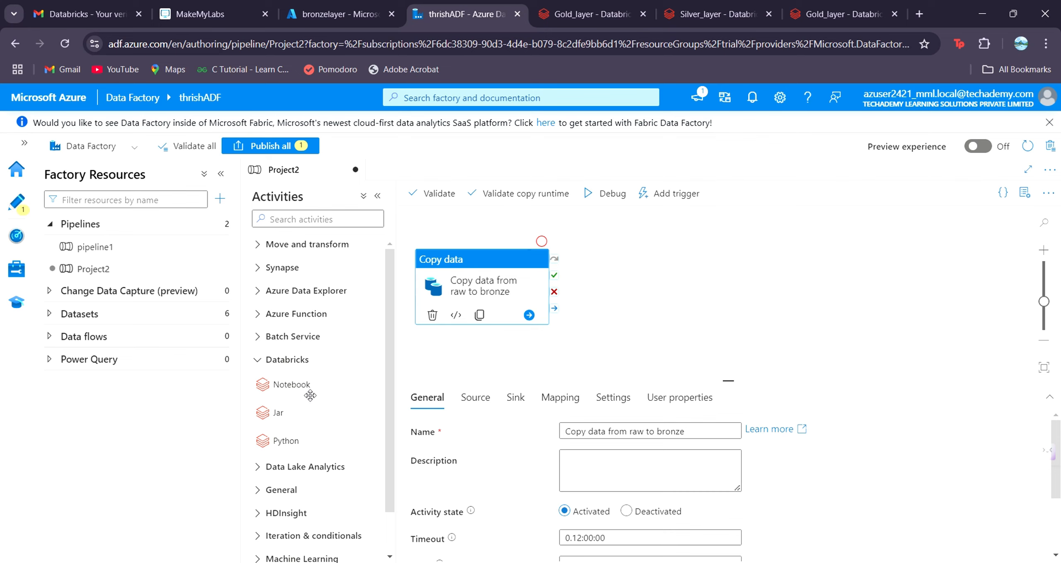
left_click_drag(310, 396, 699, 252)
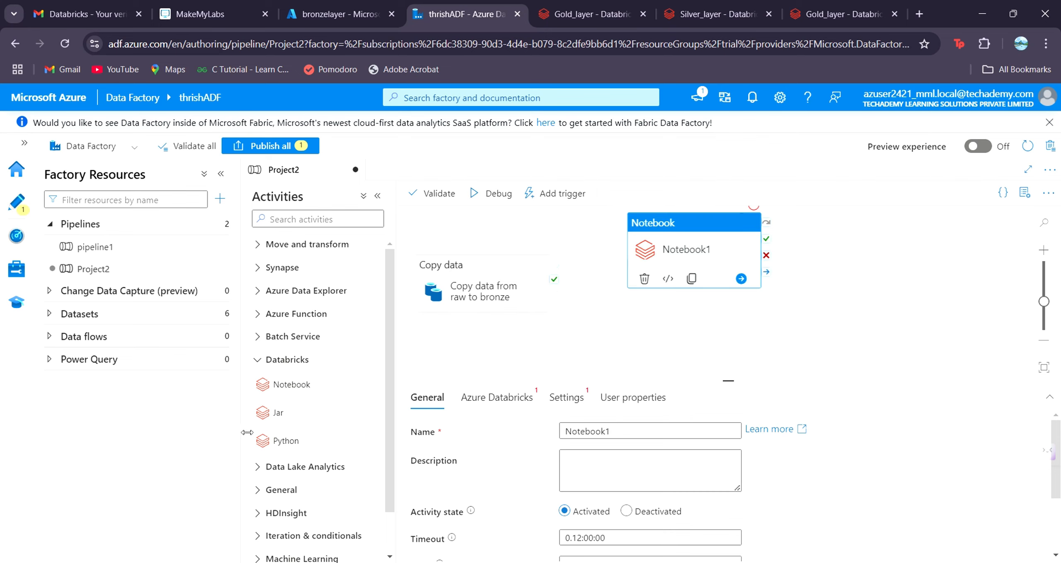
left_click_drag(531, 383, 690, 340)
left_click_drag(319, 387, 869, 321)
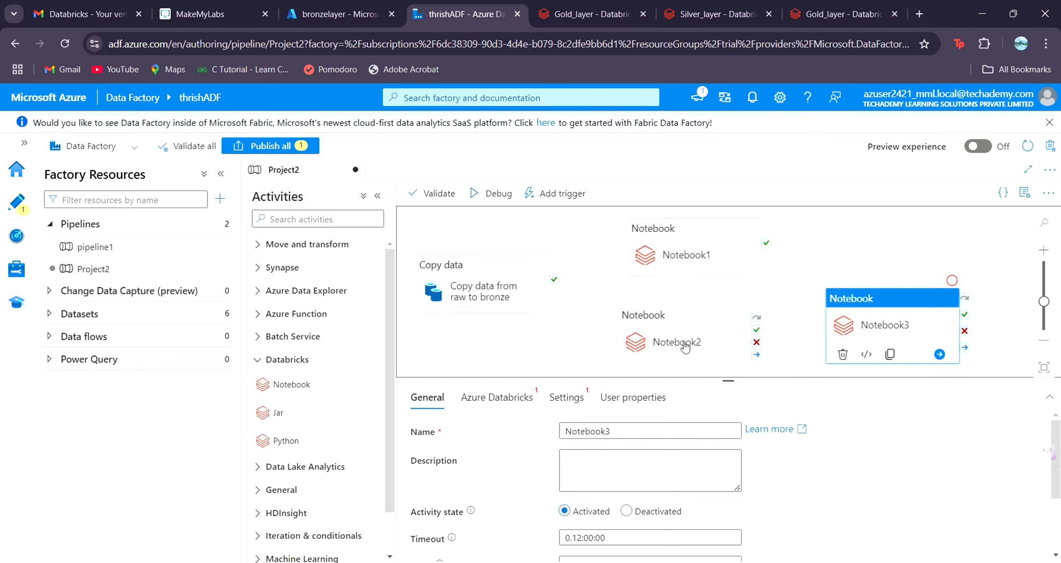
left_click_drag(683, 344, 885, 244)
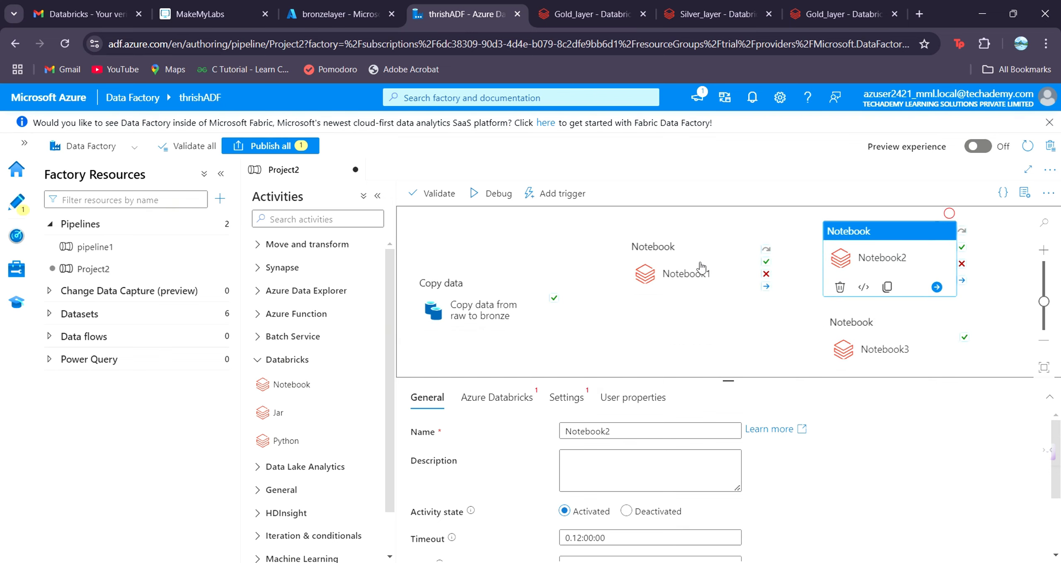
left_click_drag(702, 272, 662, 305)
Link the copy activity to Notebook1 on completion, and Notebook1 to both Notebook2 and Notebook3 on completion.
mouse_move(539, 324)
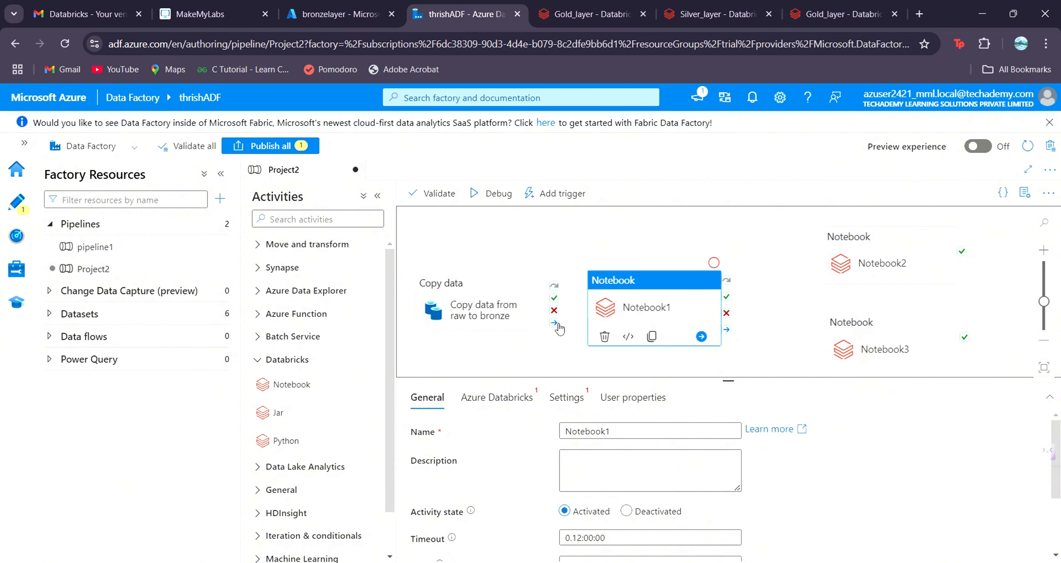
left_click_drag(554, 322, 598, 323)
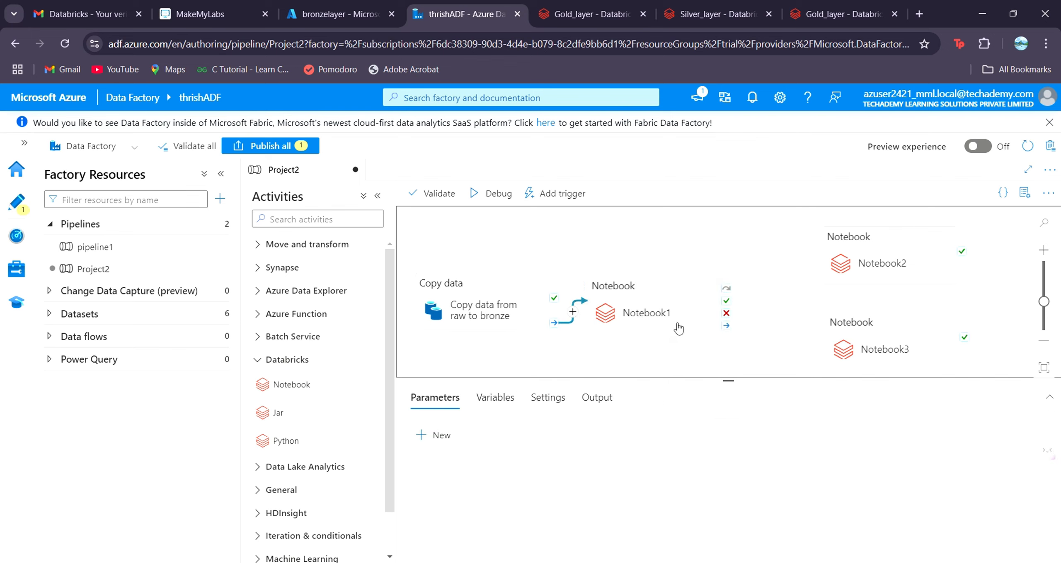
left_click_drag(726, 325, 823, 259)
left_click_drag(727, 326, 840, 358)
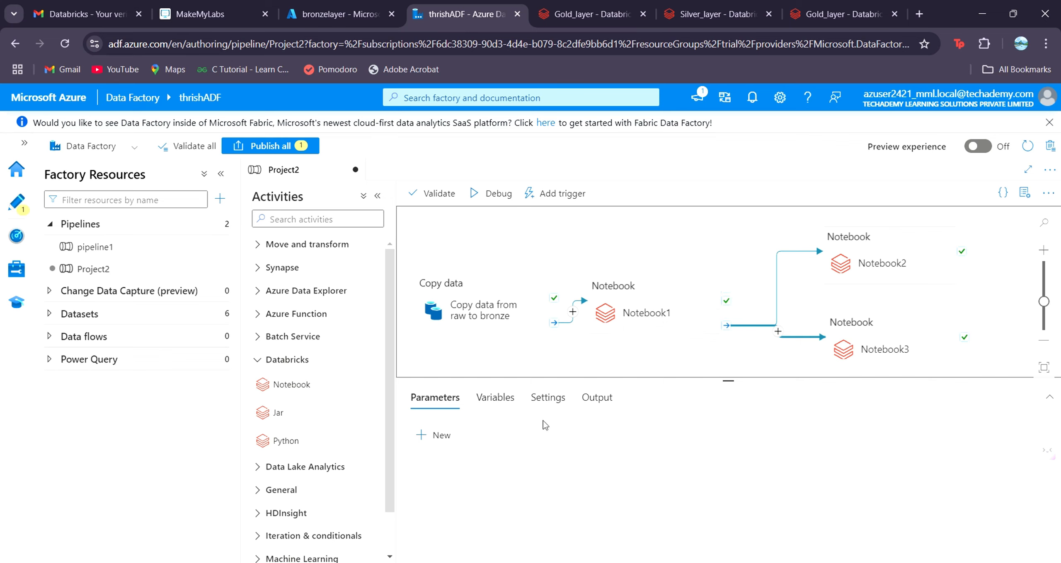
Rename the Notebook1 activity as silver layer.
left_click(657, 309)
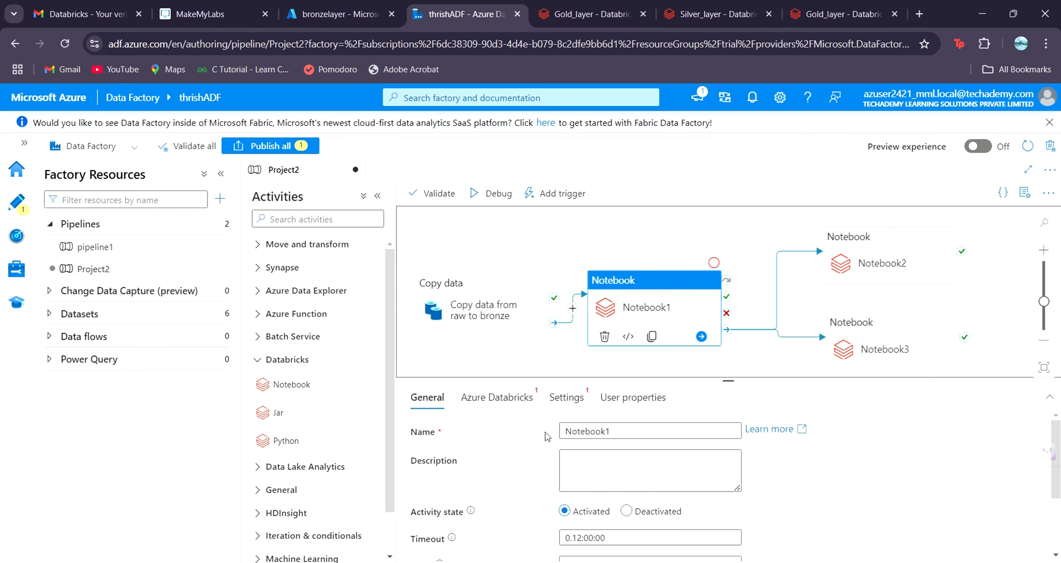
scroll(508, 479, "down", 2)
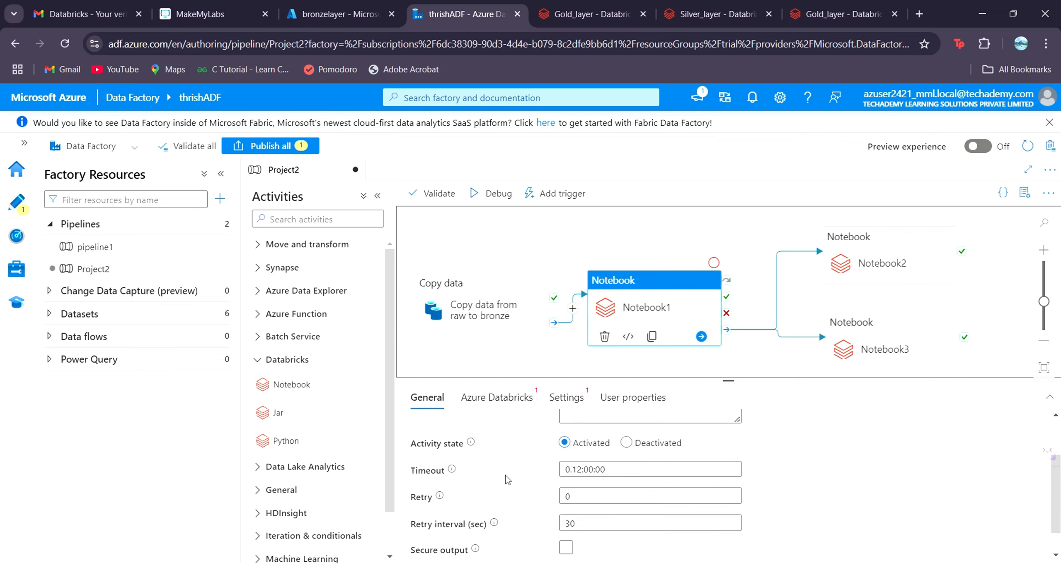
scroll(612, 458, "up", 2)
left_click_drag(615, 431, 557, 437)
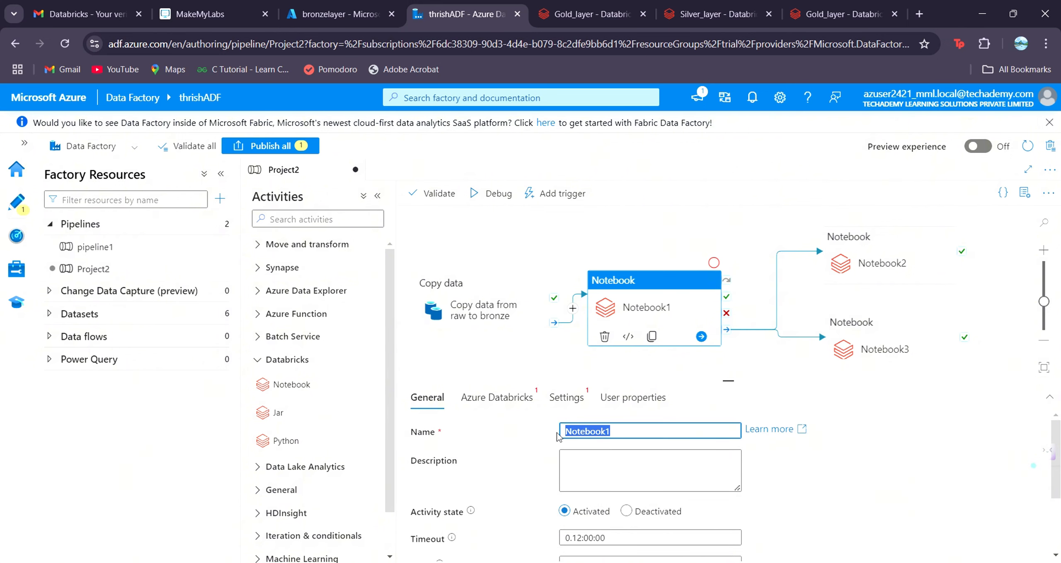
type("silver layer")
Rename the Notebook2 activity as gold layer.
left_click(886, 271)
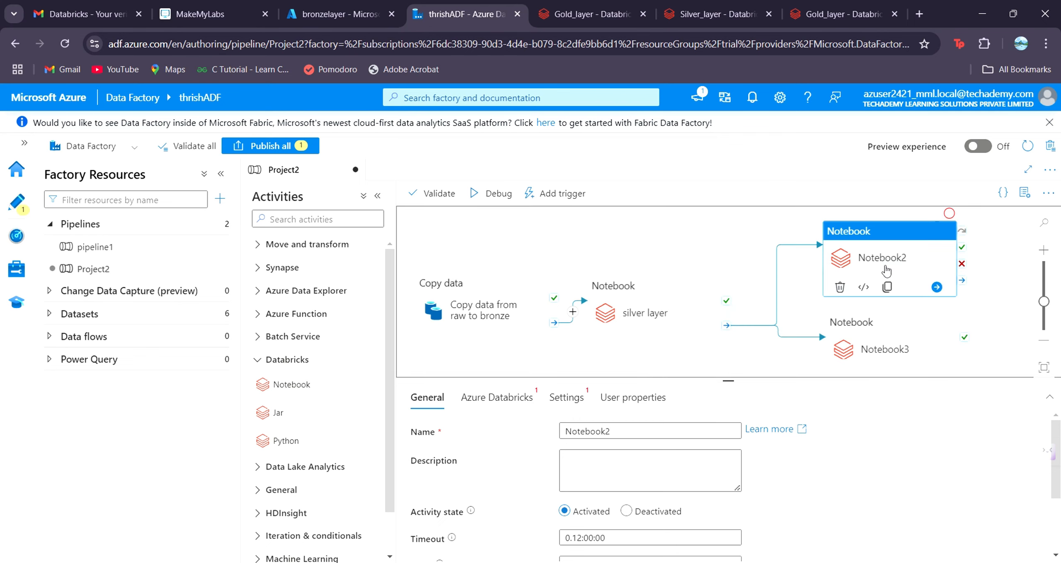
left_click_drag(617, 431, 537, 433)
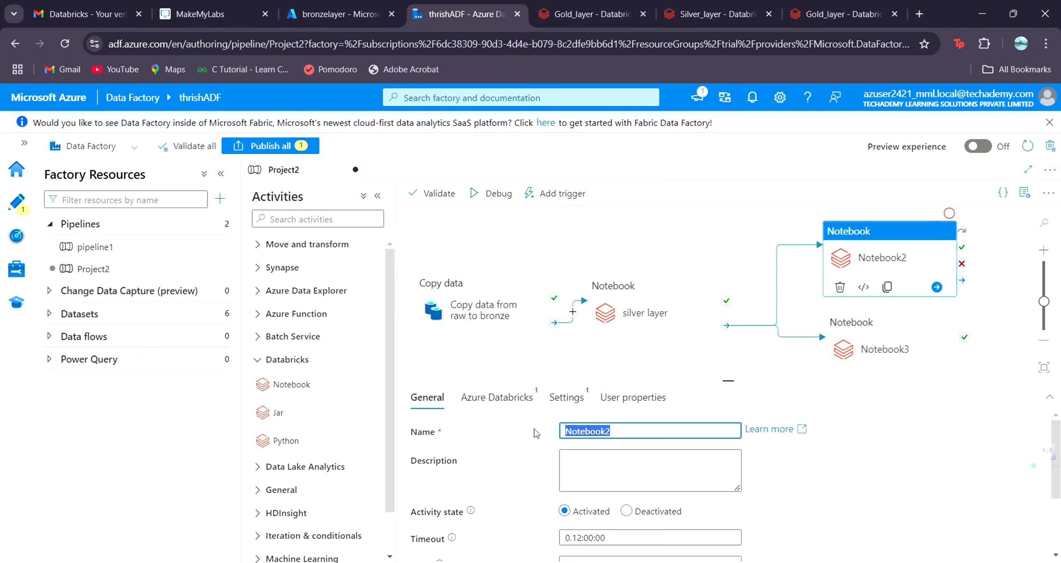
type("fold layer")
left_click(473, 514)
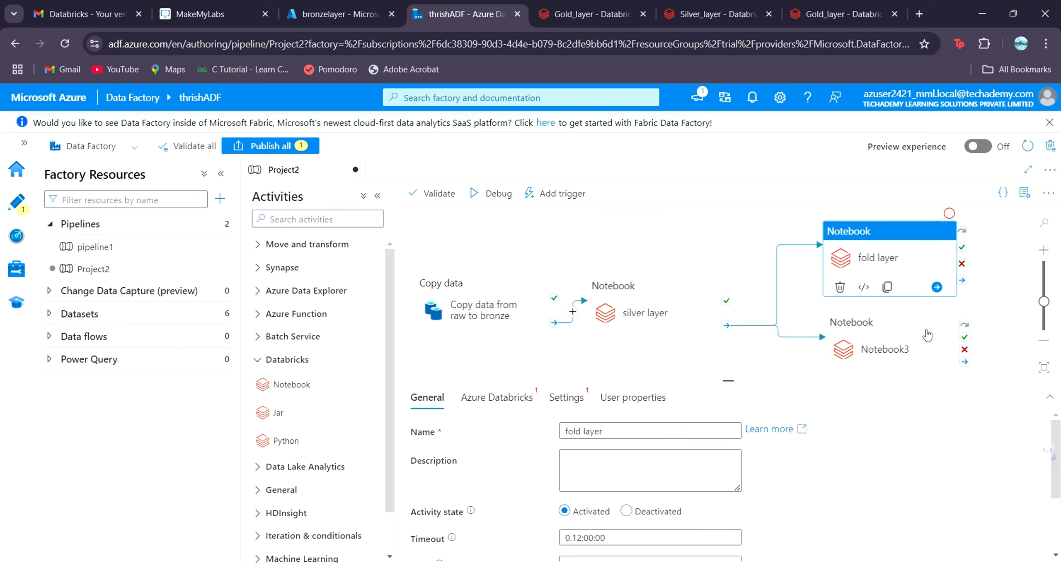
left_click(554, 434)
key("Delete")
type("g")
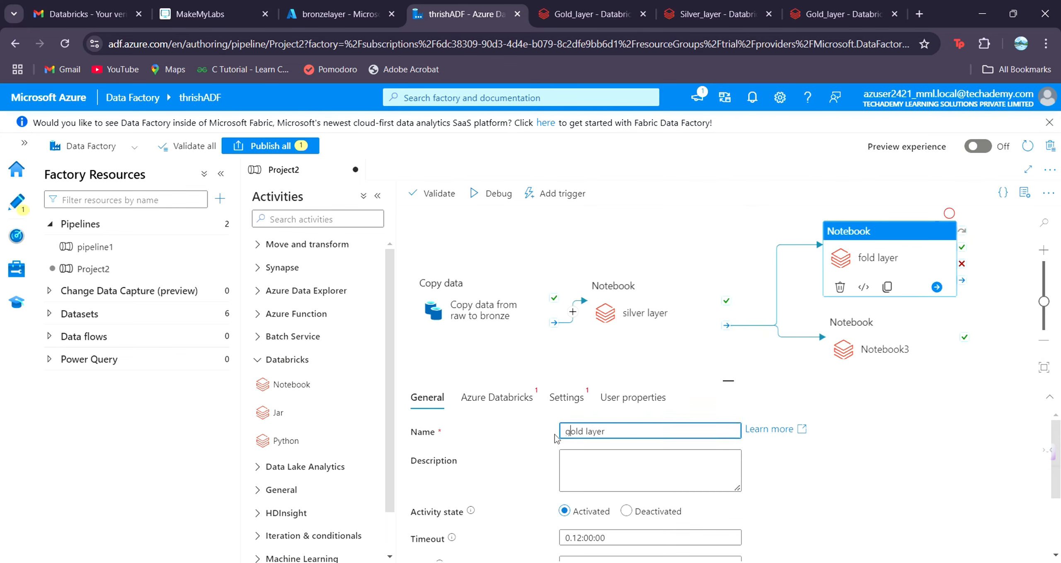
Rename the Notebook3 activity as visualization.
left_click(885, 359)
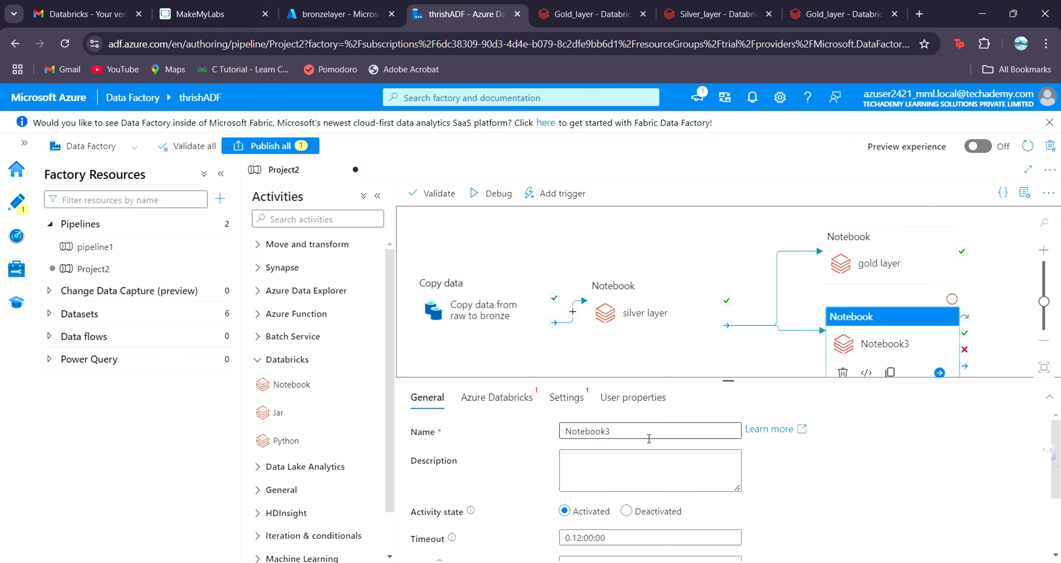
left_click_drag(617, 432, 524, 443)
type("vi")
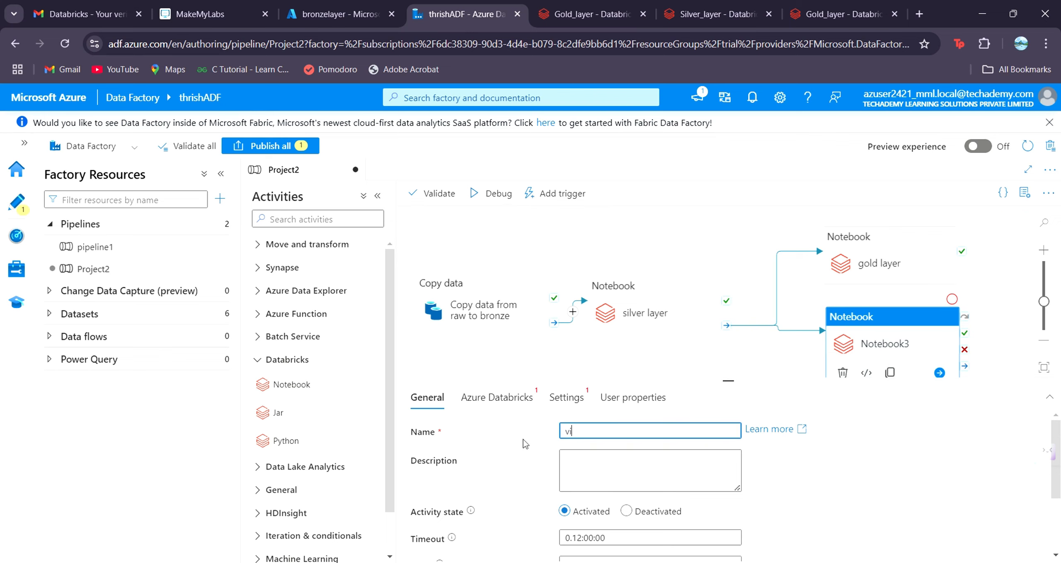
type("sualization")
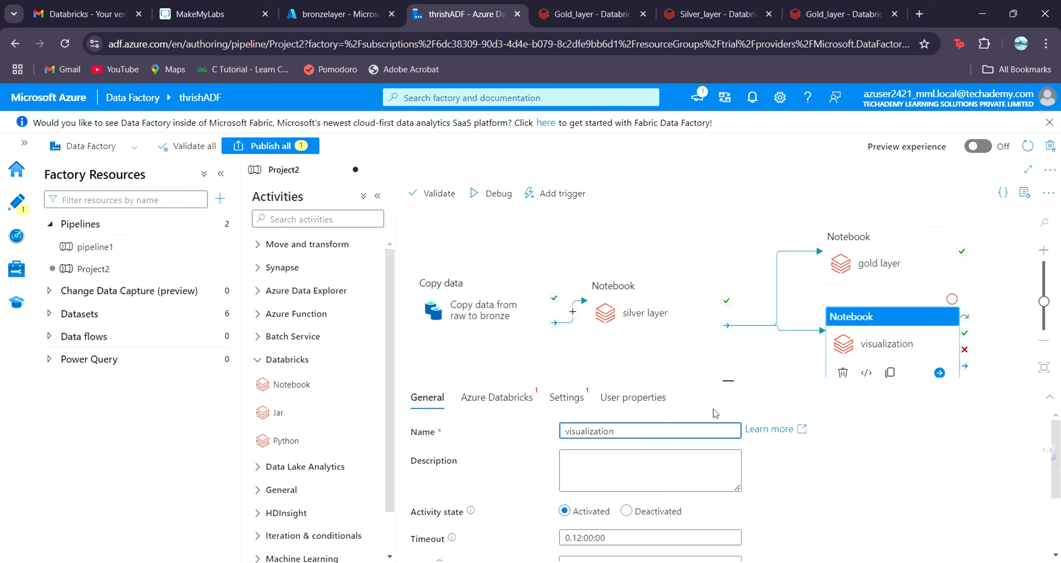
Set the Databricks linked service of the silver layer activity to AzureDatabricksAutomation.
left_click(645, 318)
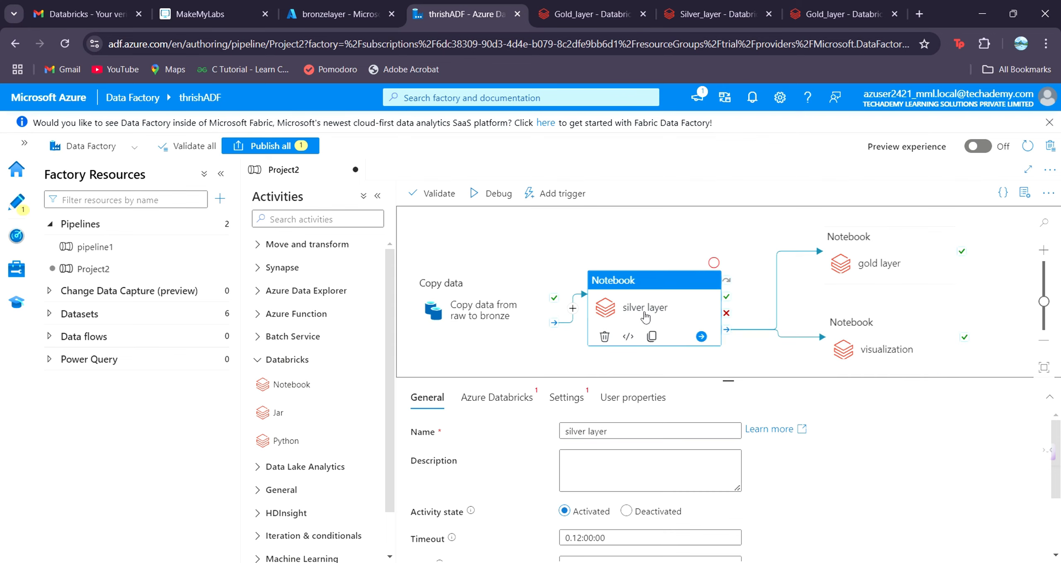
left_click(488, 401)
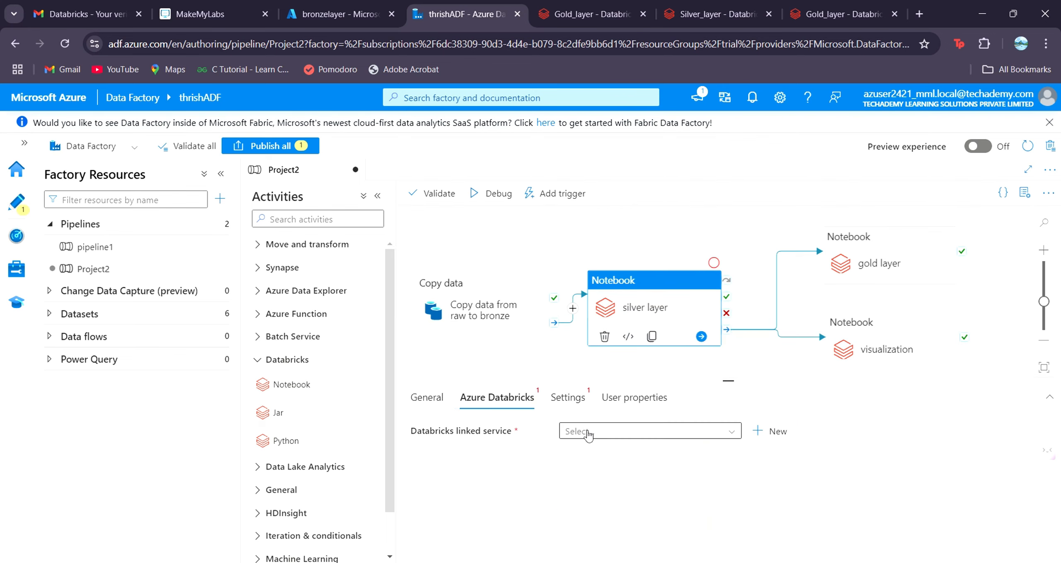
left_click(705, 436)
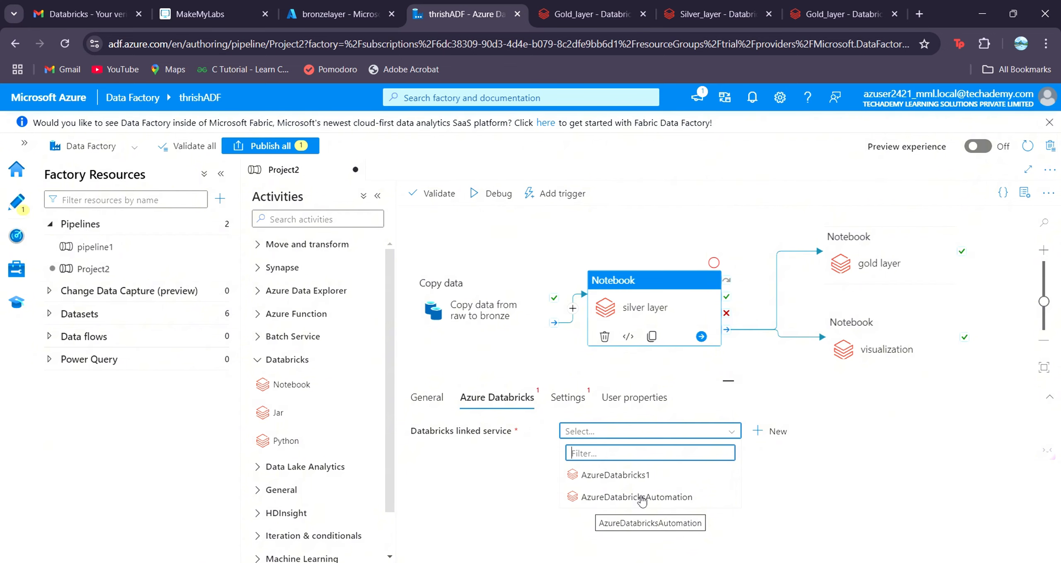
left_click(642, 498)
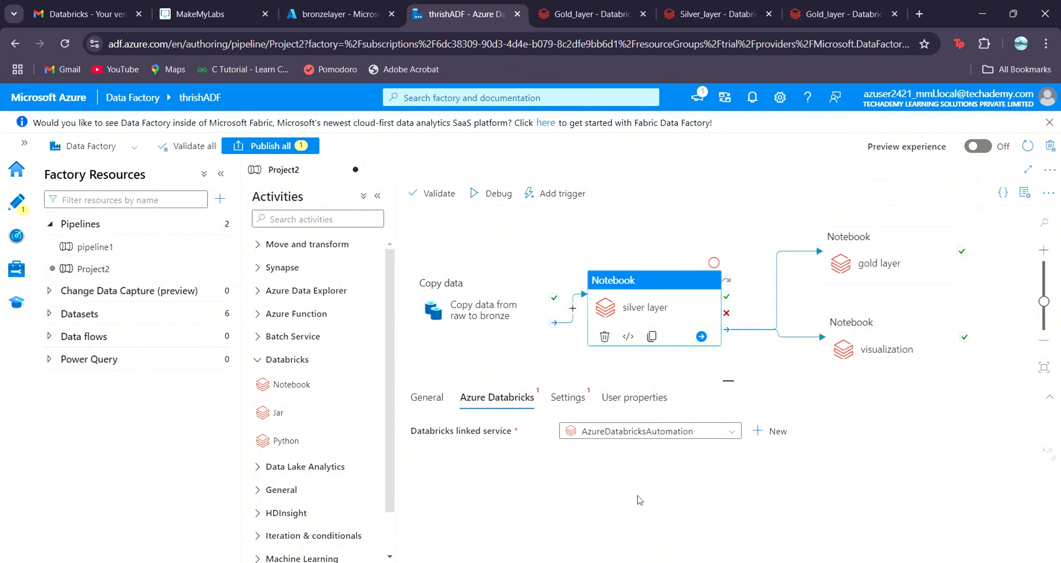
left_click(558, 402)
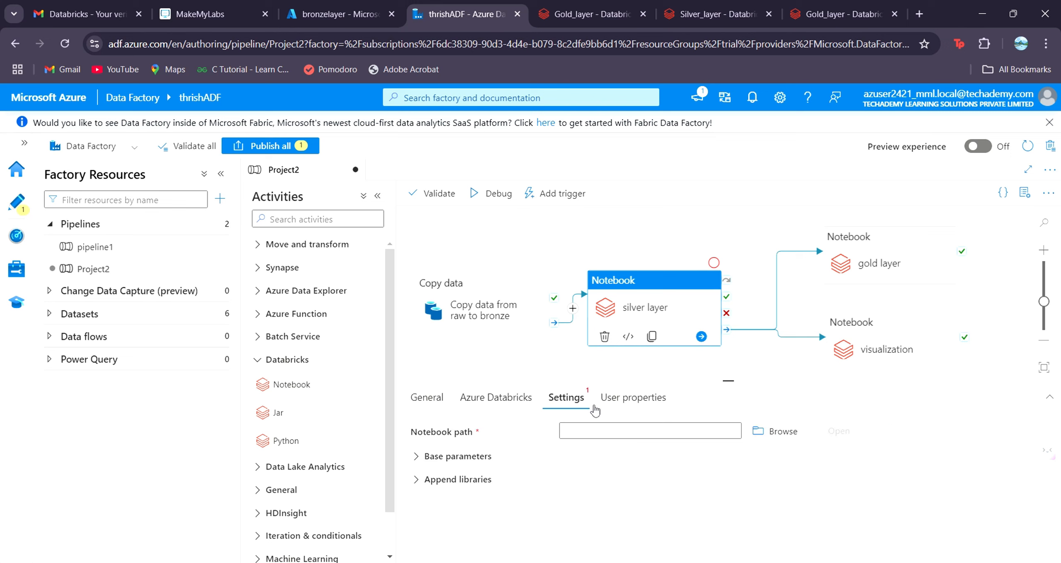
left_click(765, 431)
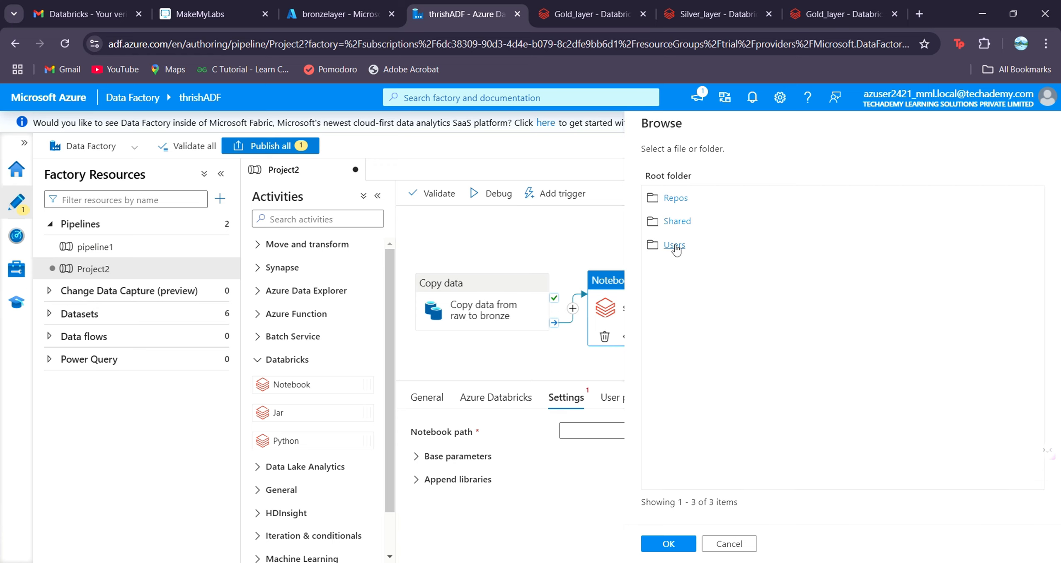
double_click(673, 245)
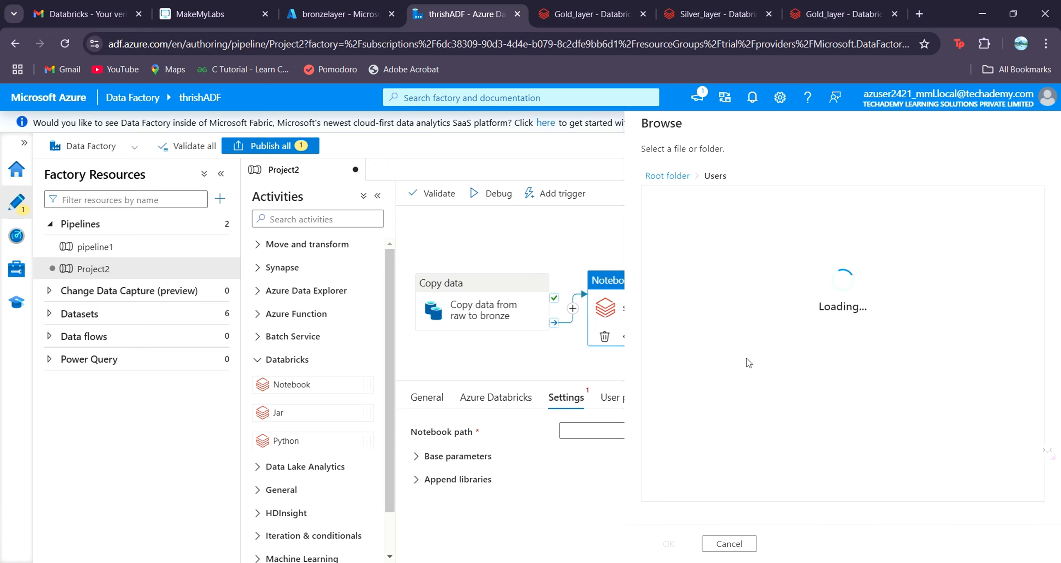
left_click(683, 186)
left_click(748, 554)
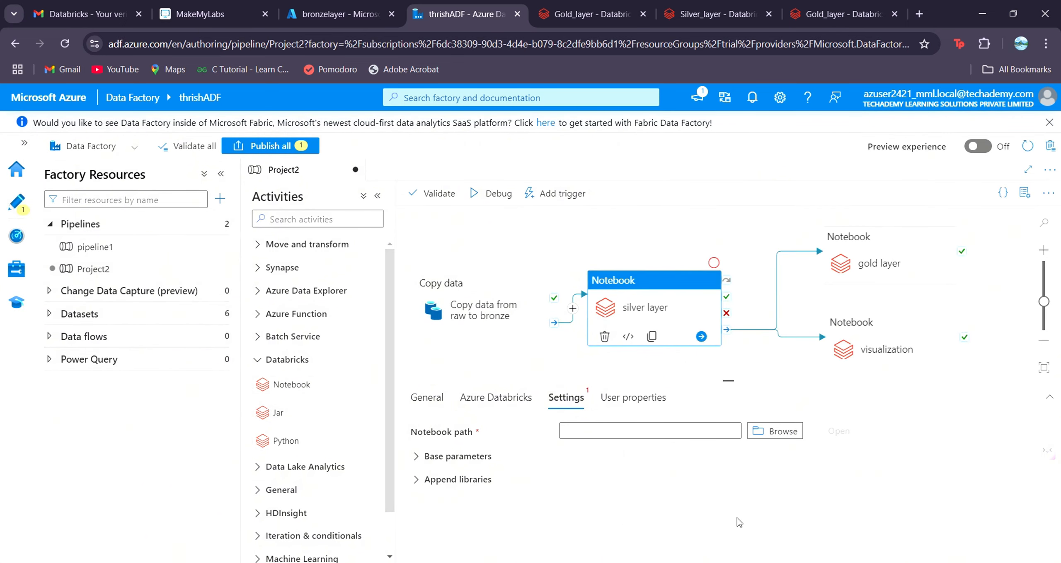
Set the silver layer activity's notebook path to the Silver_layer notebook in the account's folder under Users.
left_click(775, 432)
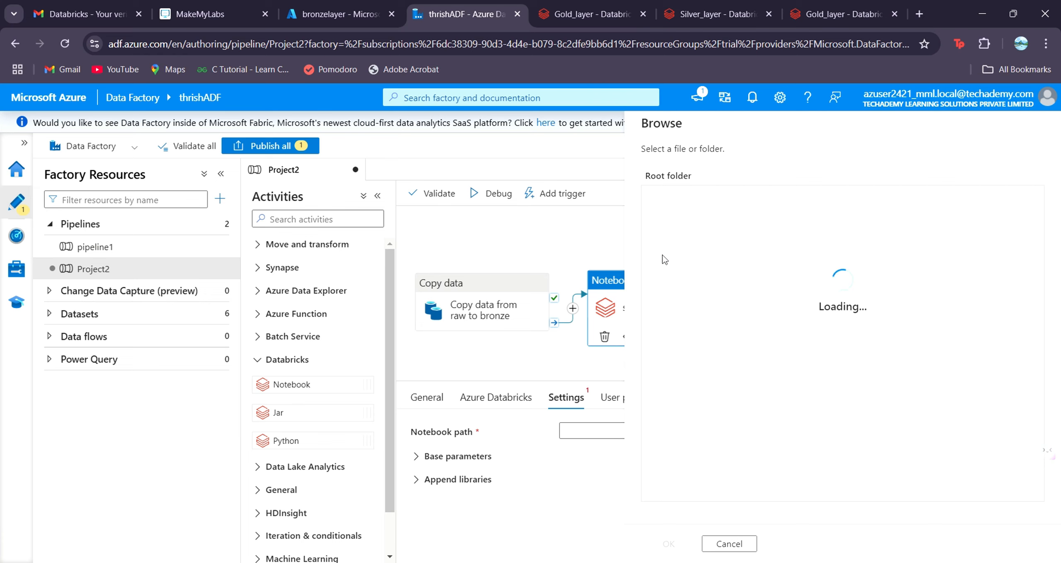
double_click(672, 242)
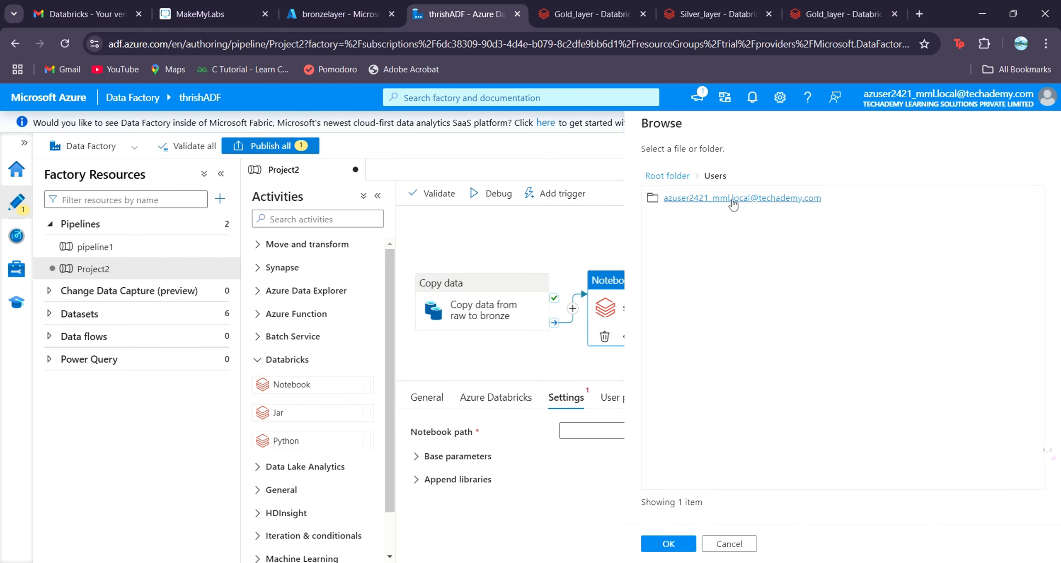
double_click(730, 201)
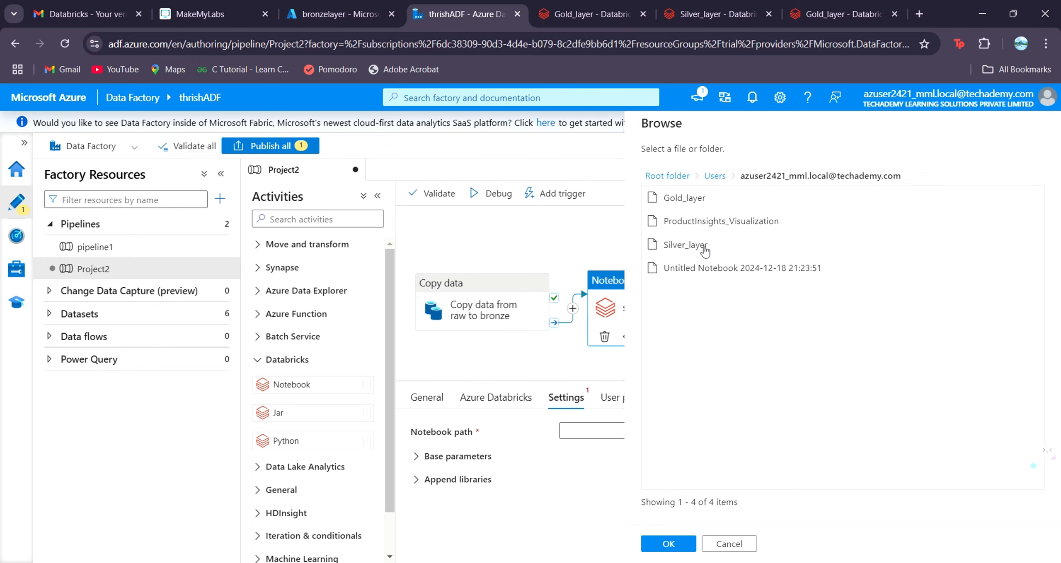
double_click(705, 246)
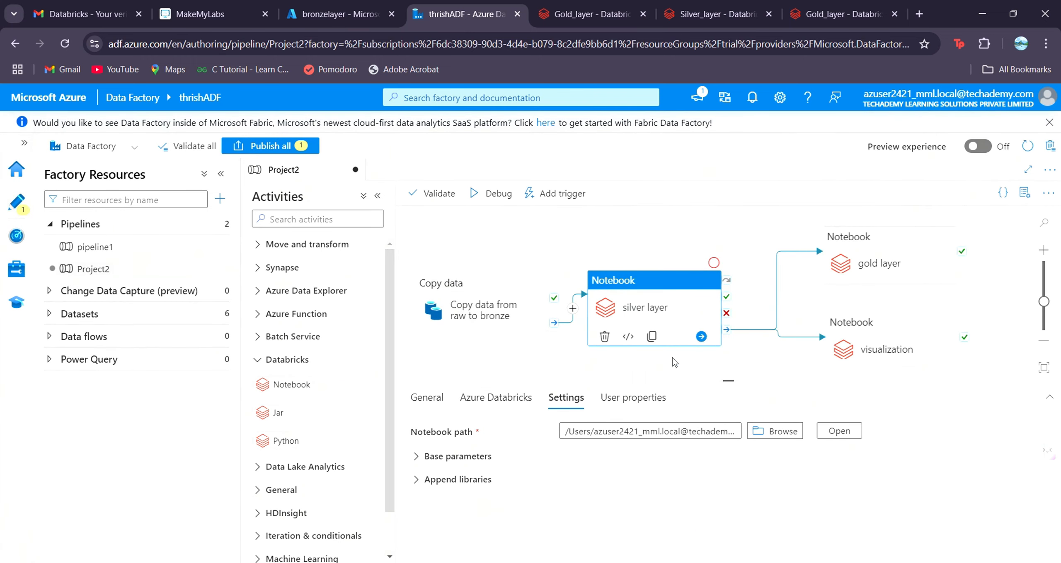
Set the Databricks linked service of the gold layer activity to AzureDatabricksAutomation.
left_click(873, 264)
left_click(513, 401)
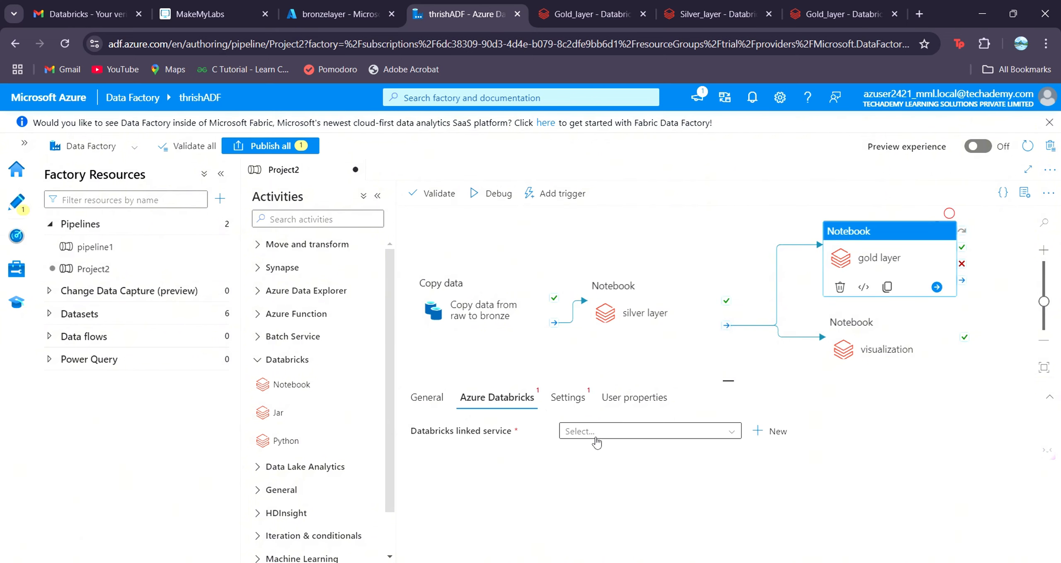
left_click(634, 434)
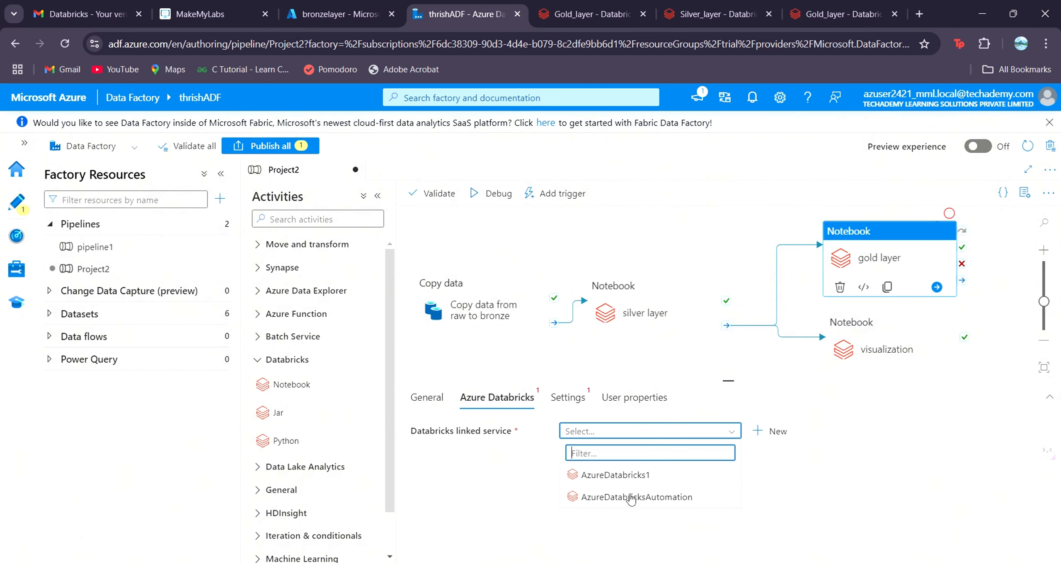
left_click(630, 495)
Set the gold layer activity's notebook path to the Gold_layer notebook in the account's folder under Users.
left_click(569, 398)
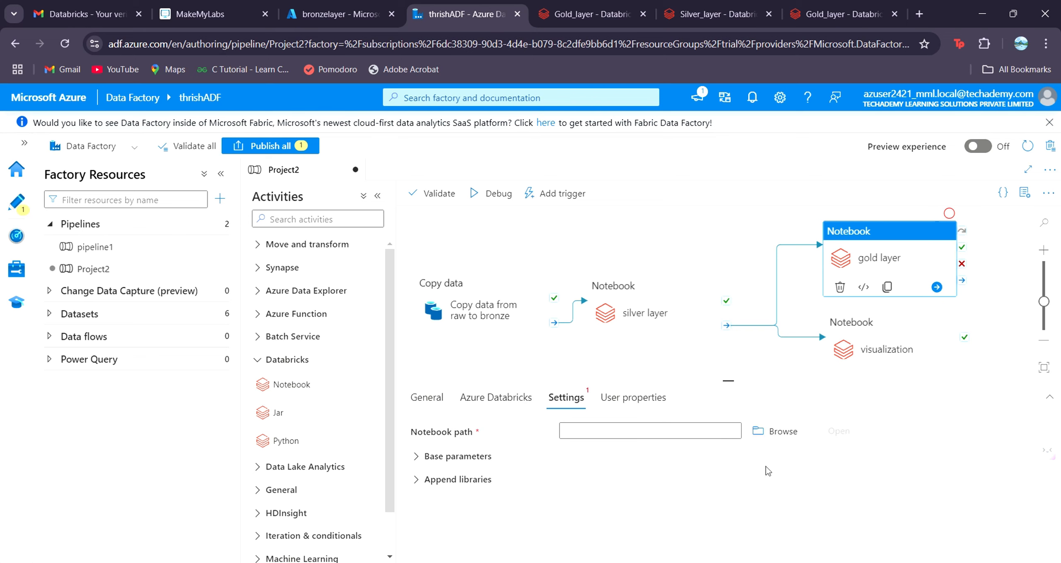
left_click(761, 435)
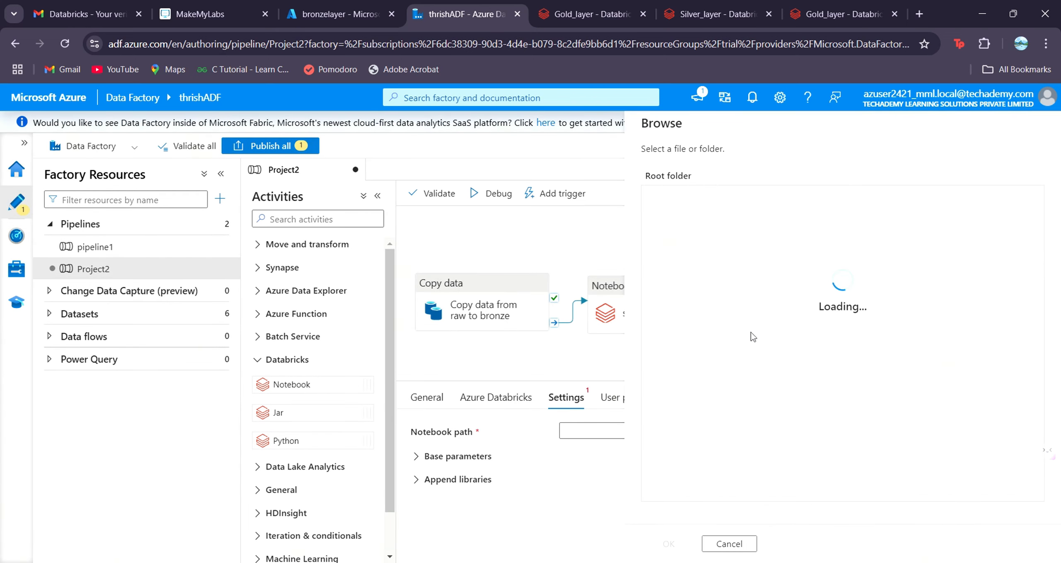
left_click(685, 245)
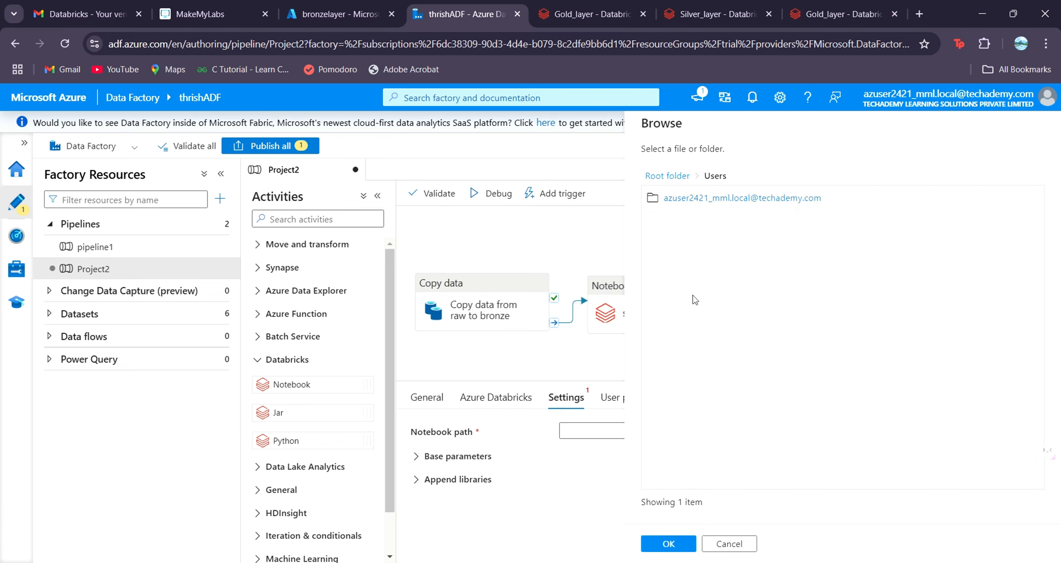
left_click(710, 198)
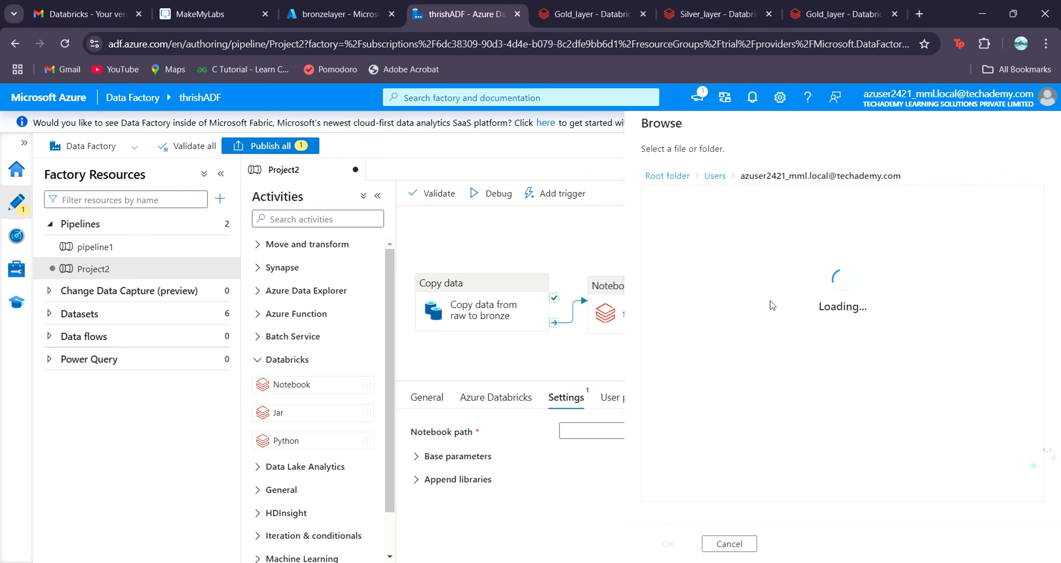
left_click(684, 198)
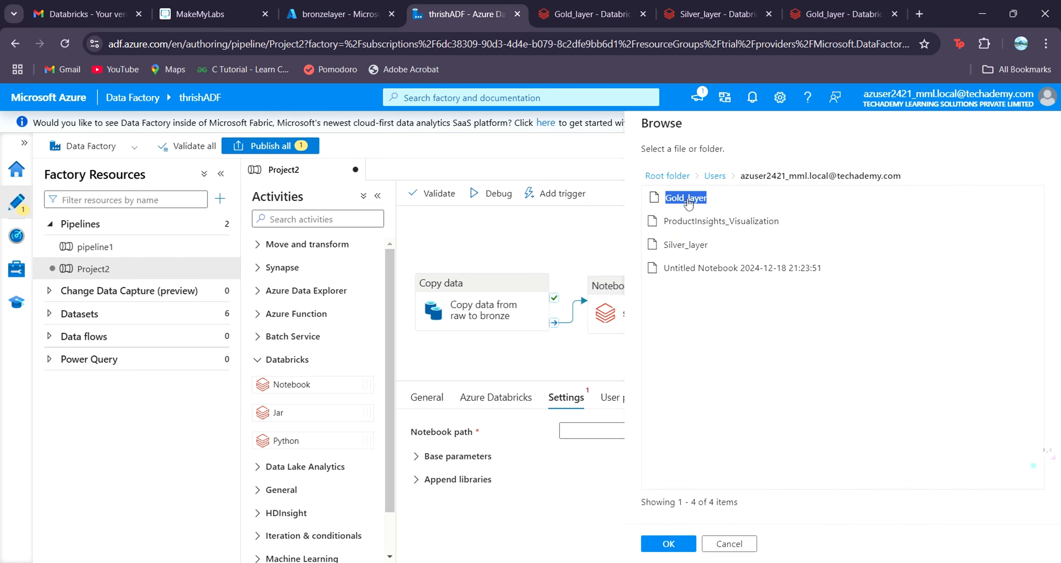
left_click(668, 544)
Set the Databricks linked service of the visualization activity to AzureDatabricksAutomation.
left_click(891, 348)
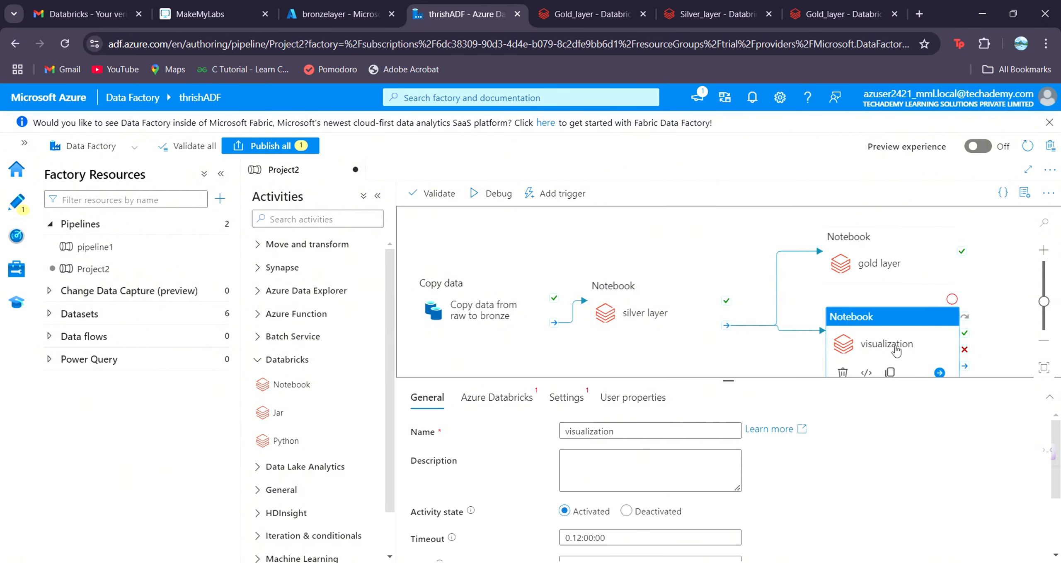
left_click(500, 398)
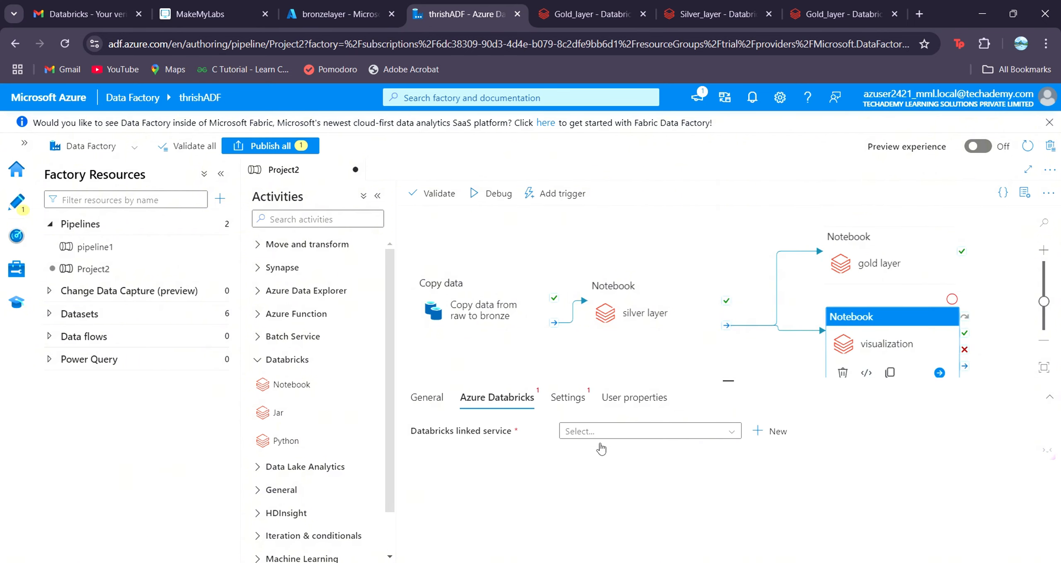
left_click(610, 442)
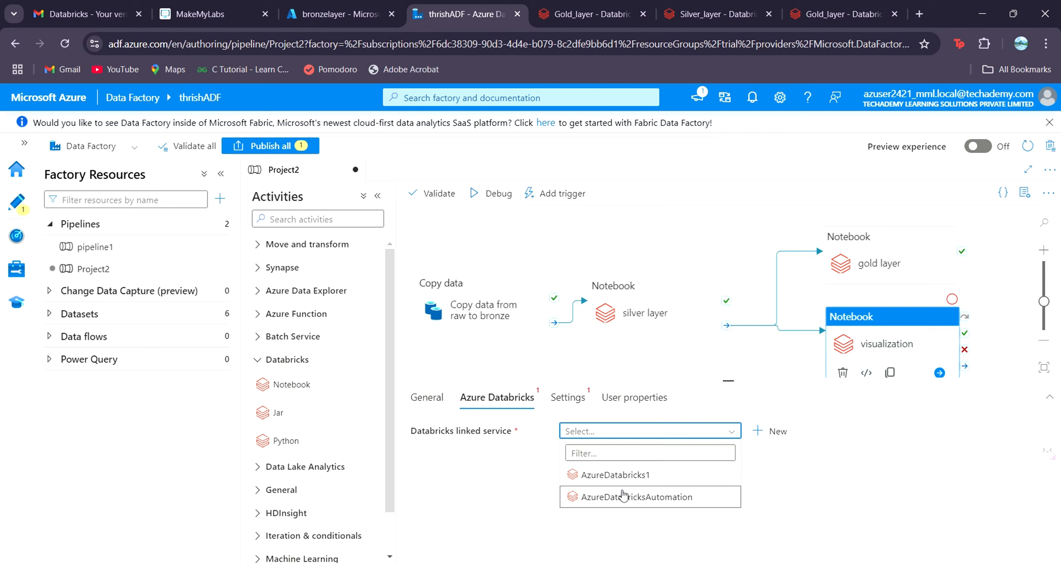
left_click(621, 494)
Set the visualization activity's notebook path to the ProductInsights_Visualization notebook in the account's folder under Users.
left_click(567, 398)
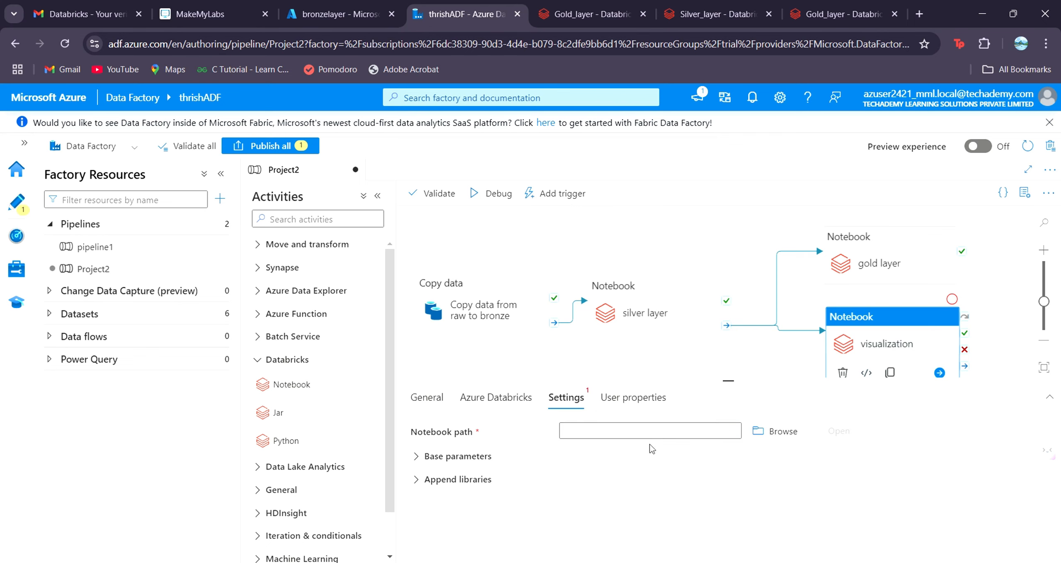
left_click(780, 437)
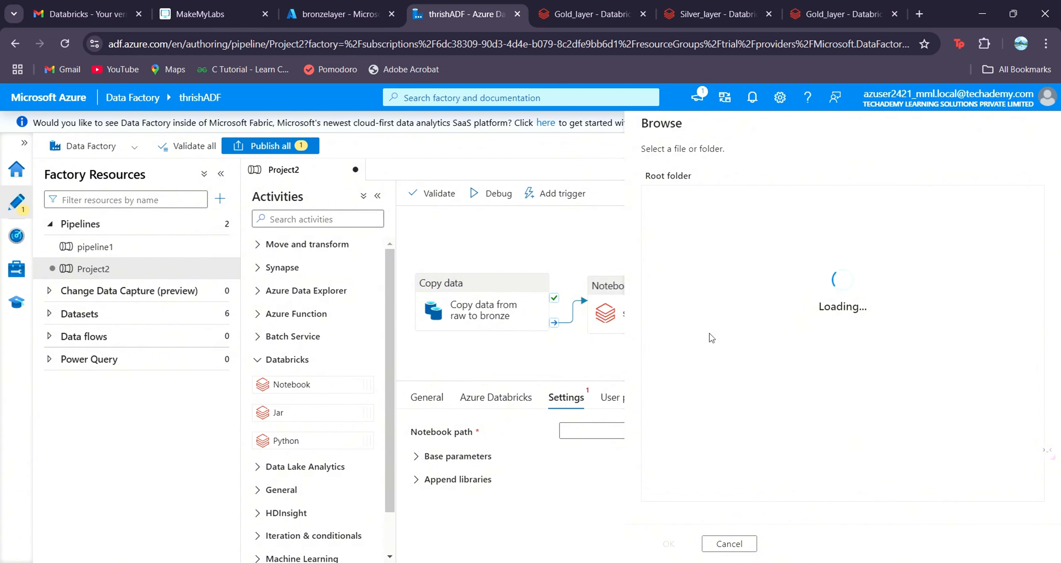
left_click(730, 544)
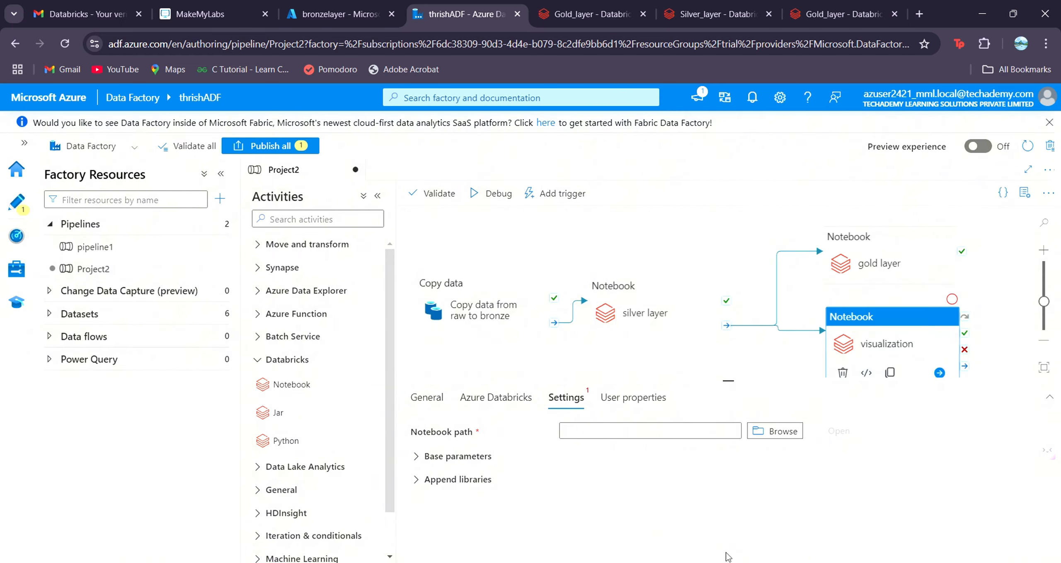
left_click(781, 434)
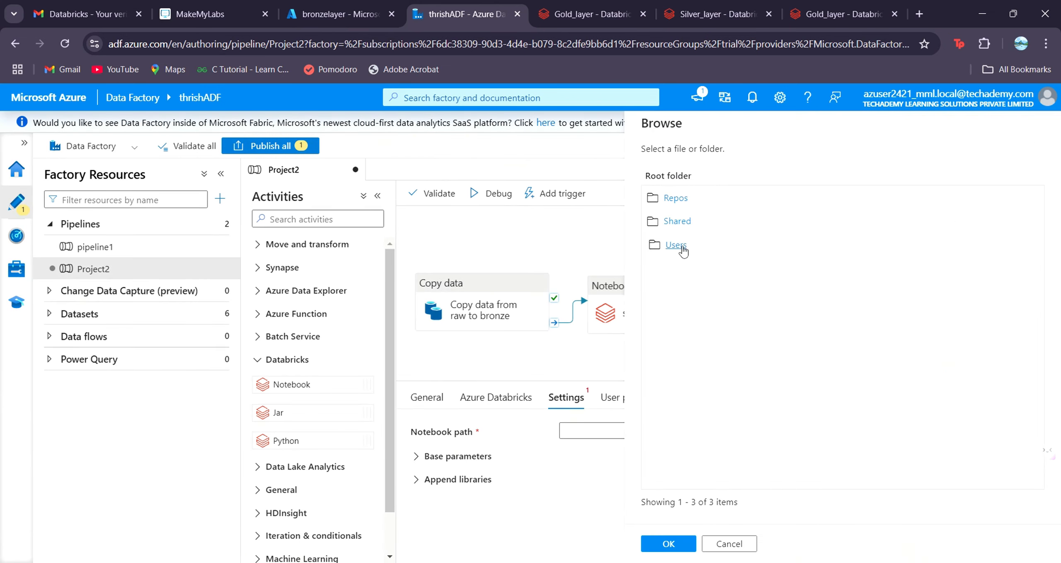
double_click(678, 246)
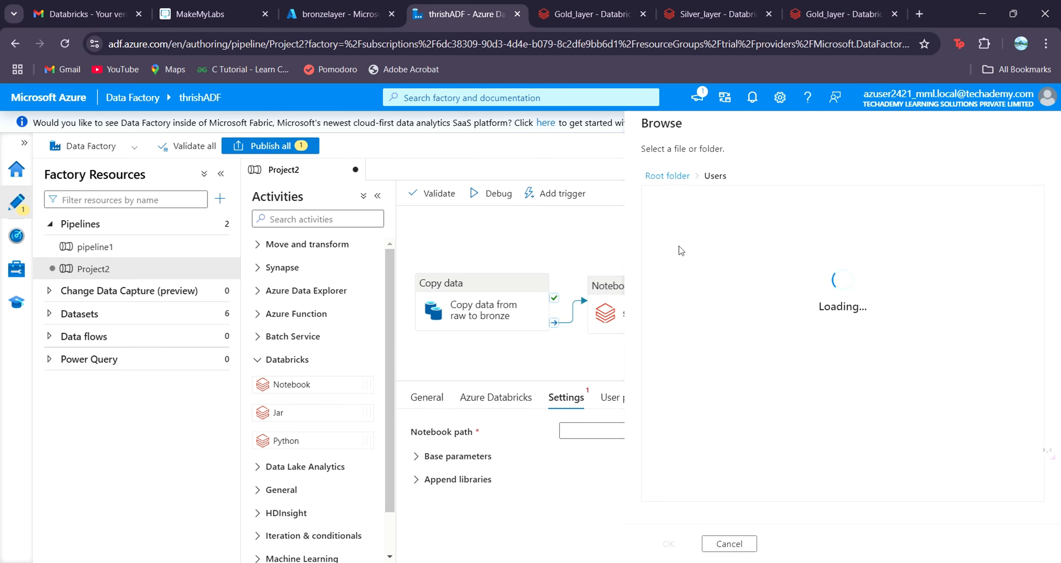
left_click(699, 202)
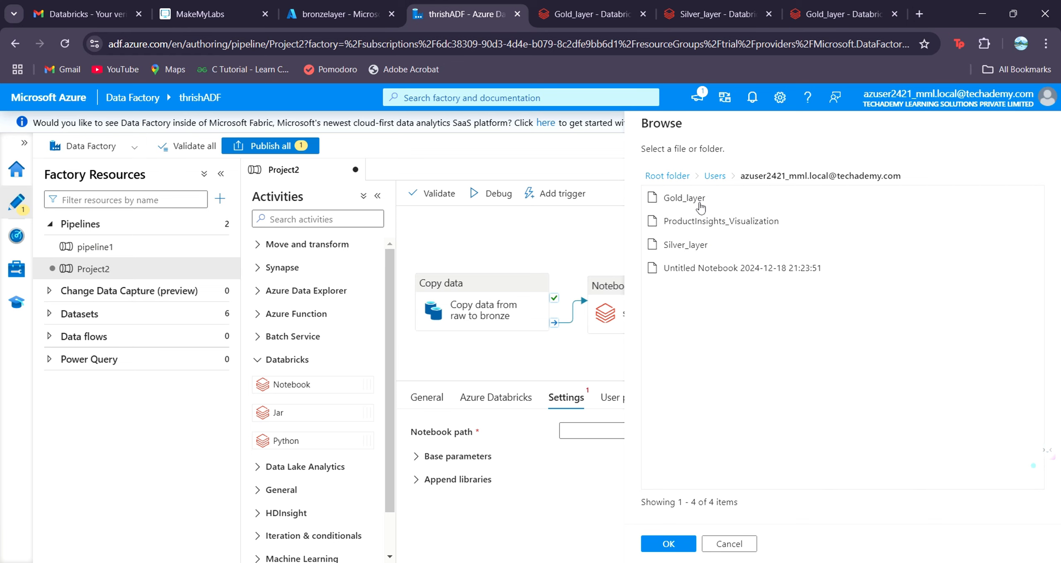
double_click(704, 222)
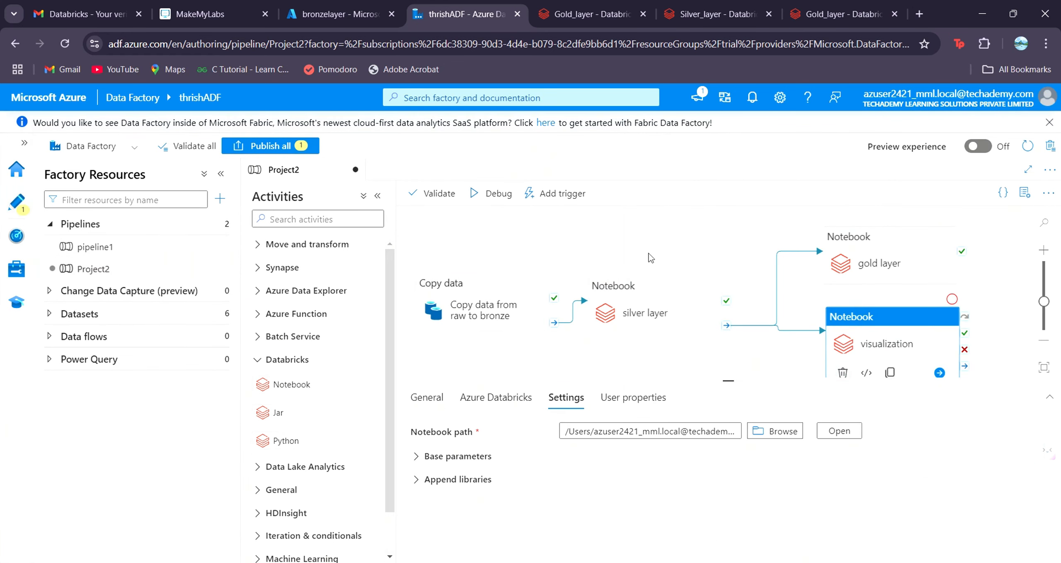
Publish the pending Project2 changes and trigger the pipeline to run now.
left_click(287, 149)
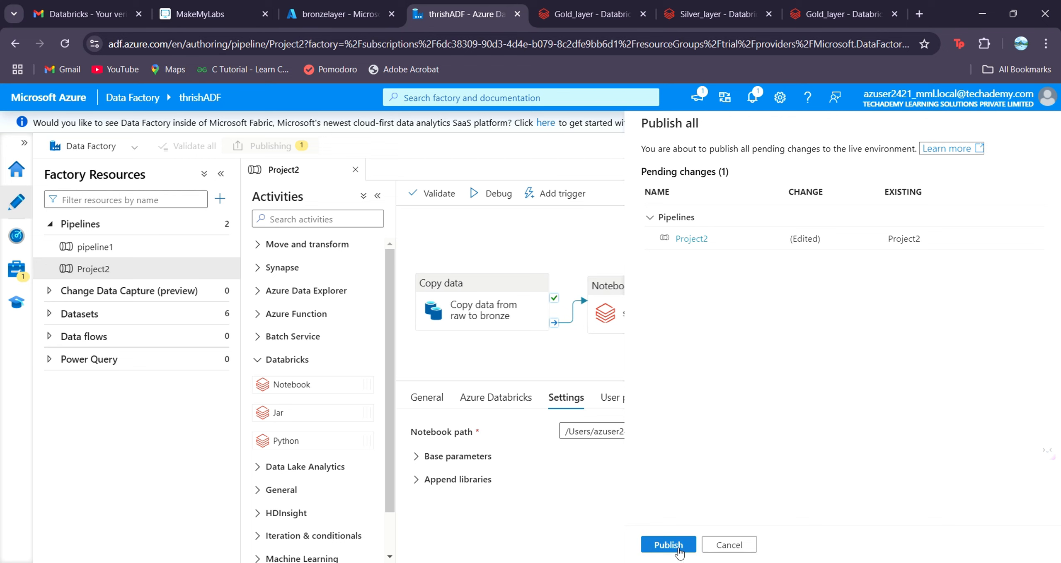
left_click(668, 545)
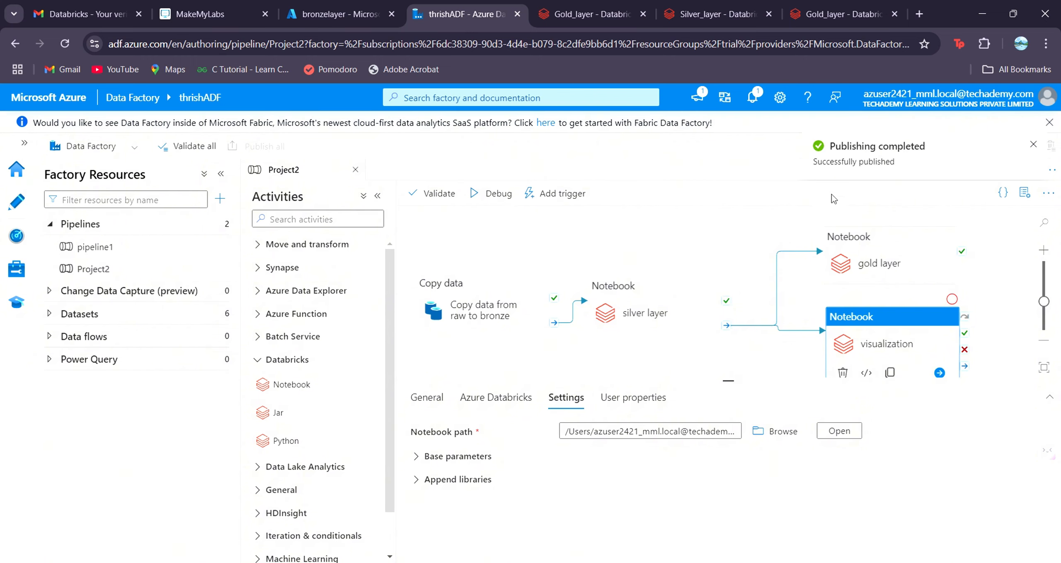
left_click(556, 248)
left_click(569, 201)
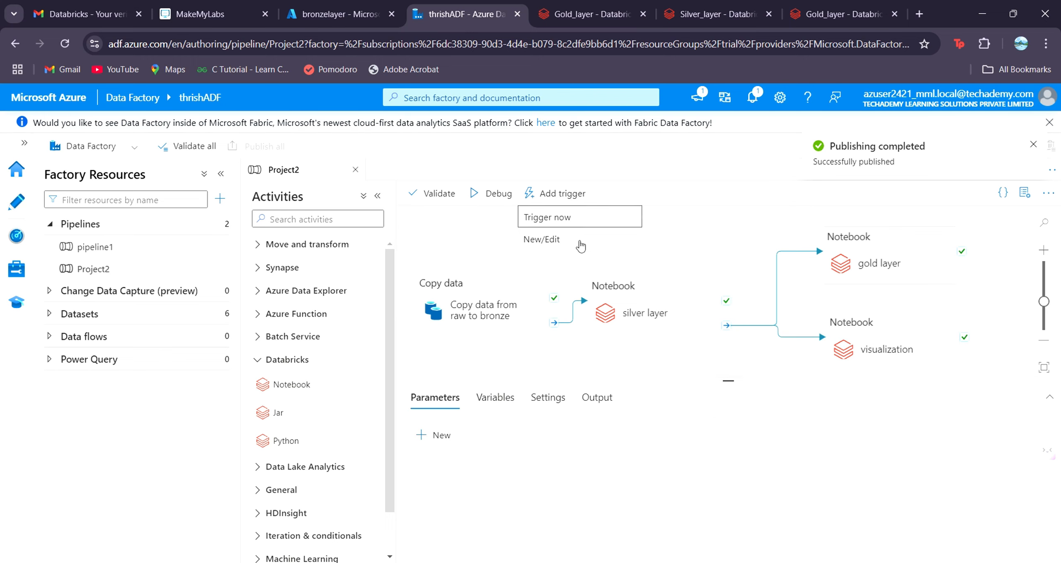
left_click(567, 220)
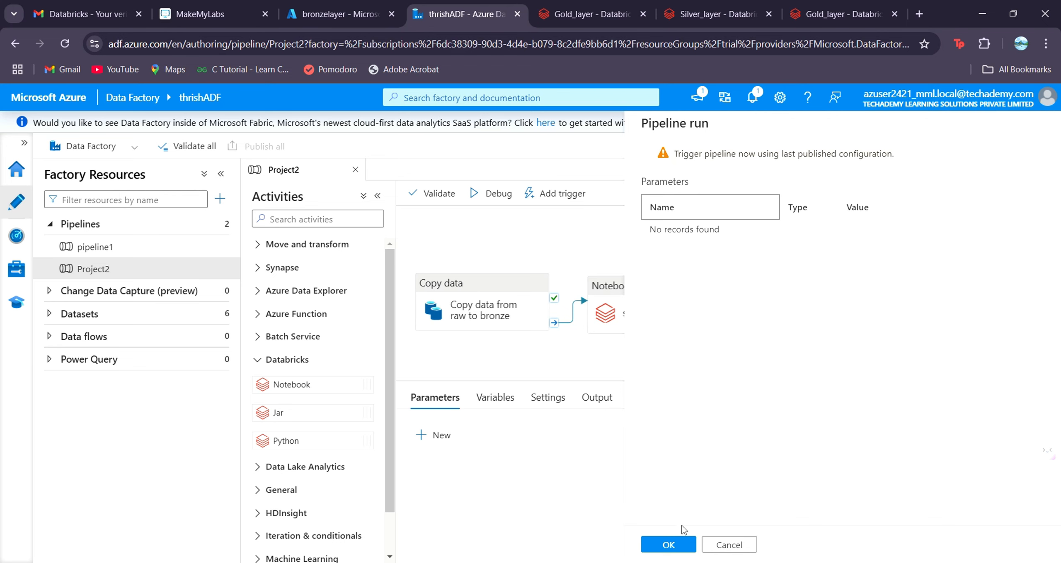
left_click(669, 544)
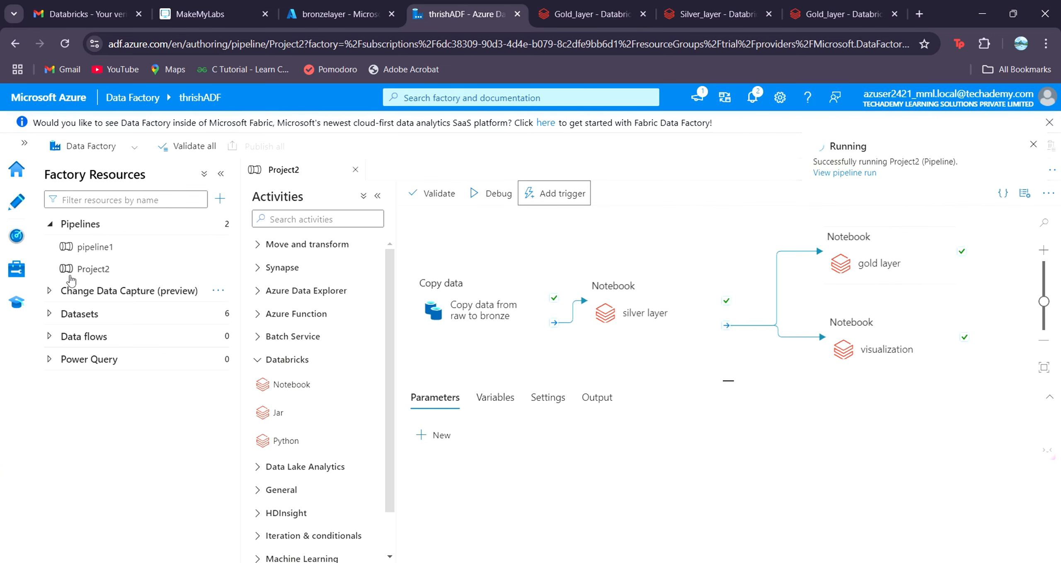
Check the Project2 pipeline runs in the Data Factory monitor, and switch to Databricks to refresh its job runs list.
left_click(16, 236)
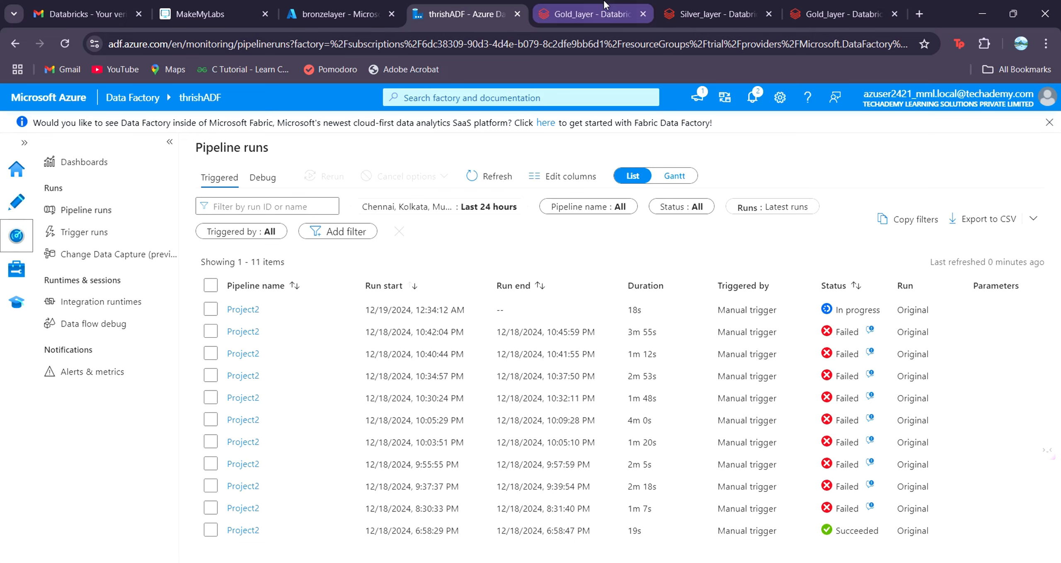
left_click(585, 23)
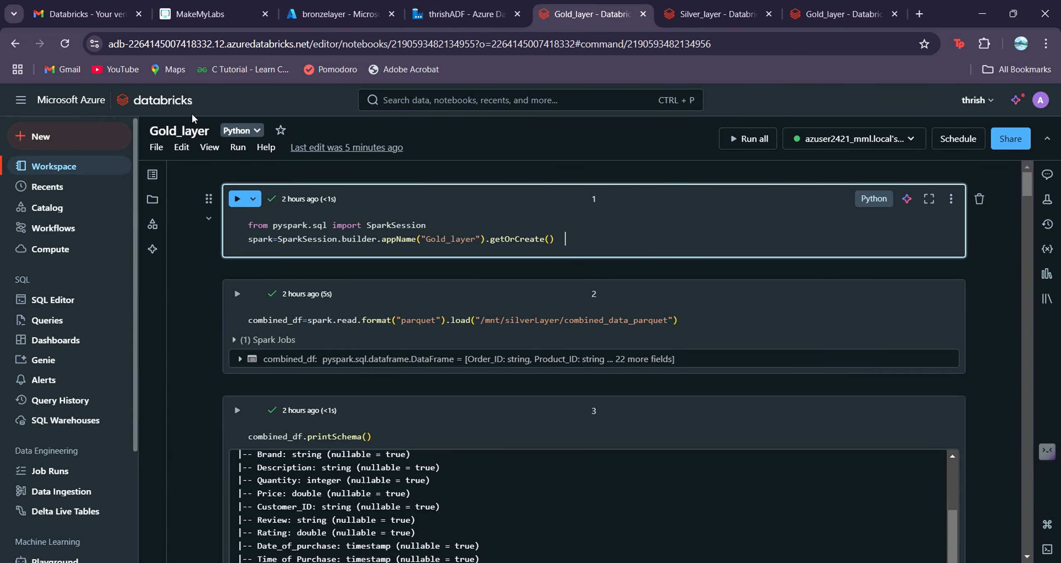
left_click(65, 472)
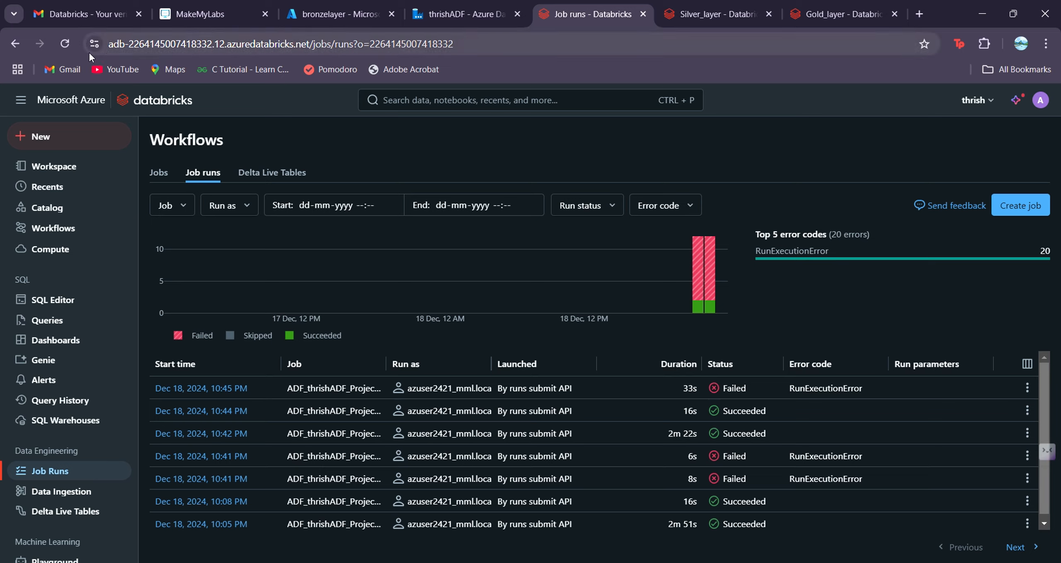
left_click(64, 44)
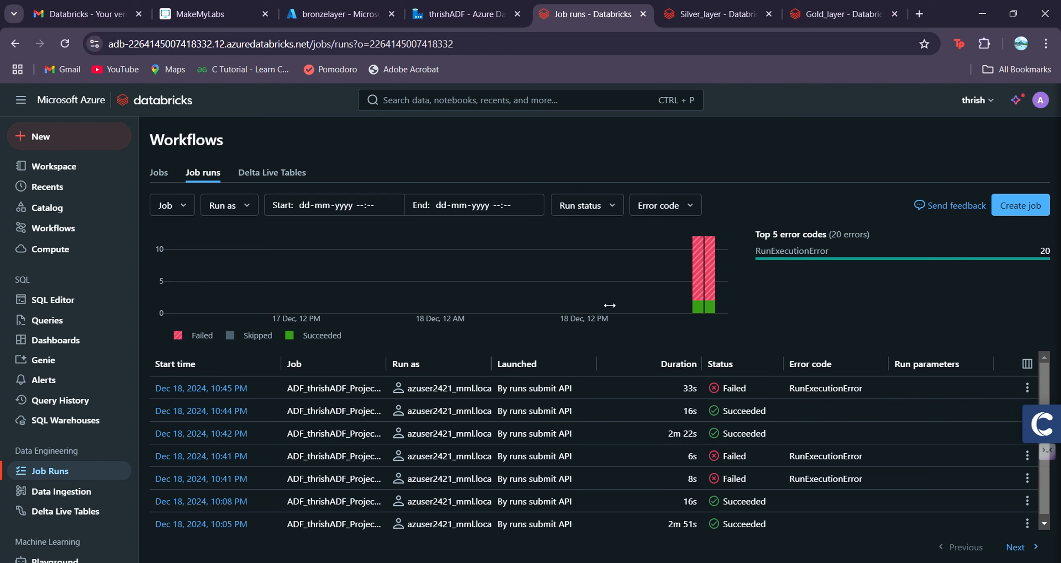
left_click(64, 44)
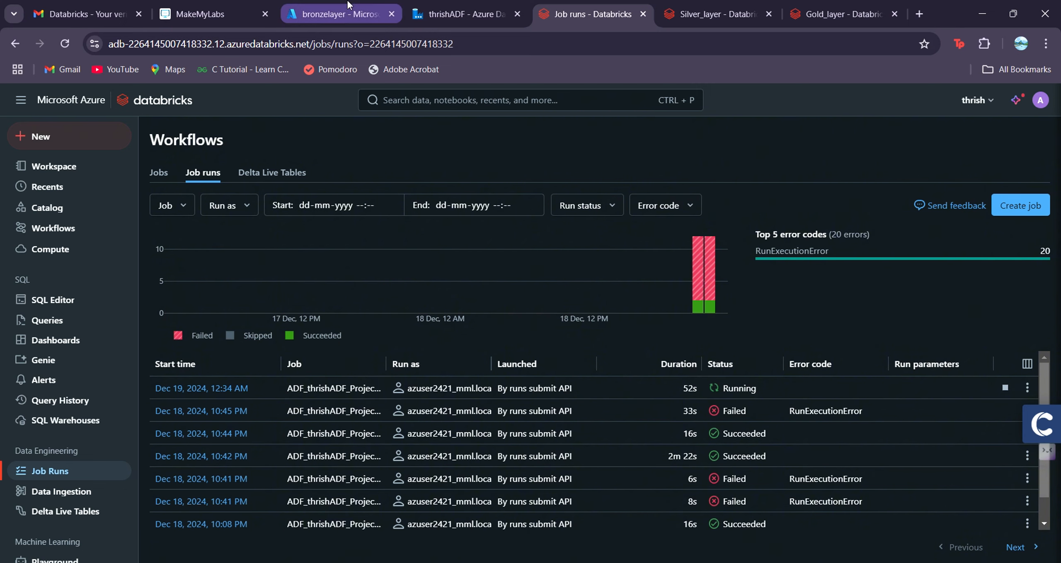
Check the contents of the silverlayer container in the thrishstorage account, and return to the Databricks job runs.
left_click(462, 14)
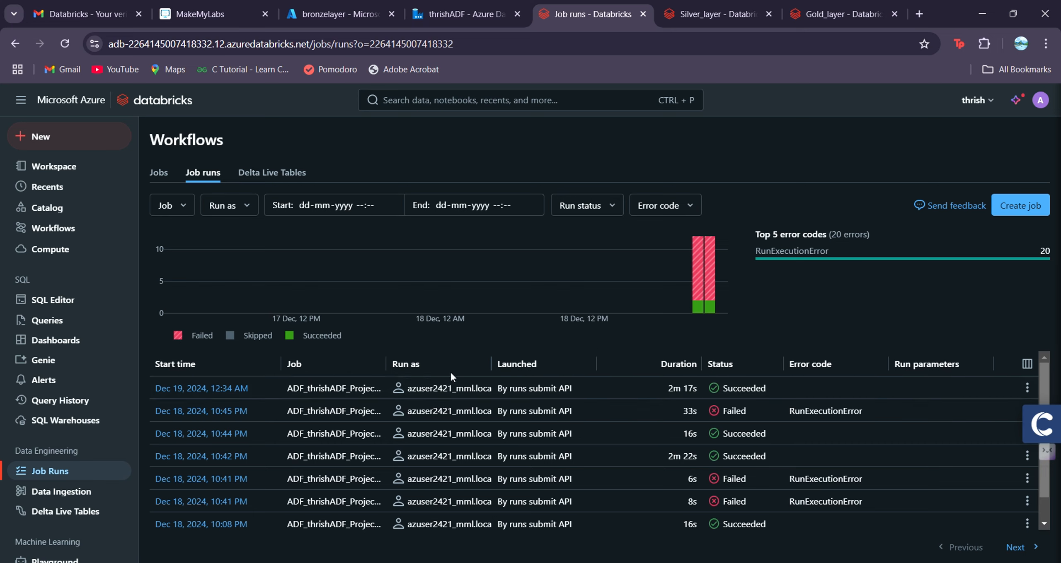
left_click(340, 13)
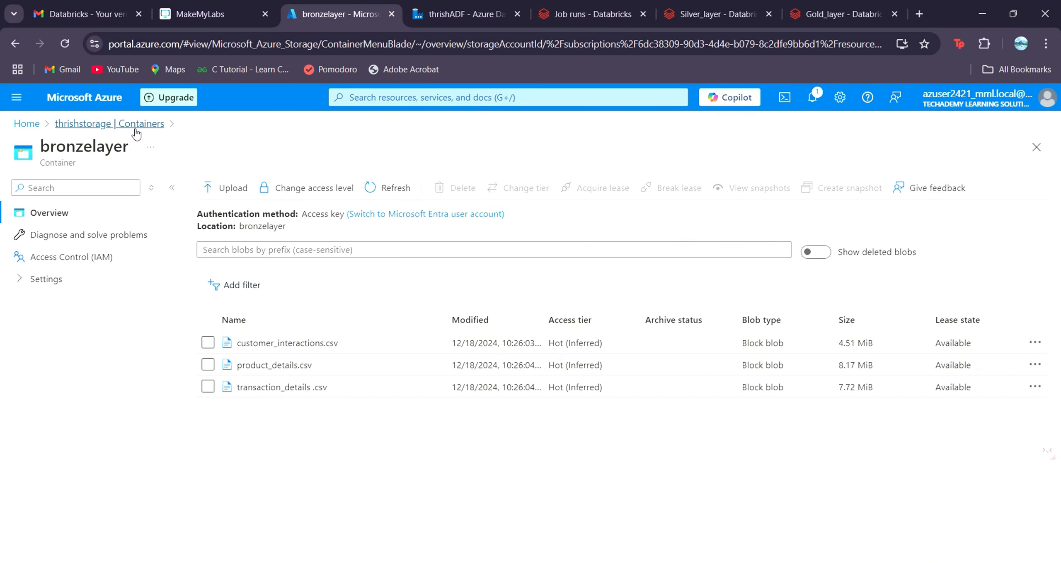
left_click(136, 124)
left_click(236, 415)
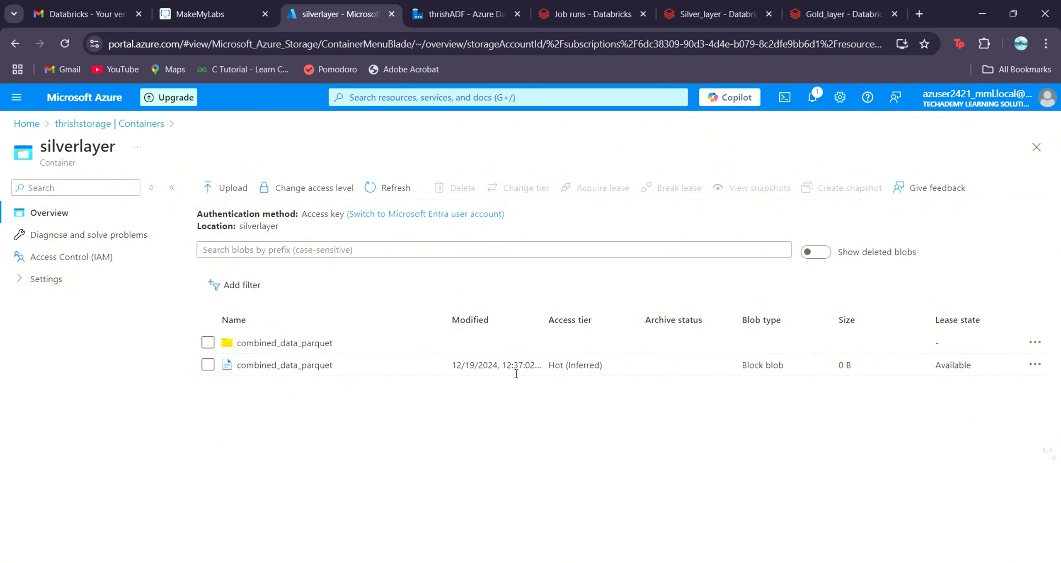
left_click(592, 15)
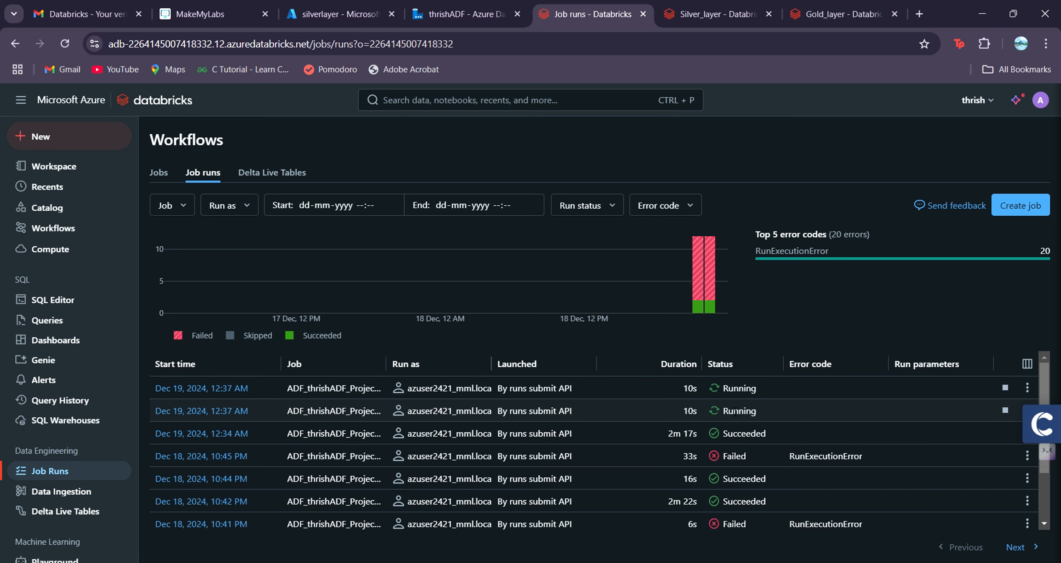
Review the pipeline runs and the Project2 pipeline canvas in Data Factory, and check the Databricks job runs again.
left_click(447, 7)
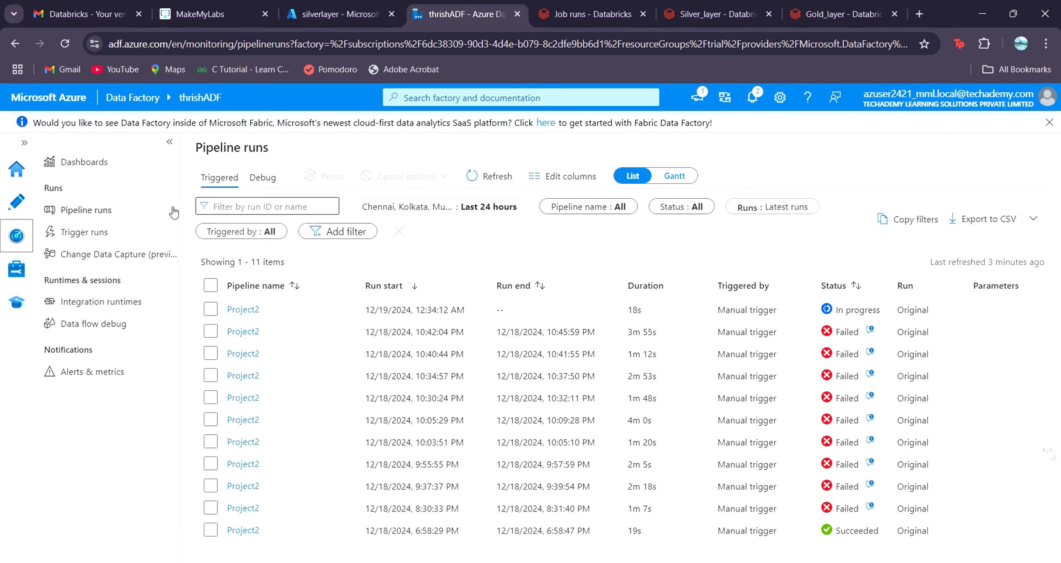
left_click(51, 212)
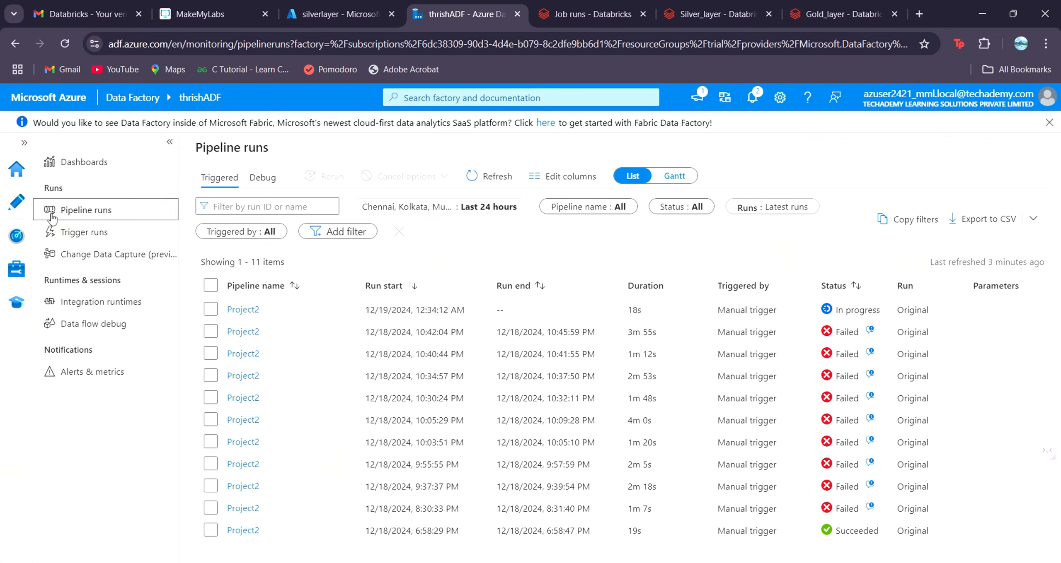
left_click(28, 212)
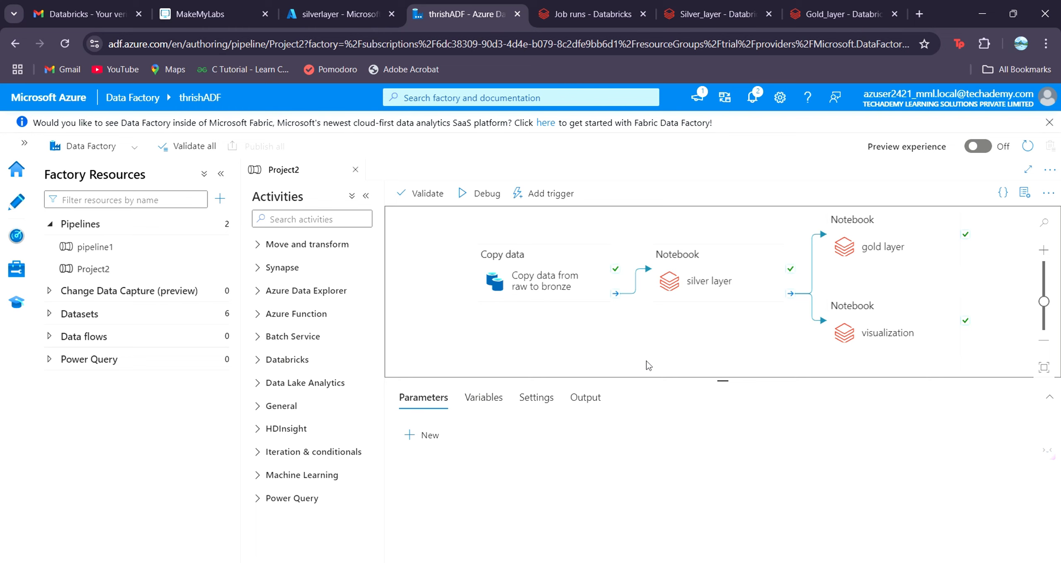
left_click(591, 5)
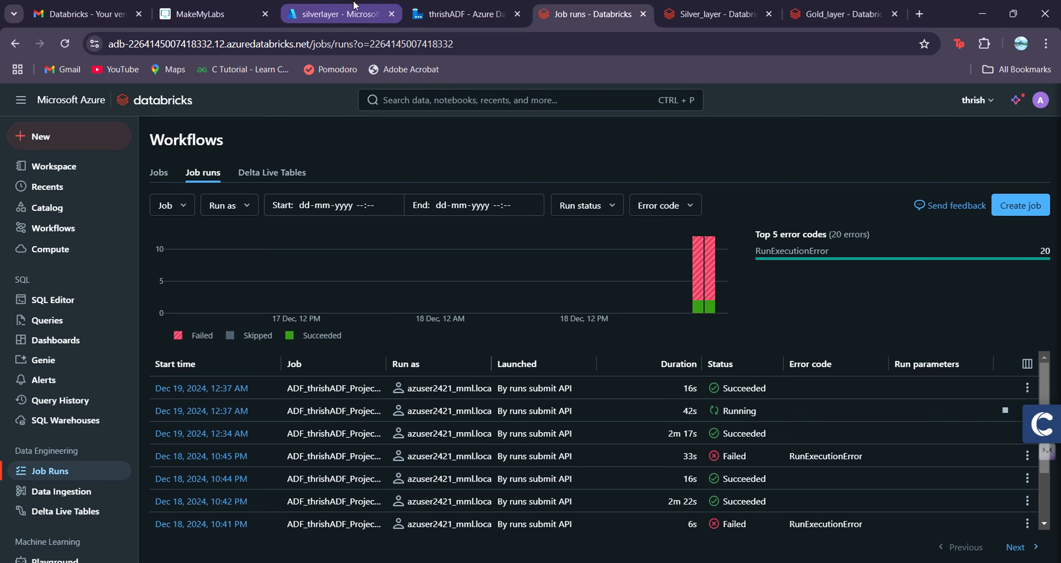
Inspect and refresh the goldlayer container's contents in thrishstorage, checking the status of the Databricks job runs alongside.
left_click(335, 14)
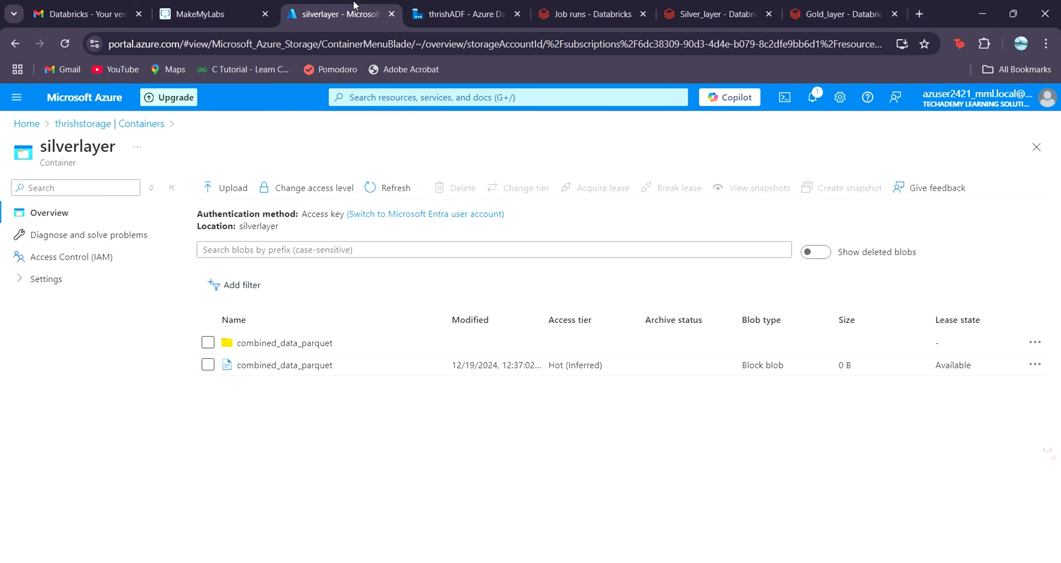
left_click(150, 125)
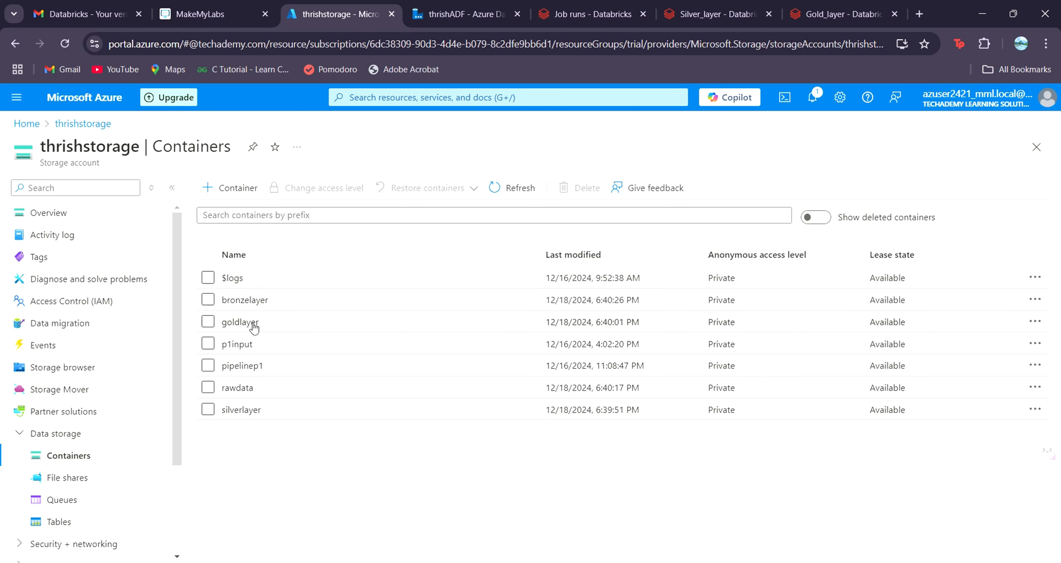
left_click(240, 323)
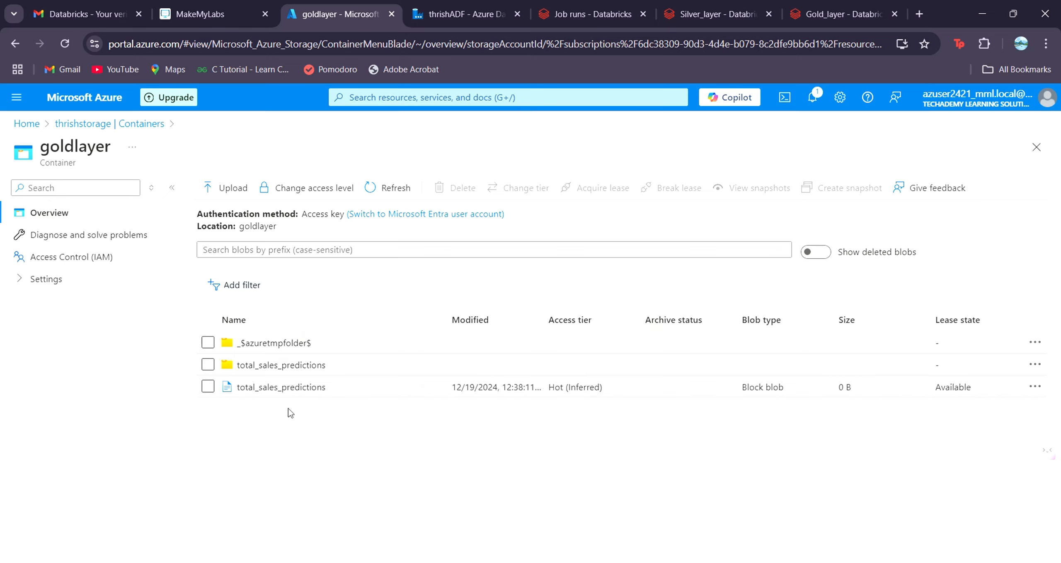
left_click(583, 18)
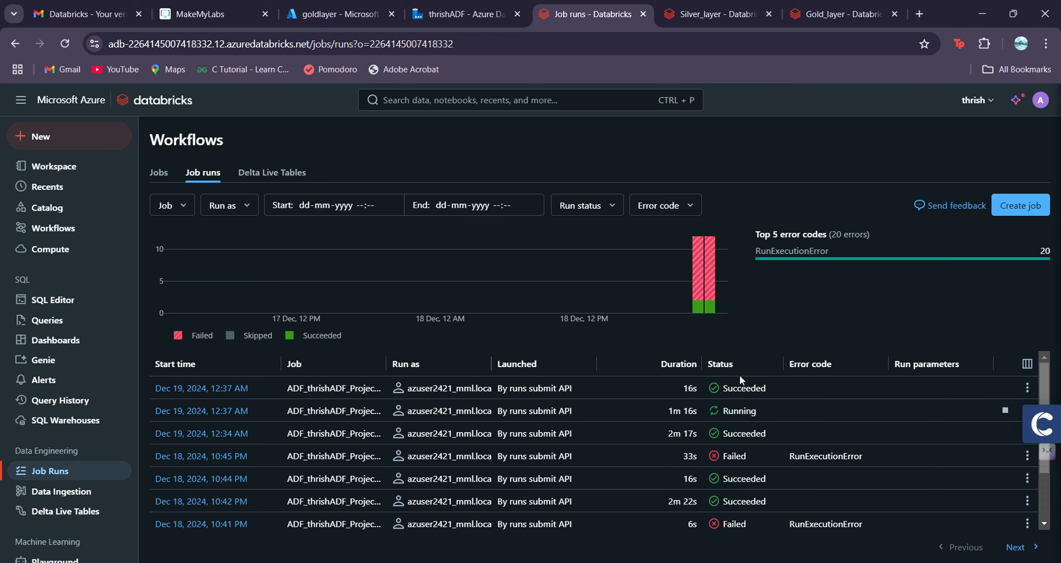
left_click(335, 13)
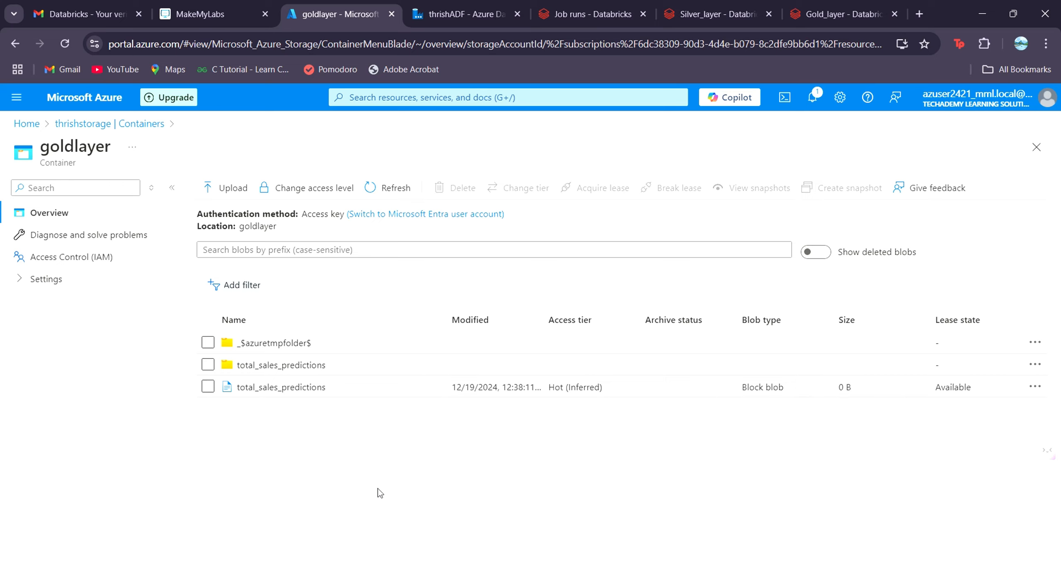
left_click(394, 187)
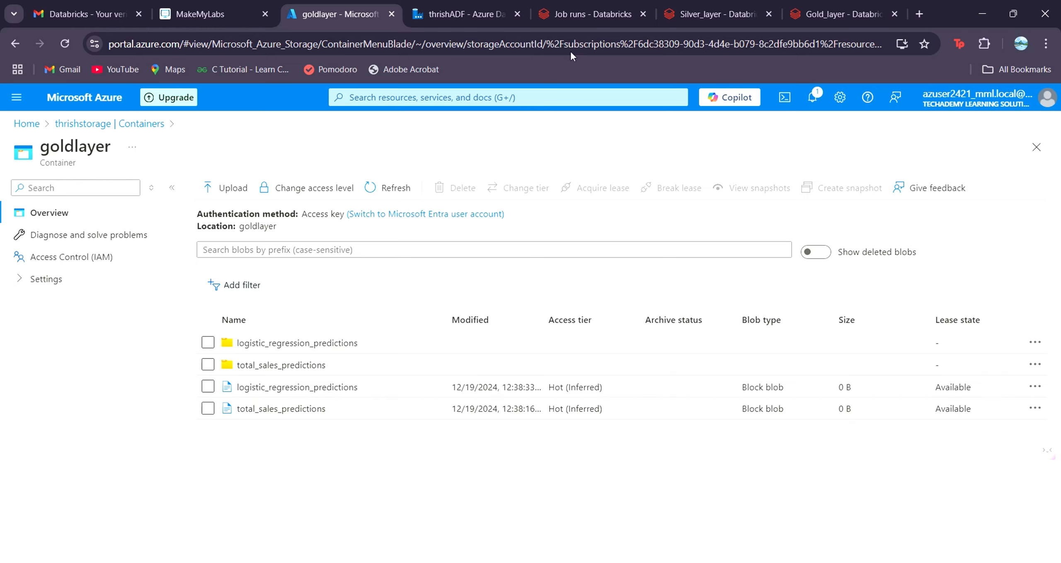
left_click(561, 14)
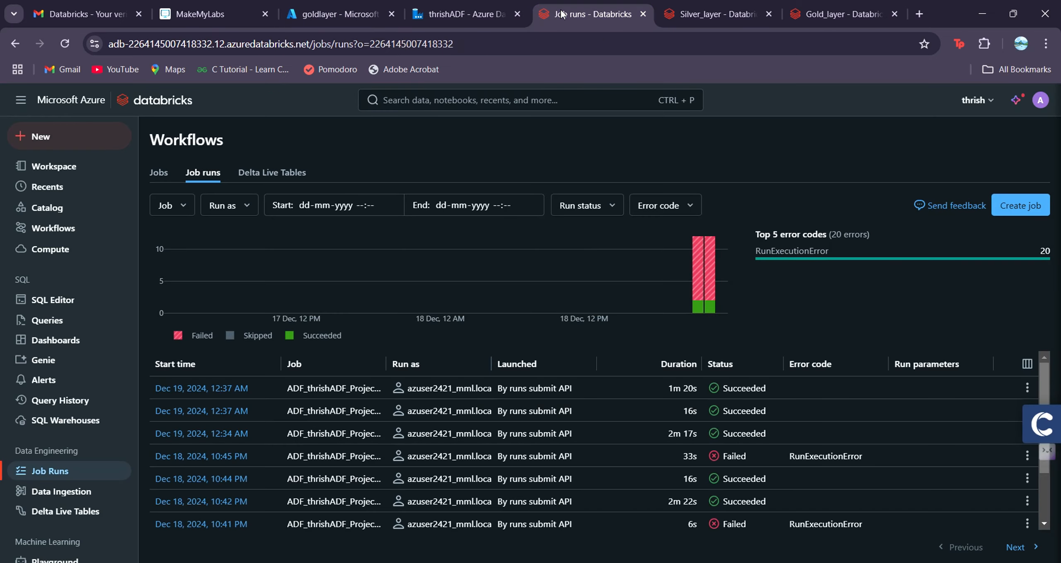
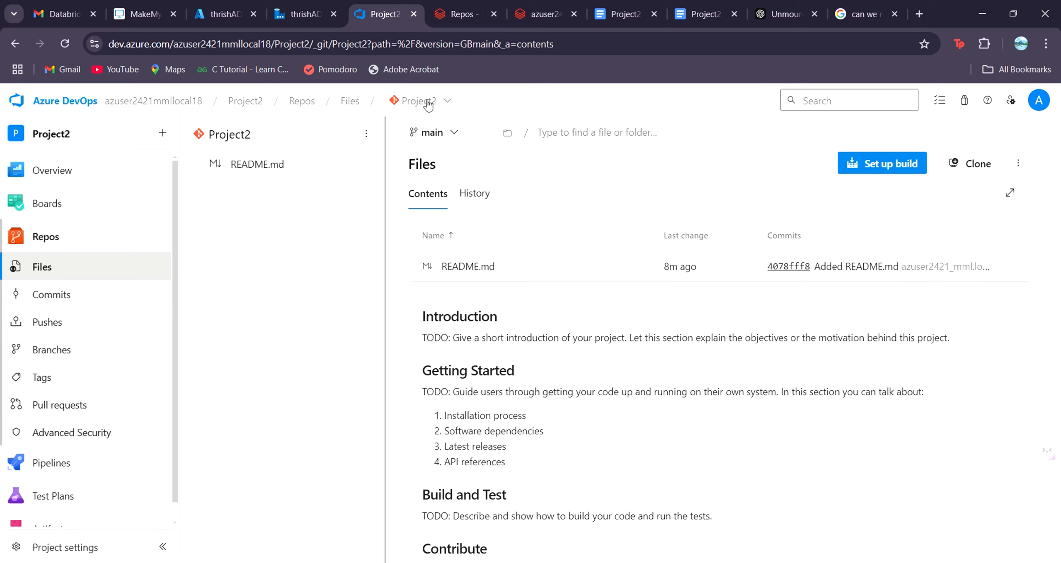
View the branches of the Project2 repository in Azure DevOps, and switch to Databricks to inspect the Project2 Git folder.
left_click(455, 135)
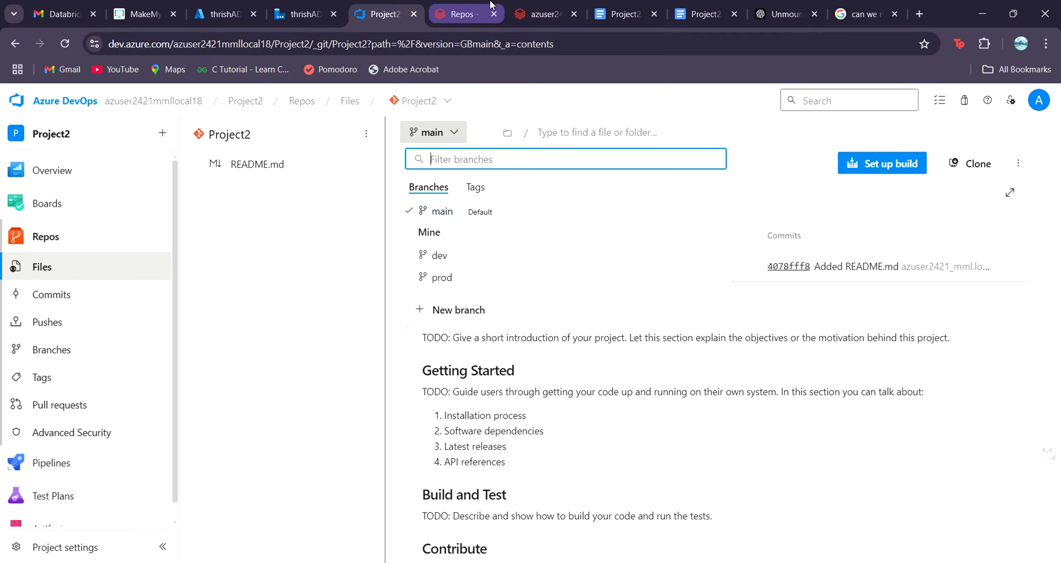
left_click(519, 8)
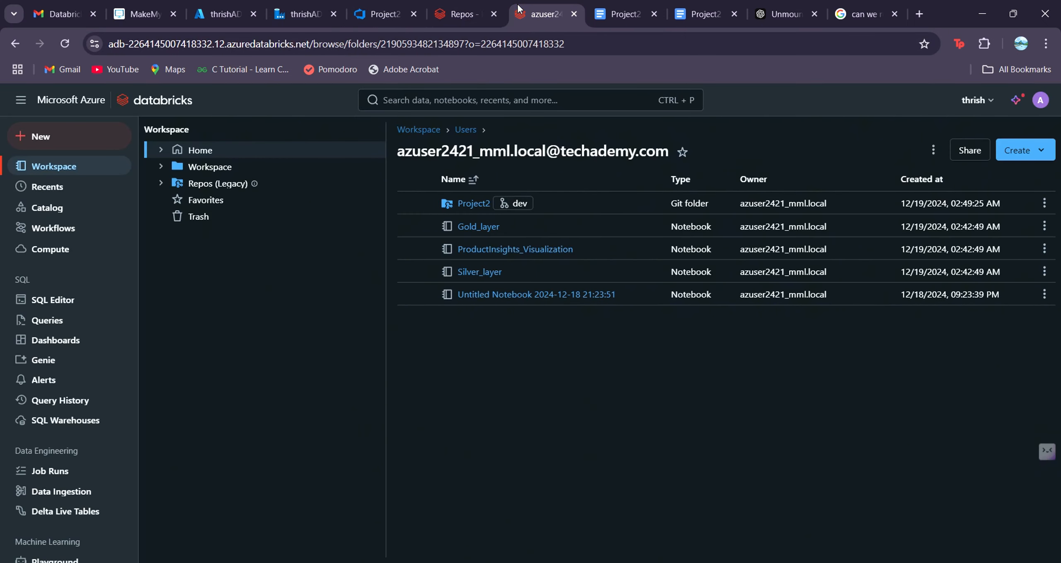
left_click(477, 203)
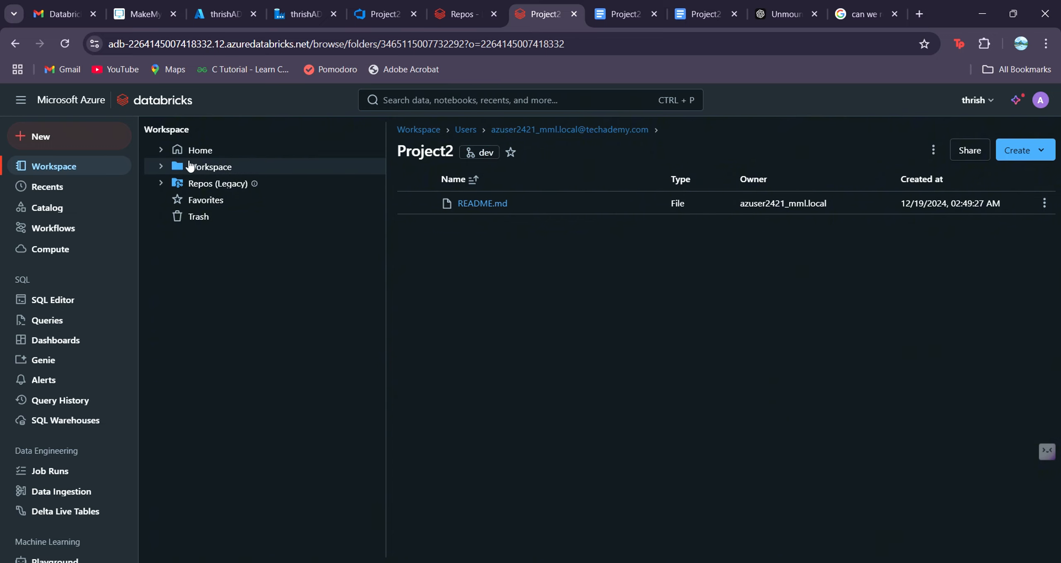
Move the Gold_layer, ProductInsights_Visualization and Silver_layer notebooks from the account's home folder into the Project2 Git folder.
left_click(535, 131)
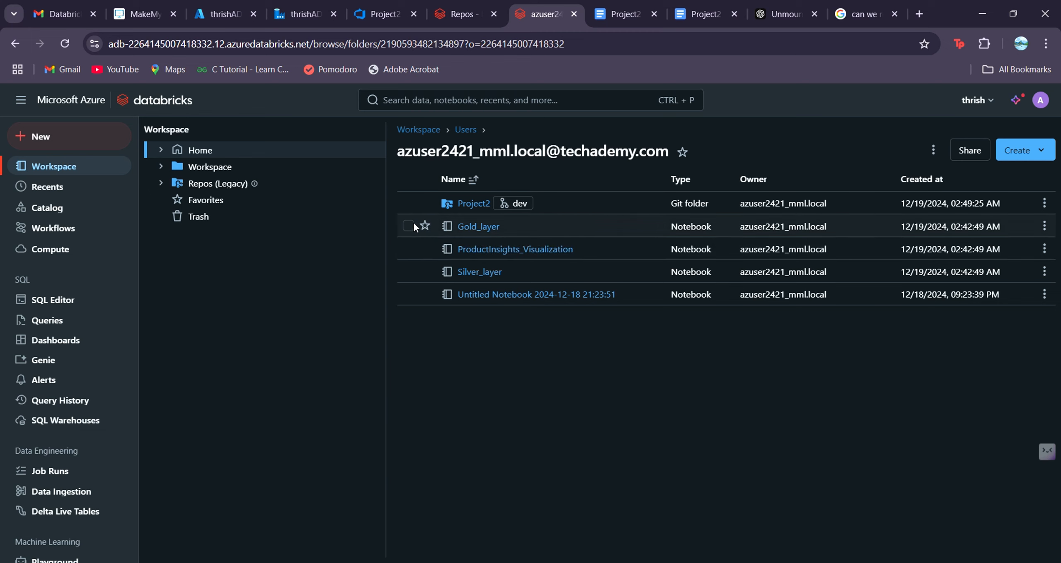
left_click(409, 227)
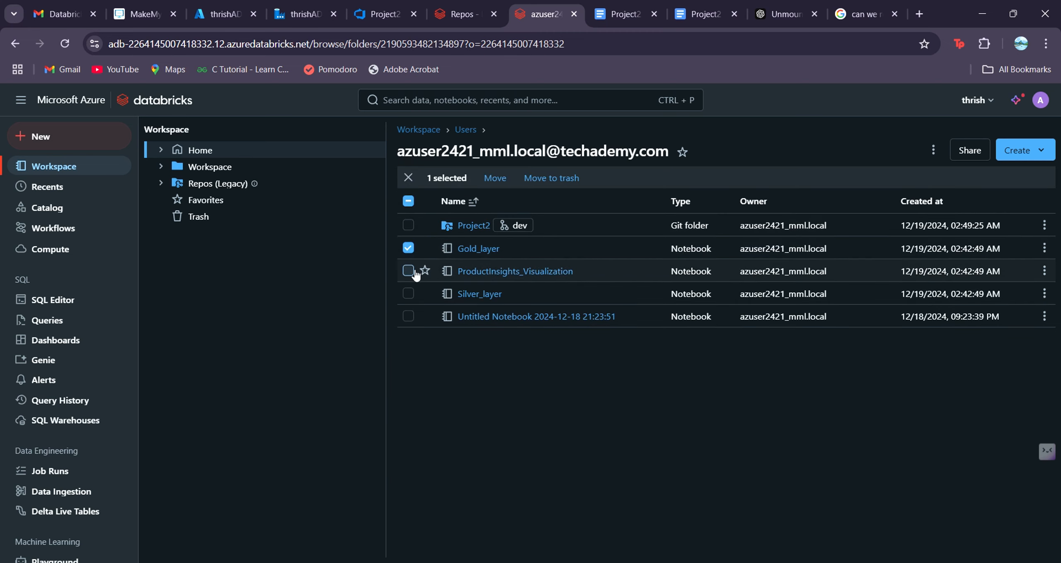
left_click(409, 272)
left_click(408, 294)
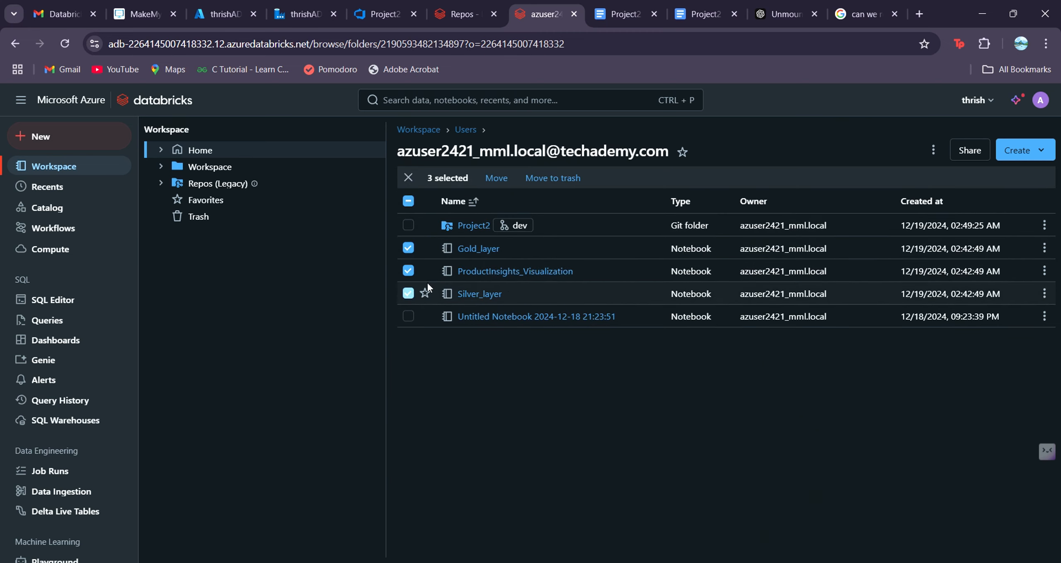
left_click(495, 186)
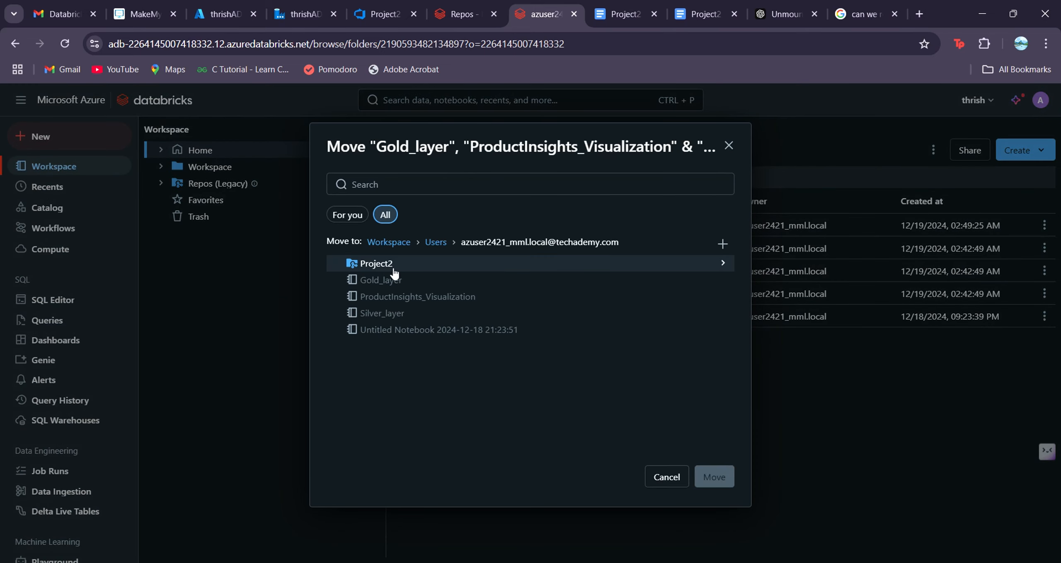
left_click(390, 270)
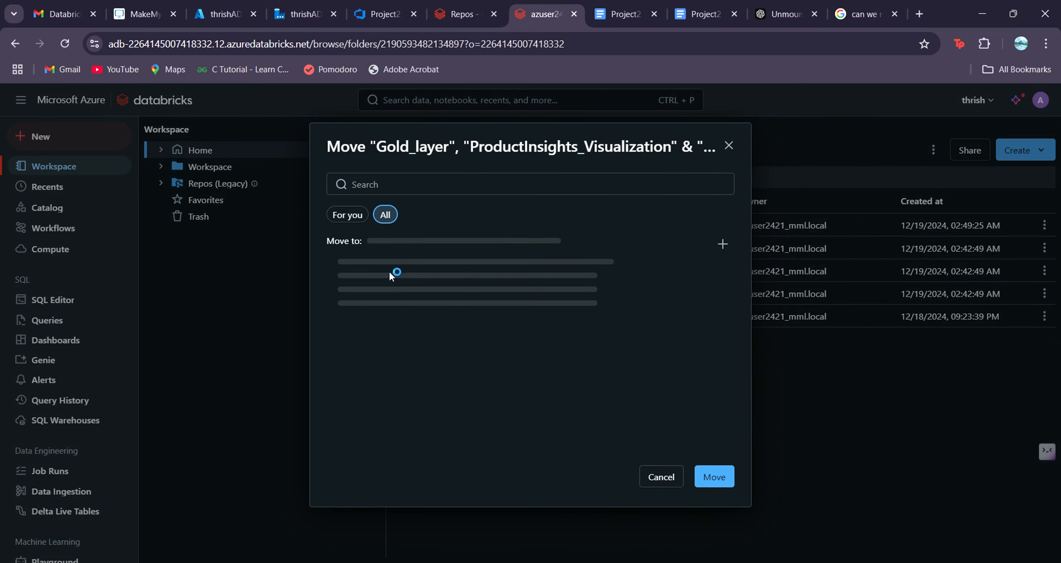
left_click(715, 478)
left_click(719, 353)
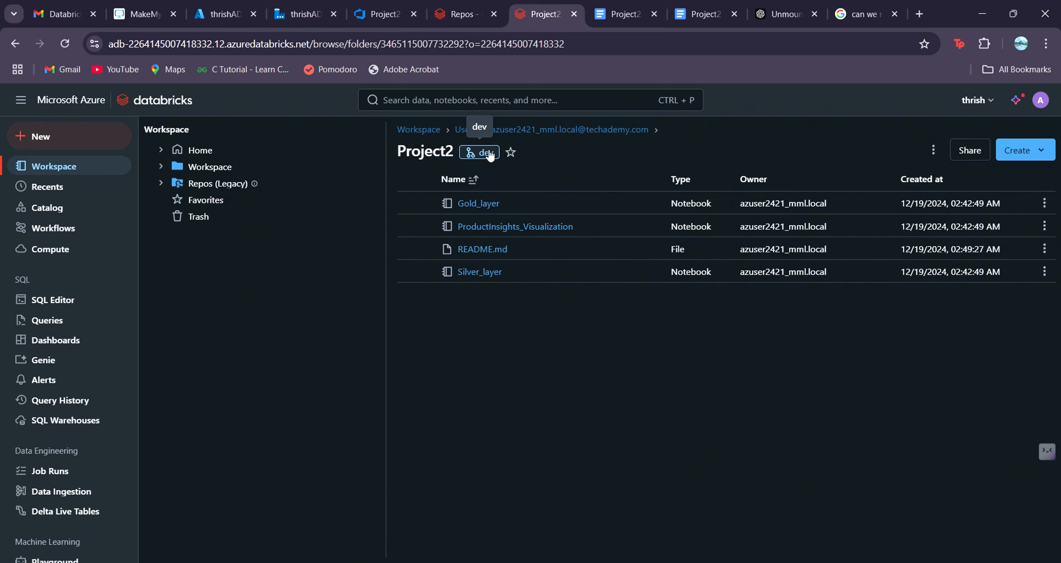
Pull the remote changes of the dev branch into the Project2 Git folder.
left_click(930, 154)
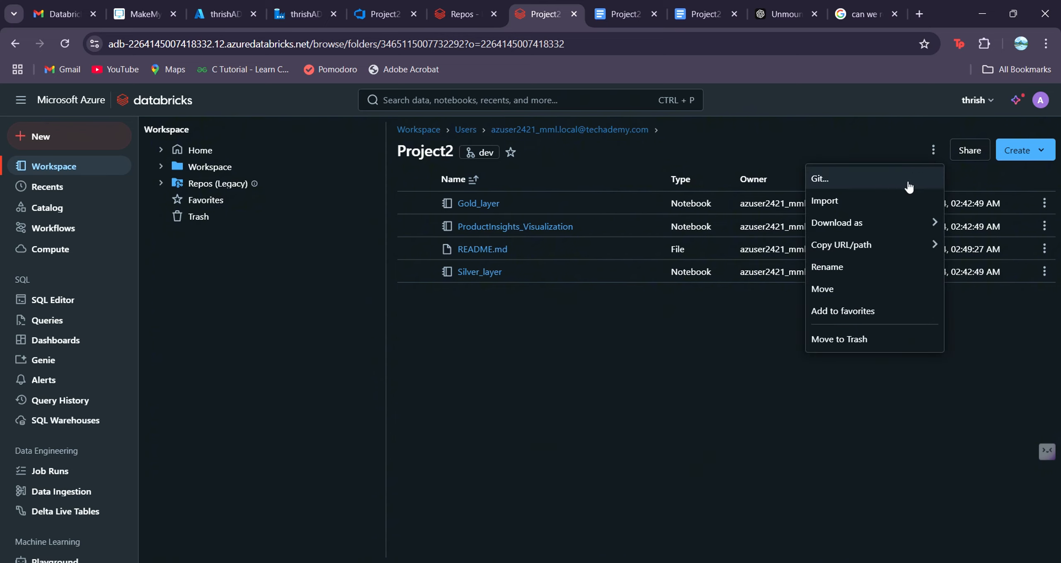
left_click(894, 180)
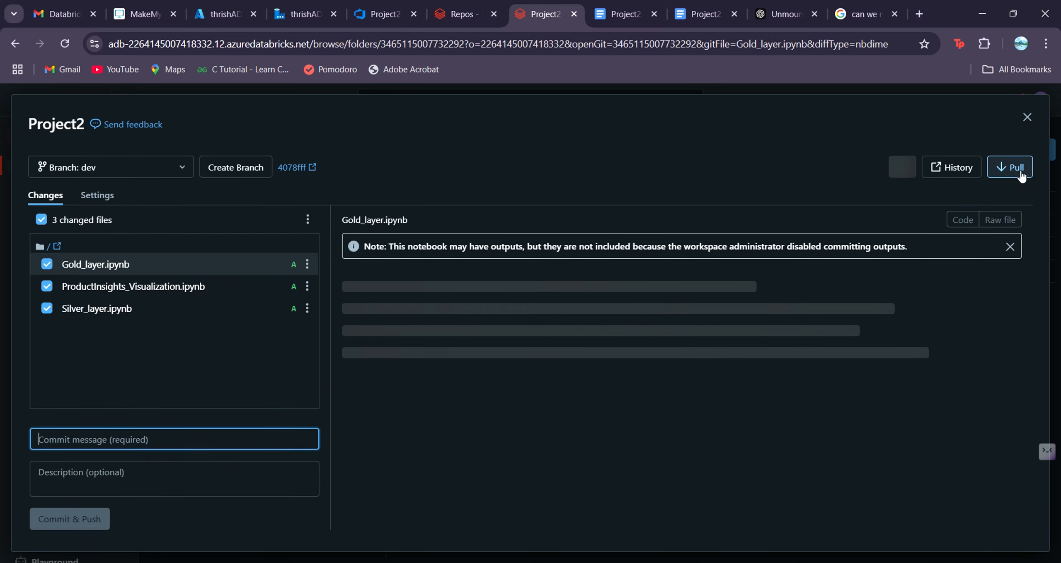
left_click(1017, 172)
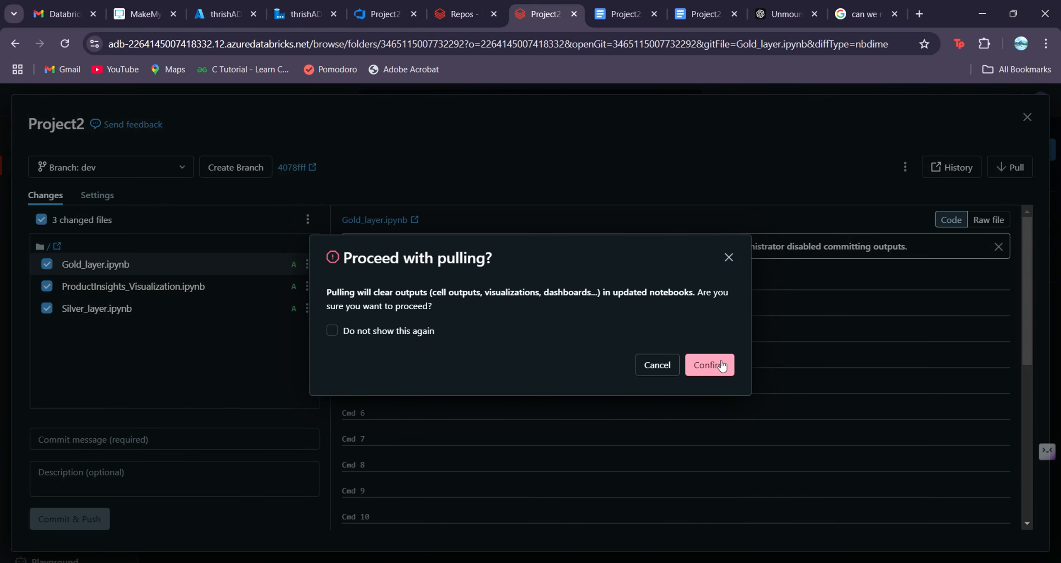
left_click(705, 363)
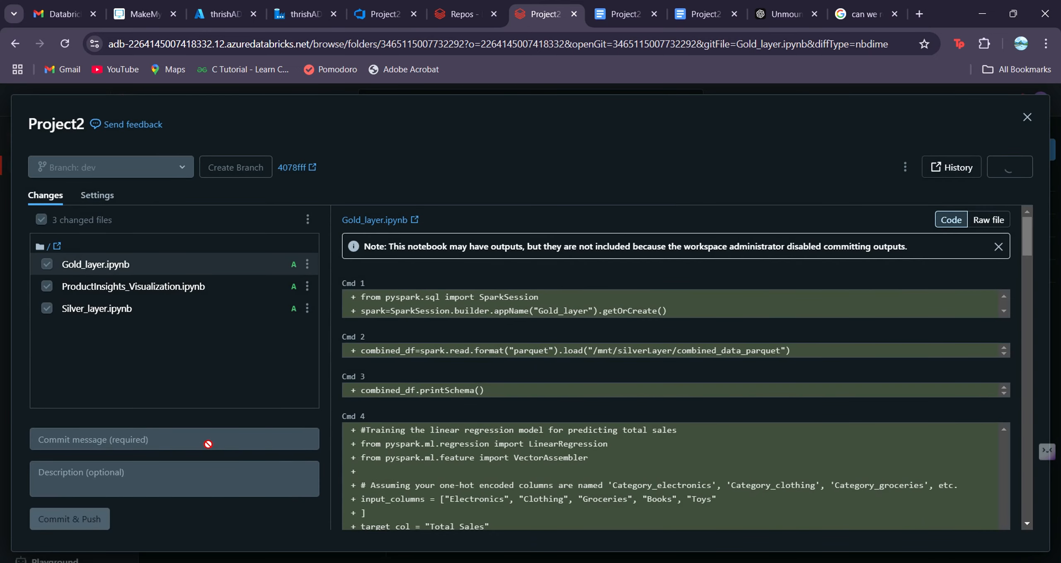
Commit and push the three changed notebooks to the dev branch with the commit message "dev".
left_click(209, 445)
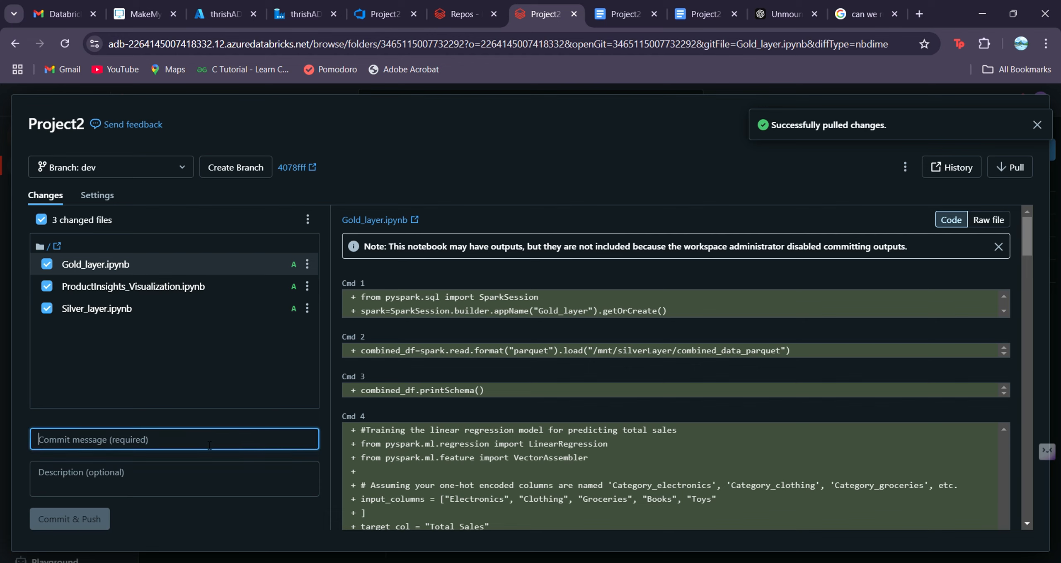
type("dev")
left_click(83, 521)
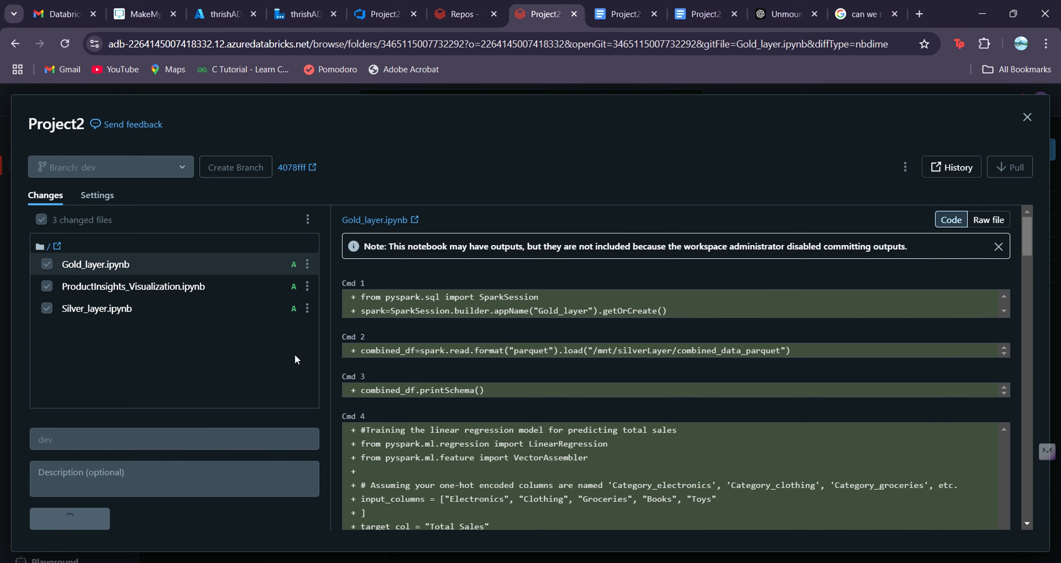
Switch to Azure DevOps and create a pull request titled "devmain" from dev into main in the Project2 repository.
left_click(397, 5)
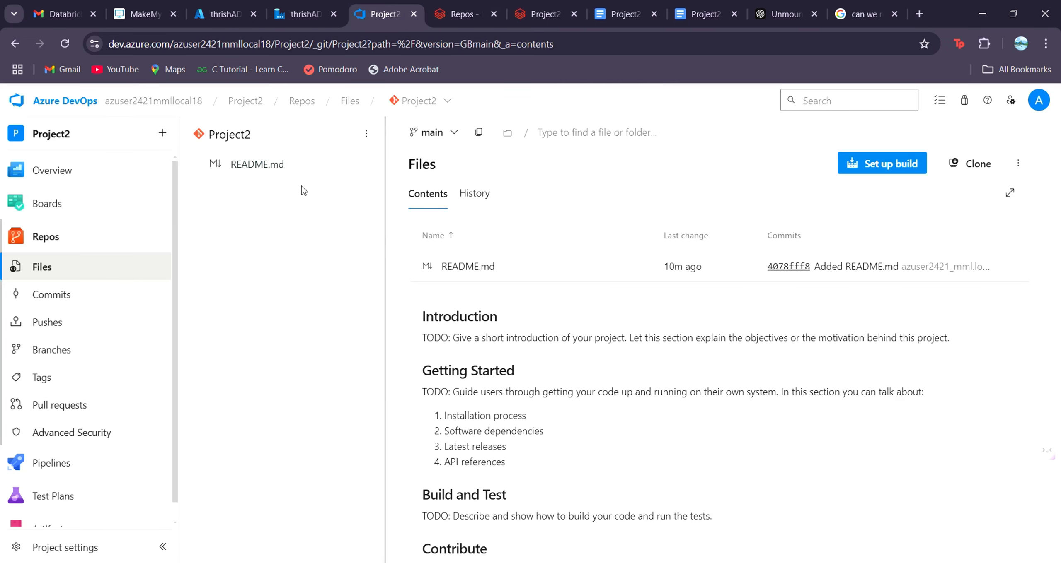
left_click(69, 53)
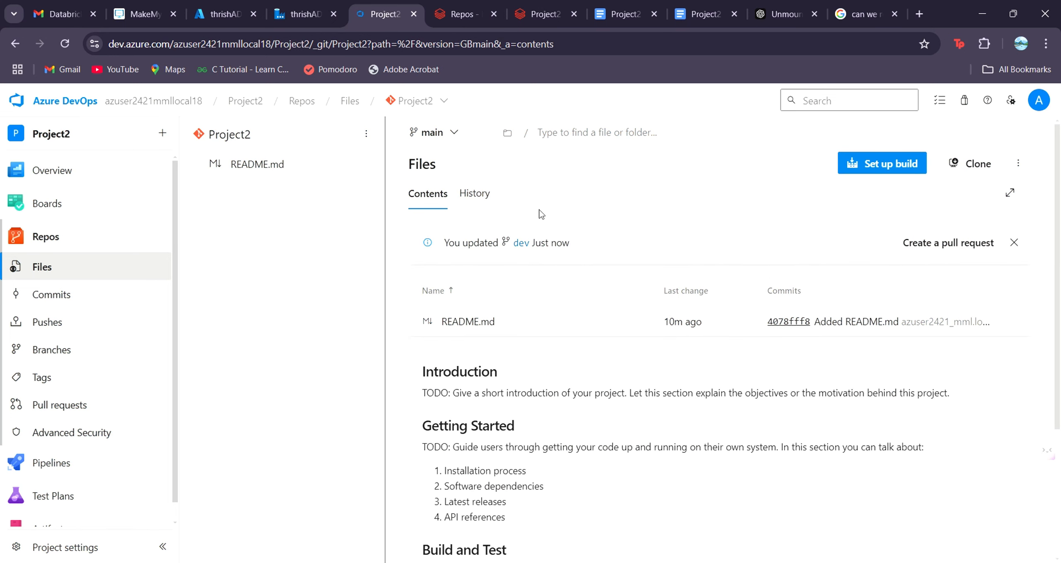
left_click(938, 253)
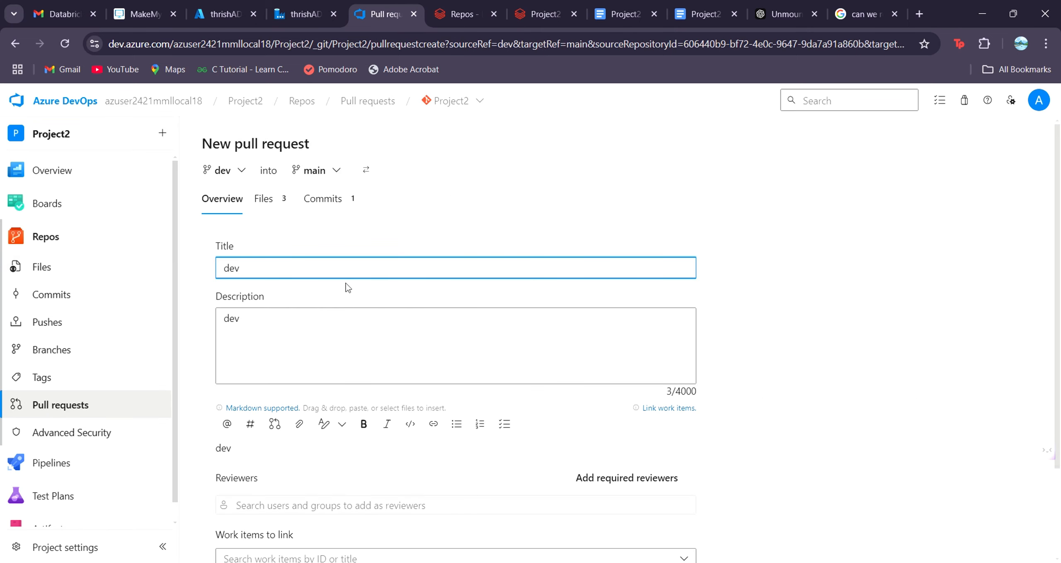
type("main")
scroll(323, 326, "down", 3)
left_click(649, 528)
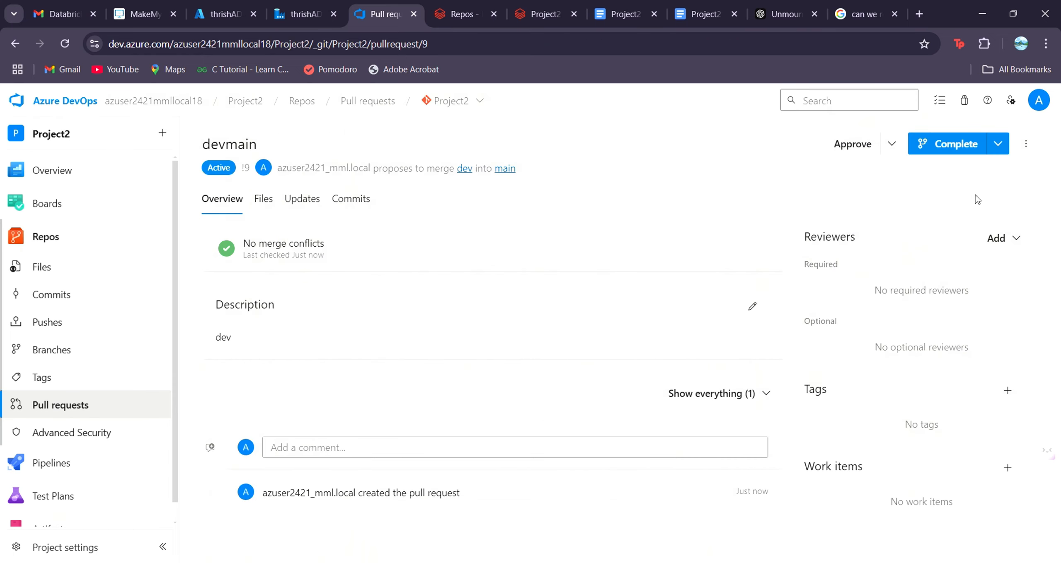
Complete the merge of the devmain pull request into main and open the Project2 repository's files.
left_click(953, 144)
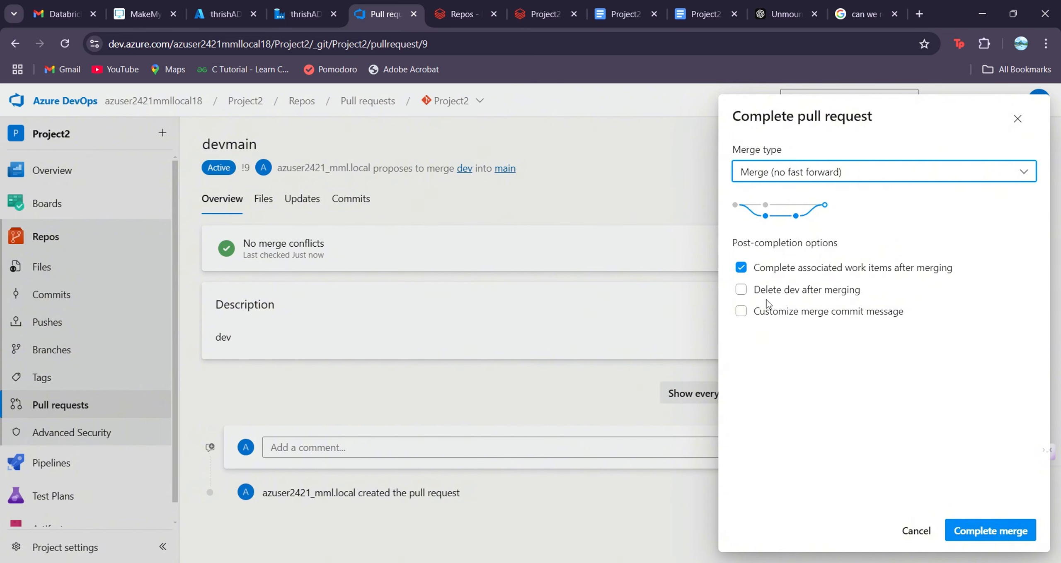
left_click(986, 531)
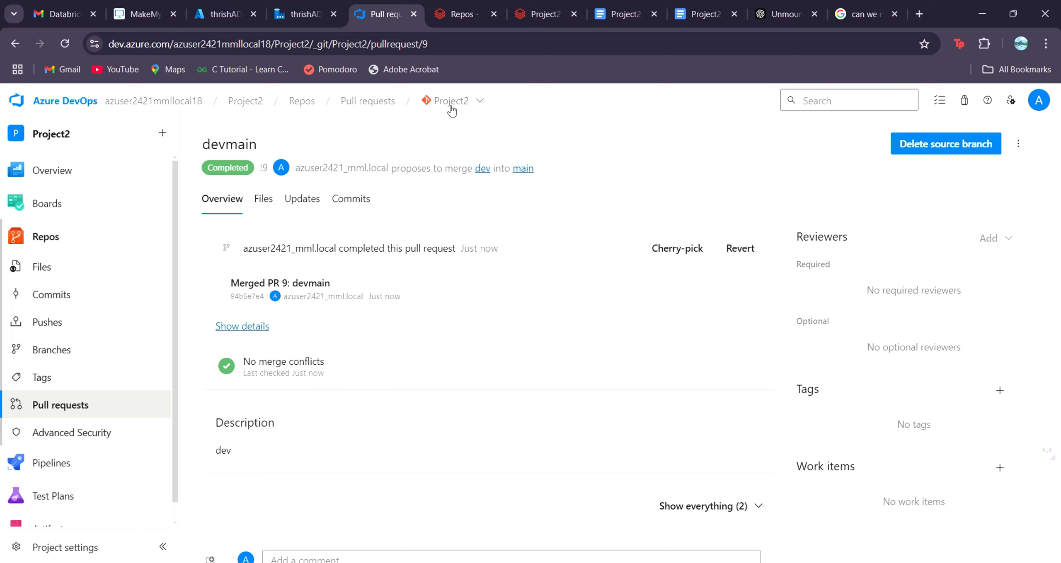
left_click(83, 239)
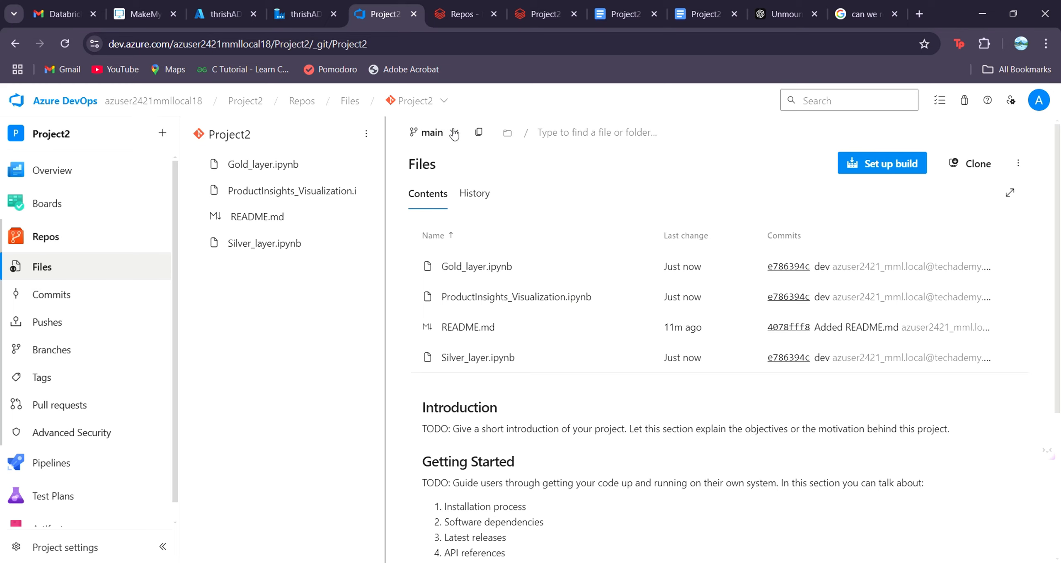
Switch to Databricks and create a folder named "release" directly under the Workspace root.
left_click(460, 14)
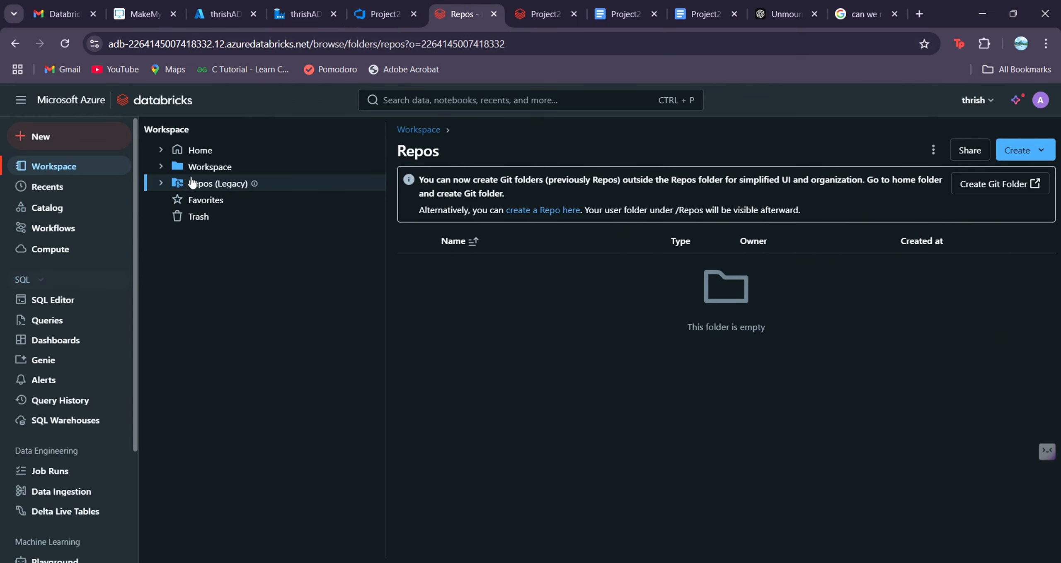
left_click(181, 170)
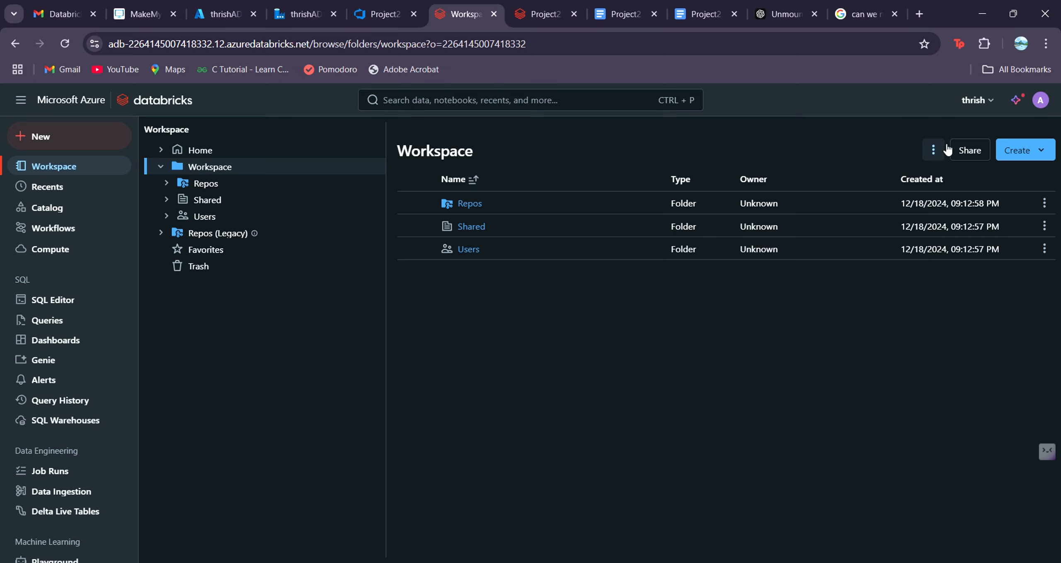
left_click(1022, 159)
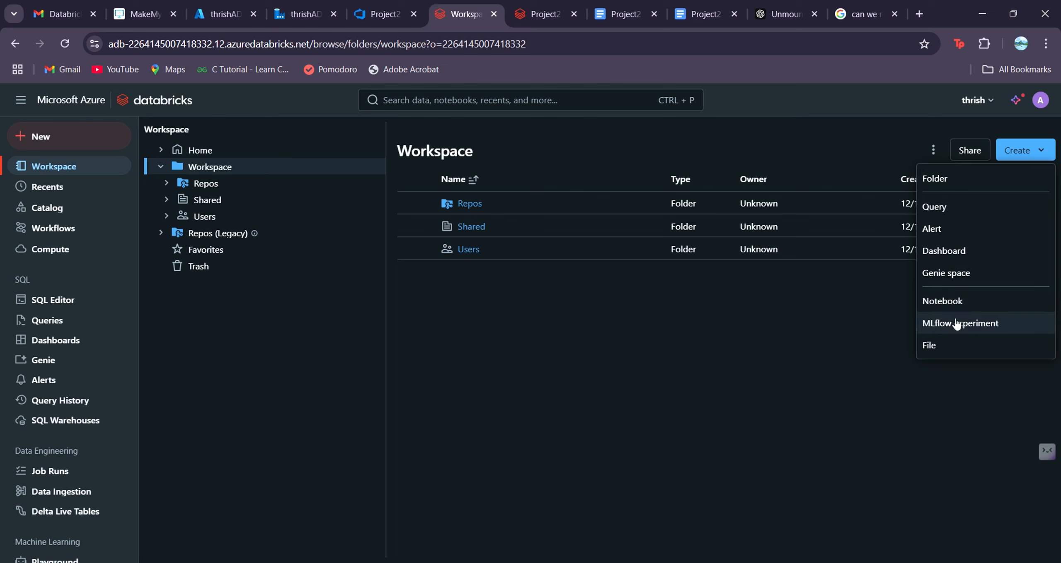
left_click(943, 182)
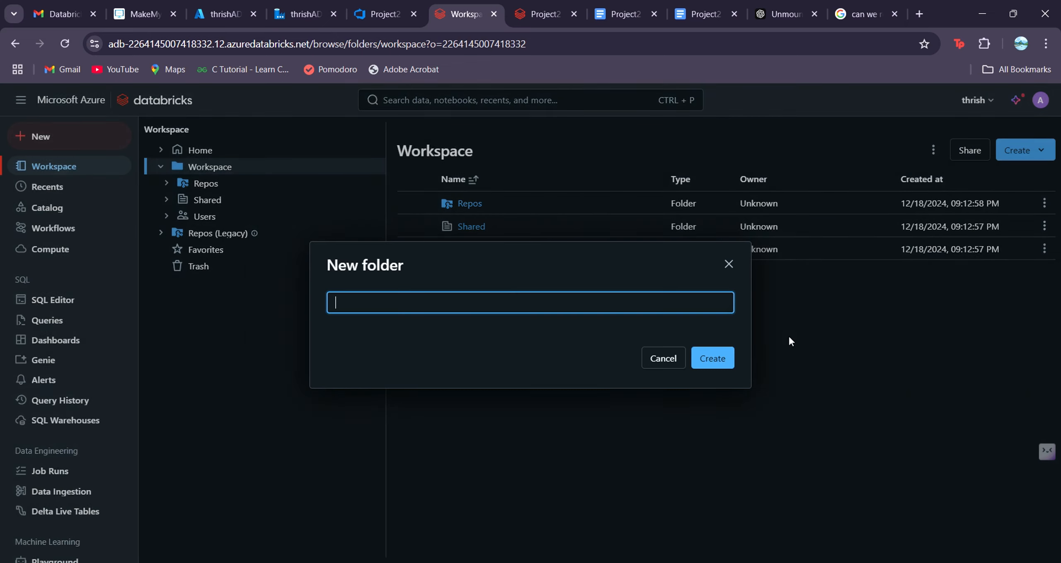
type("release")
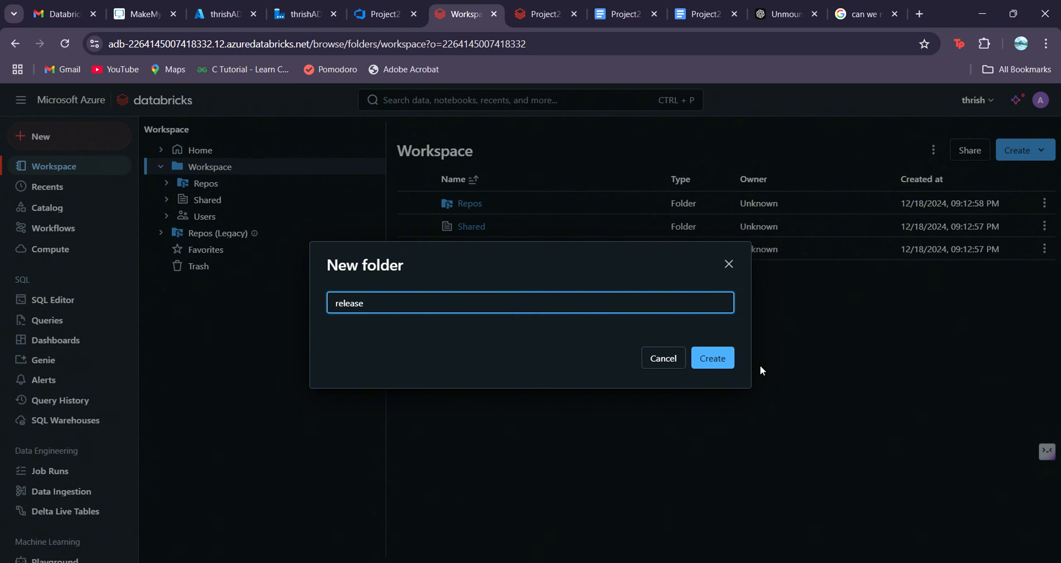
left_click(714, 359)
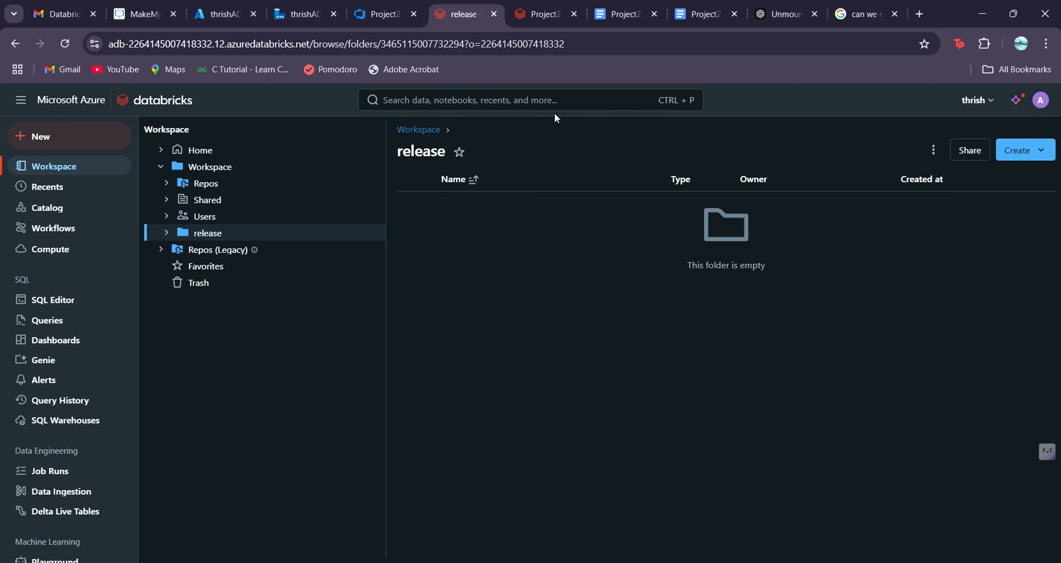
Switch to Azure DevOps and start a new variable group named DEV in the Project2 pipeline library.
left_click(544, 6)
left_click(379, 7)
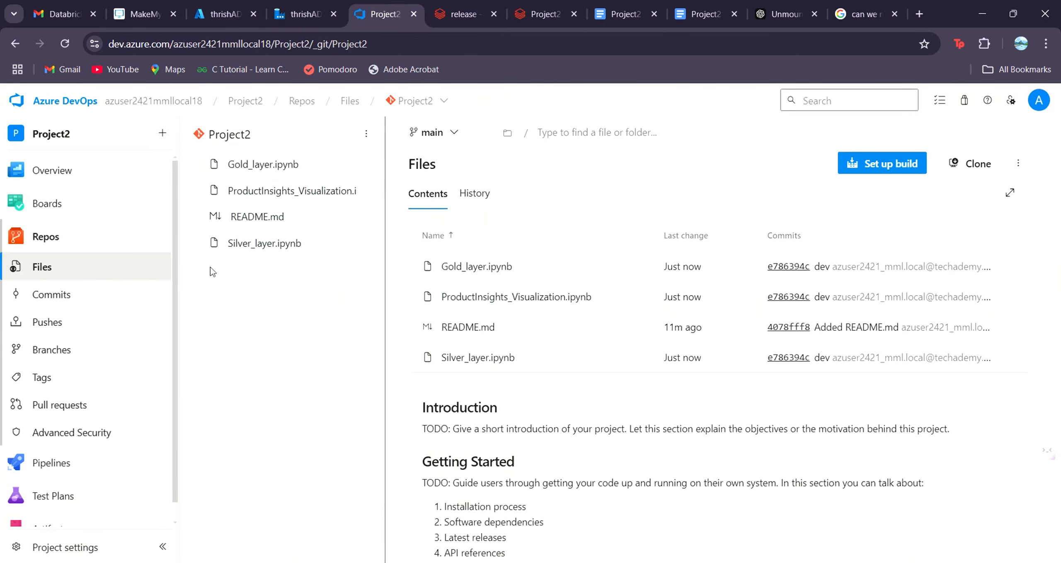
mouse_move(65, 468)
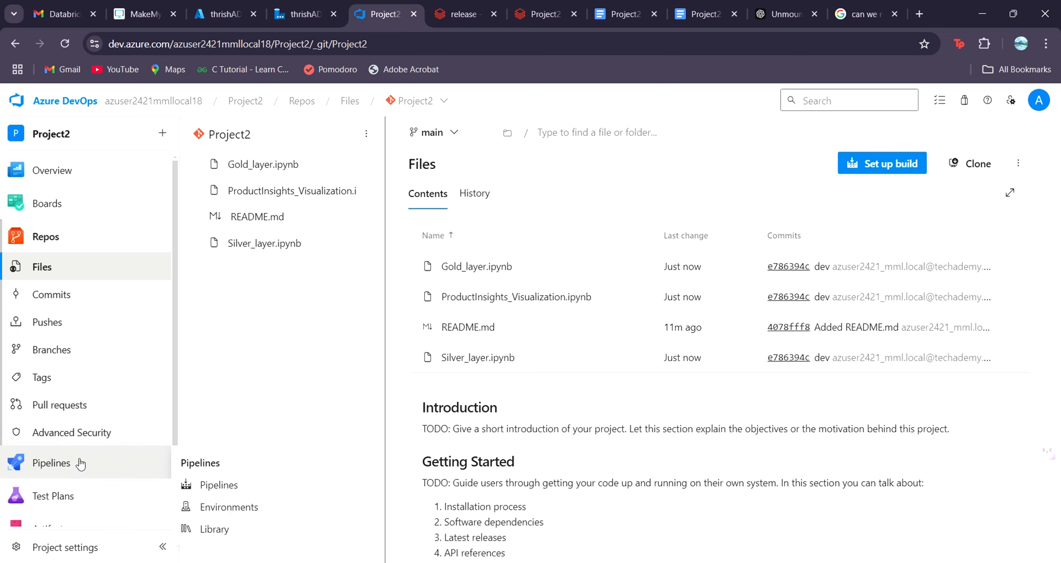
mouse_move(102, 476)
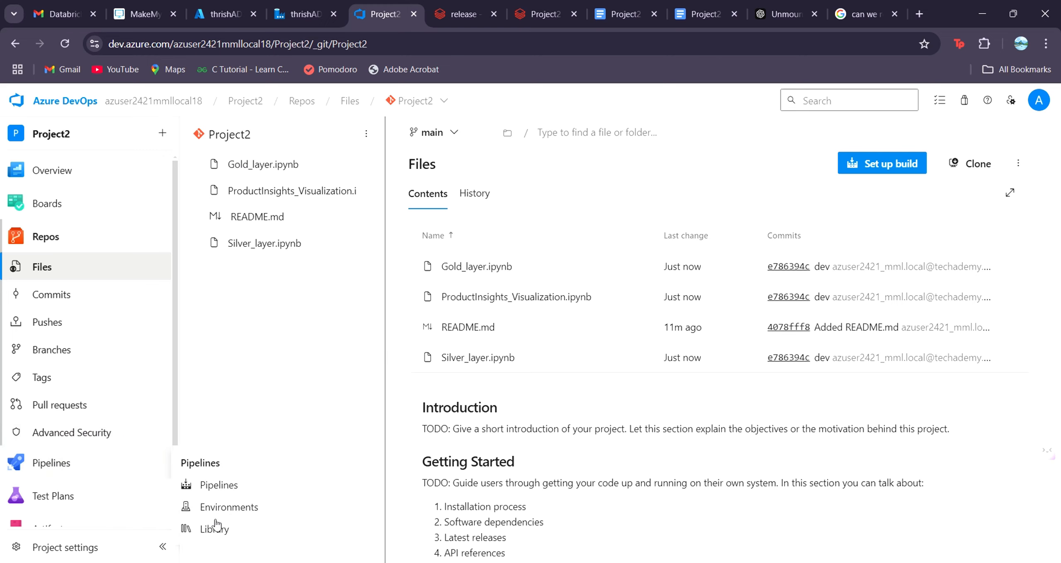
left_click(215, 528)
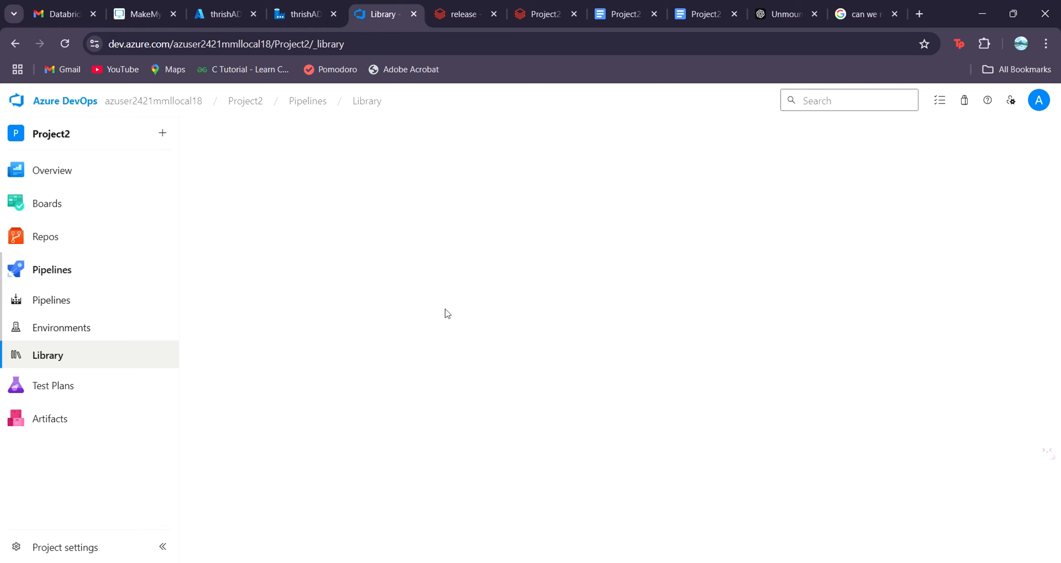
left_click(646, 383)
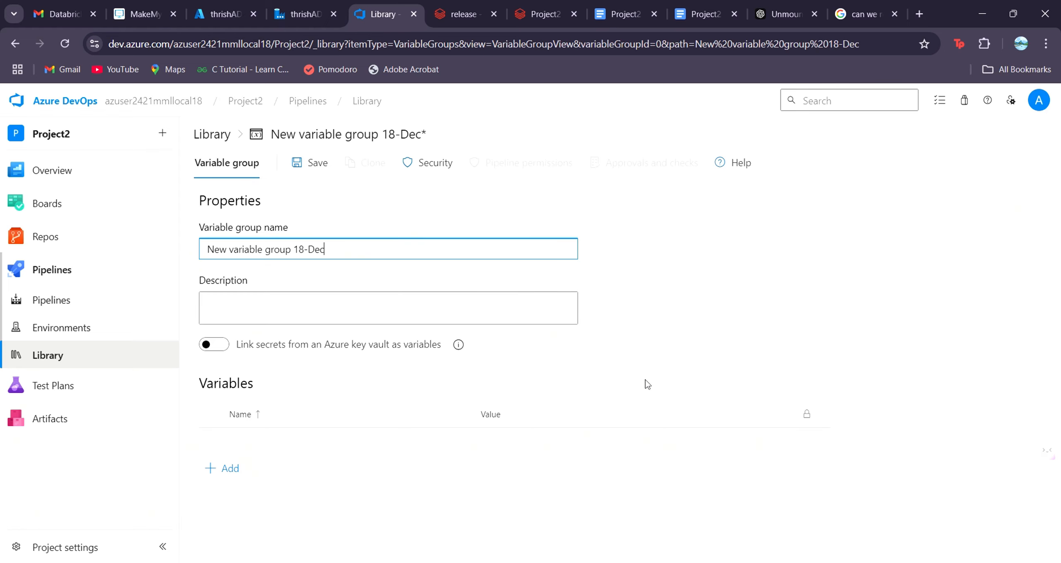
left_click_drag(338, 251, 181, 253)
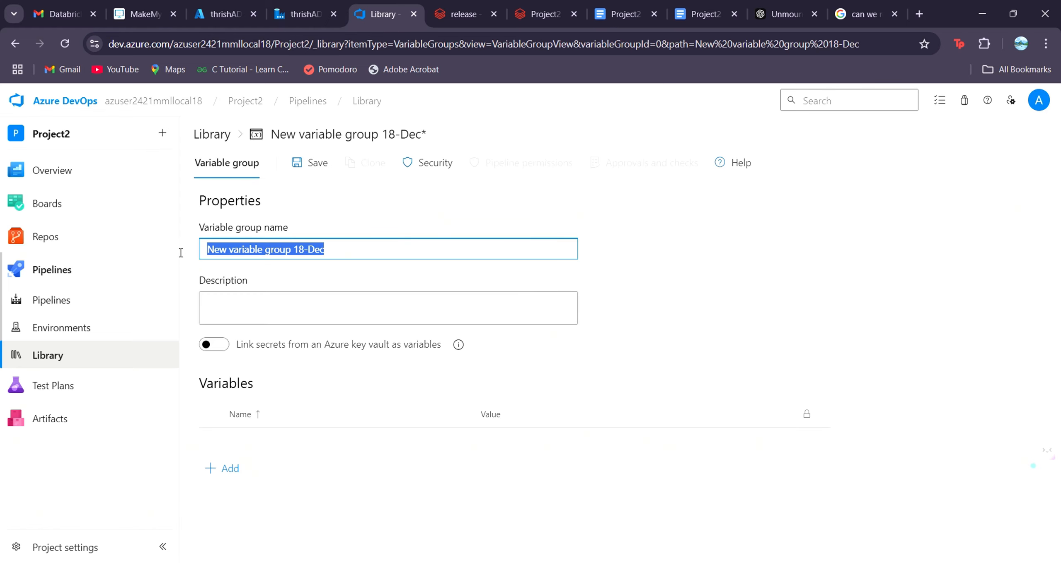
mouse_move(180, 253)
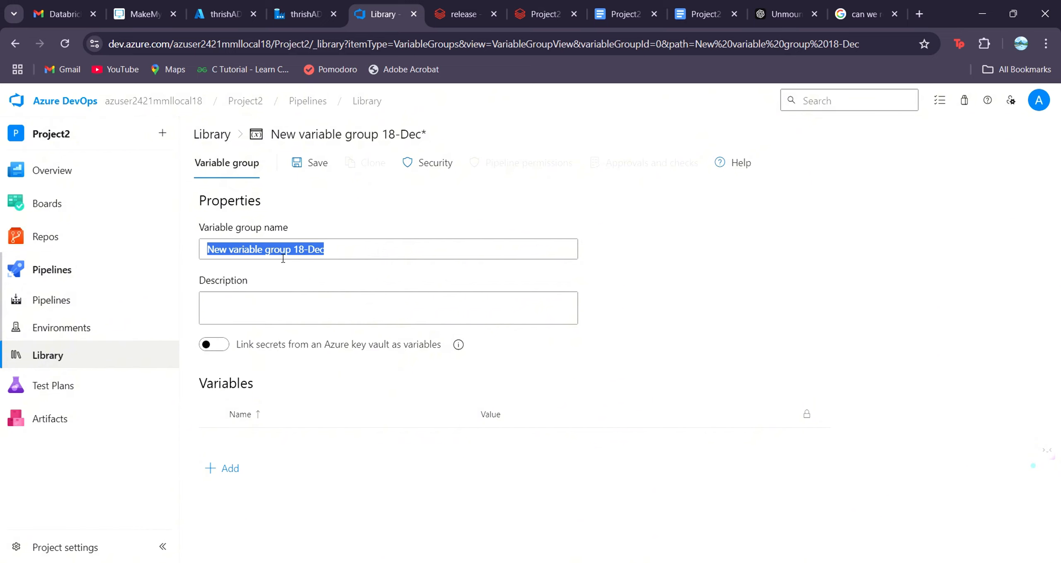
type("D")
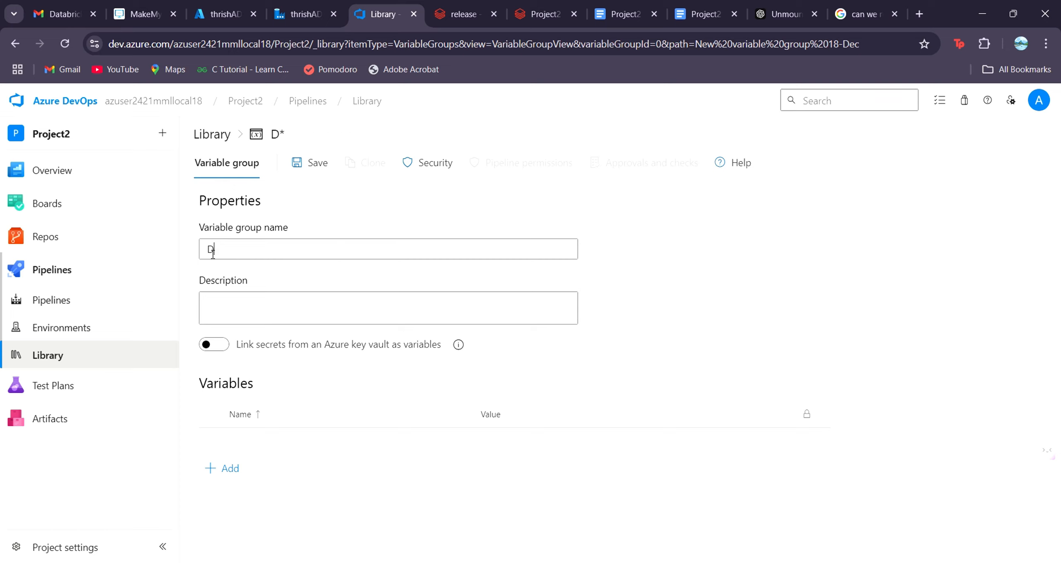
type("EV")
Add two variables named databricksHost and databricksToken to the DEV variable group.
left_click(227, 469)
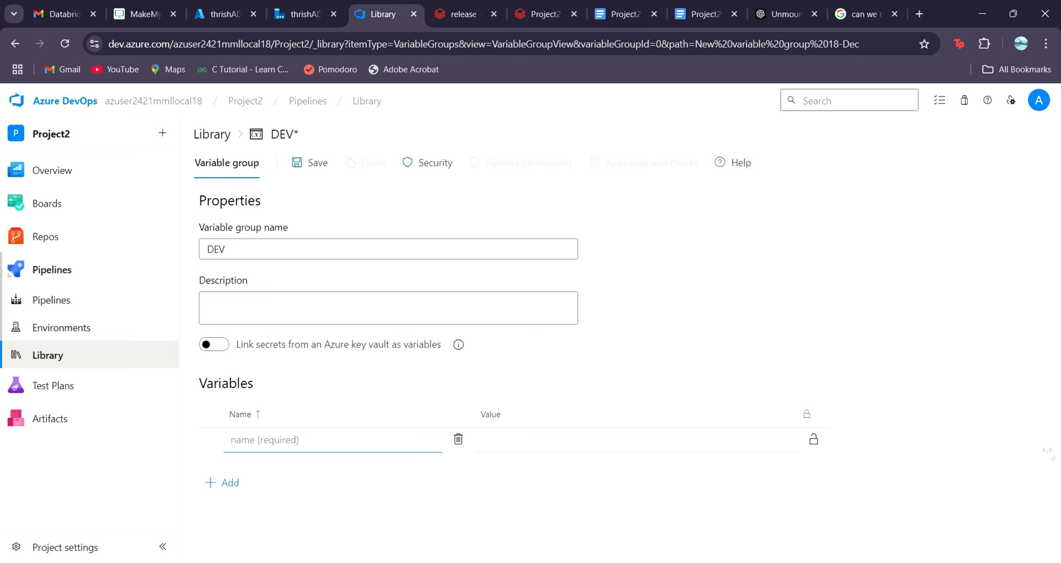
key("alt+Tab")
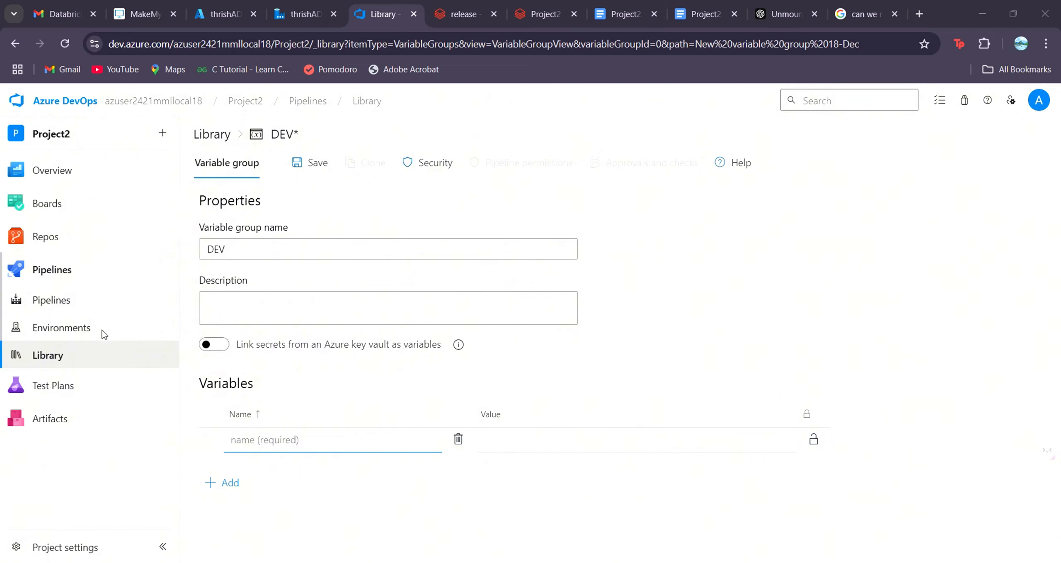
left_click(416, 261)
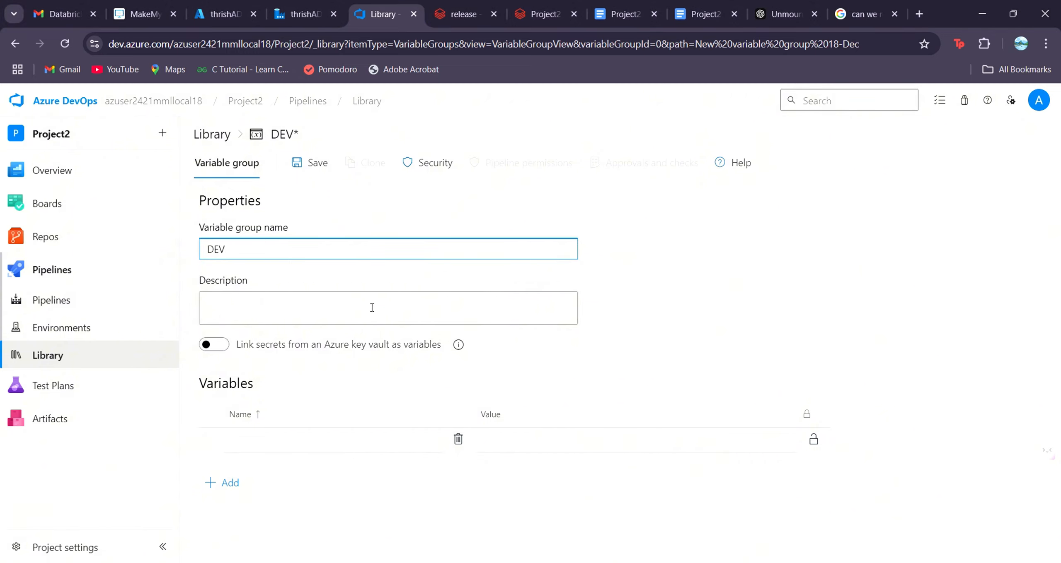
left_click(269, 440)
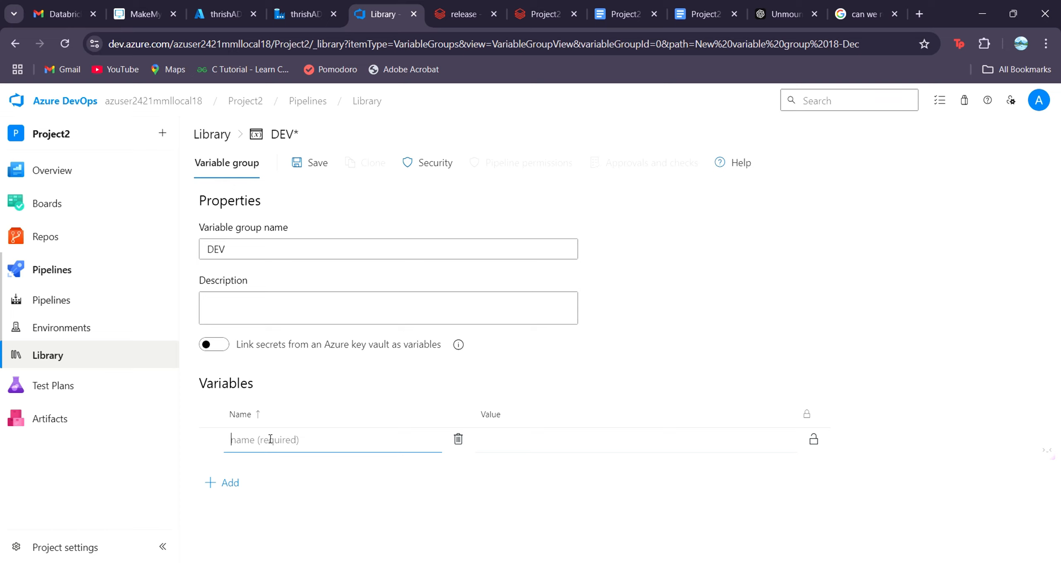
type("databricksHost")
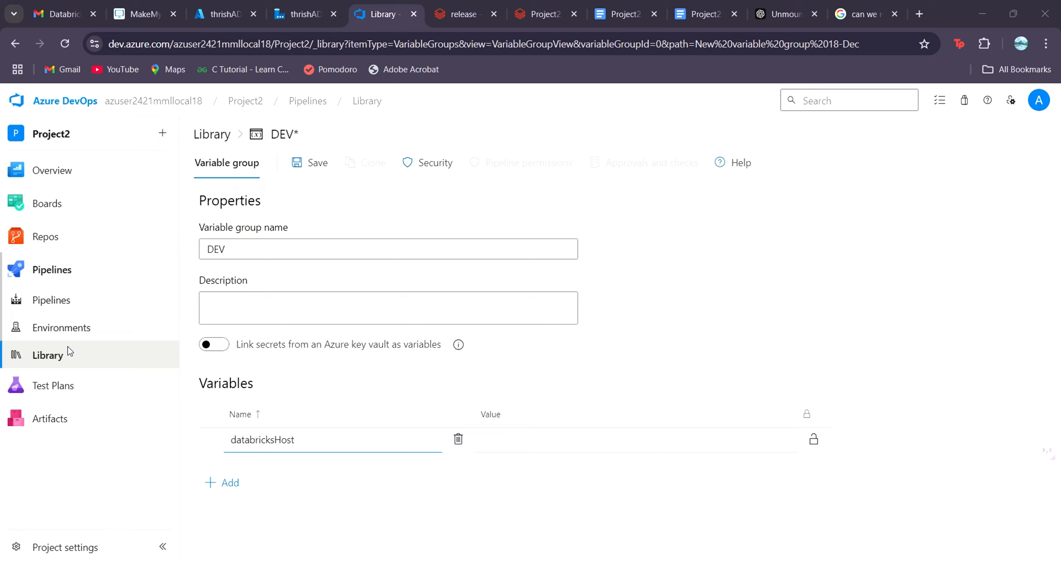
left_click(224, 484)
type("databricksToken")
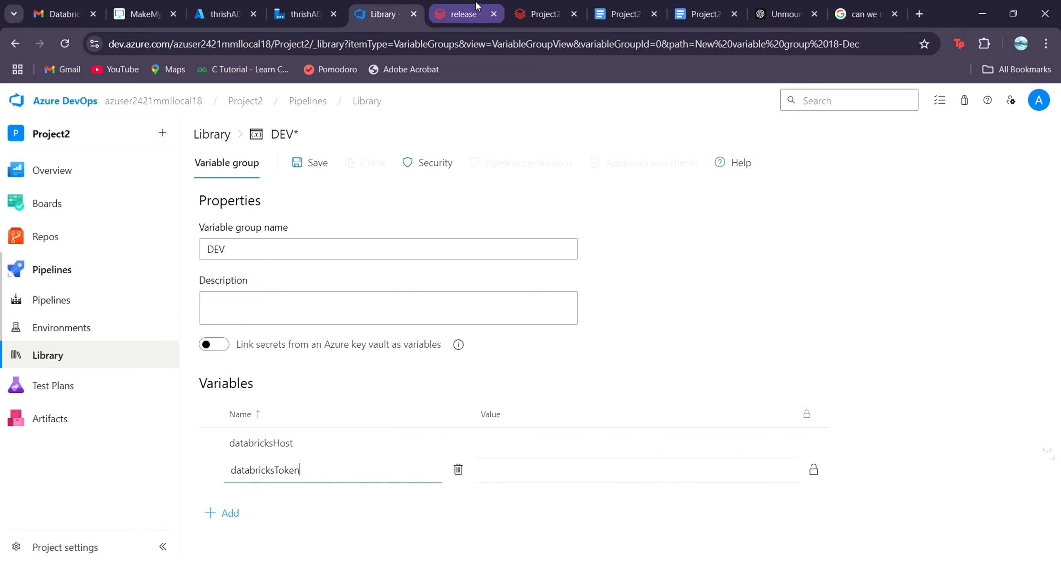
Copy the Databricks workspace's base URL, ending at azuredatabricks.net, and set it as the value of databricksHost.
left_click(460, 14)
left_click(308, 46)
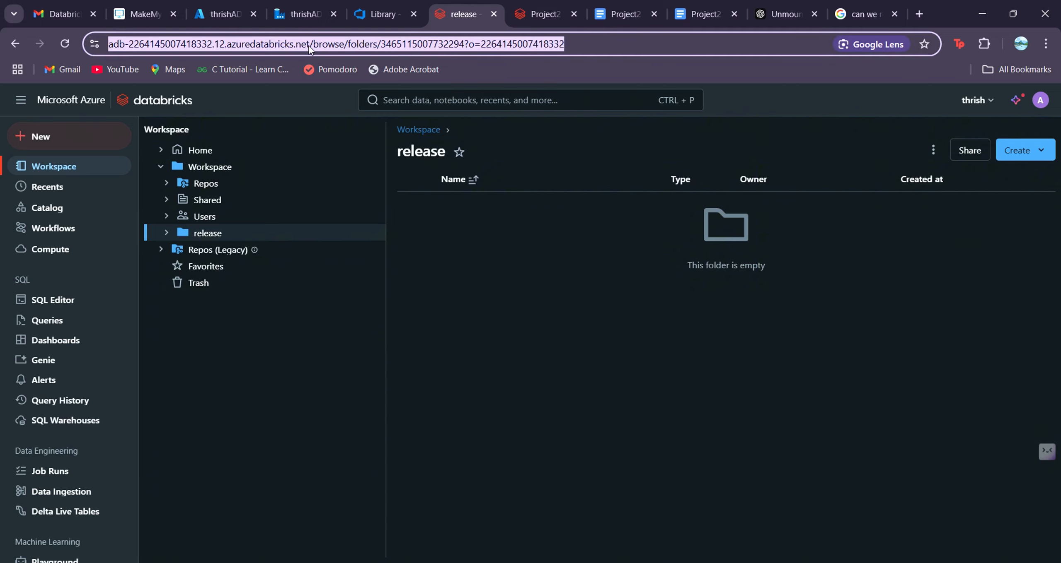
left_click(310, 46)
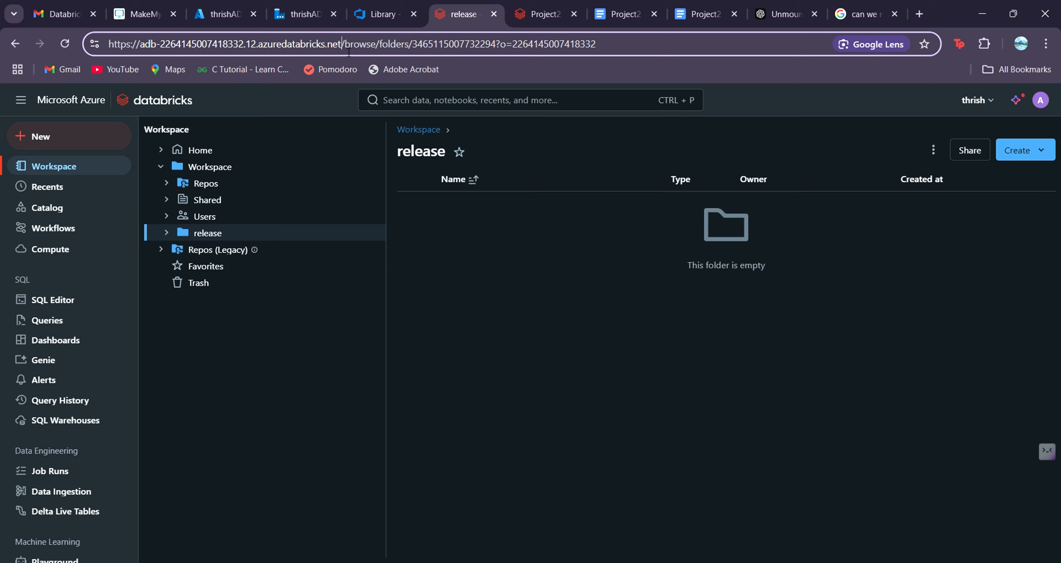
left_click_drag(342, 46, 48, 49)
key("ctrl+c")
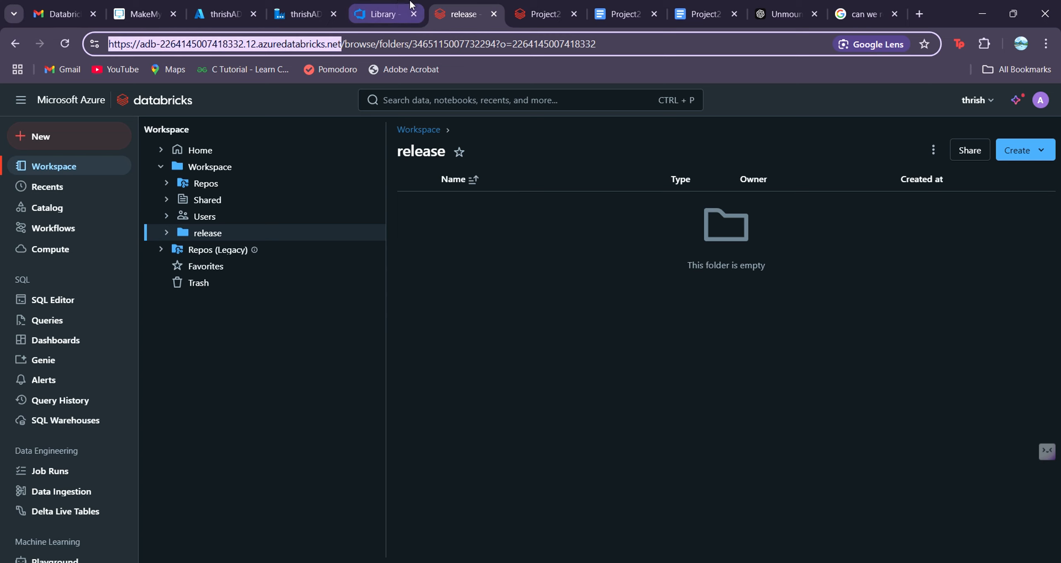
left_click(366, 6)
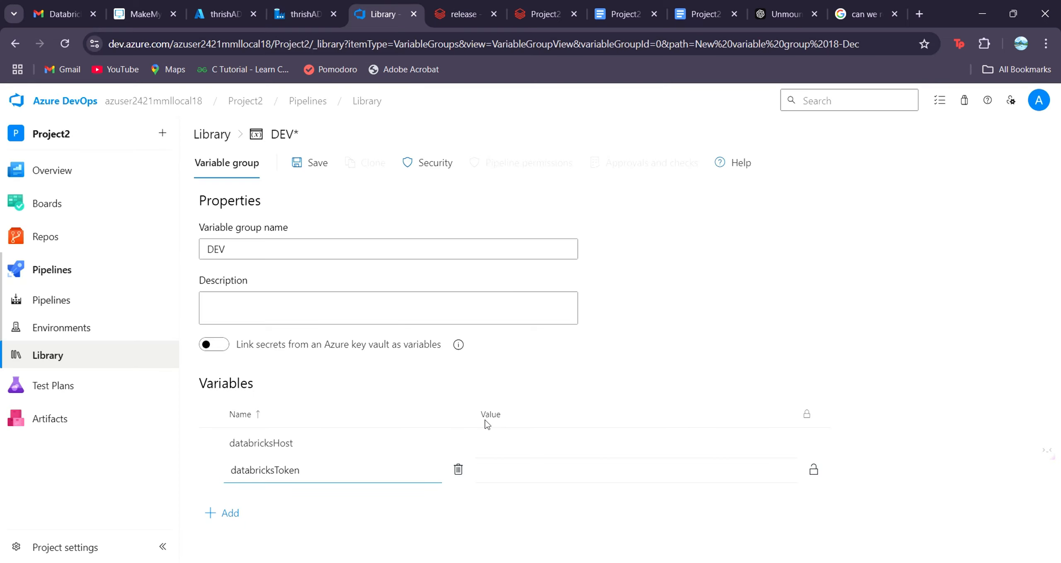
left_click(509, 454)
left_click(515, 444)
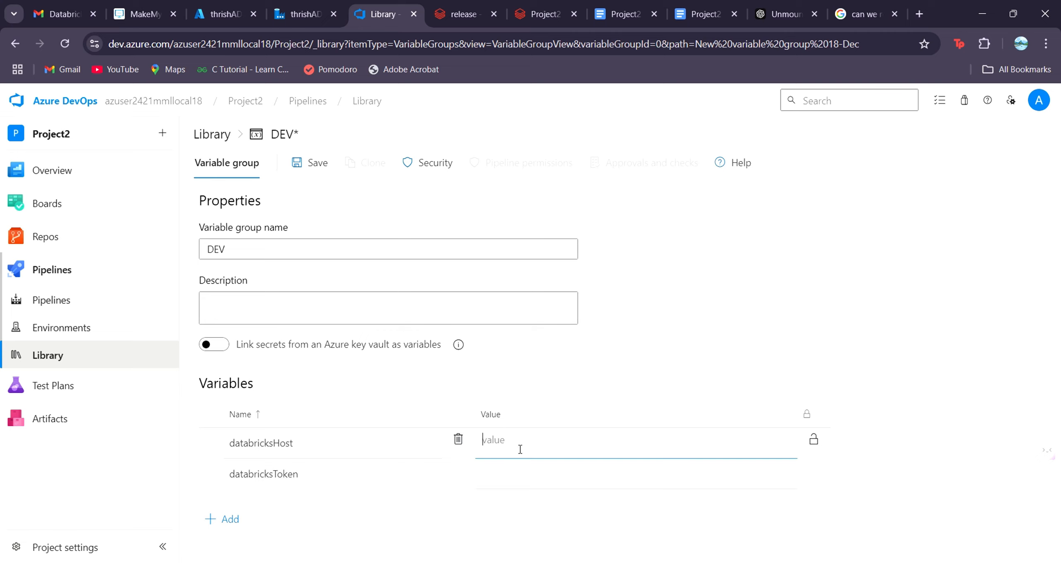
key("ctrl+v")
Paste the Databricks access token as the value of databricksToken and save the DEV variable group.
left_click(538, 486)
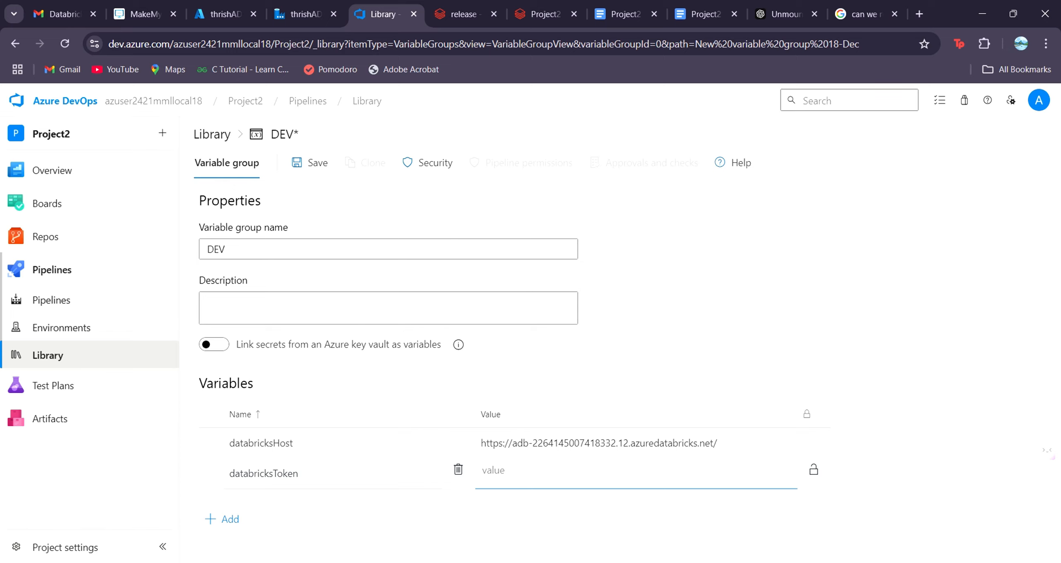
key("alt+Tab")
key("ctrl+v")
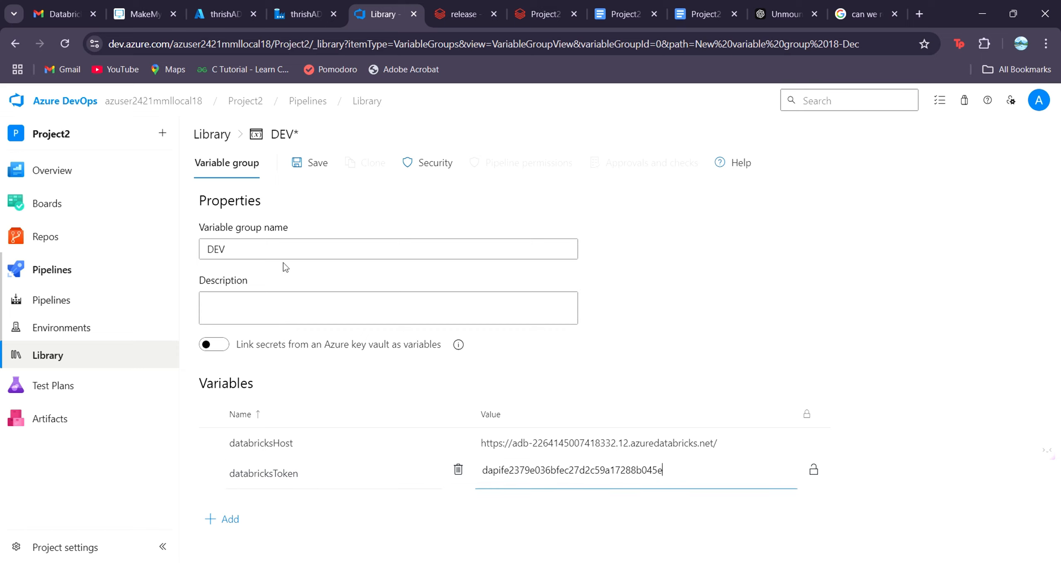
left_click(304, 149)
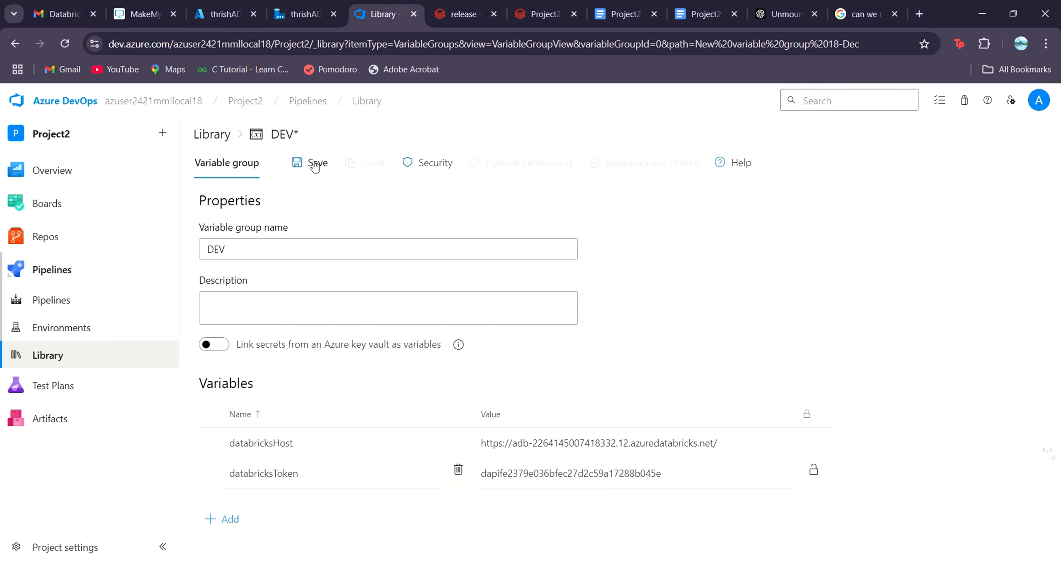
left_click(315, 164)
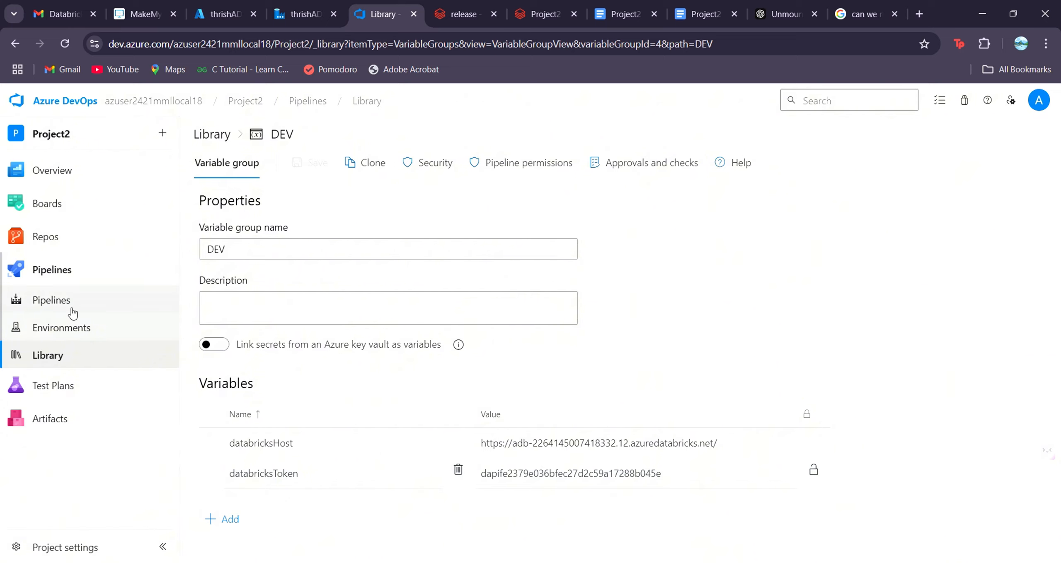
left_click(89, 312)
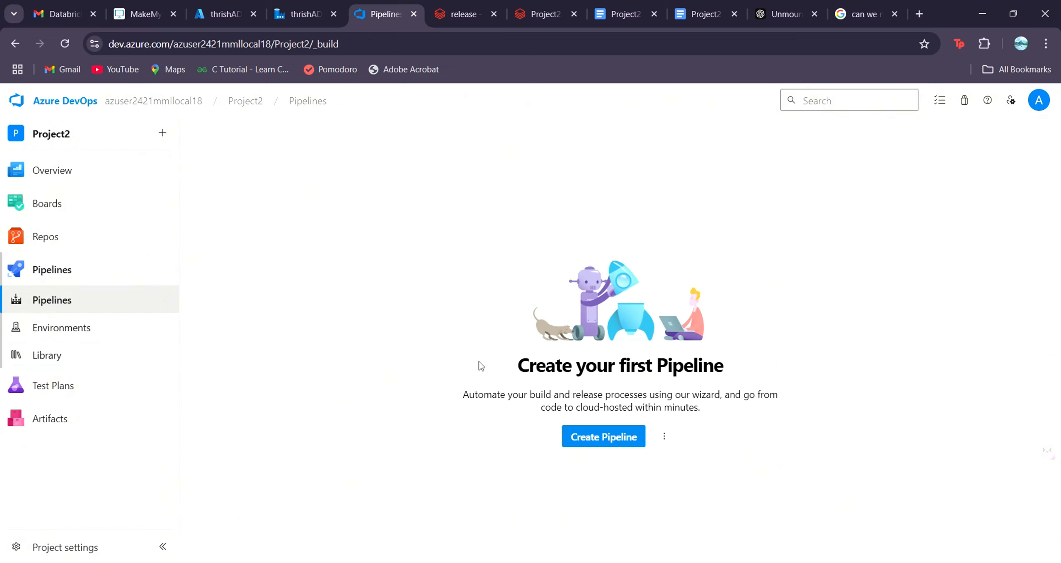
left_click(606, 447)
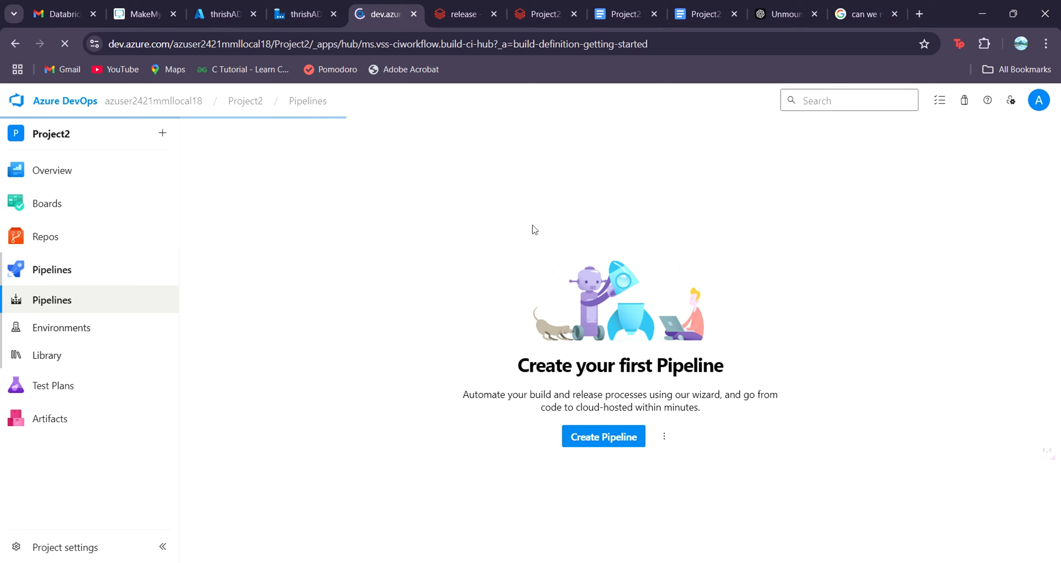
left_click(276, 246)
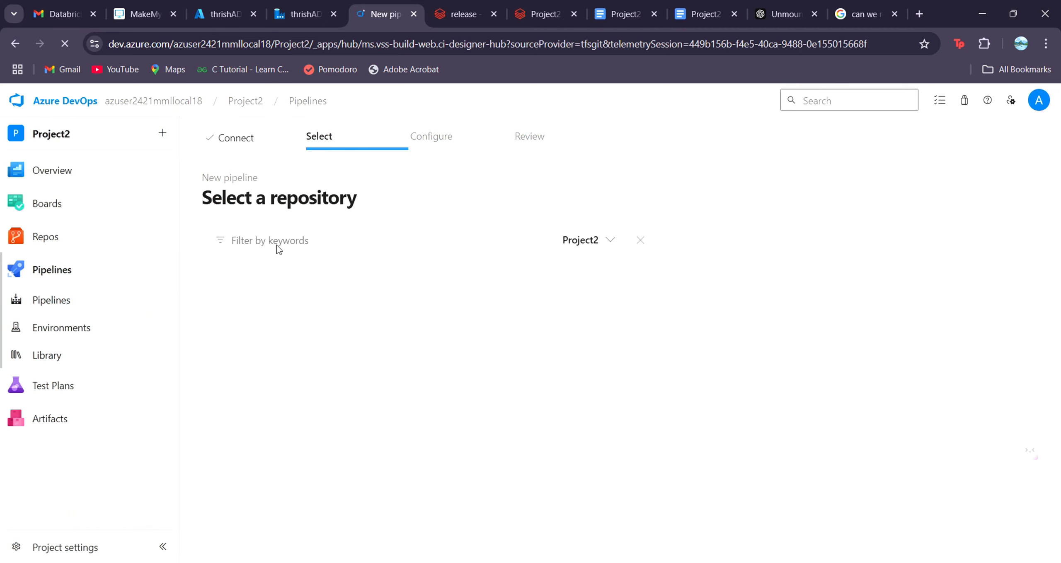
left_click(69, 365)
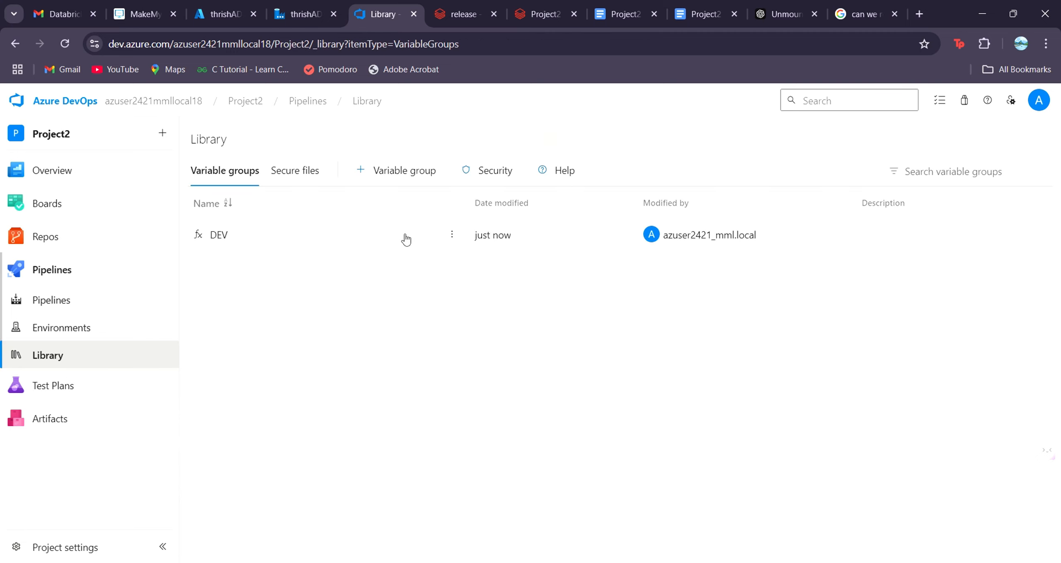
left_click(222, 235)
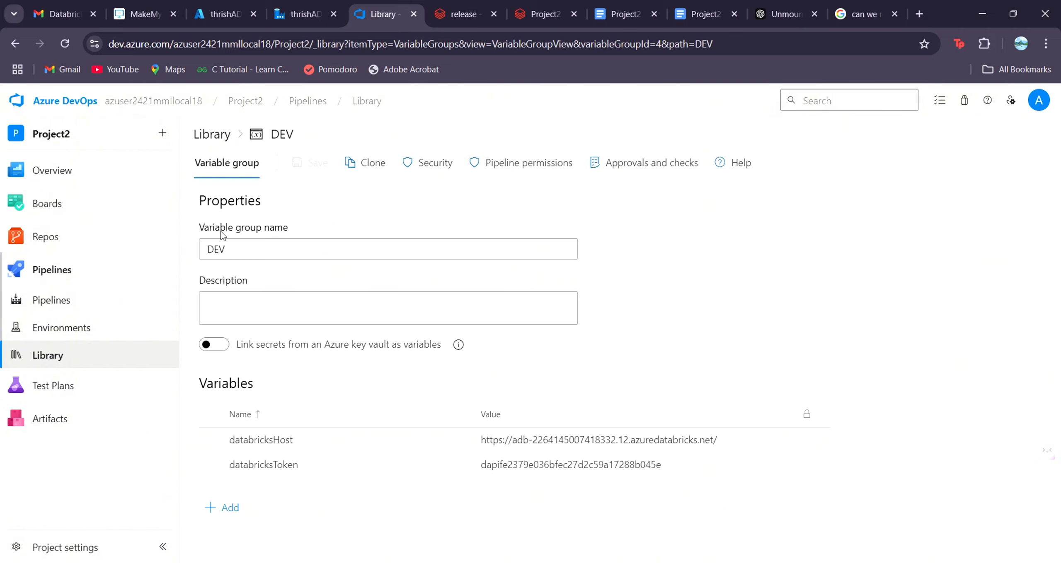
Create a new pipeline from the Project2 repository in Azure Repos Git, using the Starter pipeline template.
left_click(55, 306)
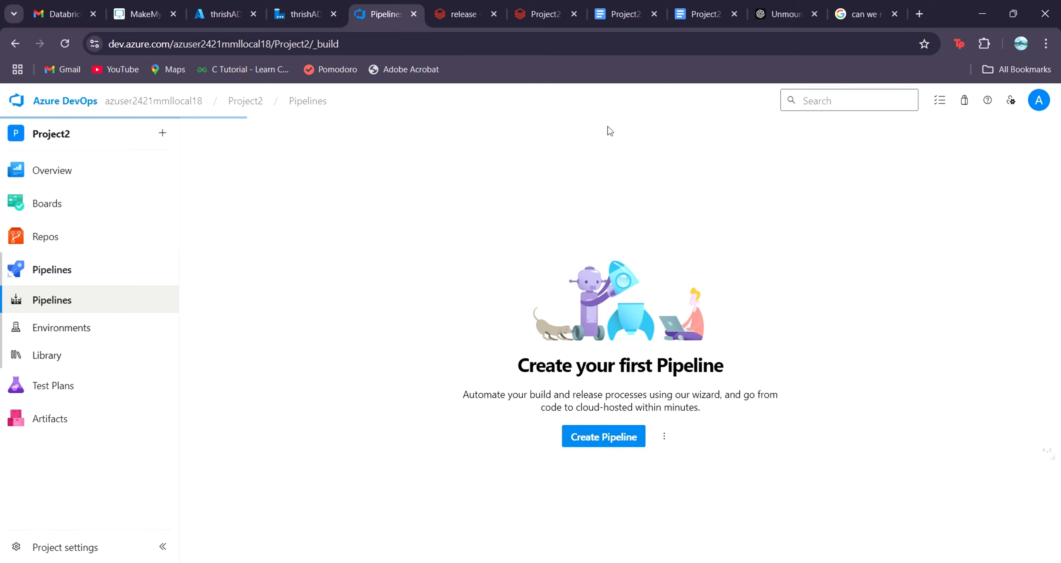
left_click(603, 437)
left_click(273, 232)
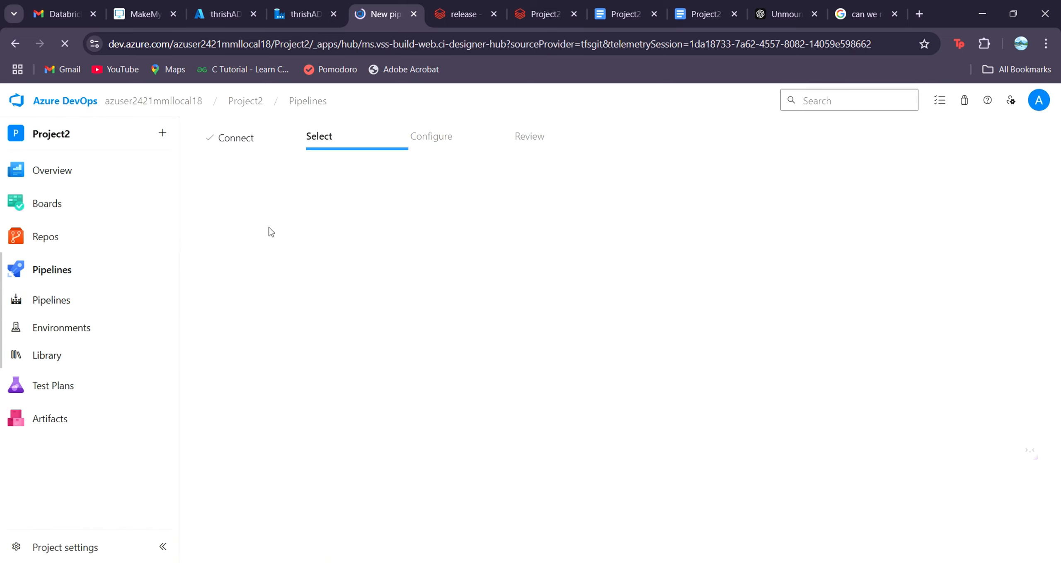
left_click(318, 292)
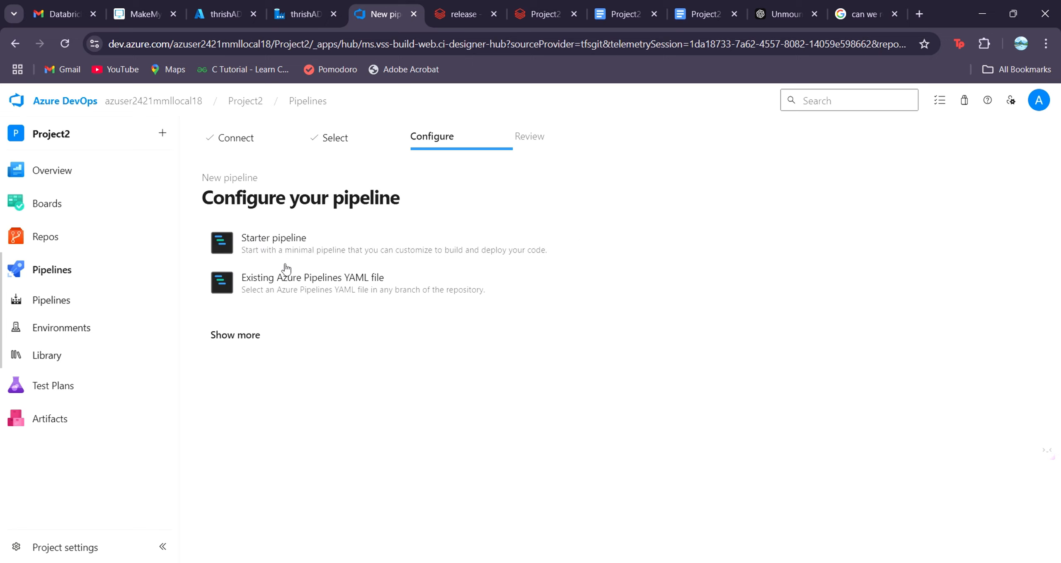
left_click(277, 239)
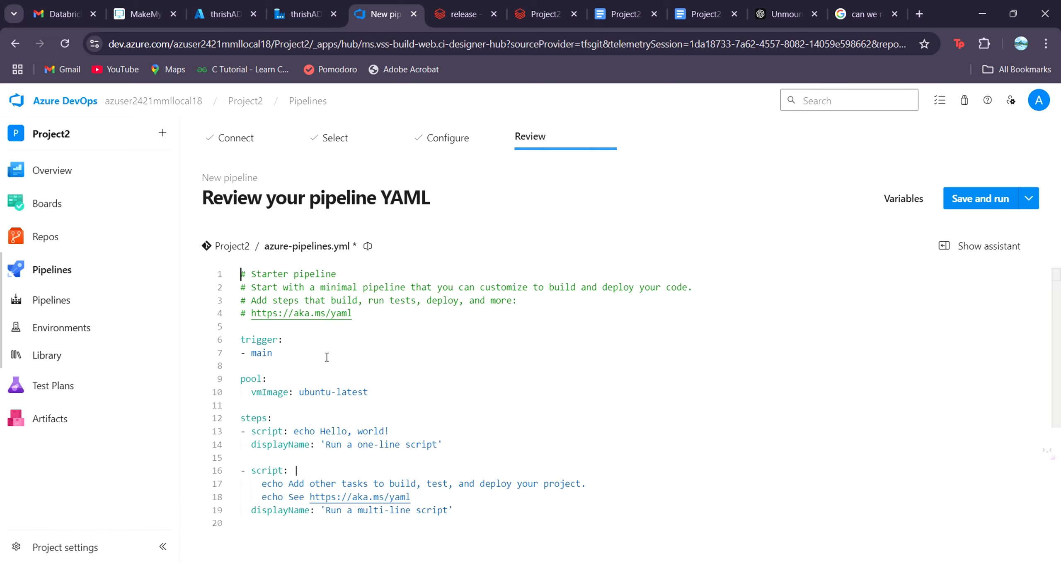
Replace the starter code in azure-pipelines.yml with the prepared Databricks deployment YAML, using variable group DEV and FolderName release.
left_click_drag(463, 520, 210, 249)
key("BackSpace")
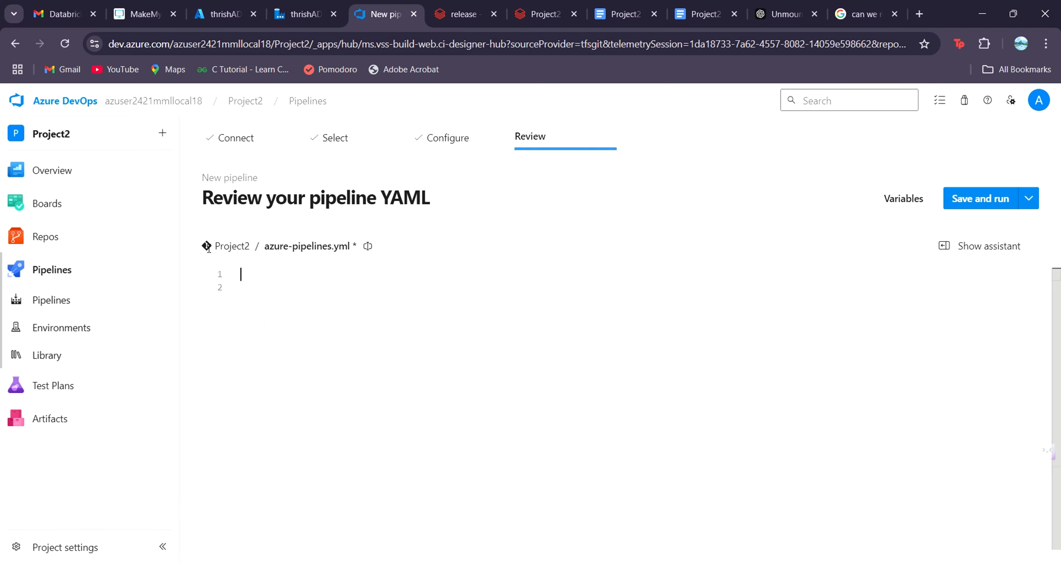
left_click(676, 562)
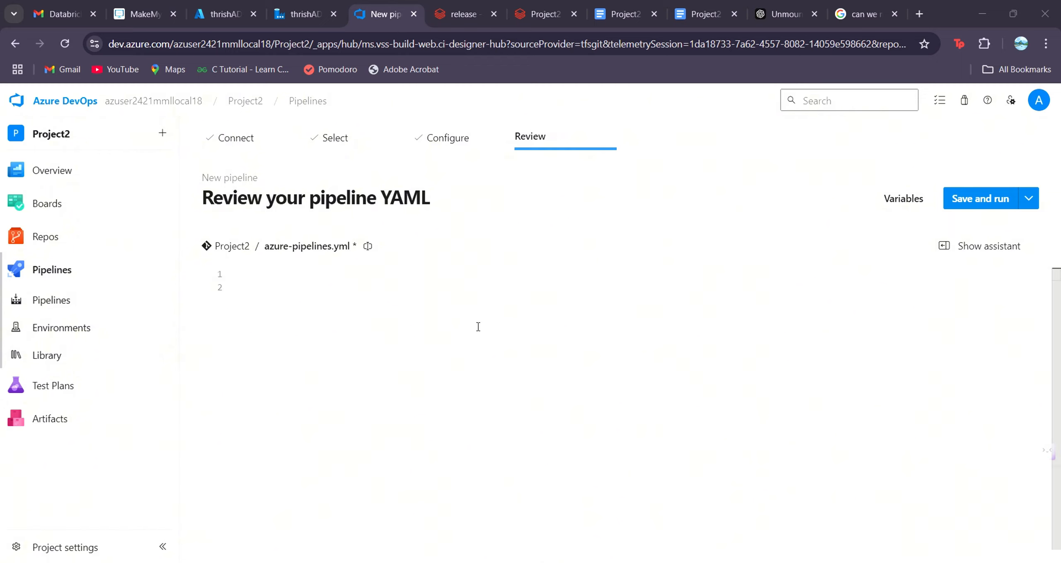
left_click(505, 328)
key("ctrl+v")
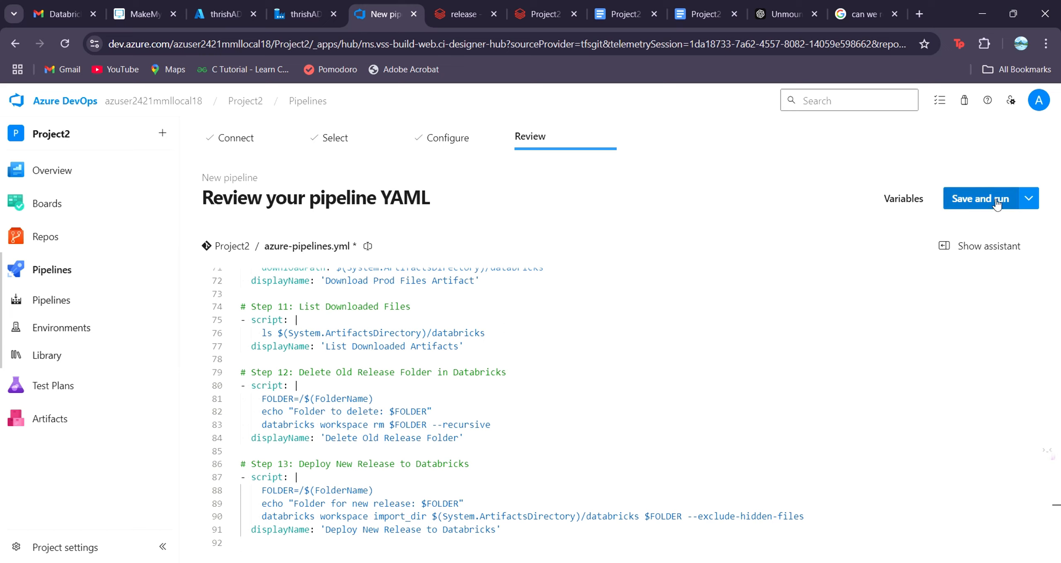
scroll(445, 390, "up", 10)
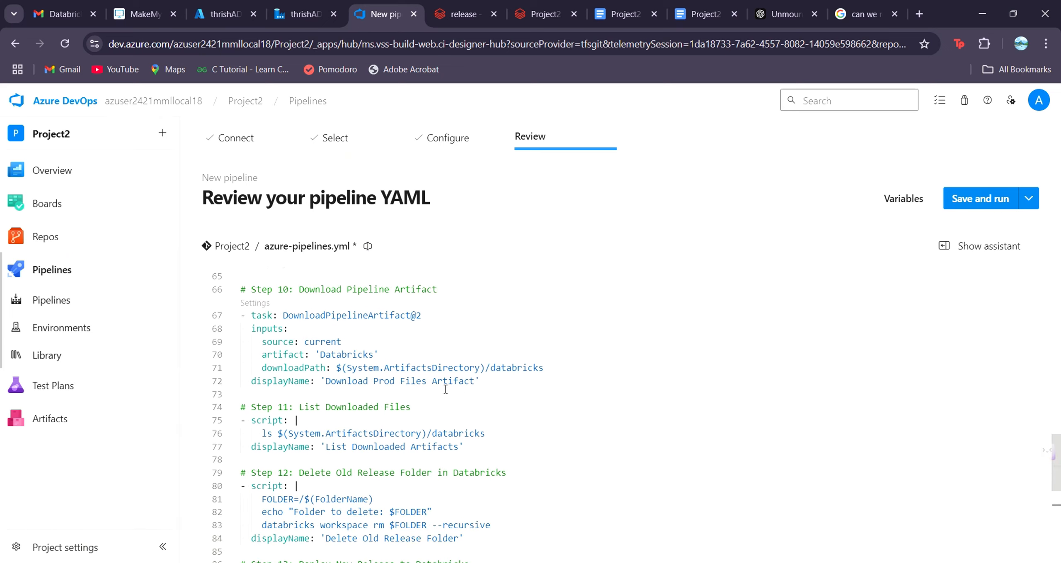
scroll(445, 389, "up", 10)
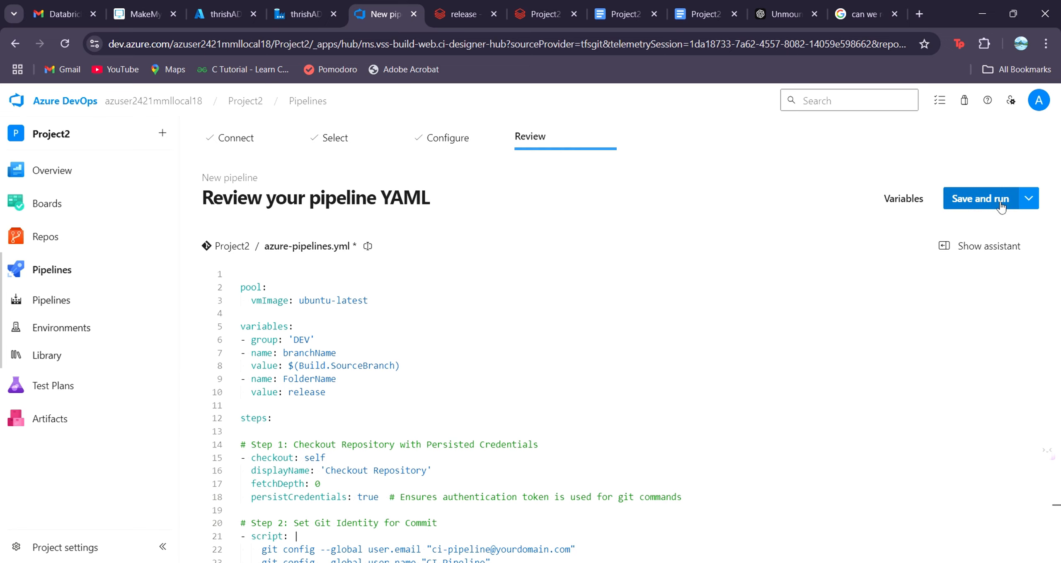
Save the pipeline without running it, committing directly to the main branch with the message "Set up CI with Azure Pipelines".
left_click(1028, 199)
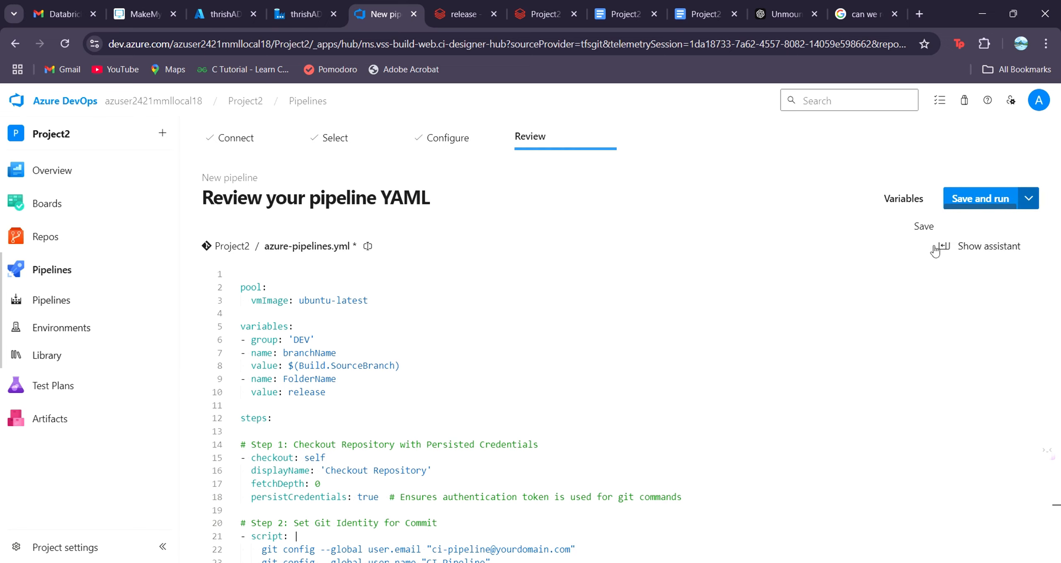
left_click(930, 229)
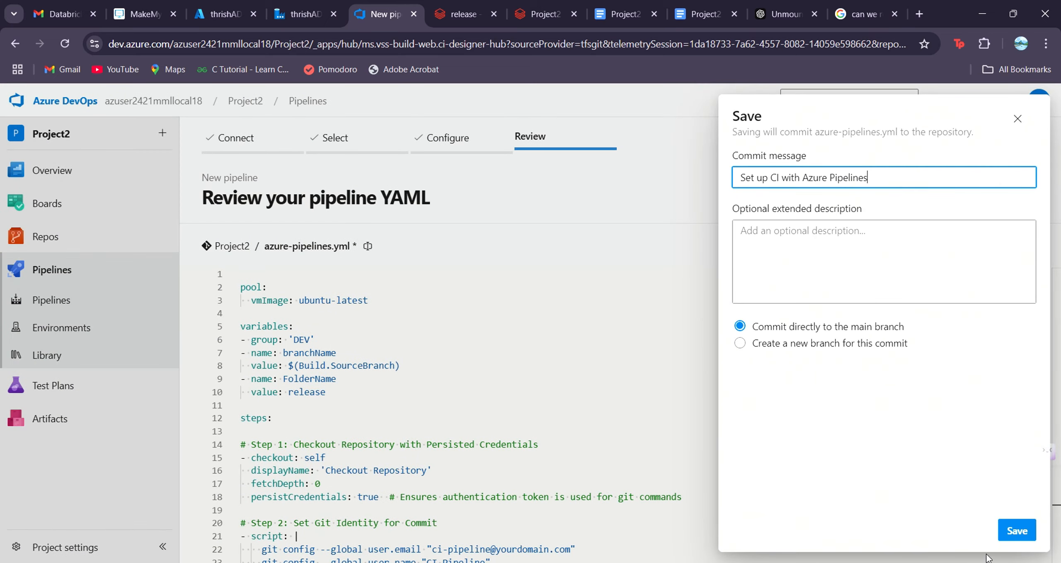
left_click(1017, 532)
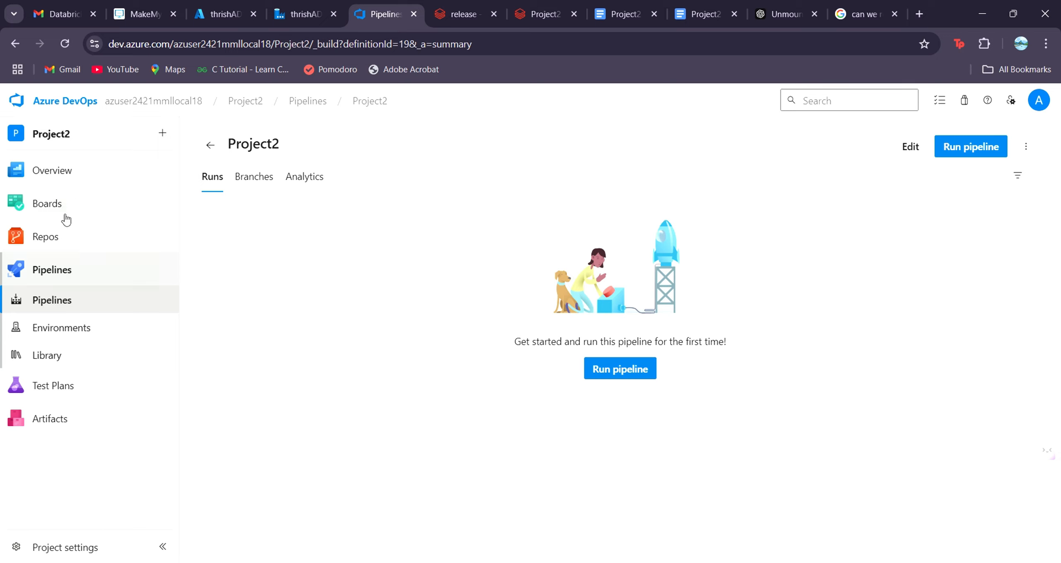
Open the branch security settings of the prod branch in the Project2 repository.
mouse_move(58, 237)
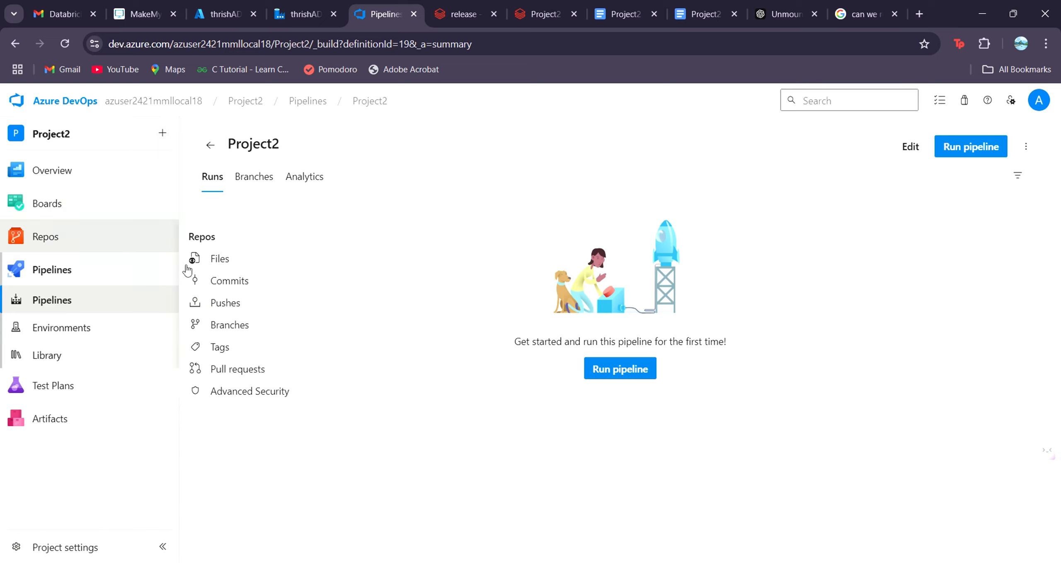
left_click(240, 326)
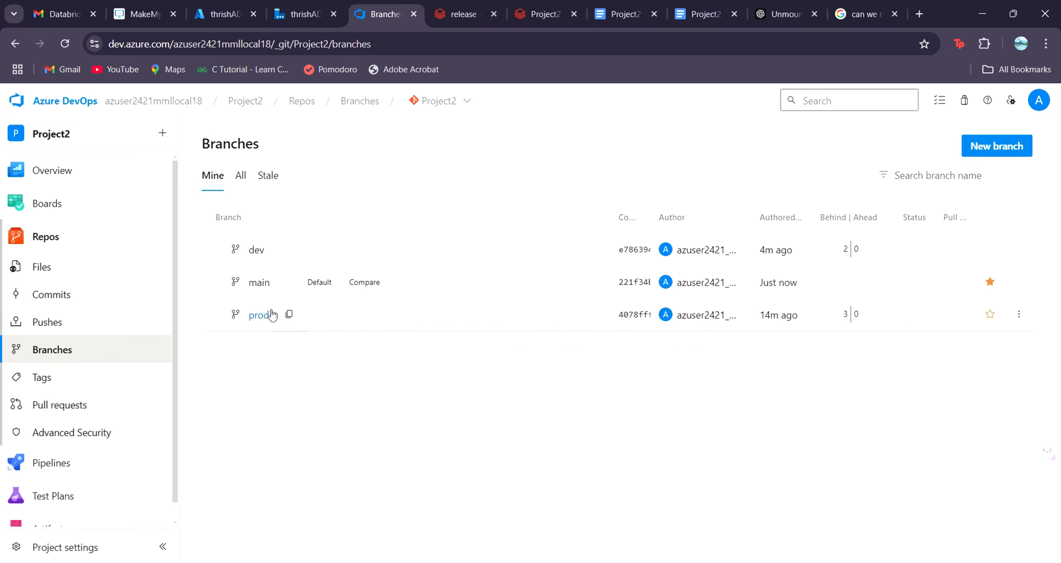
left_click(1018, 314)
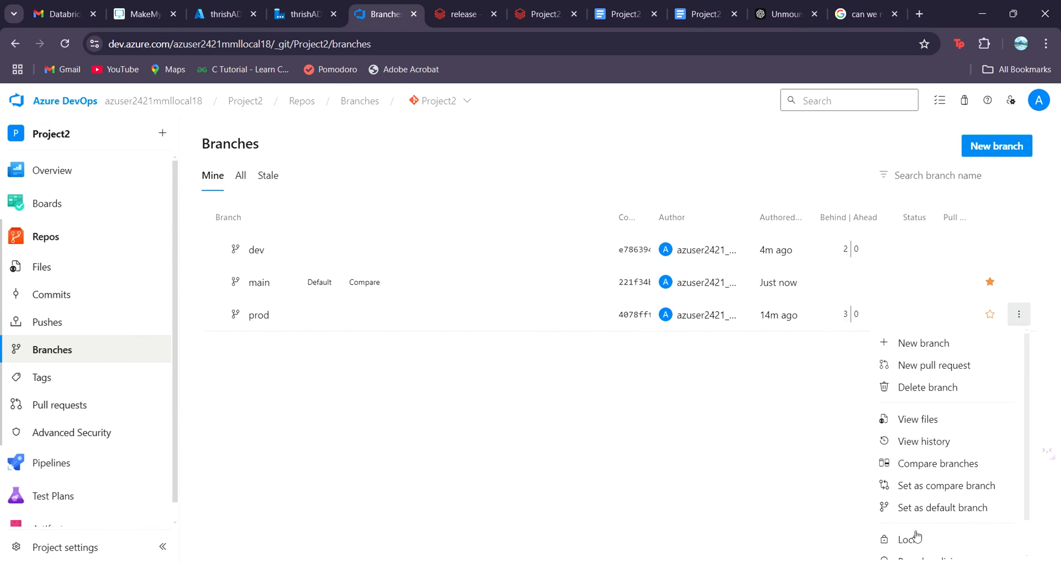
scroll(916, 537, "down", 1)
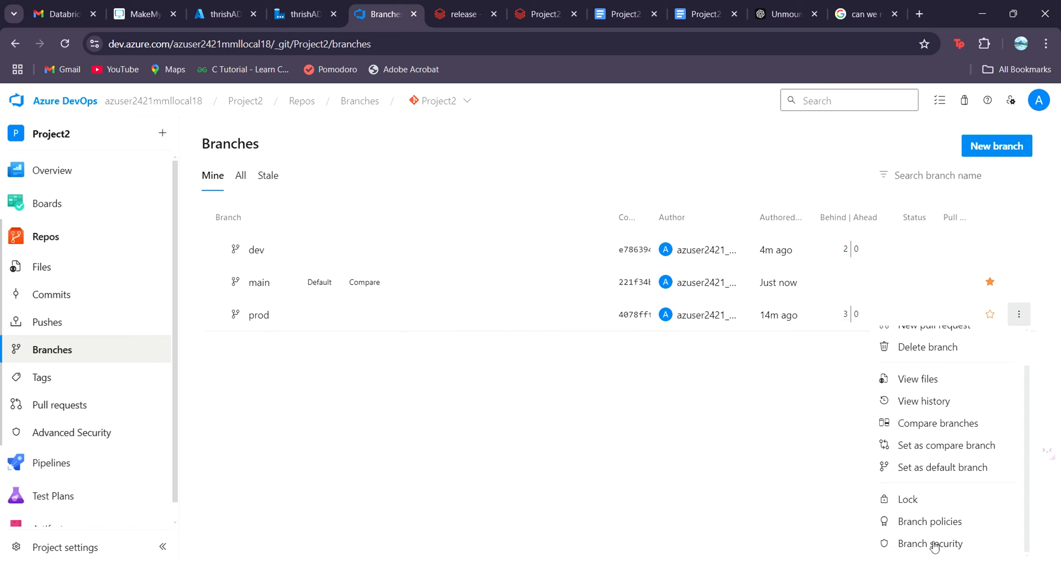
left_click(930, 544)
scroll(464, 457, "down", 1)
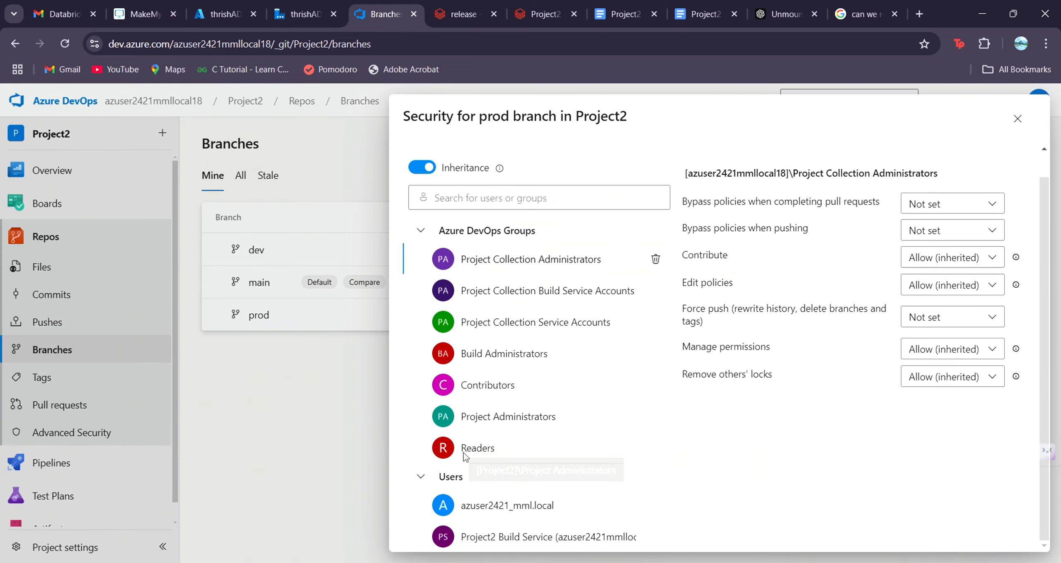
Set Contribute, Force push and Bypass policies when pushing to Allow for the Project2 Build Service on the prod branch.
left_click(535, 538)
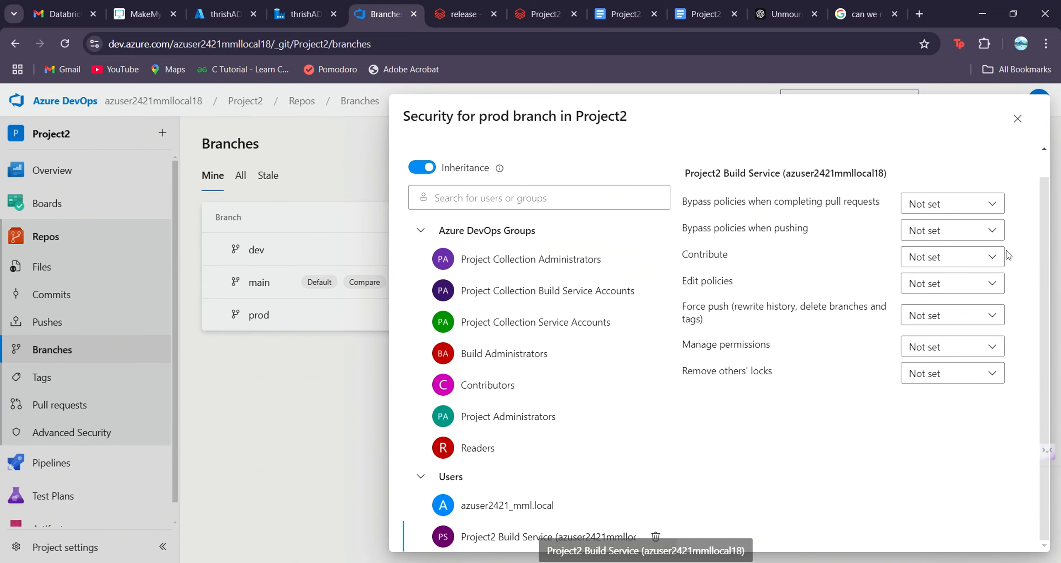
left_click(998, 257)
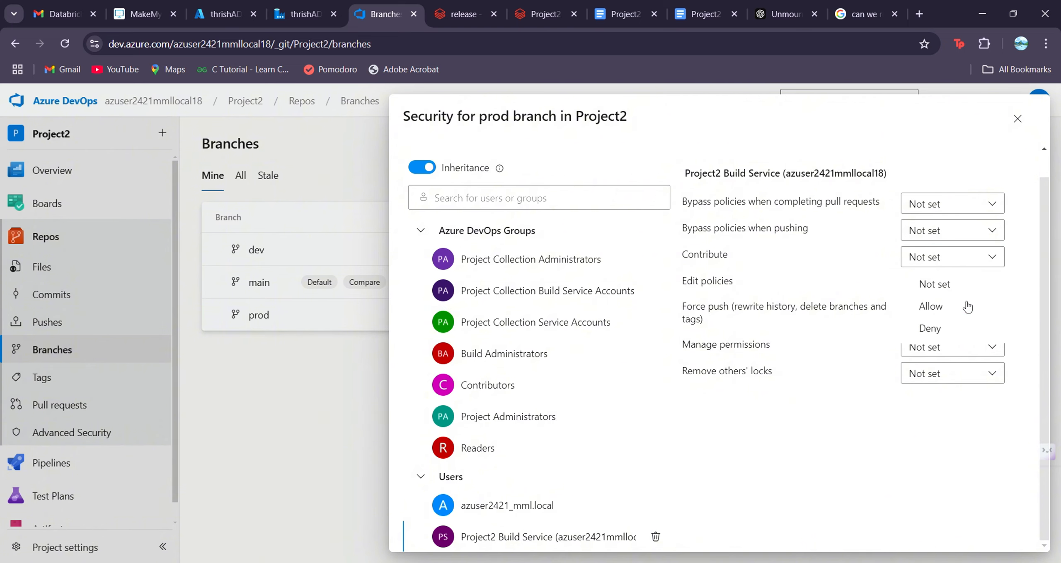
left_click(947, 313)
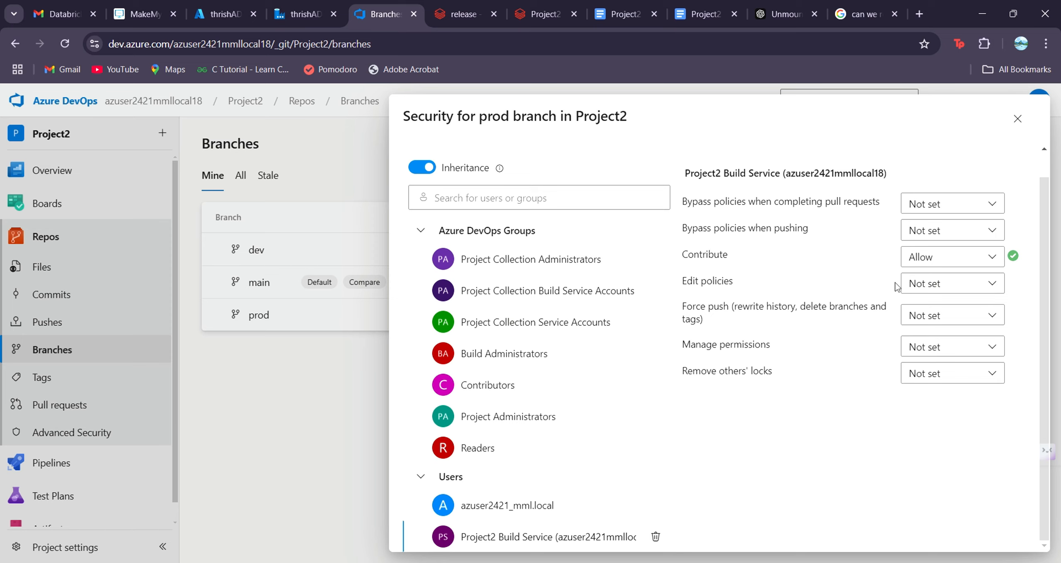
left_click(996, 316)
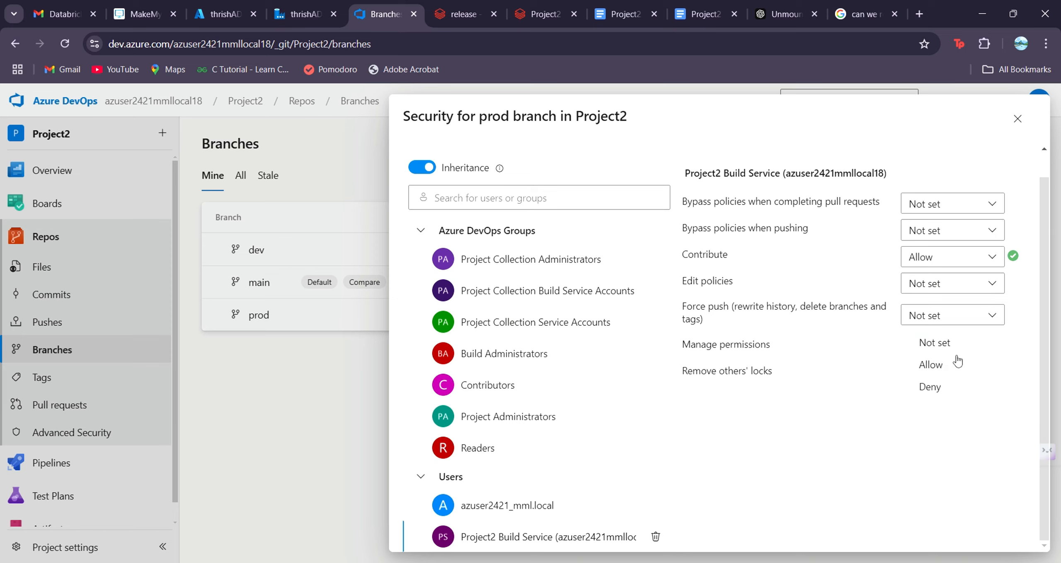
left_click(959, 365)
left_click(960, 234)
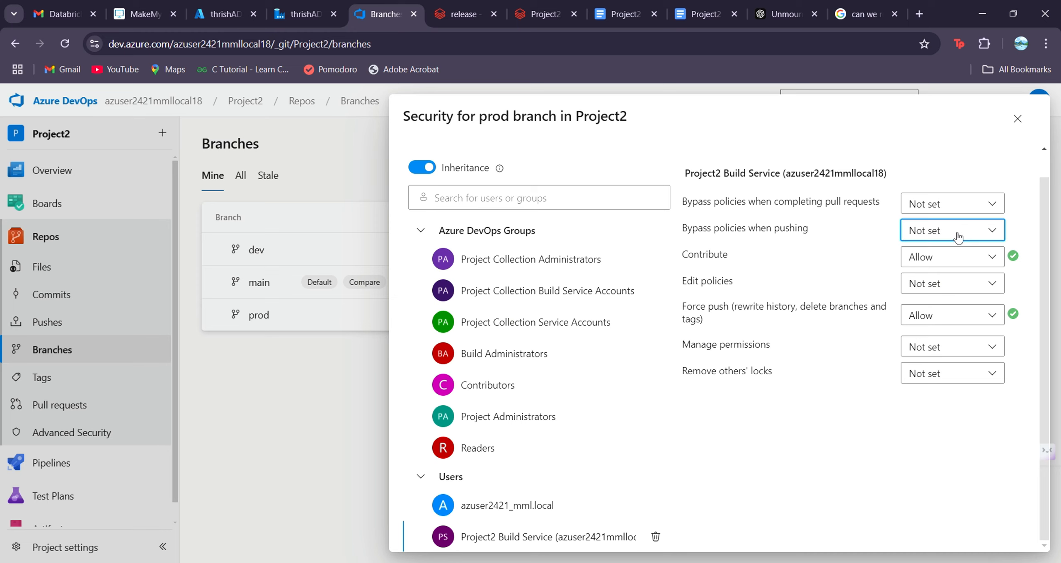
left_click(941, 284)
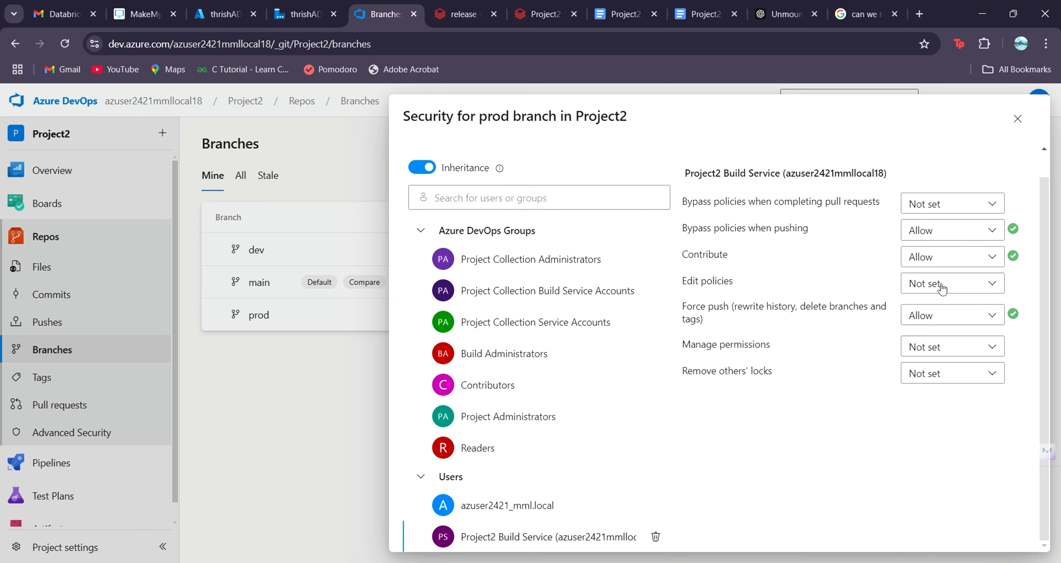
left_click(1017, 119)
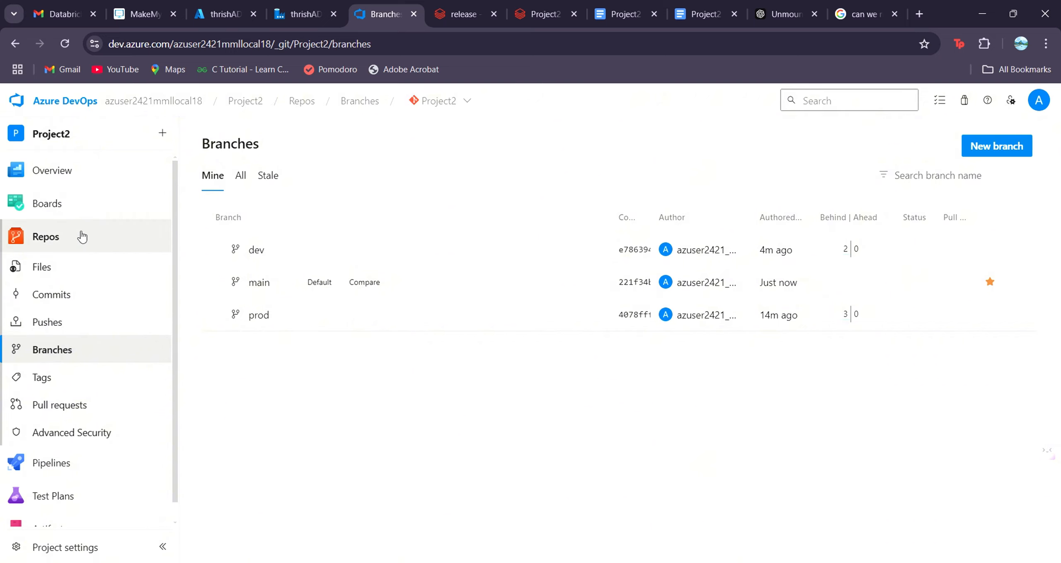
Run the Project2 pipeline manually on the main branch.
left_click(73, 467)
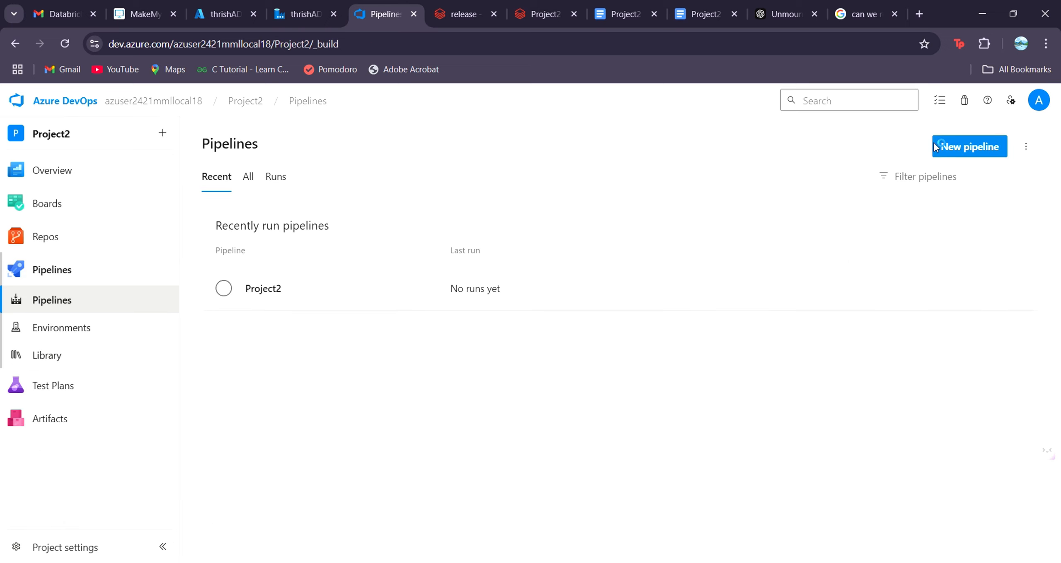
left_click(250, 292)
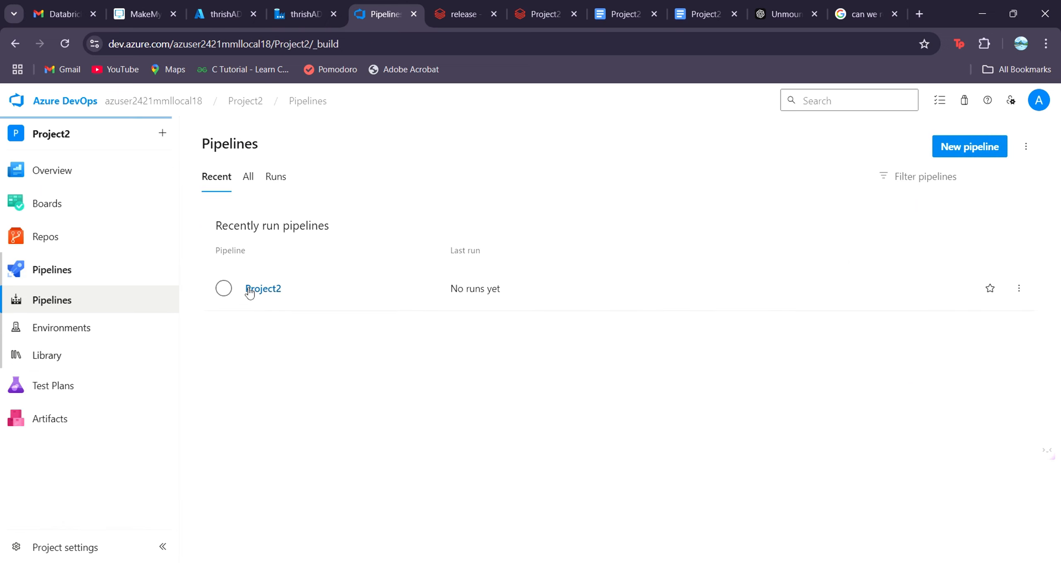
left_click(960, 147)
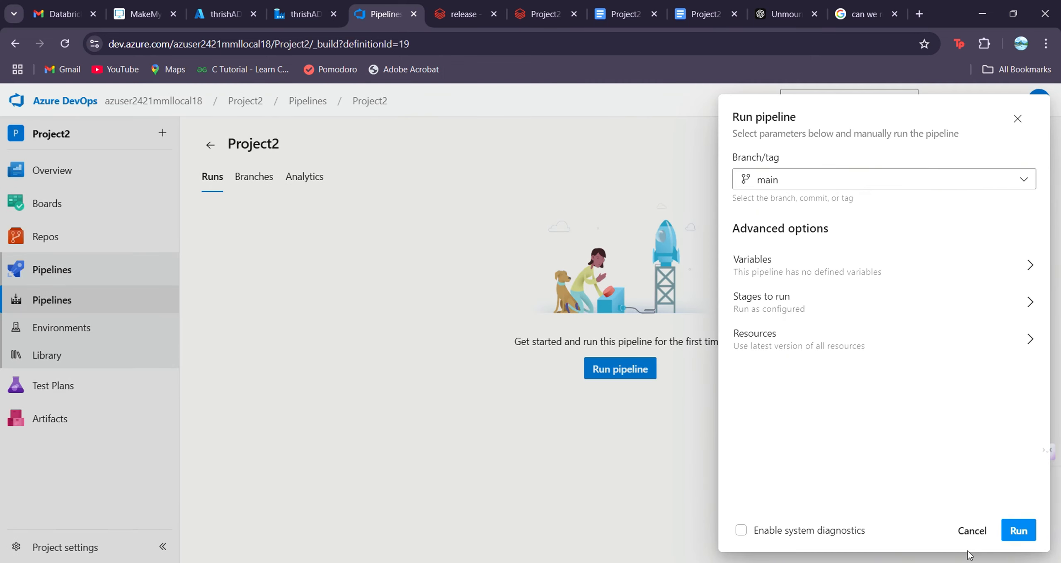
left_click(1012, 531)
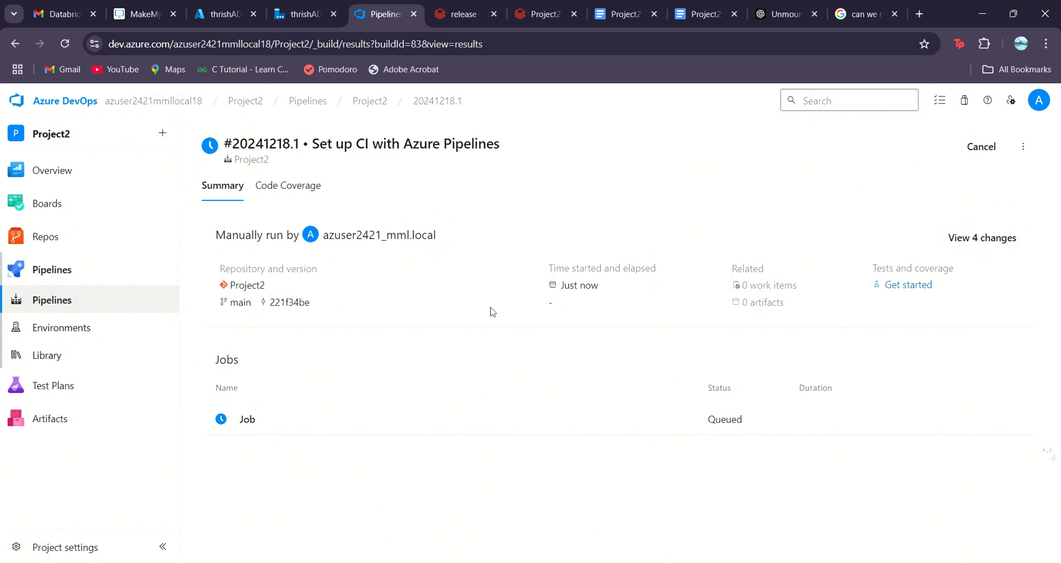
Permit the waiting Project2 pipeline run to use the DEV variable group.
left_click(67, 46)
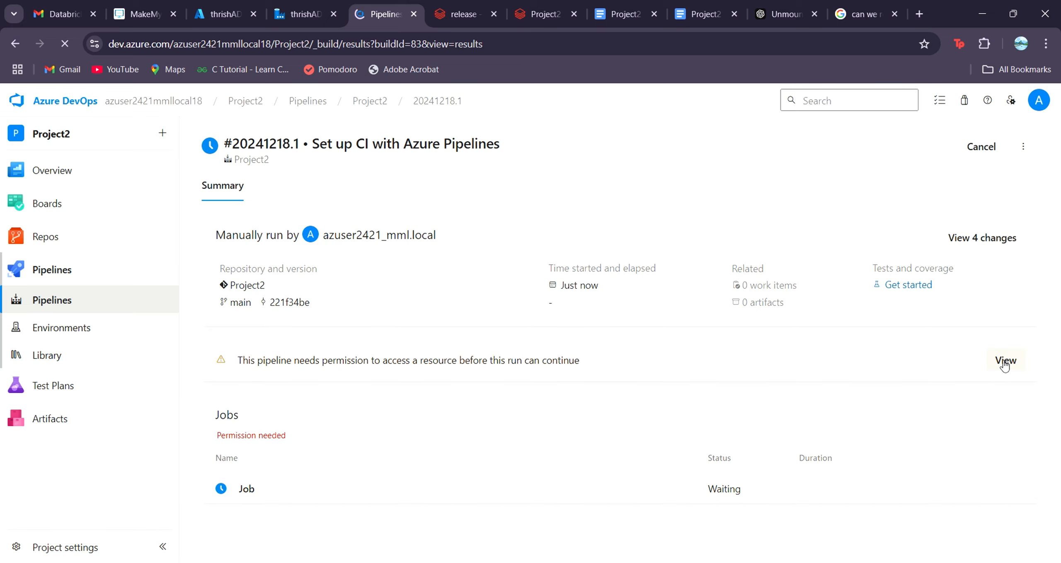
left_click(1006, 355)
left_click(988, 170)
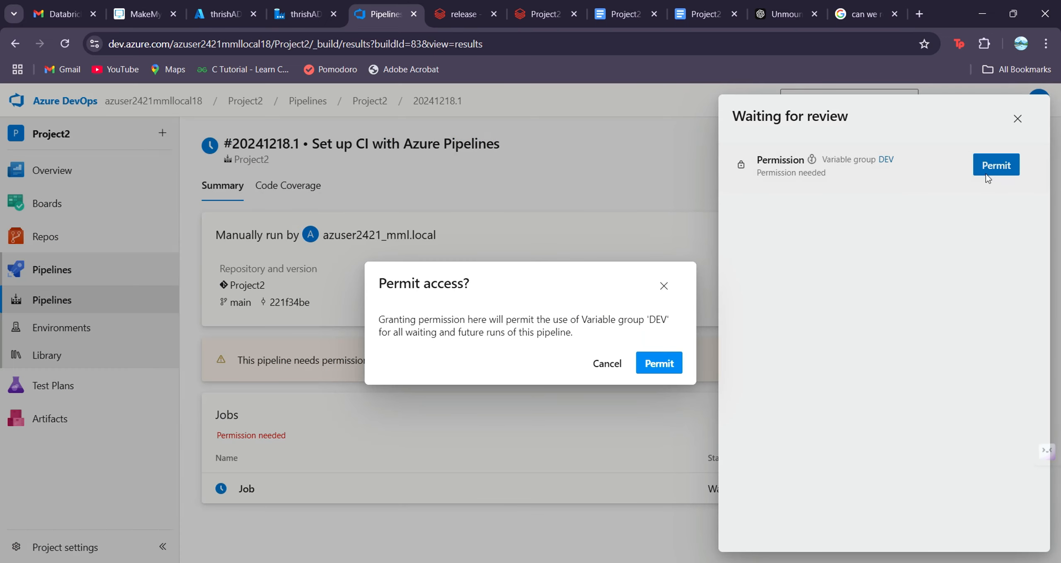
left_click(648, 374)
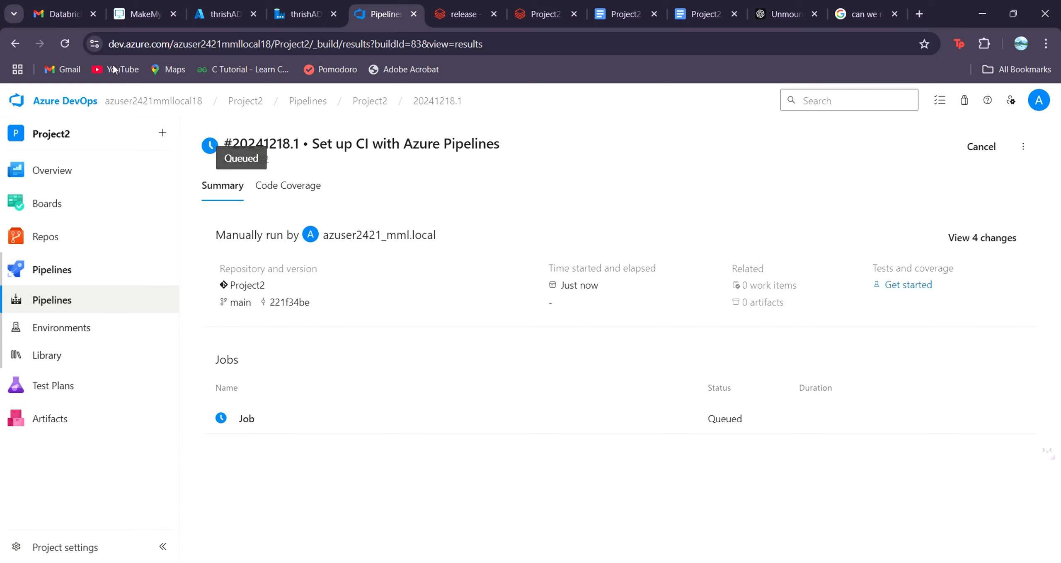
Refresh the pipeline run and examine the files in its published Databricks artifact.
left_click(64, 44)
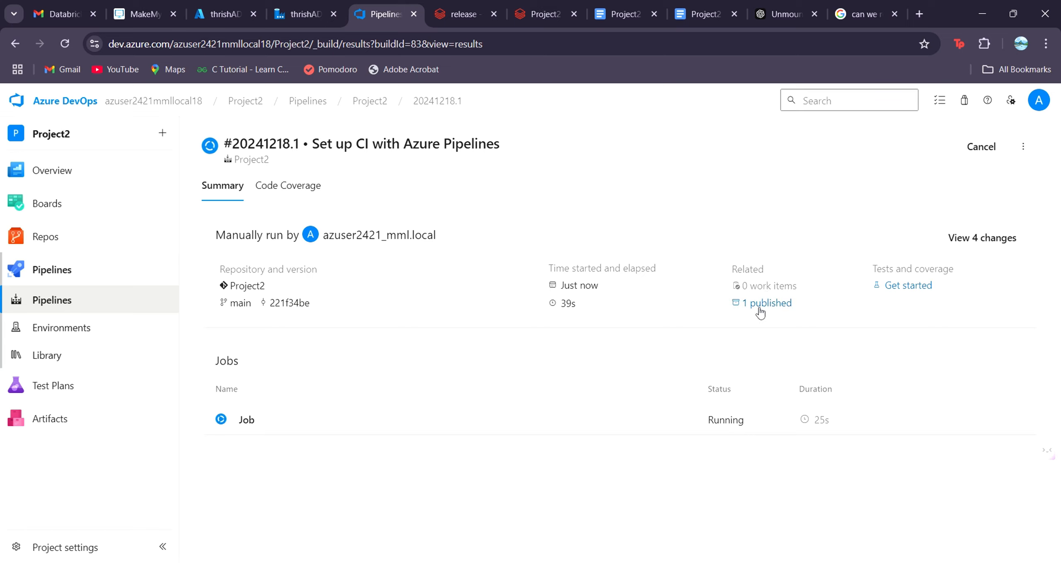
left_click(759, 309)
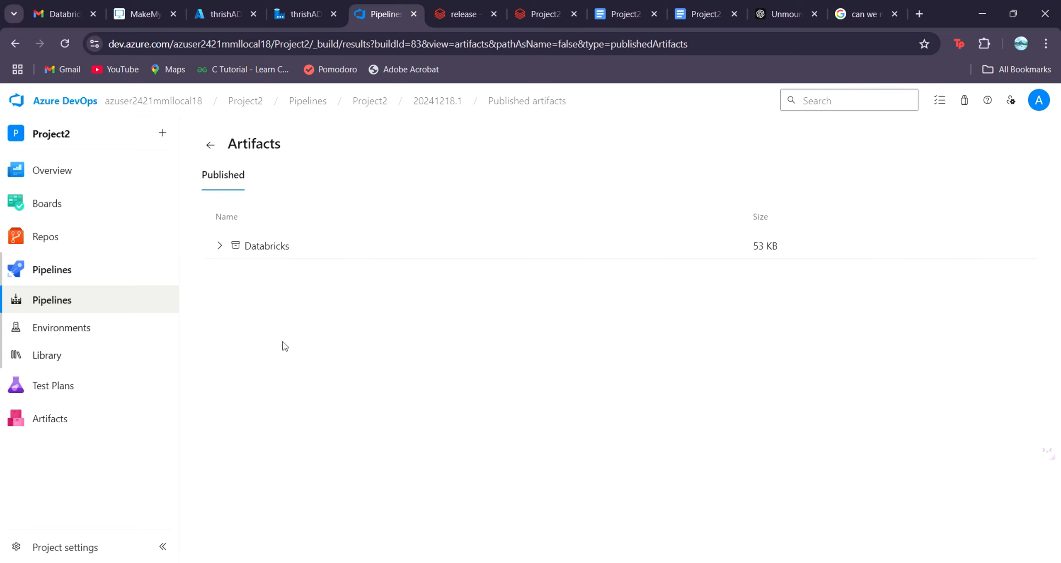
left_click(218, 247)
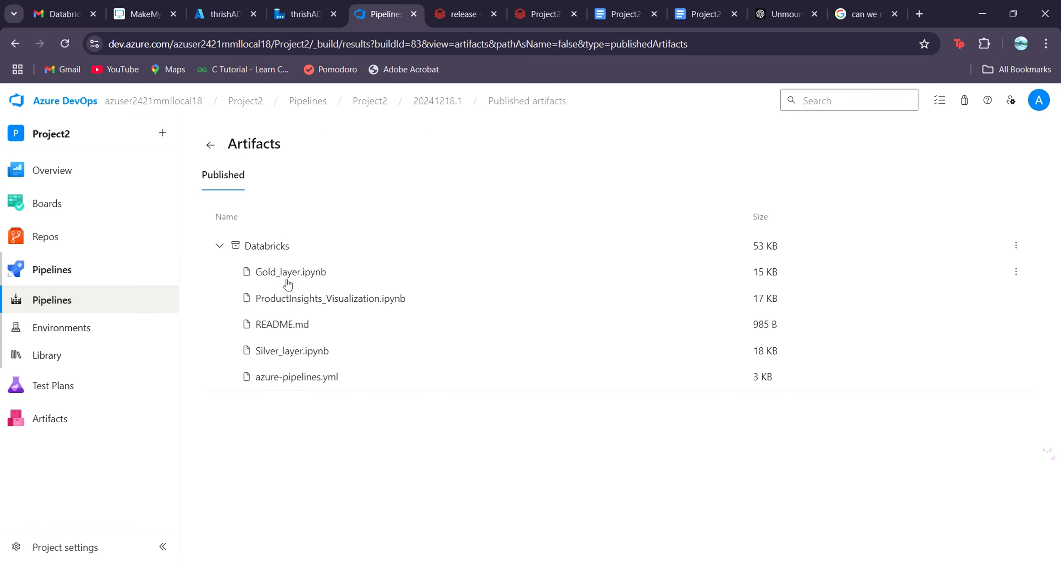
left_click(216, 150)
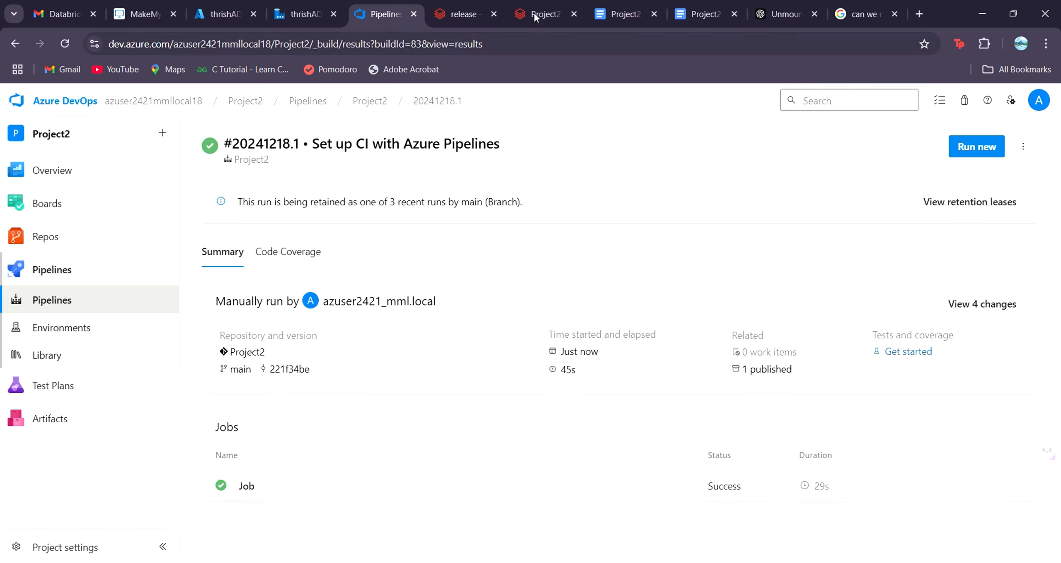
Switch to the Databricks workspace, dismiss the folder error, refresh the workspace tree and open the release folder to check its deployed notebooks.
left_click(496, 5)
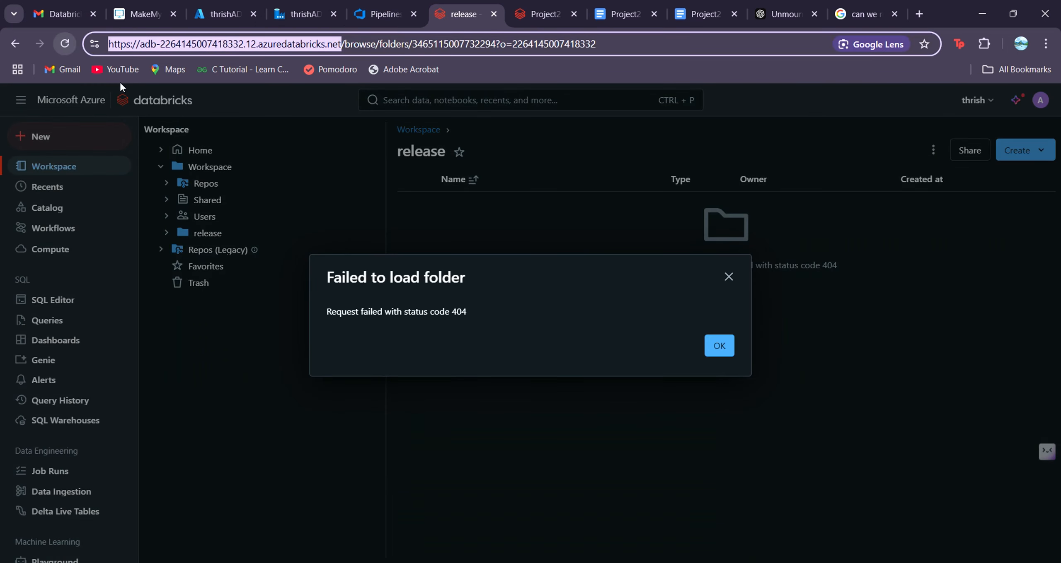
left_click(724, 354)
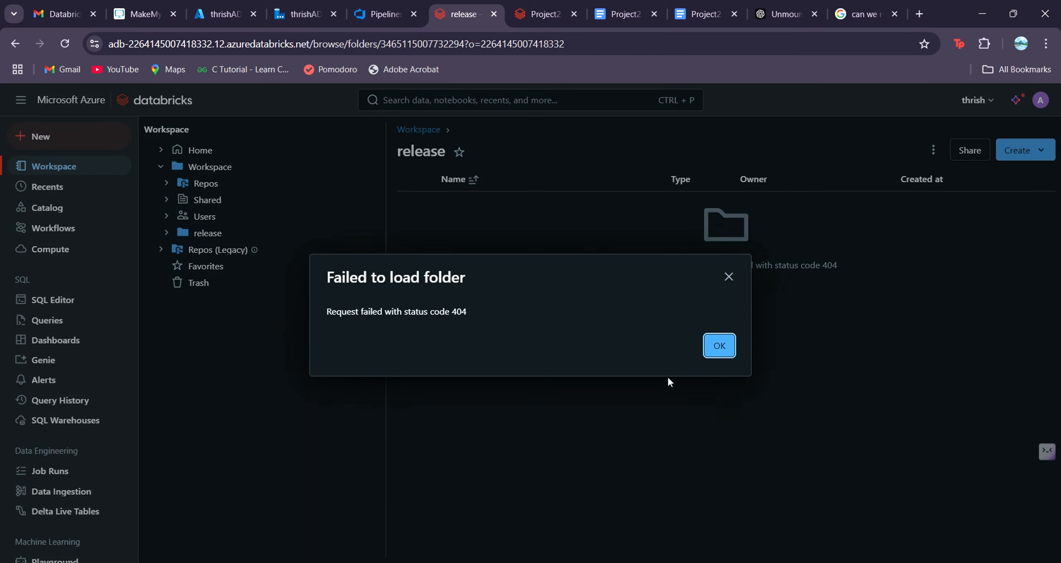
left_click(725, 344)
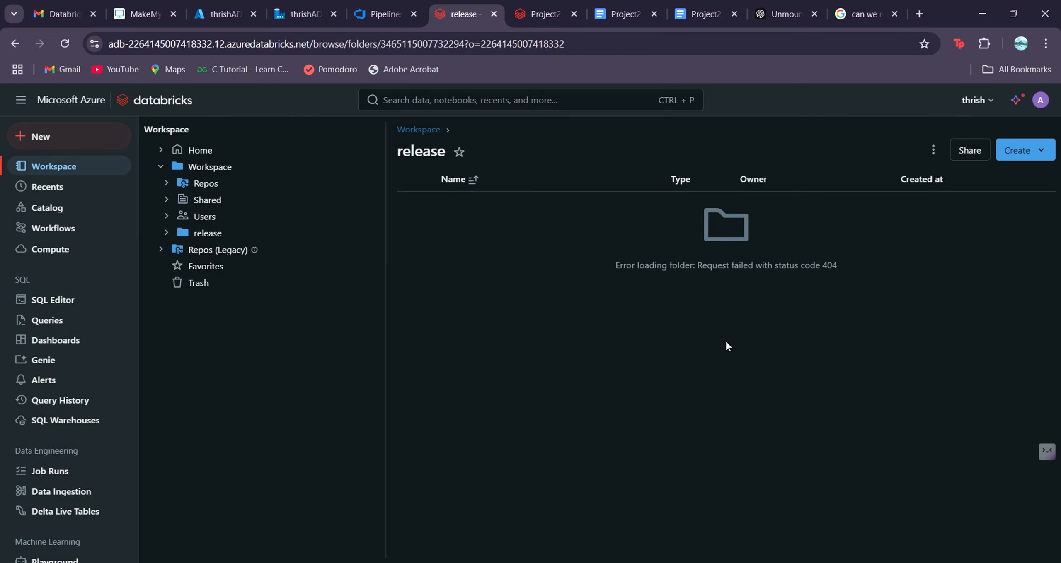
left_click(65, 43)
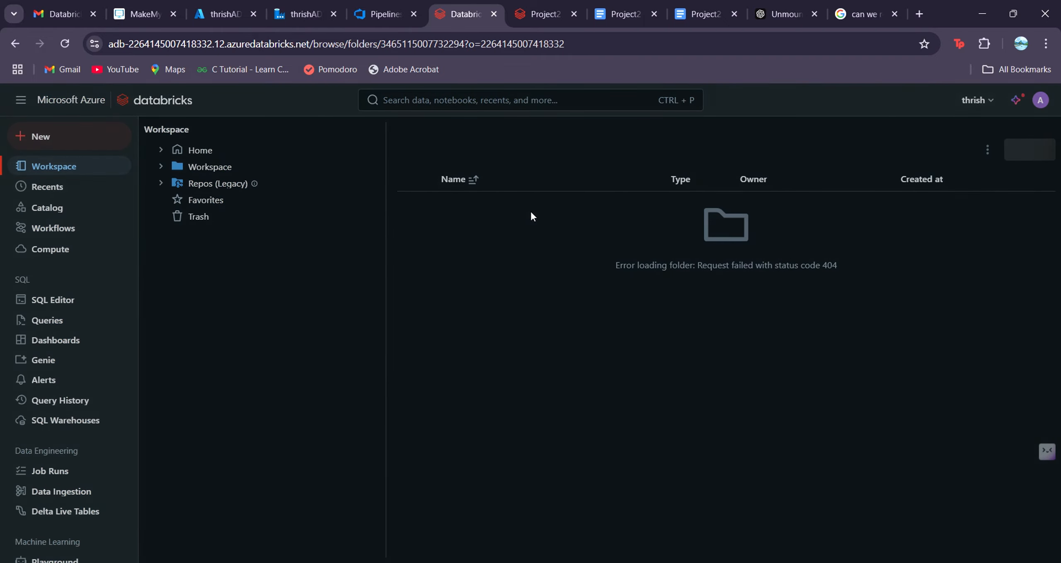
left_click(723, 350)
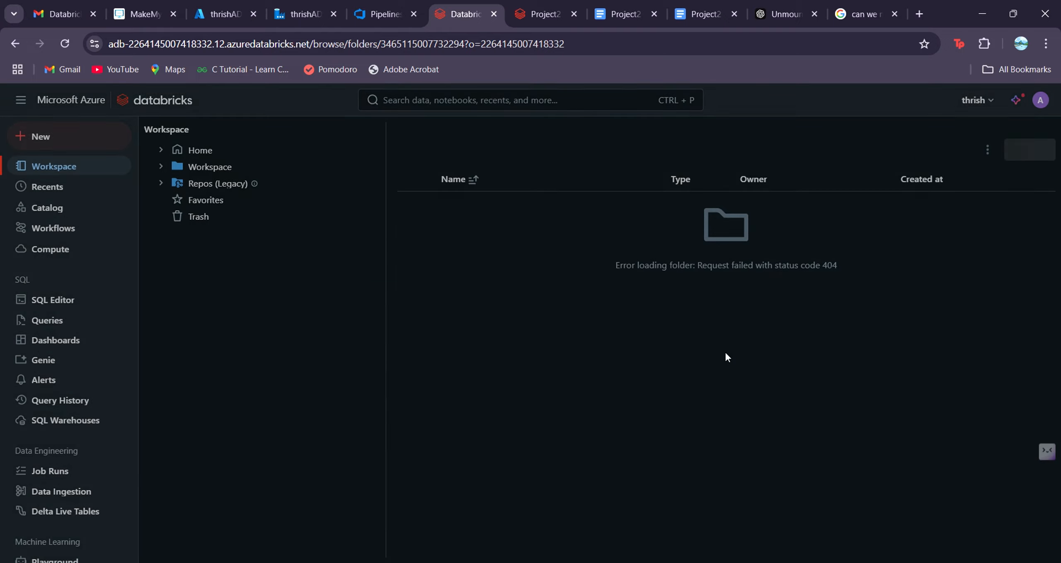
left_click(209, 169)
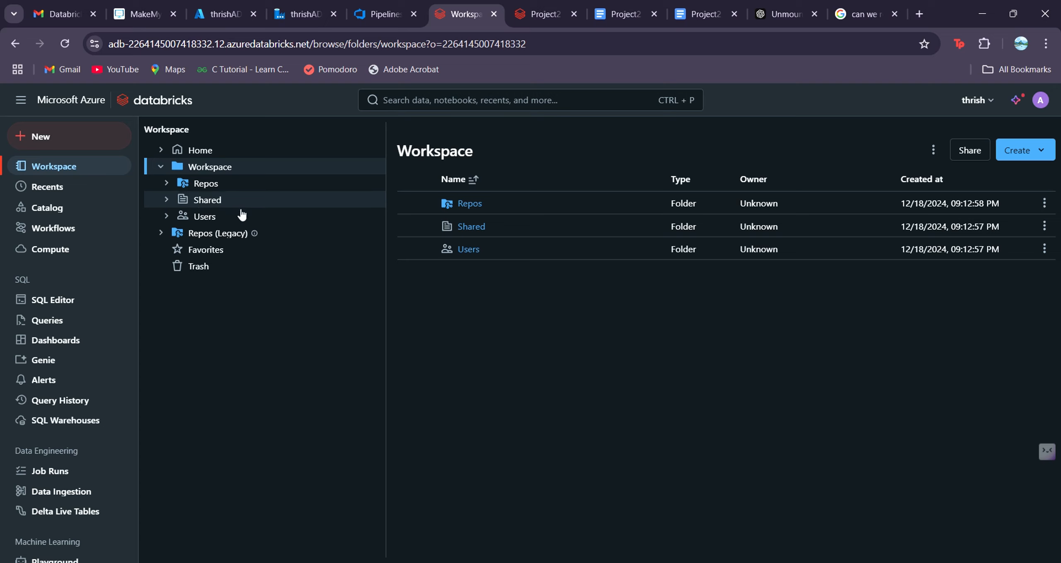
left_click(196, 170)
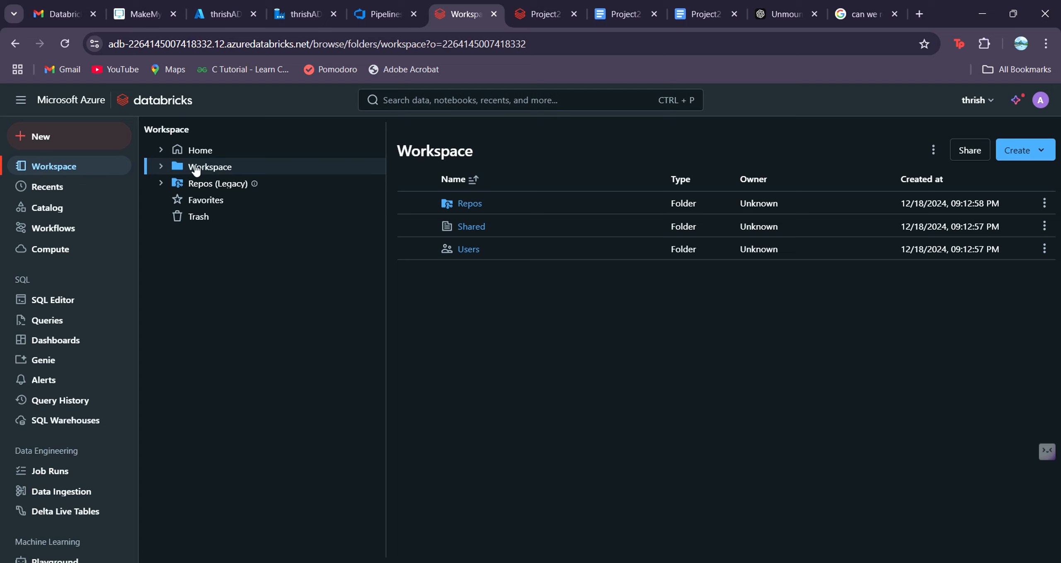
left_click(196, 169)
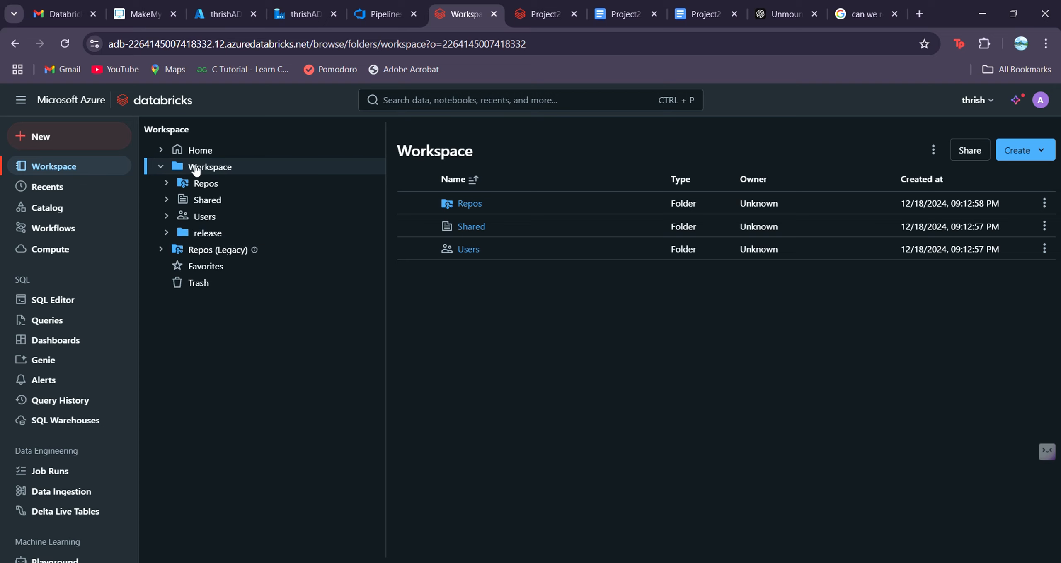
left_click(209, 234)
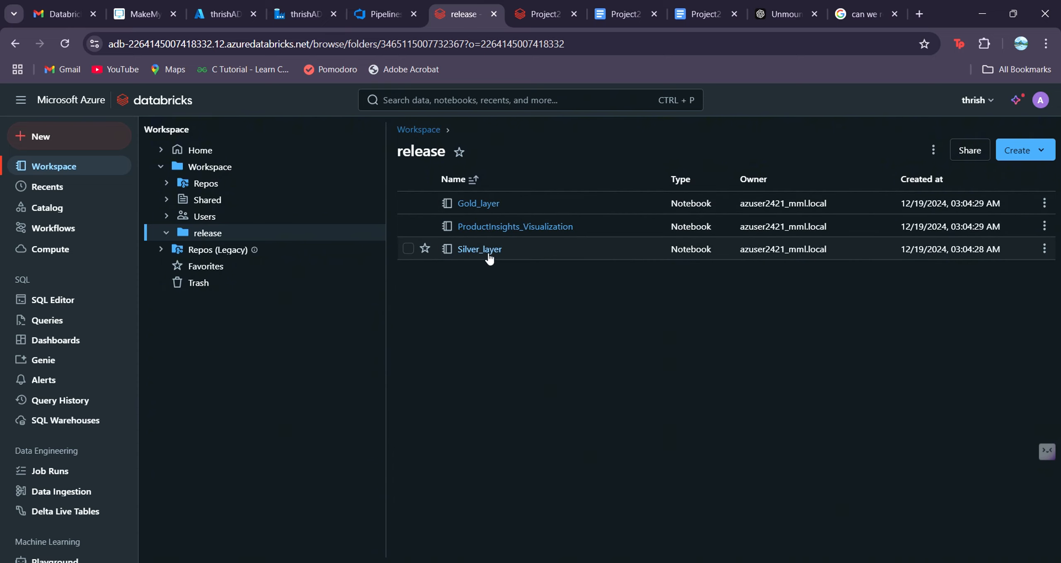
Switch back to Azure DevOps and view the Project2 repository files on the prod branch.
left_click(569, 6)
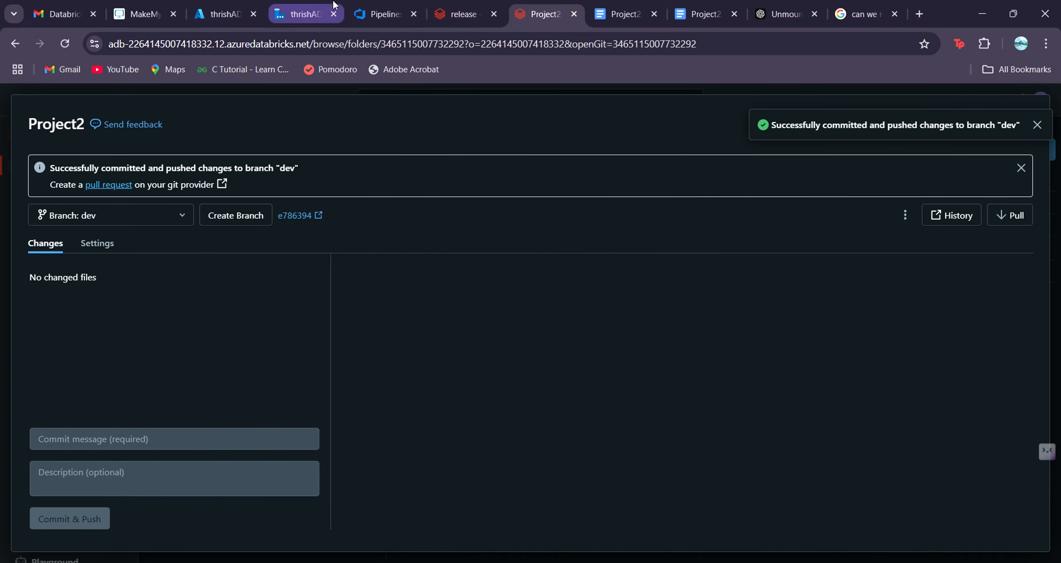
left_click(394, 7)
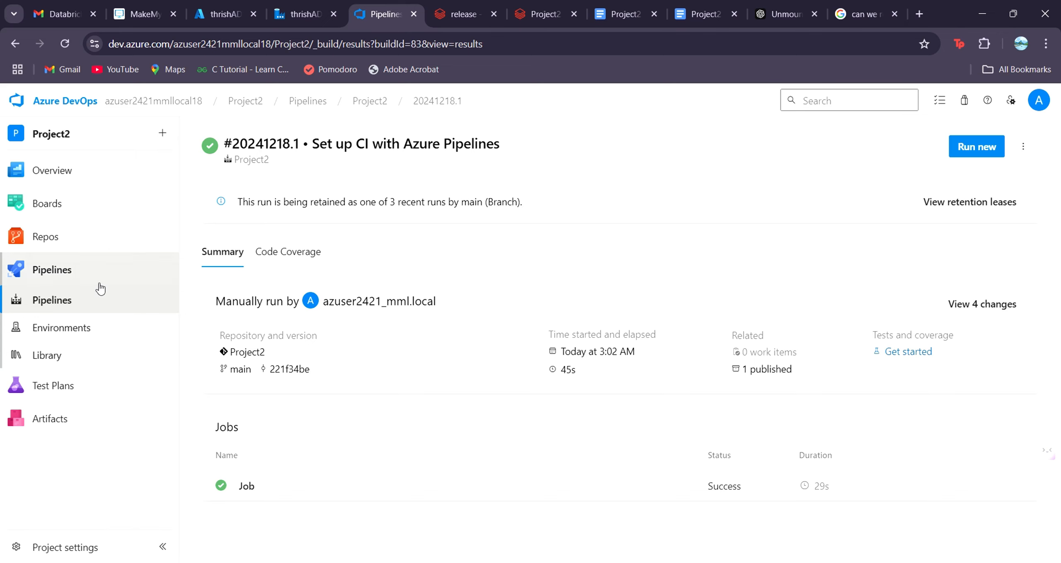
left_click(45, 237)
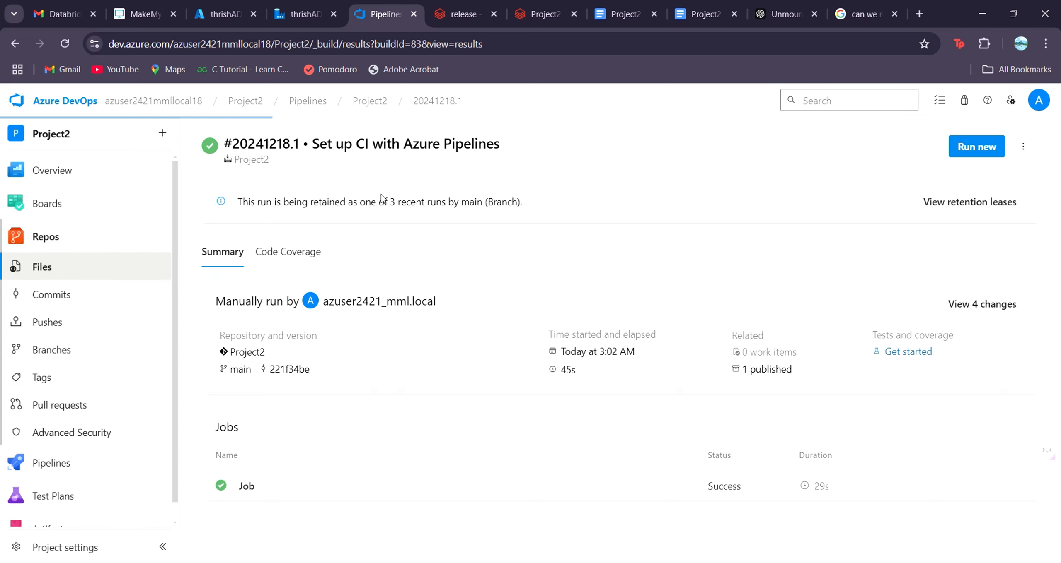
left_click(454, 133)
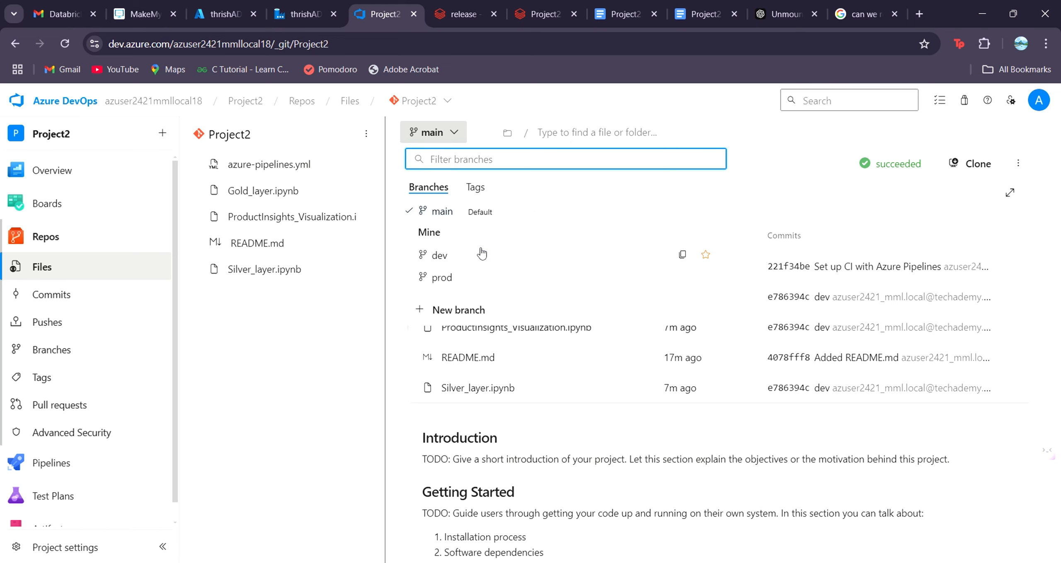
left_click(442, 278)
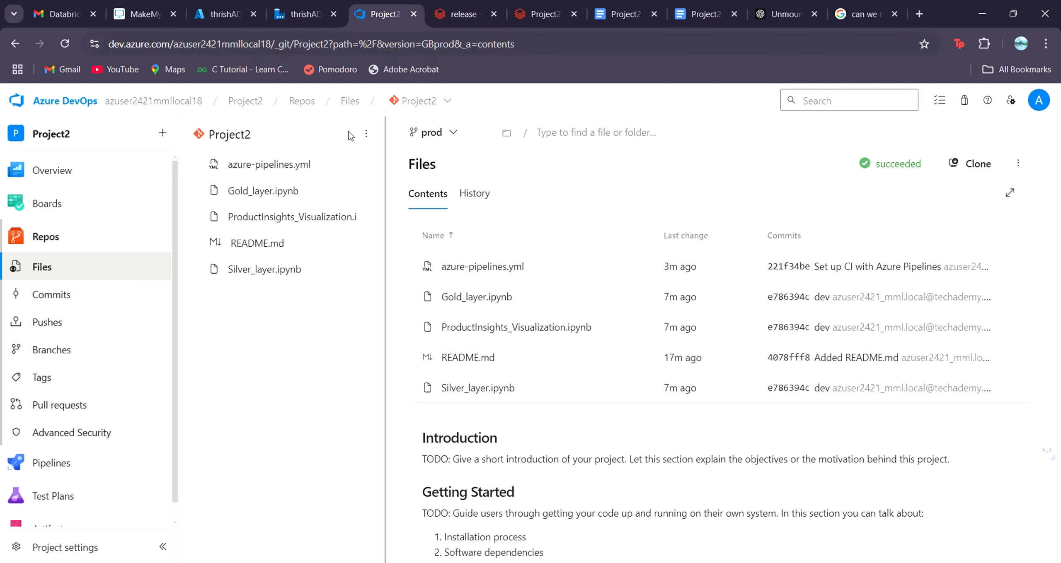
Switch to Azure Data Factory and set the silver layer activity's notebook path in the Project2 pipeline to /release/Silver_layer.
left_click(296, 15)
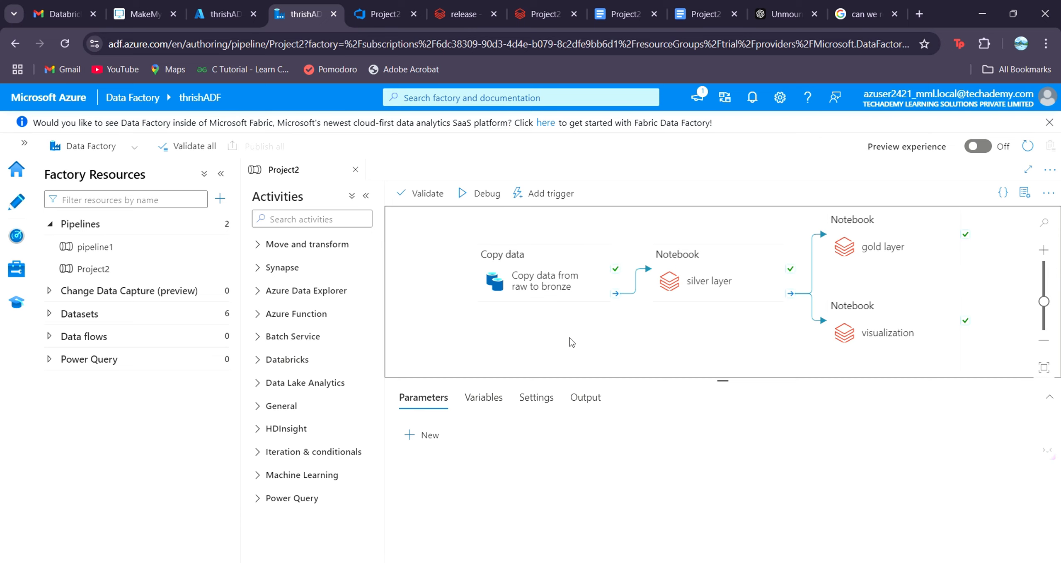
left_click(709, 286)
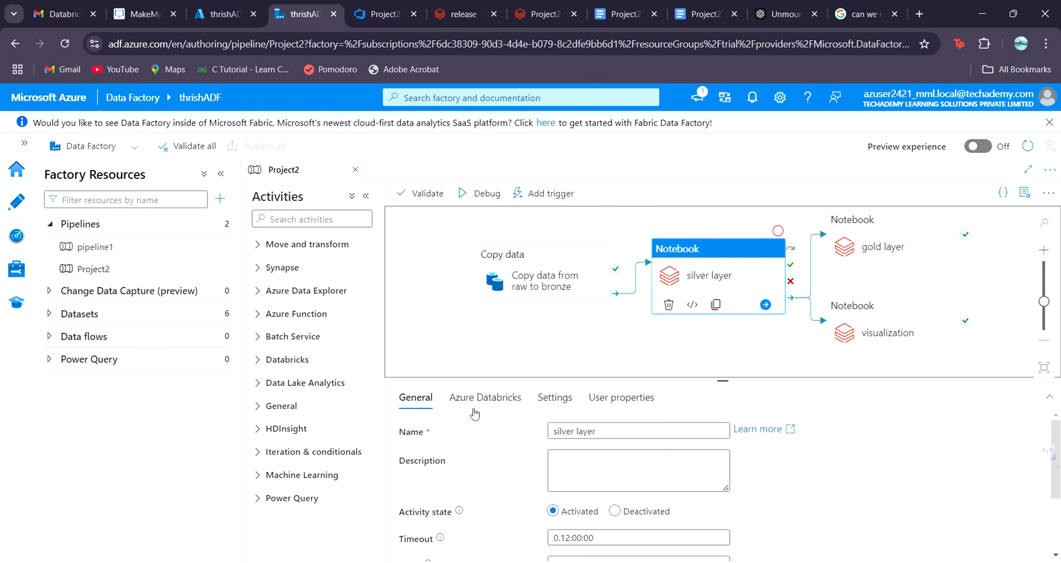
left_click(474, 410)
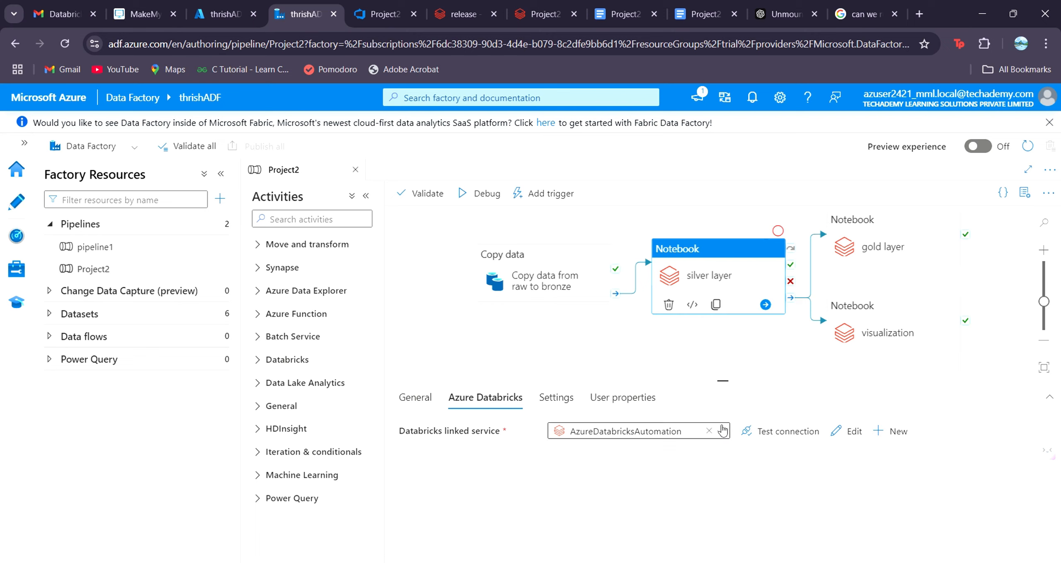
left_click(560, 398)
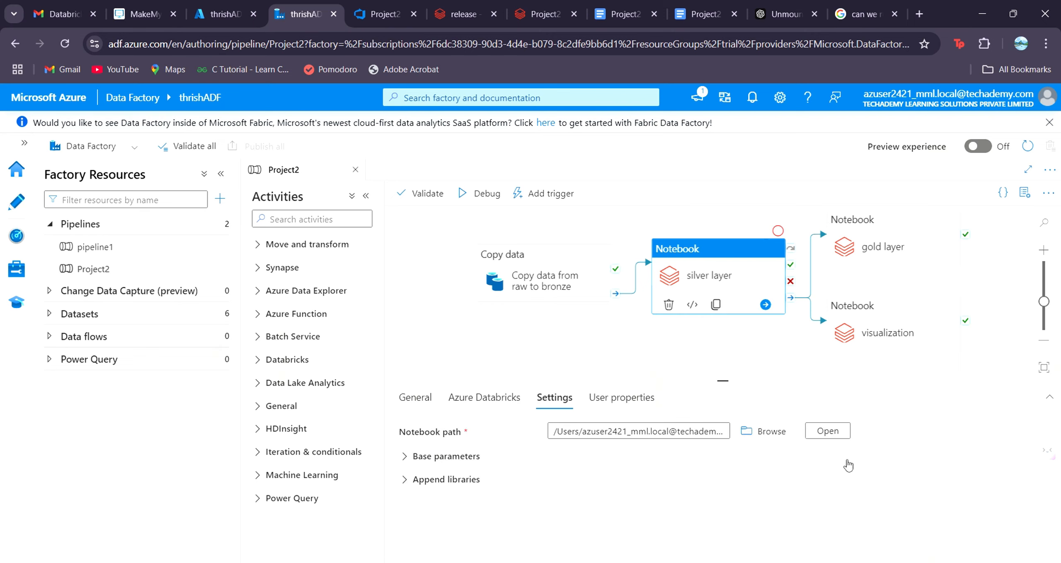
left_click(766, 433)
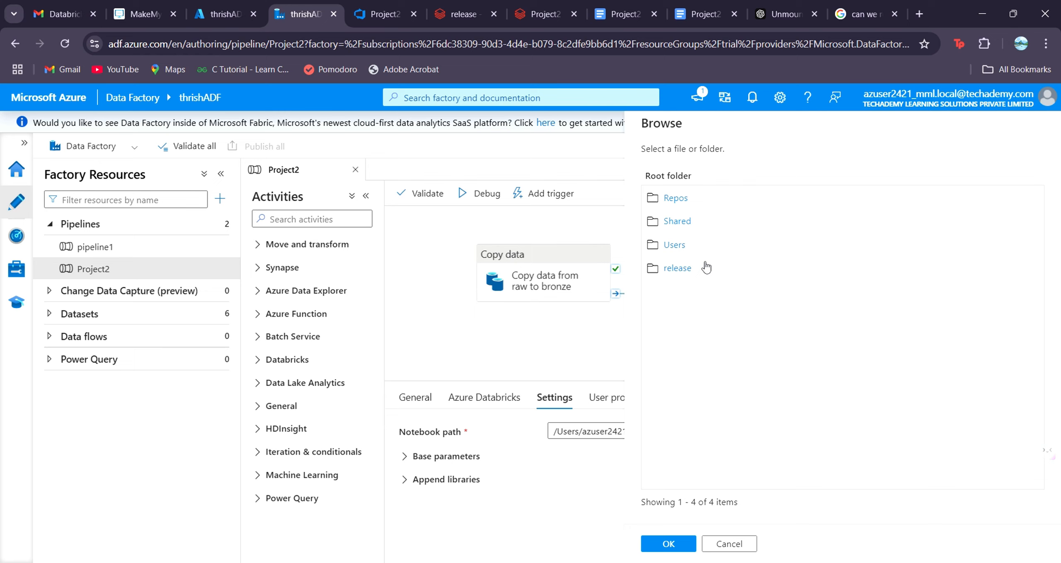
left_click(679, 268)
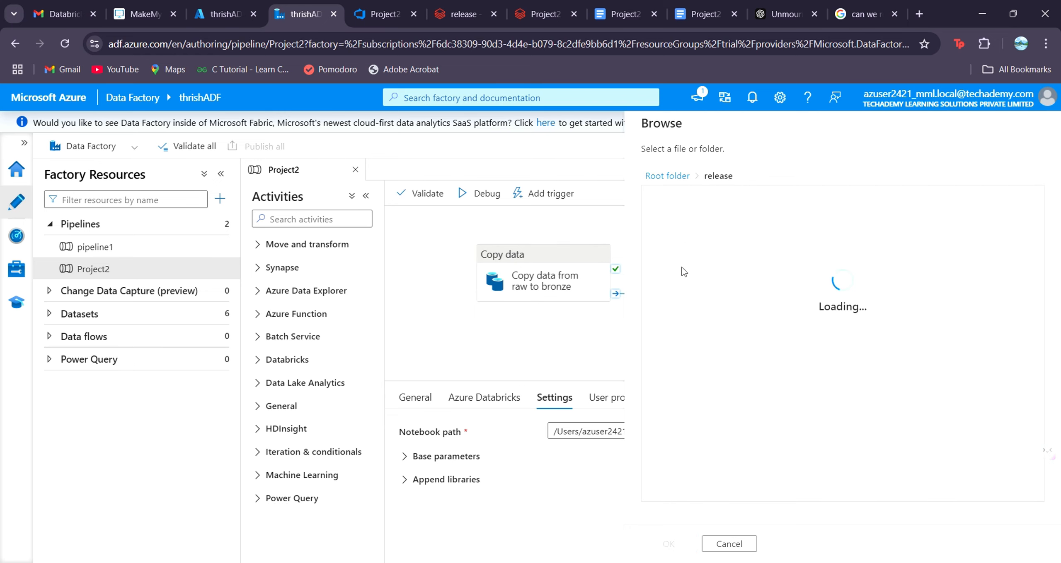
double_click(701, 245)
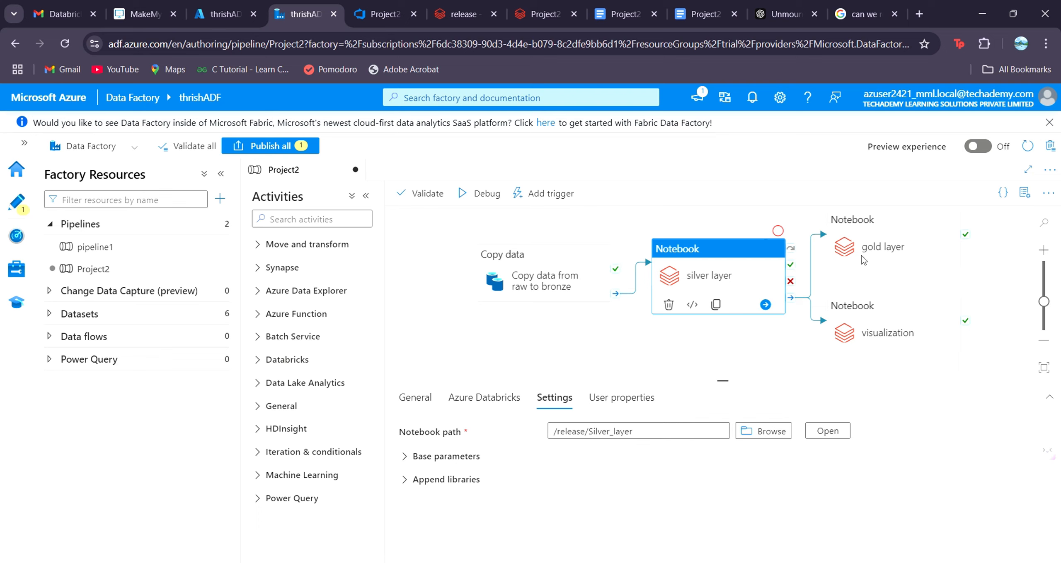
Set the gold layer activity's notebook path to /release/Gold_layer.
left_click(874, 244)
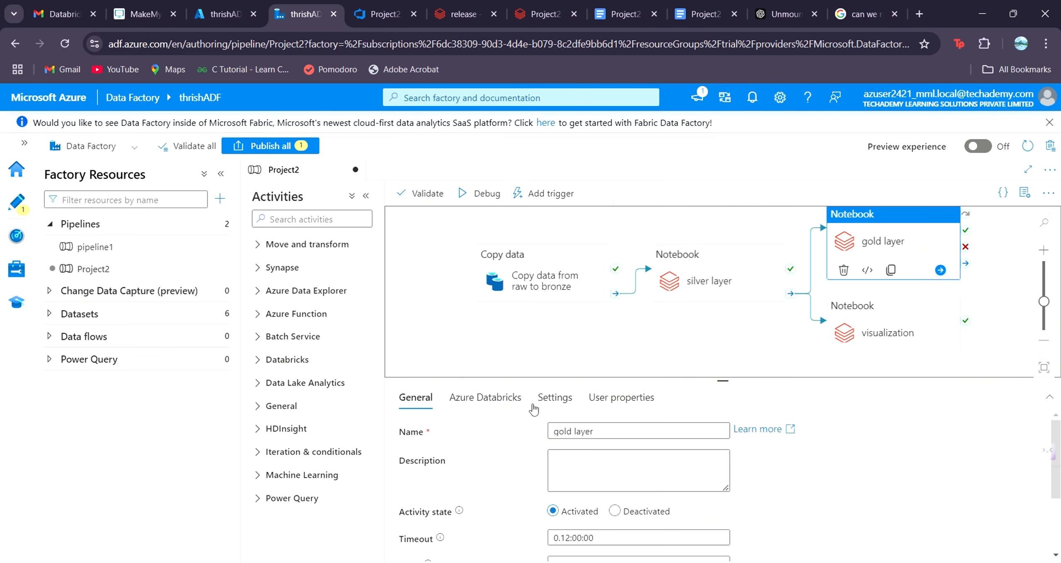
left_click(504, 398)
left_click(556, 399)
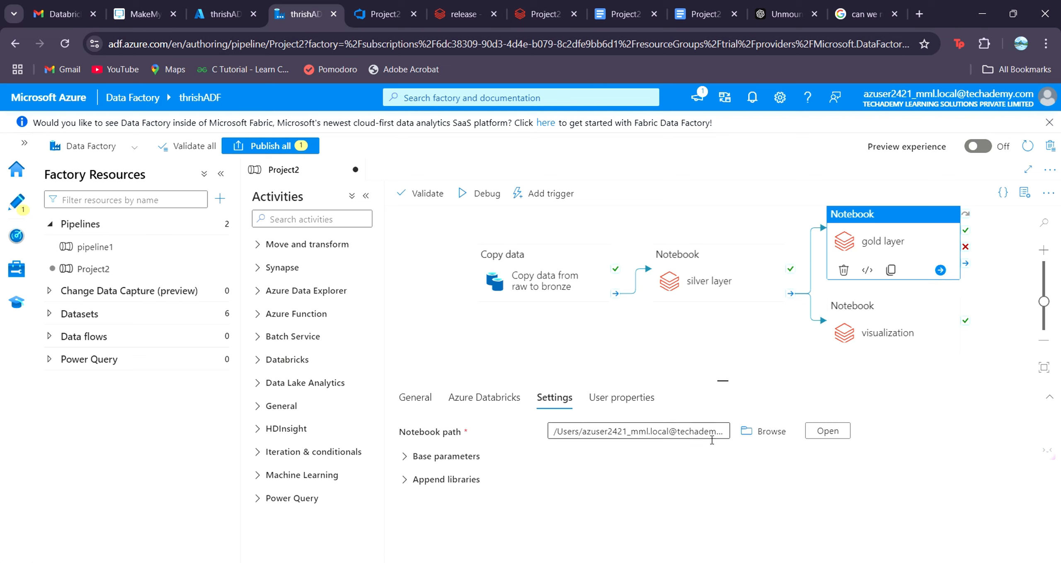
left_click(757, 435)
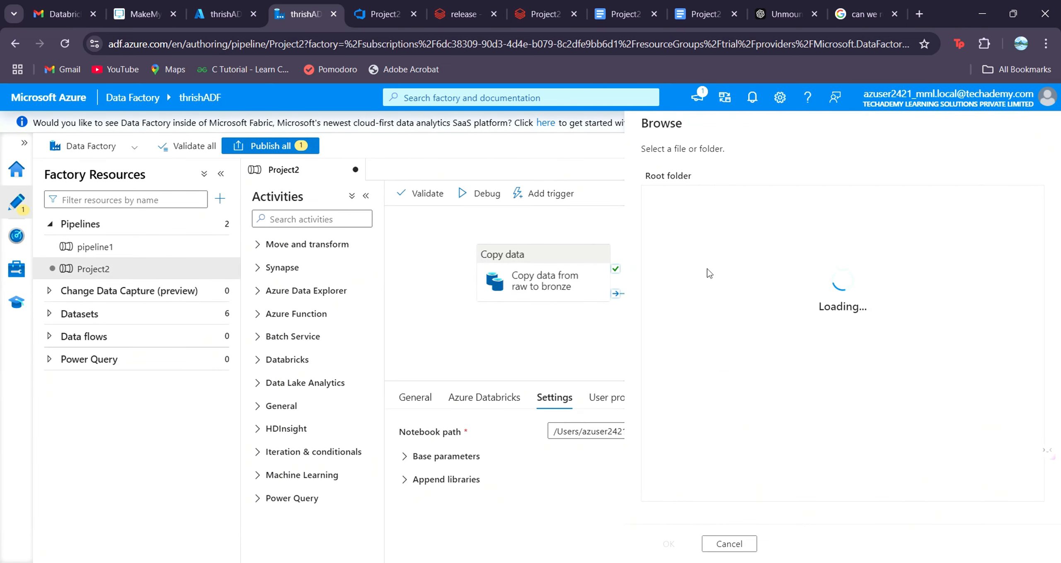
double_click(682, 270)
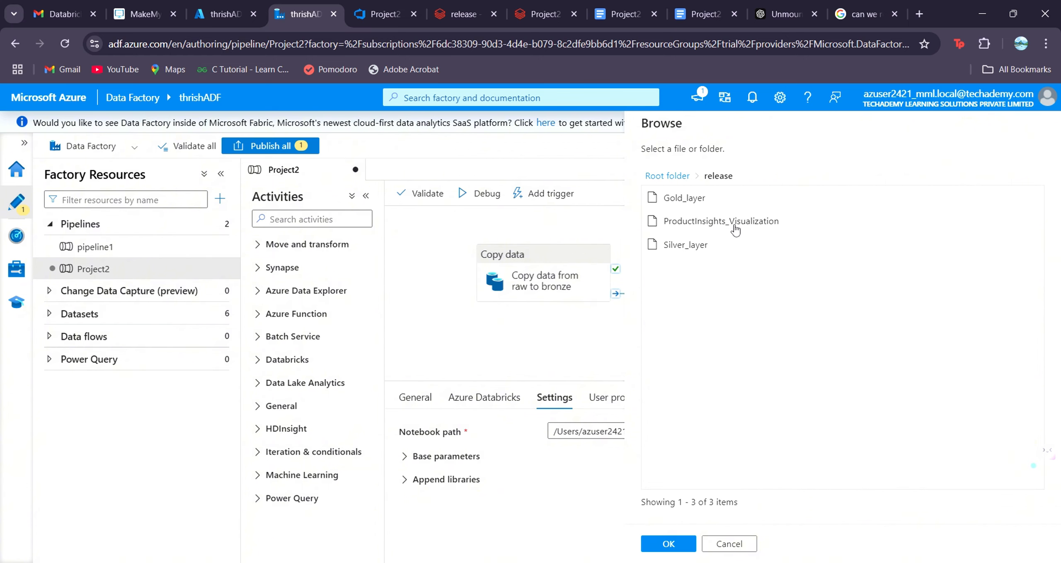
double_click(689, 198)
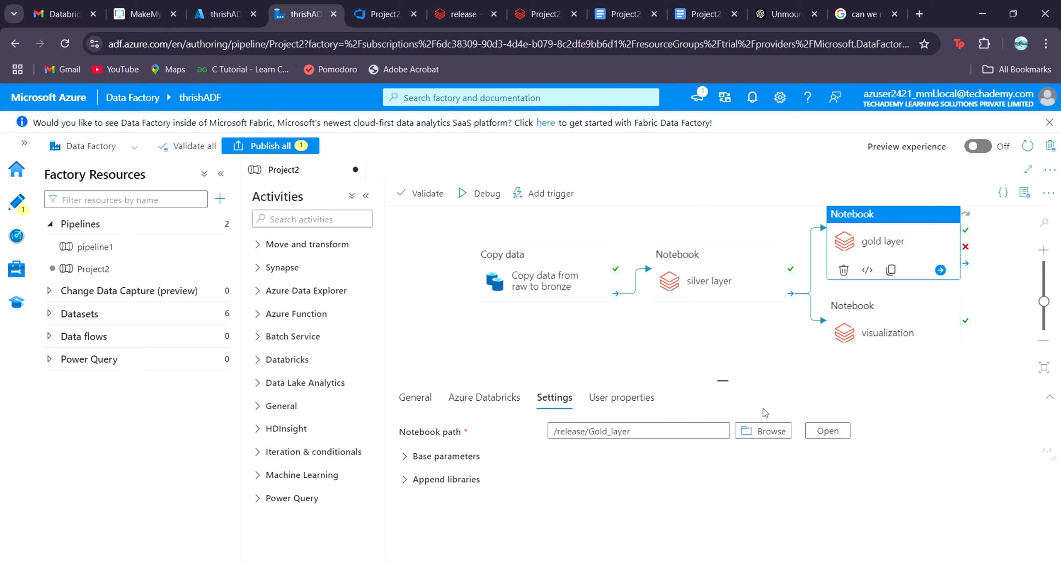
Set the visualization activity's notebook path to /release/ProductInsights_Visualization.
left_click(952, 283)
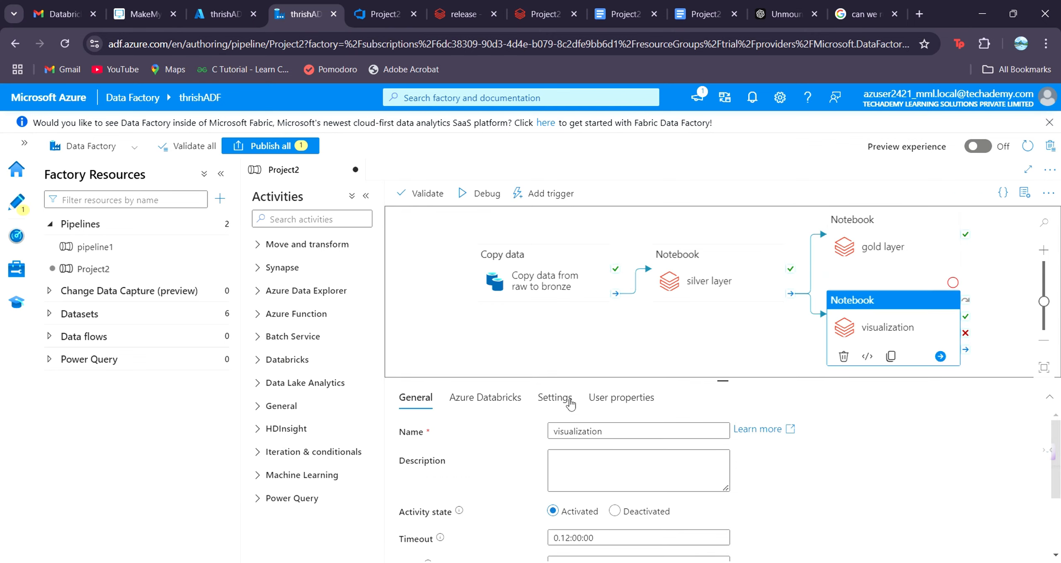
left_click(544, 398)
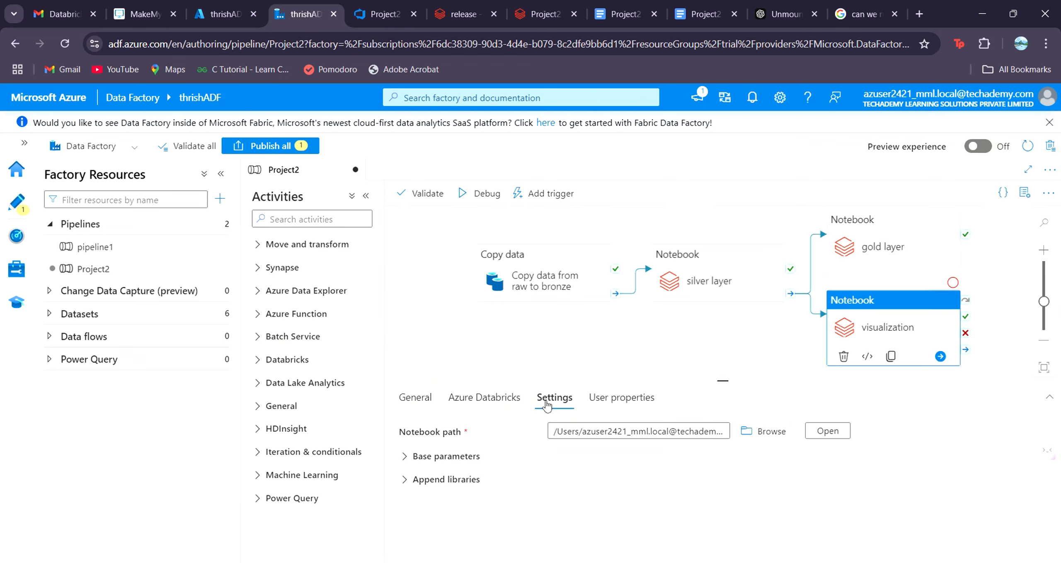
left_click(768, 443)
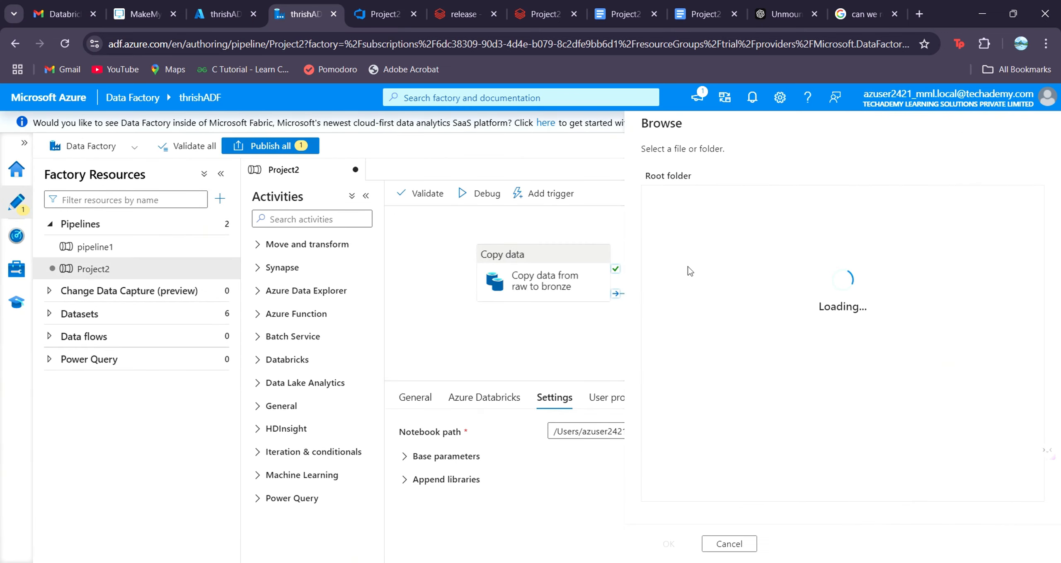
left_click(677, 269)
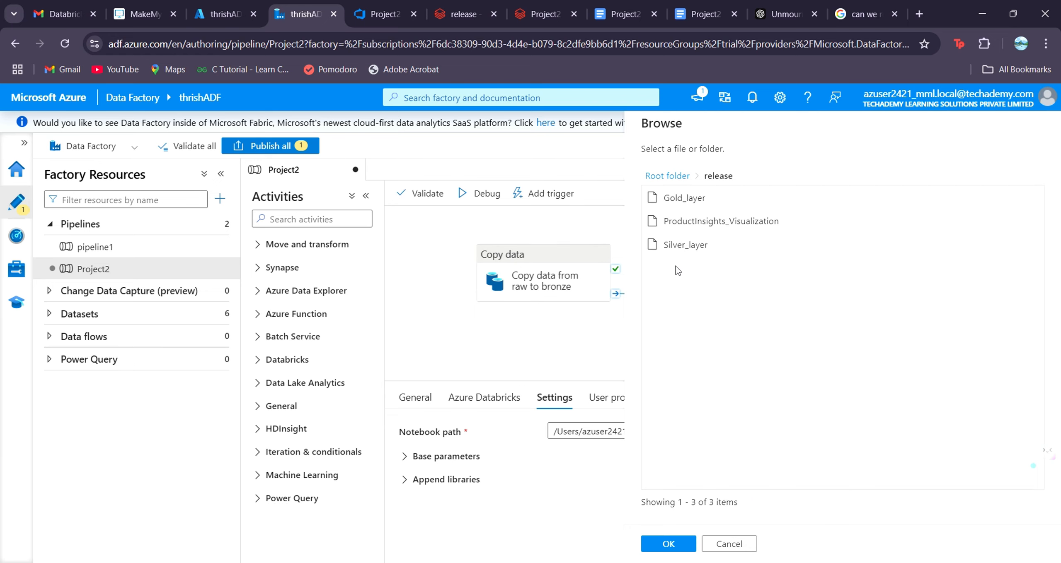
double_click(700, 221)
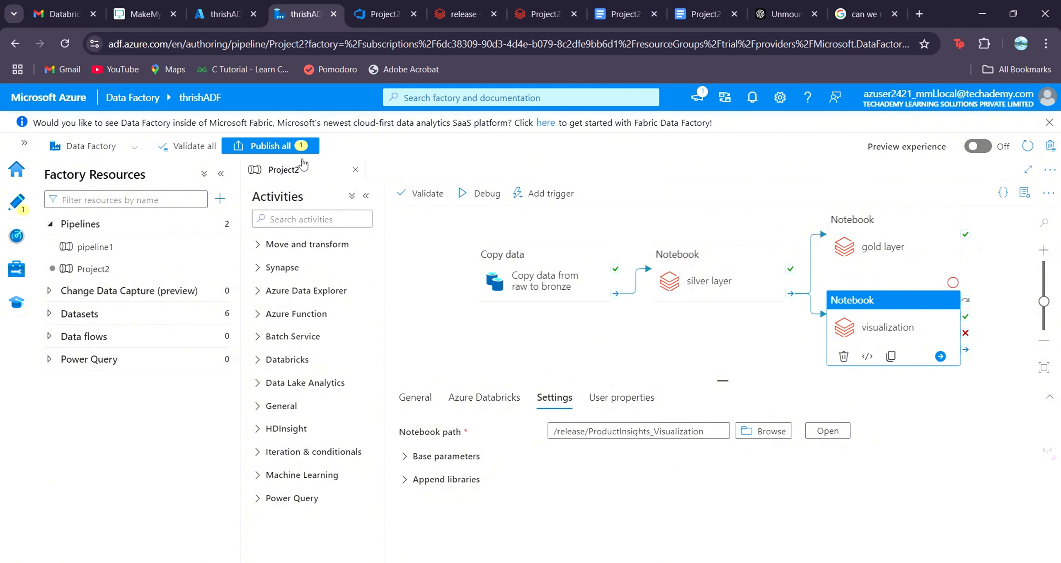
Publish the pending Project2 pipeline changes and trigger the published pipeline to run immediately.
left_click(285, 147)
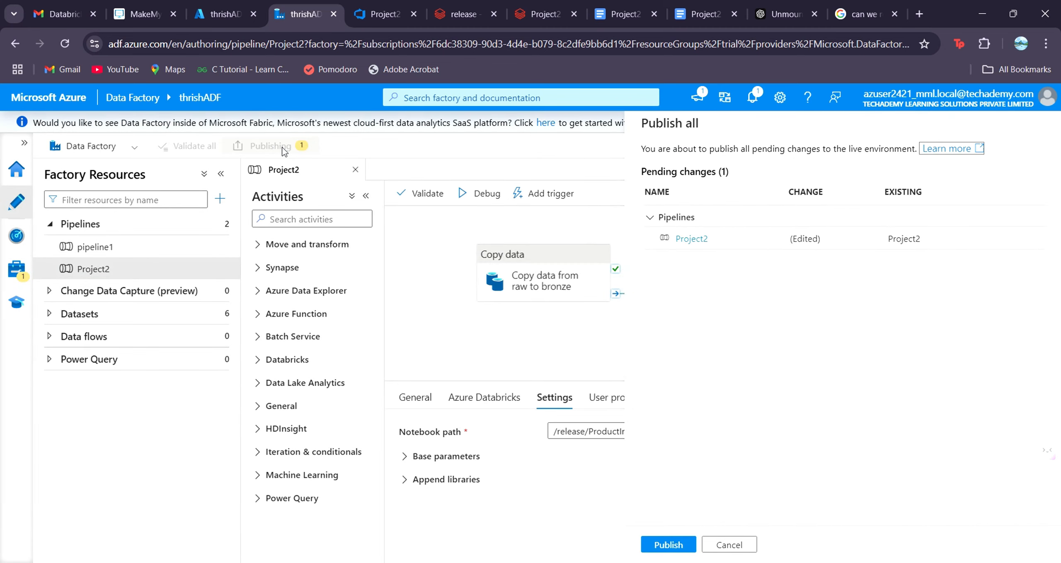
left_click(679, 545)
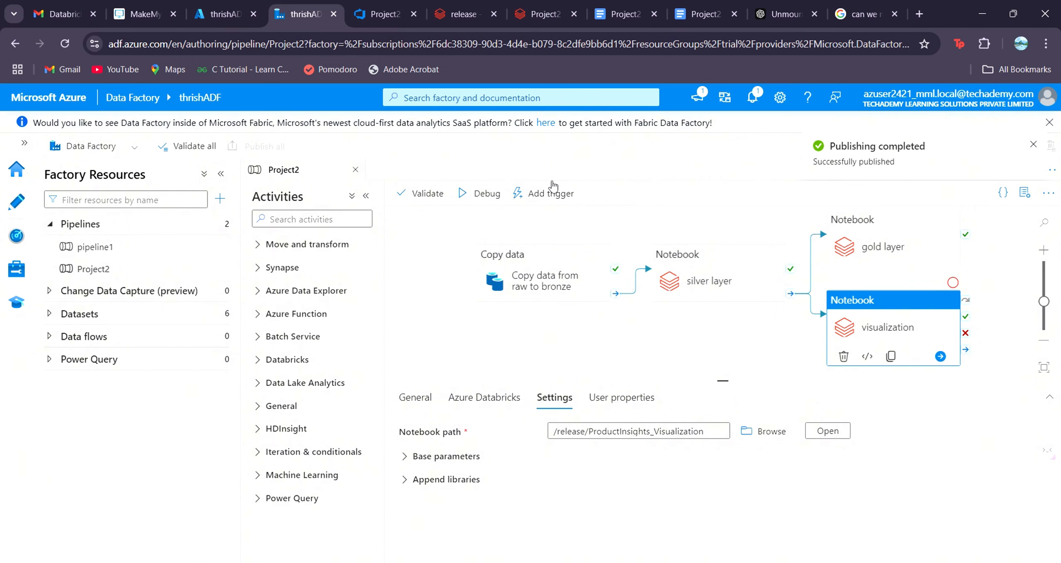
left_click(534, 330)
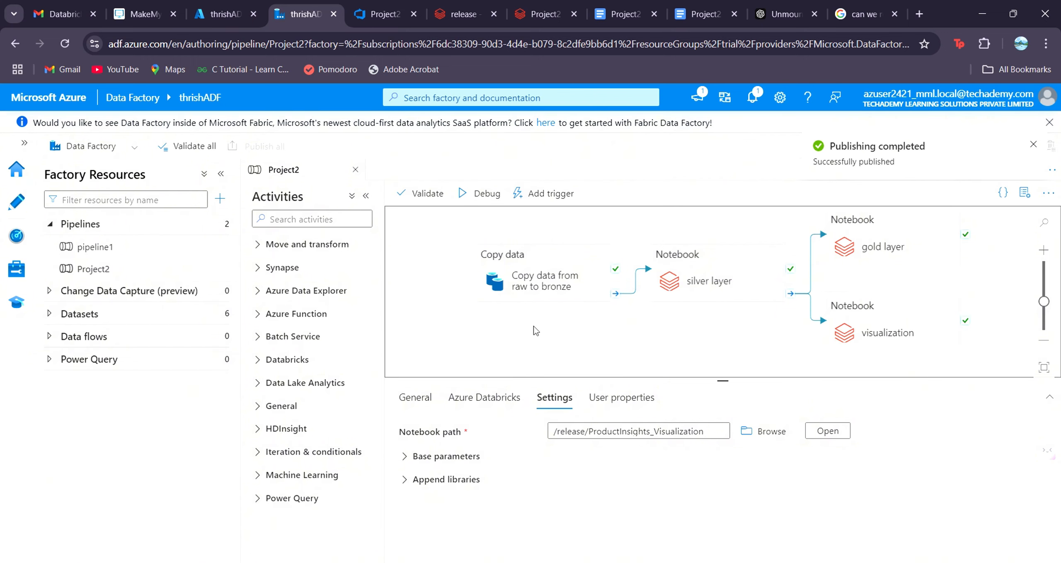
left_click(542, 194)
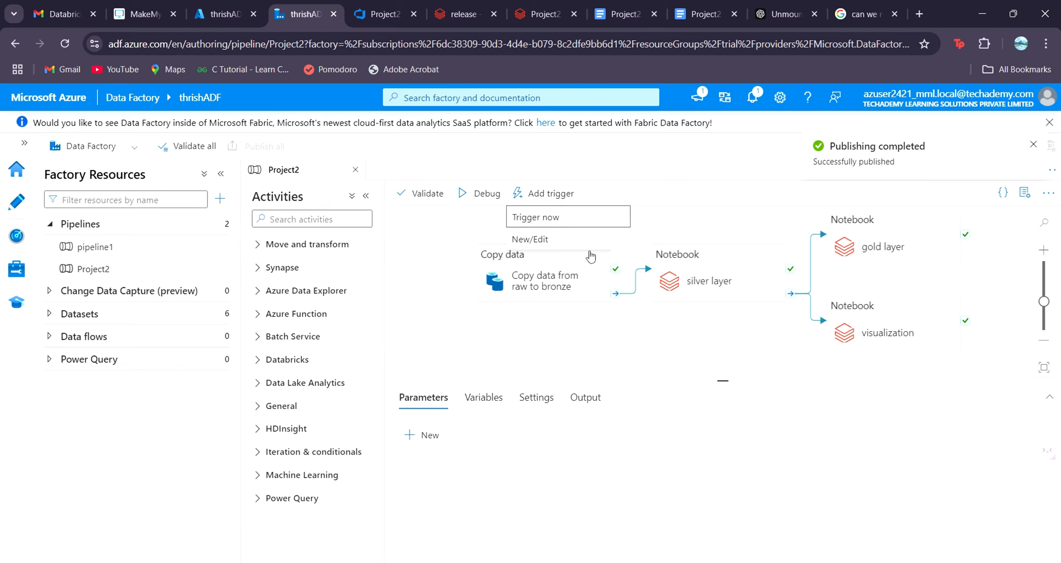
left_click(569, 220)
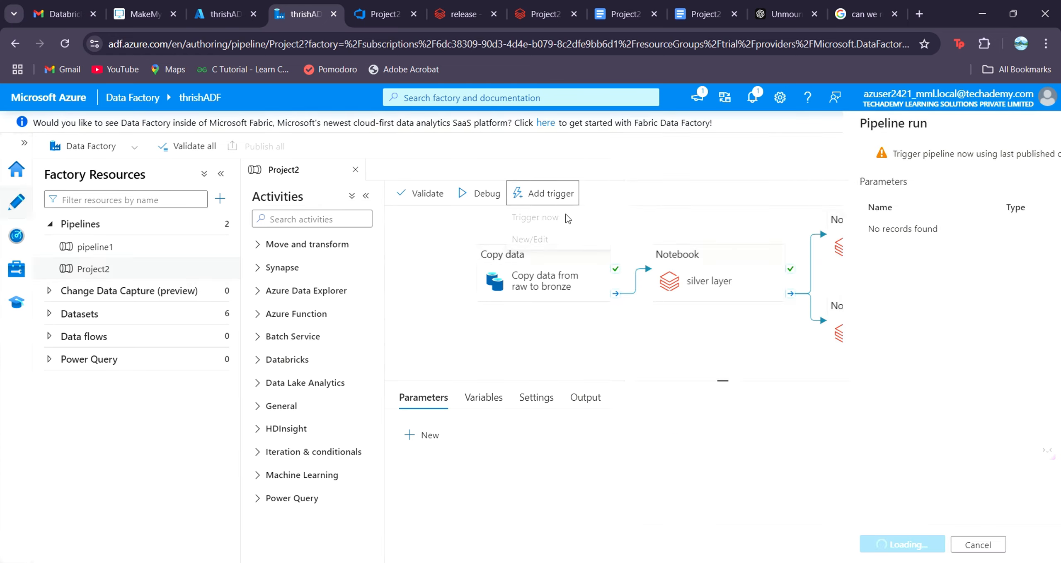
left_click(691, 545)
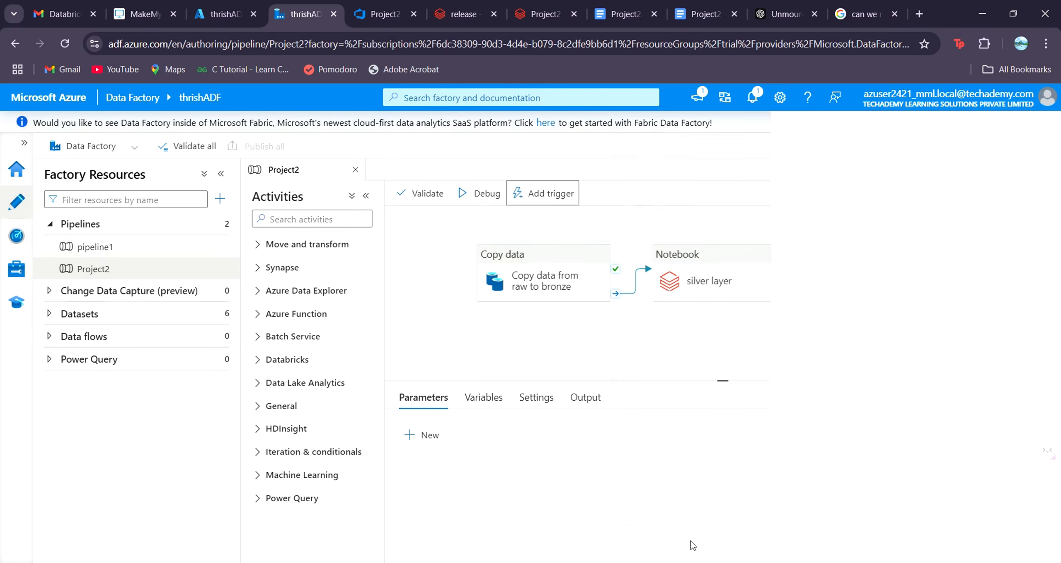
Check the triggered Project2 run in the pipeline monitor, and switch to Databricks to view and refresh the job runs.
left_click(16, 235)
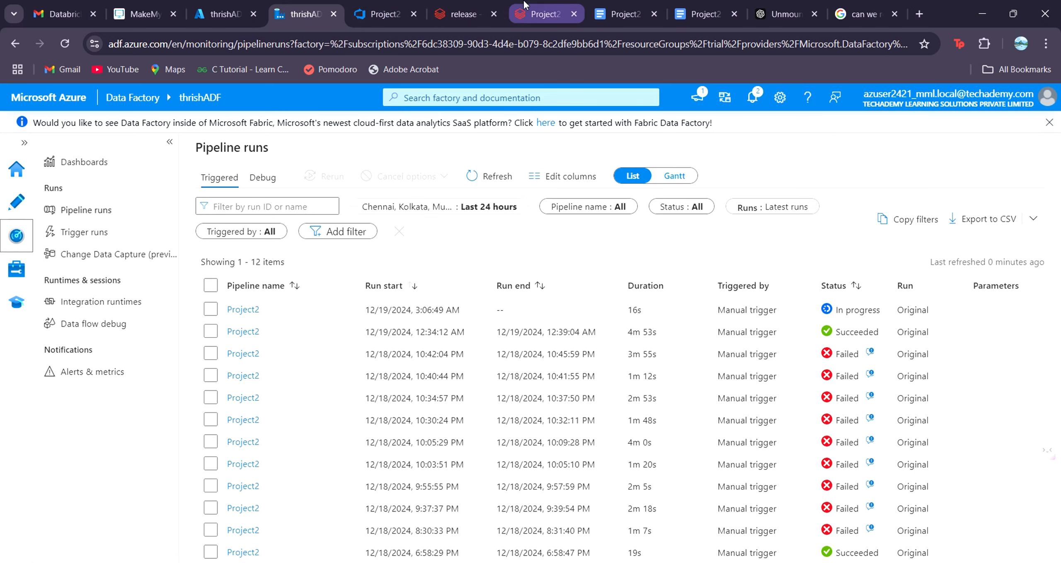
left_click(463, 6)
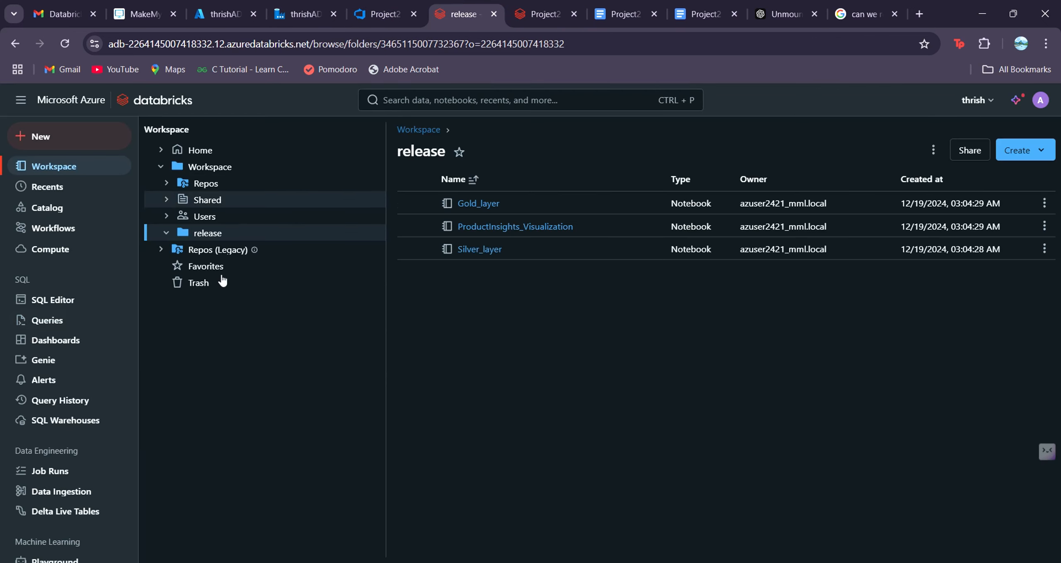
left_click(49, 479)
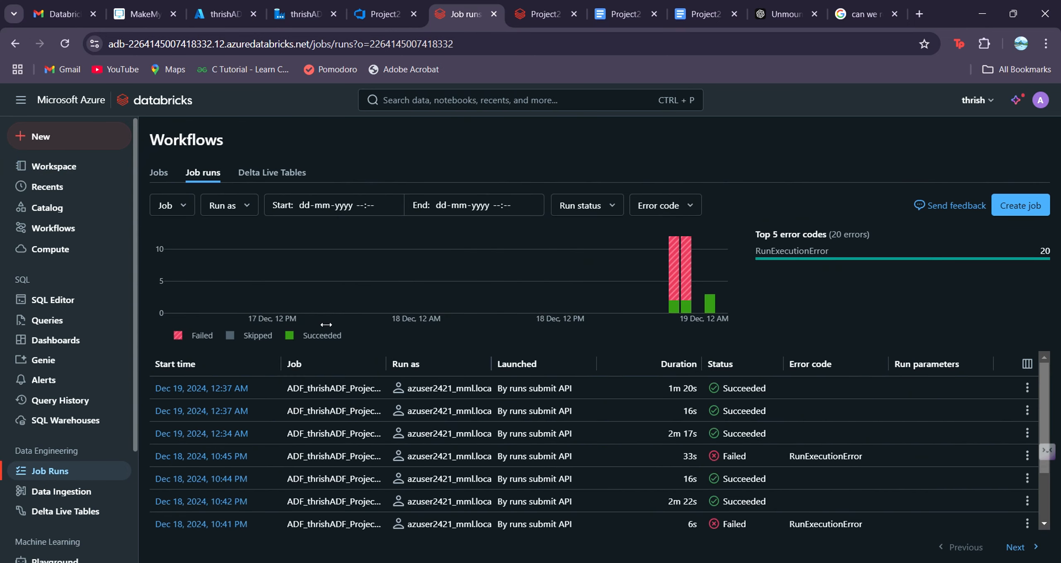
left_click(65, 37)
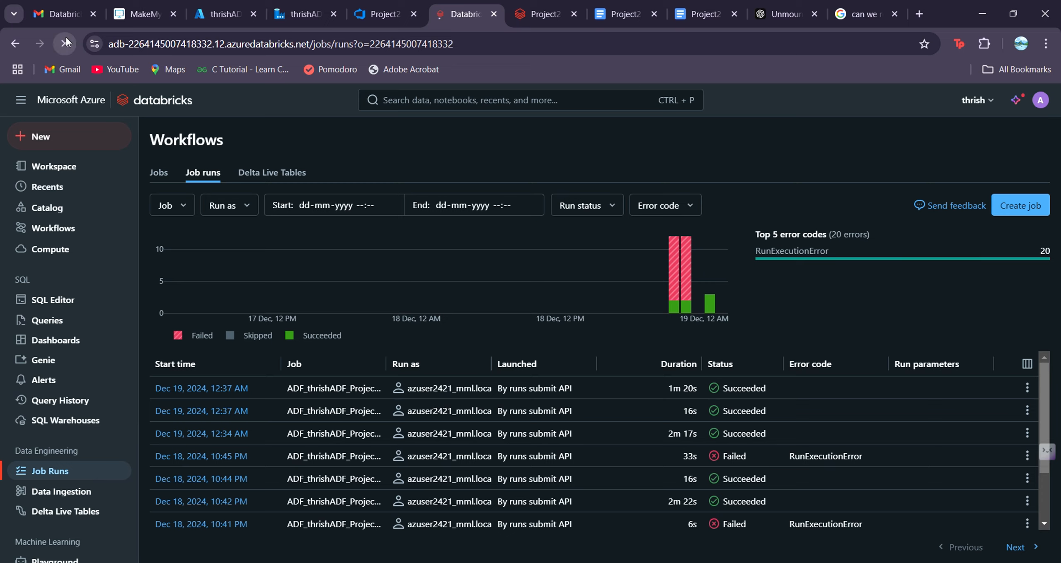